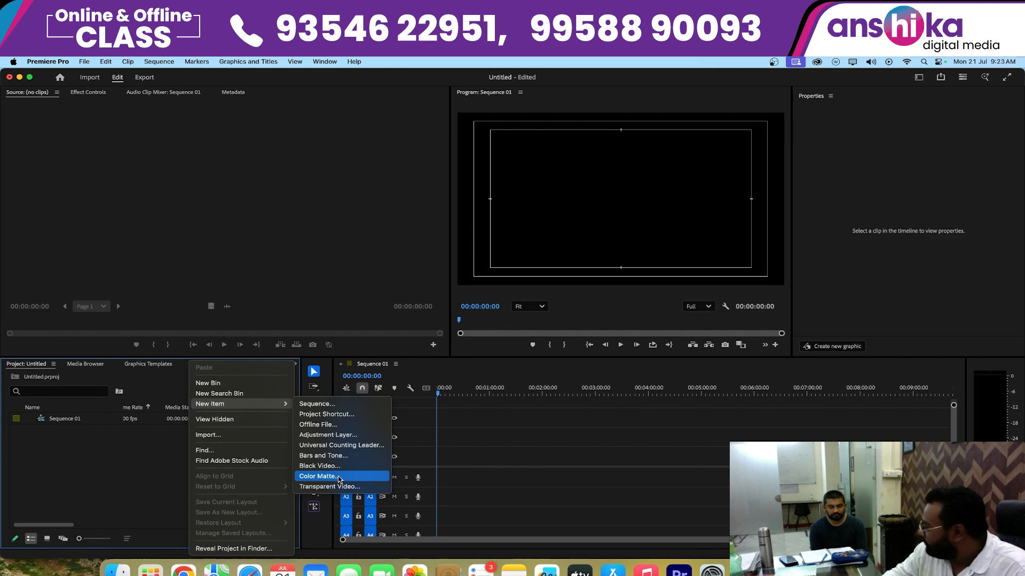
- Create a 1920 x 1080 color matte at 50 fps with square pixels and green color 4F8703, keeping the default name
{"action": "left_click", "coordinate": [339, 479]}
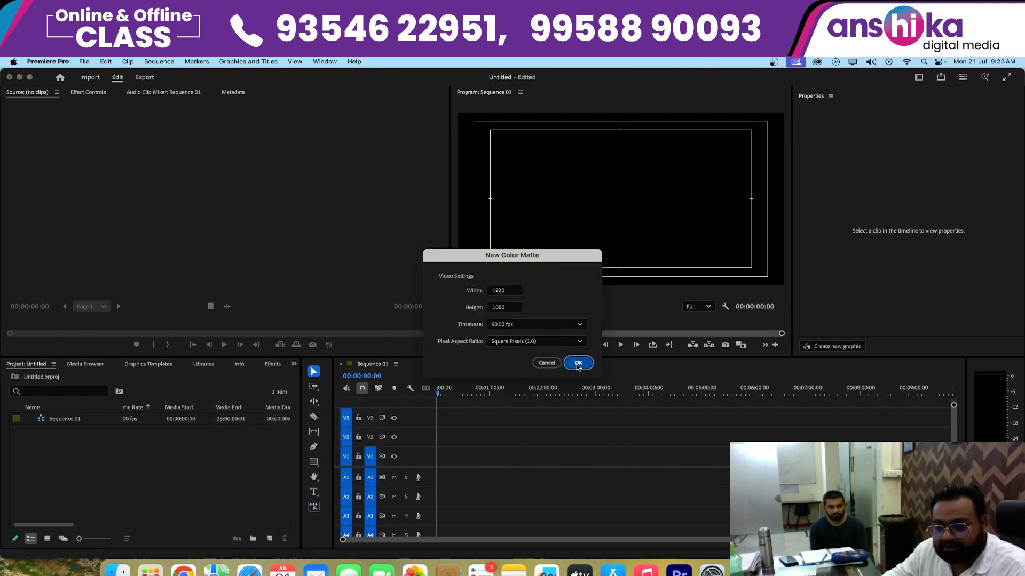
{"action": "left_click", "coordinate": [576, 363]}
{"action": "left_click", "coordinate": [501, 302]}
{"action": "left_click", "coordinate": [531, 277]}
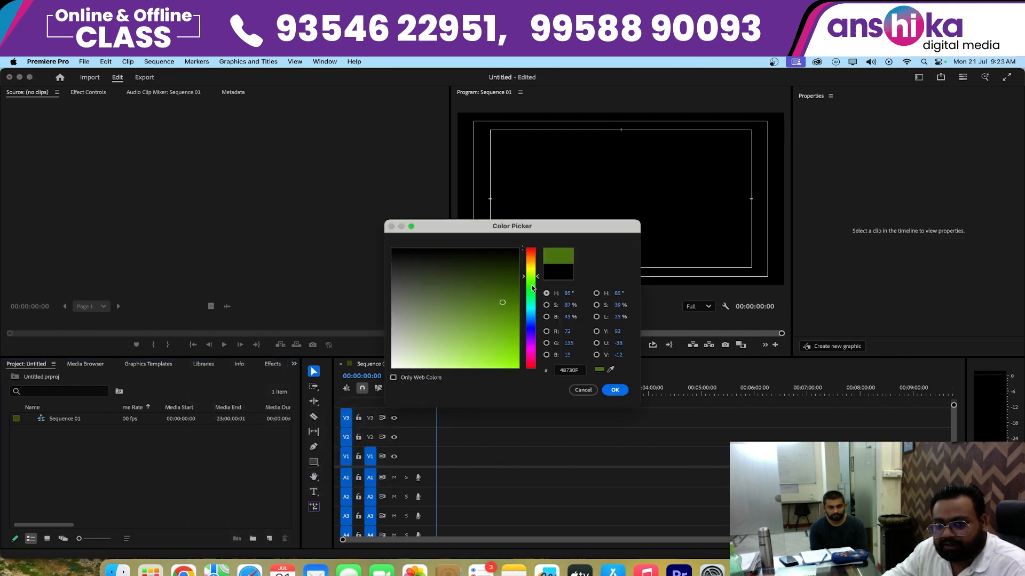
{"action": "left_click", "coordinate": [615, 390]}
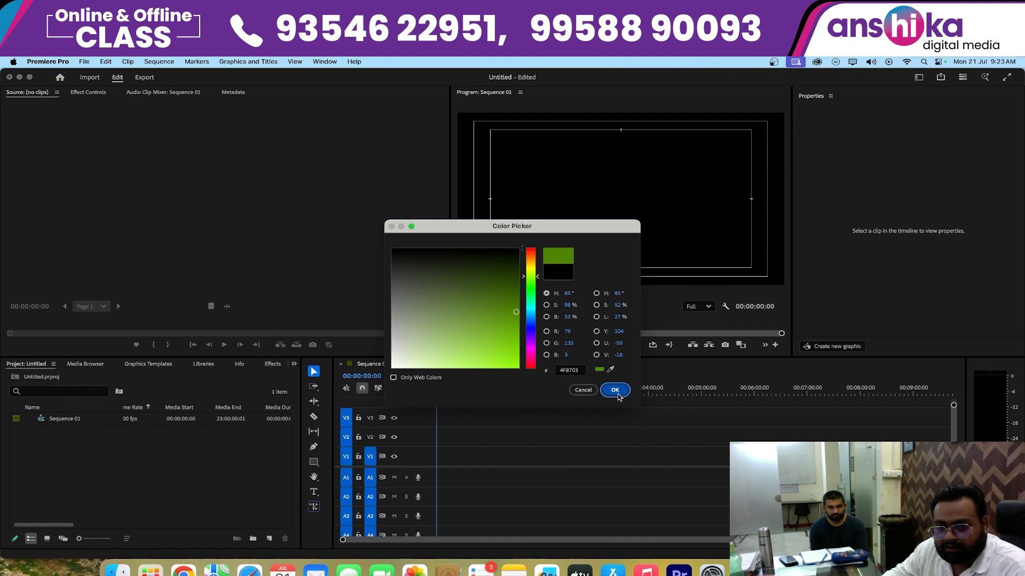
{"action": "left_click", "coordinate": [540, 335]}
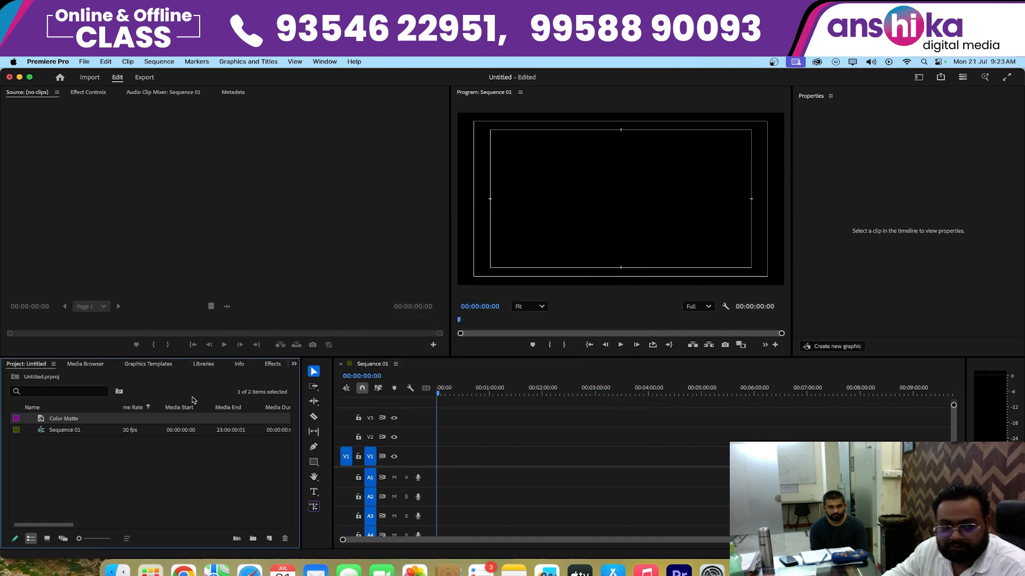
- Add the green color matte to the start of Sequence 01 and place it on video track V1
{"action": "left_click_drag", "start_coordinate": [152, 418], "coordinate": [630, 436]}
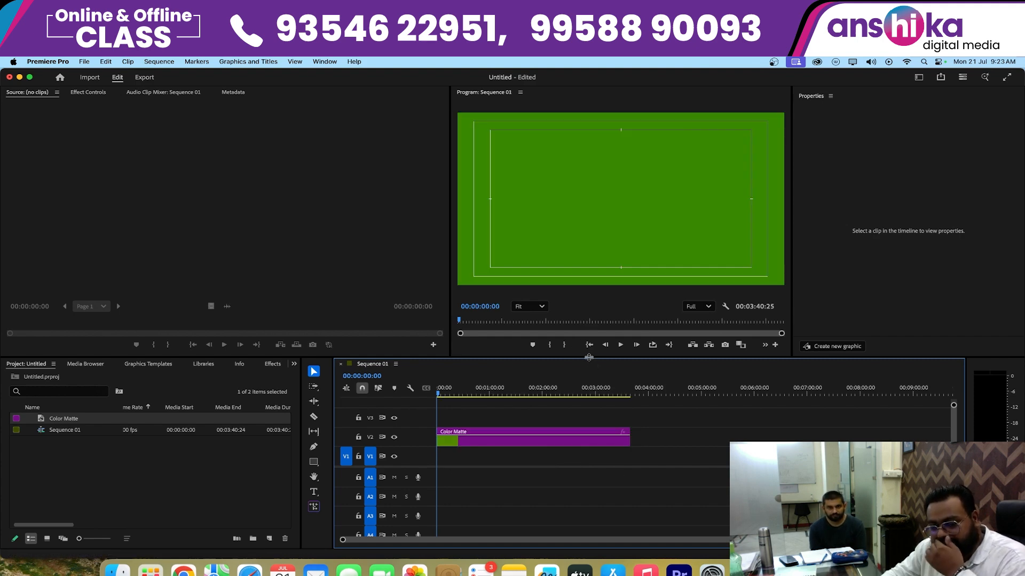
{"action": "left_click_drag", "start_coordinate": [589, 357], "coordinate": [589, 391]}
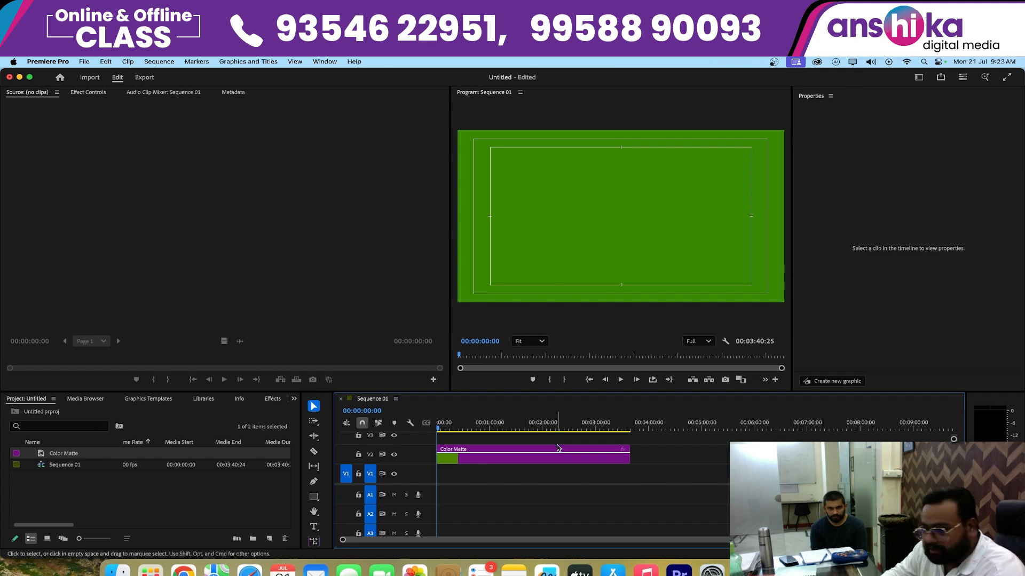
{"action": "left_click_drag", "start_coordinate": [475, 460], "coordinate": [479, 484]}
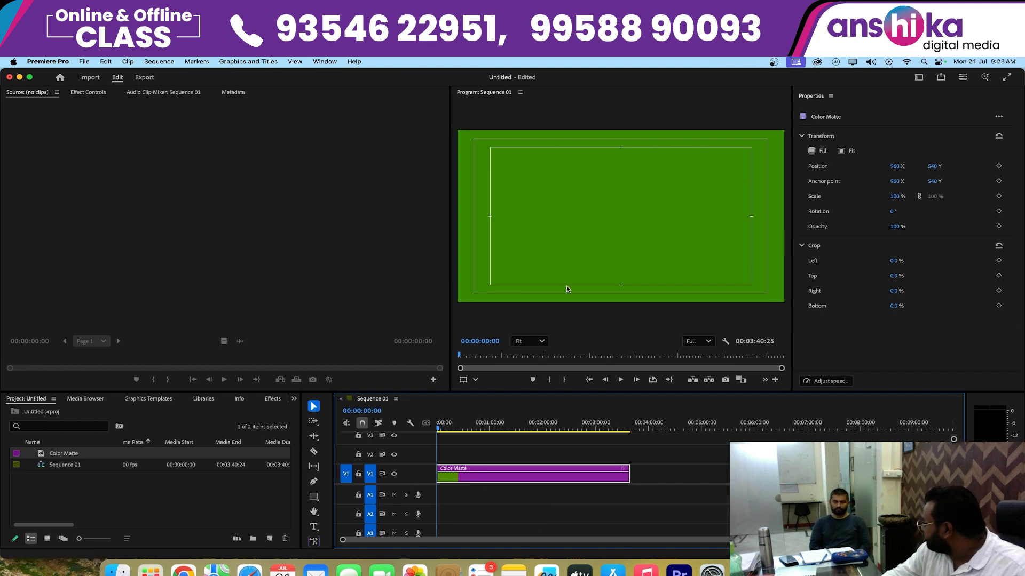
- Draw a rectangle shape covering the whole frame at about 00:04:10, past the matte clip, and stretch its edges to fill the frame
{"action": "left_click", "coordinate": [668, 430]}
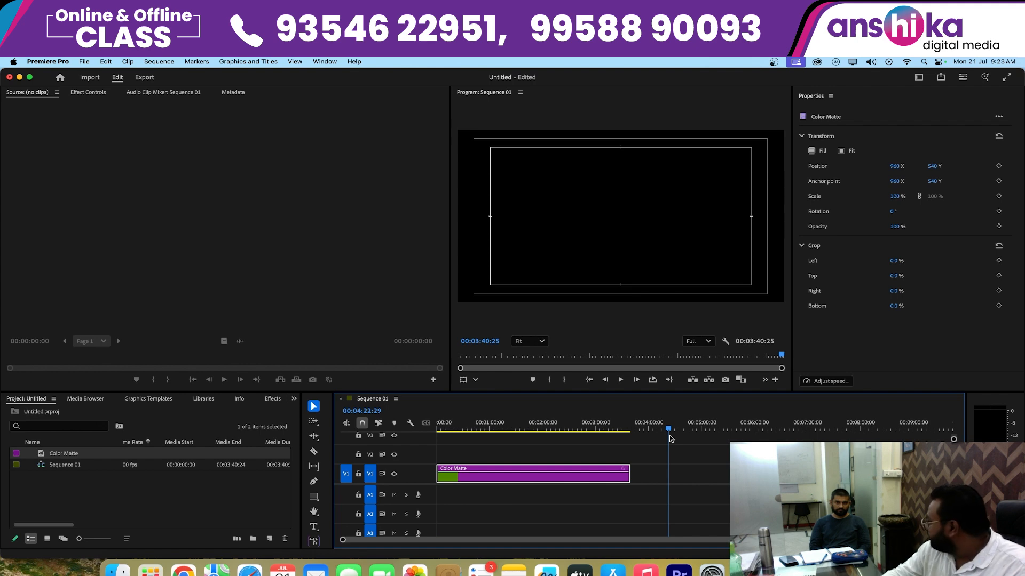
{"action": "left_click_drag", "start_coordinate": [670, 437], "coordinate": [657, 429]}
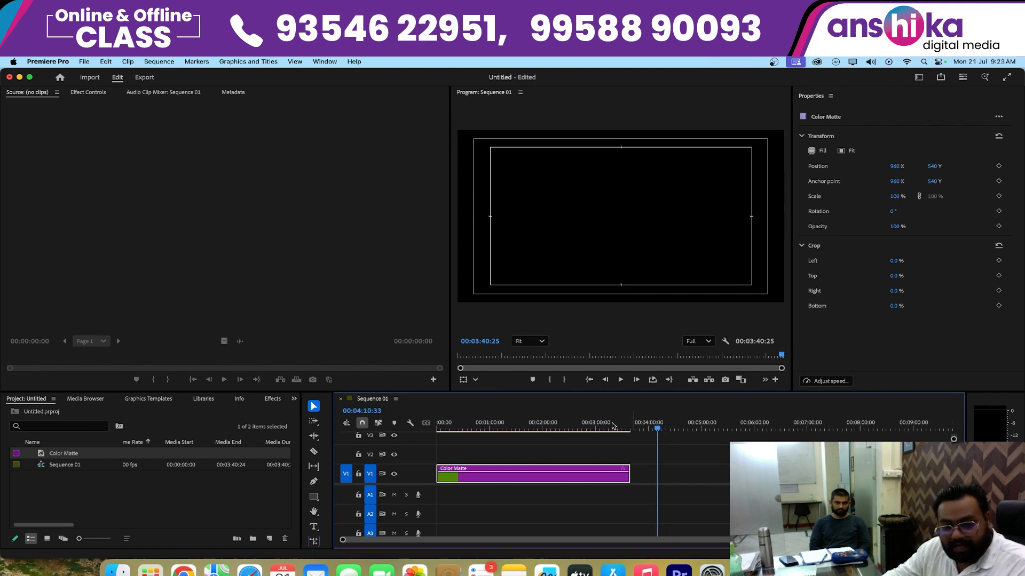
{"action": "left_click", "coordinate": [314, 497]}
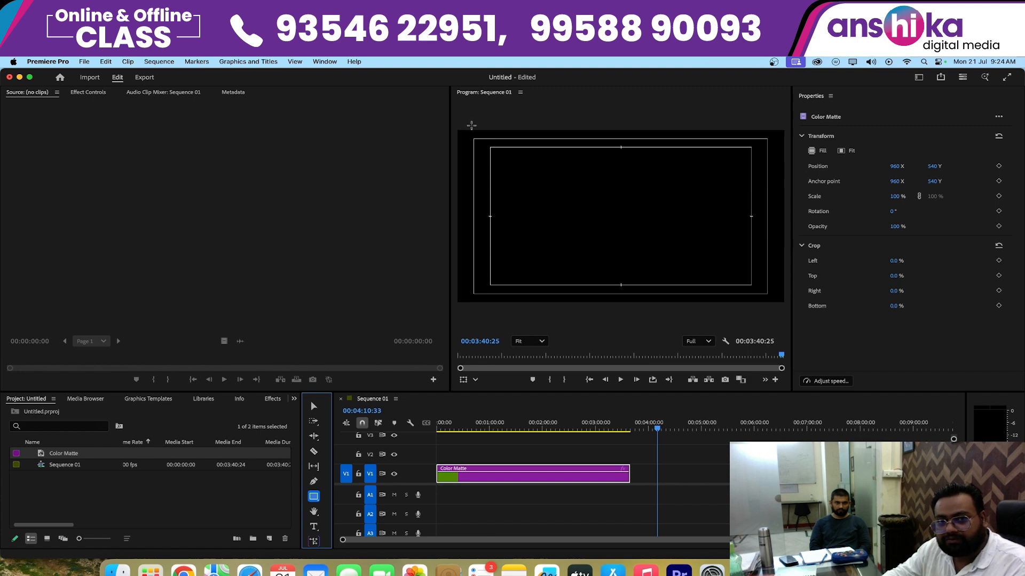
{"action": "left_click_drag", "start_coordinate": [459, 133], "coordinate": [782, 305]}
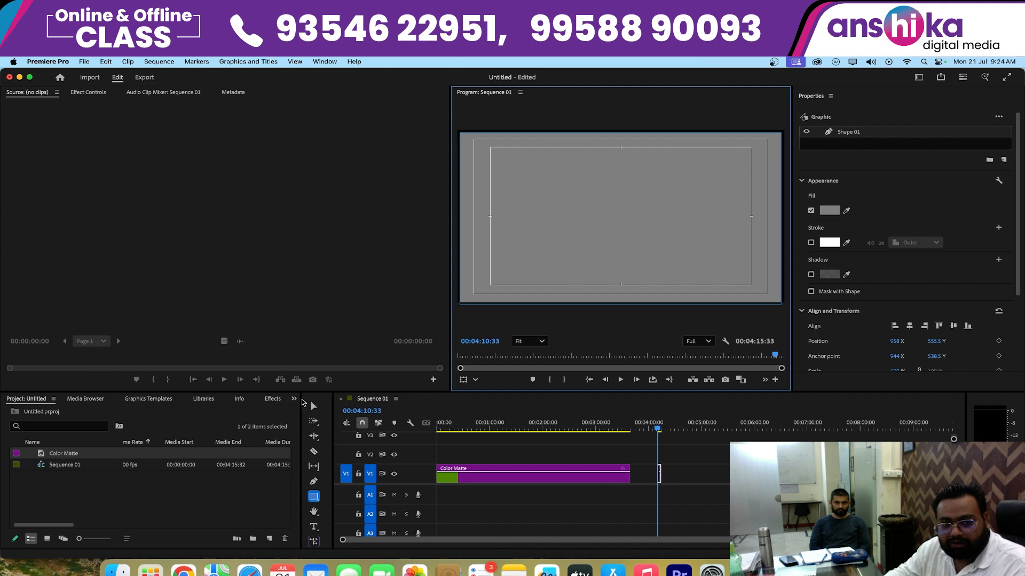
{"action": "left_click", "coordinate": [314, 406]}
{"action": "left_click_drag", "start_coordinate": [621, 134], "coordinate": [622, 129]}
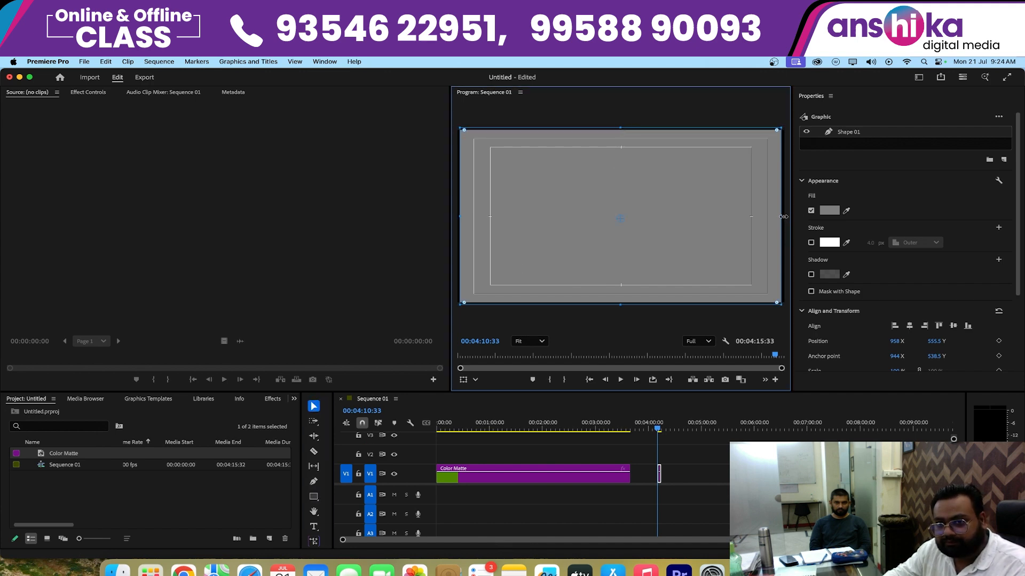
{"action": "left_click_drag", "start_coordinate": [783, 217], "coordinate": [786, 216]}
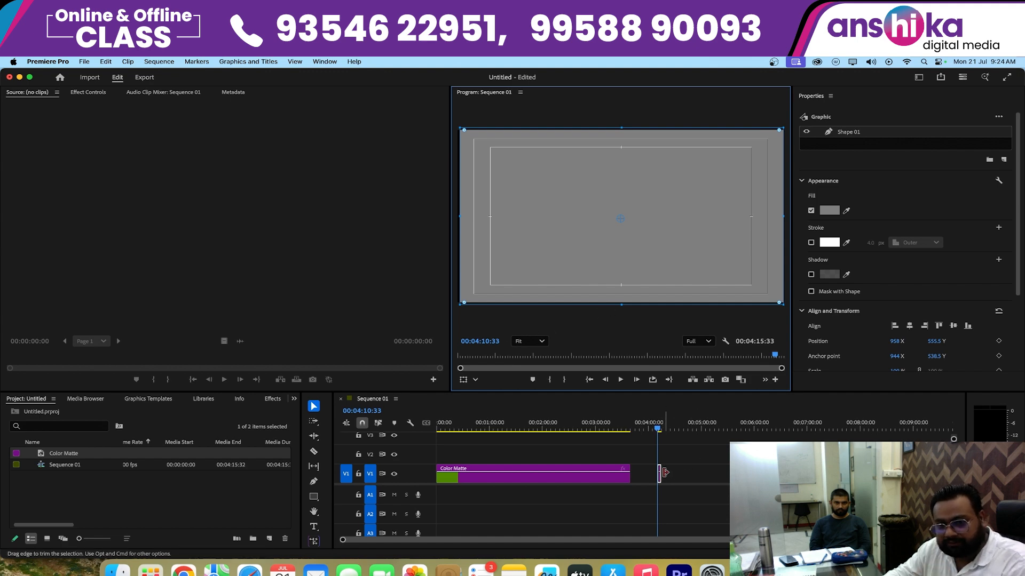
- Lengthen the graphic clip to about 2 minutes 47 seconds and butt it against the end of the matte clip on V1
{"action": "left_click_drag", "start_coordinate": [661, 473], "coordinate": [804, 481]}
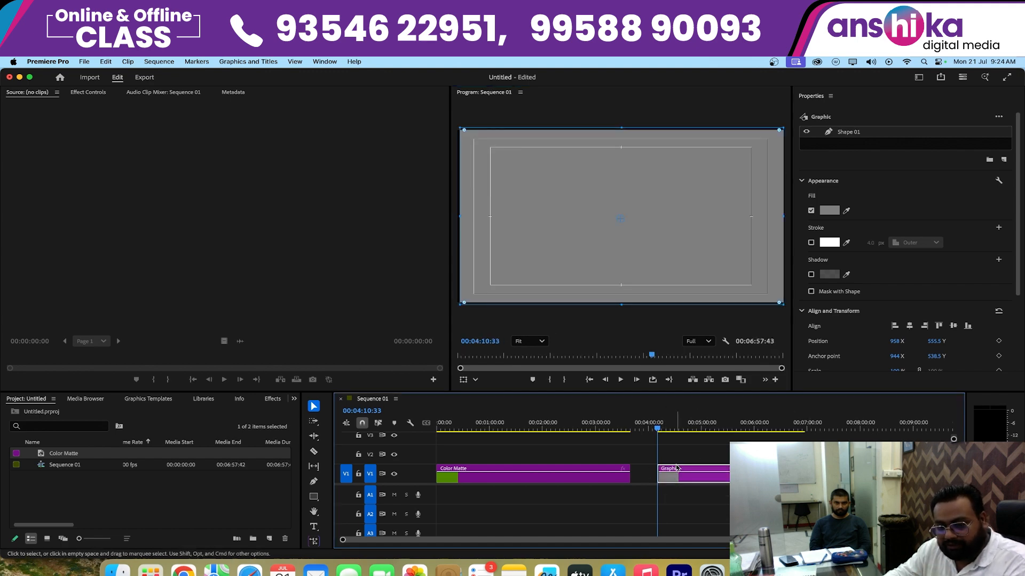
{"action": "left_click_drag", "start_coordinate": [678, 469], "coordinate": [656, 470]}
{"action": "left_click_drag", "start_coordinate": [623, 427], "coordinate": [595, 427]}
{"action": "left_click", "coordinate": [714, 431]}
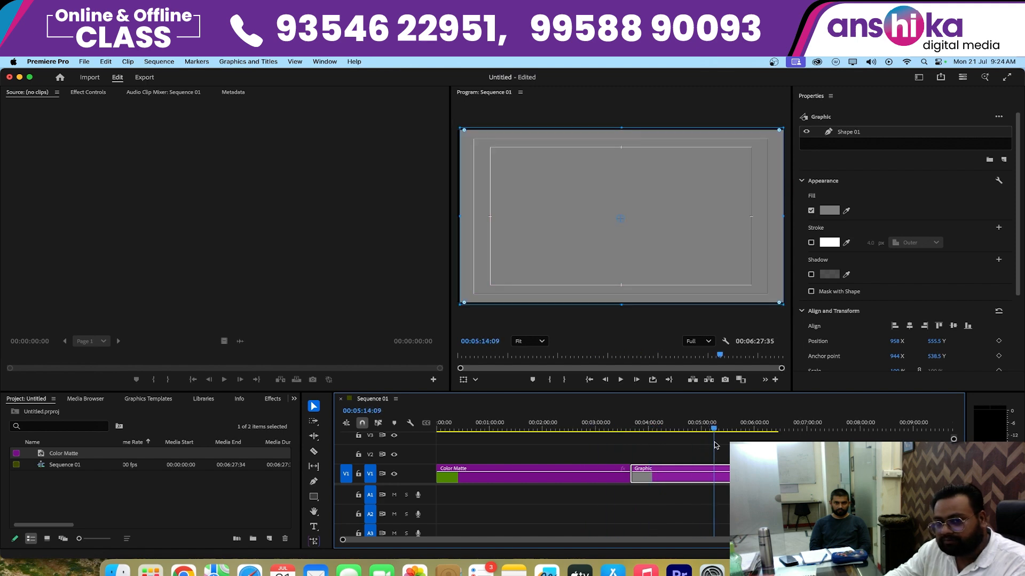
- Set the rectangle shape's fill in the graphic clip to green by sampling the matte clip's thumbnail with the eyedropper
{"action": "left_click", "coordinate": [700, 485]}
{"action": "double_click", "coordinate": [699, 481]}
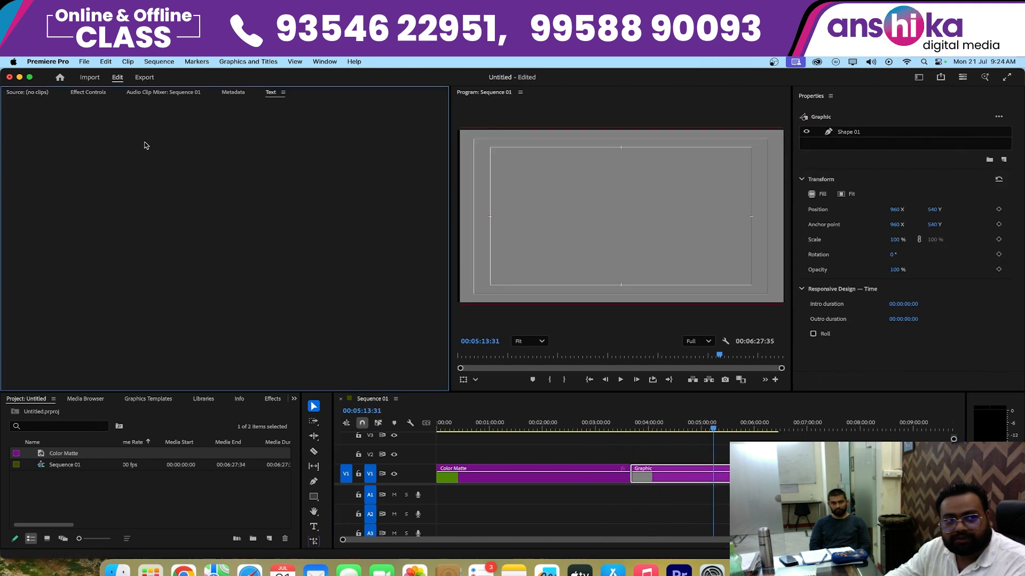
{"action": "left_click", "coordinate": [97, 92]}
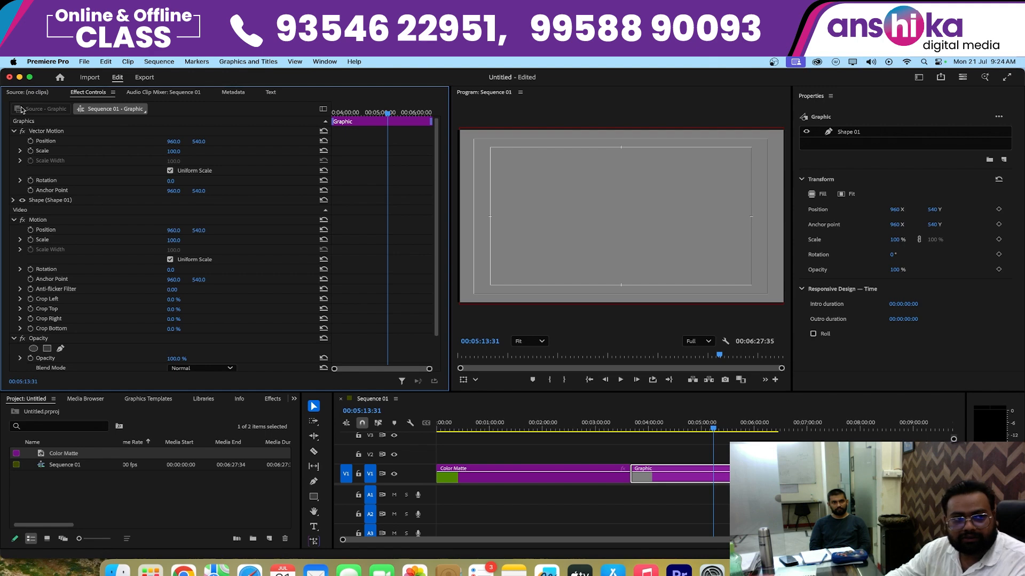
{"action": "left_click", "coordinate": [14, 131]}
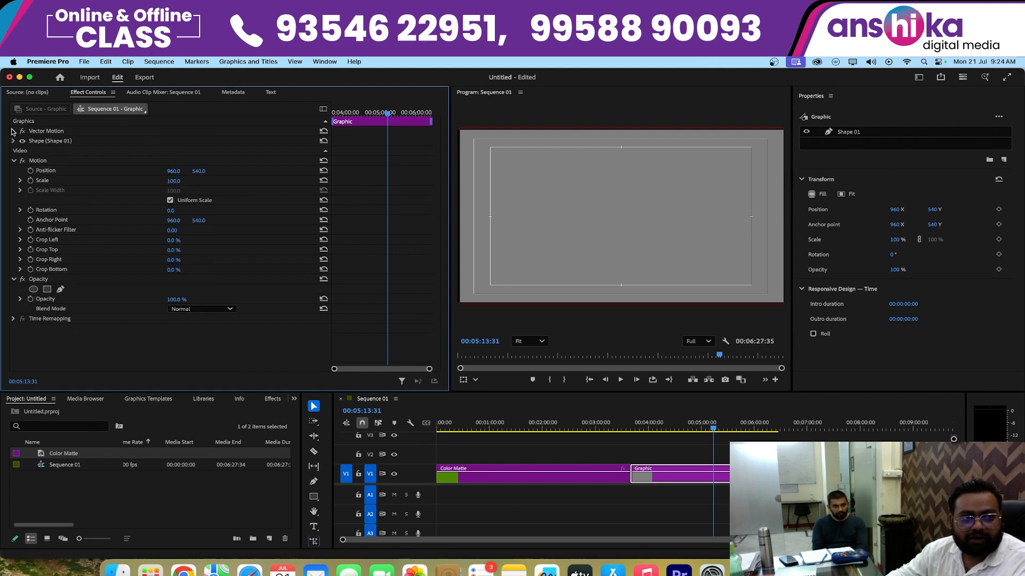
{"action": "left_click", "coordinate": [14, 160]}
{"action": "left_click", "coordinate": [13, 171]}
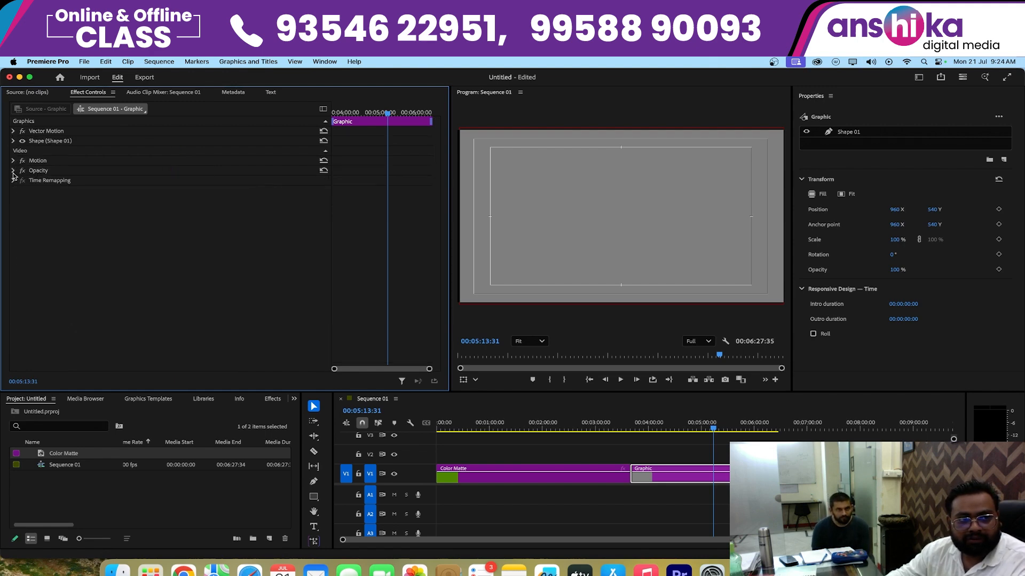
{"action": "left_click", "coordinate": [32, 142]}
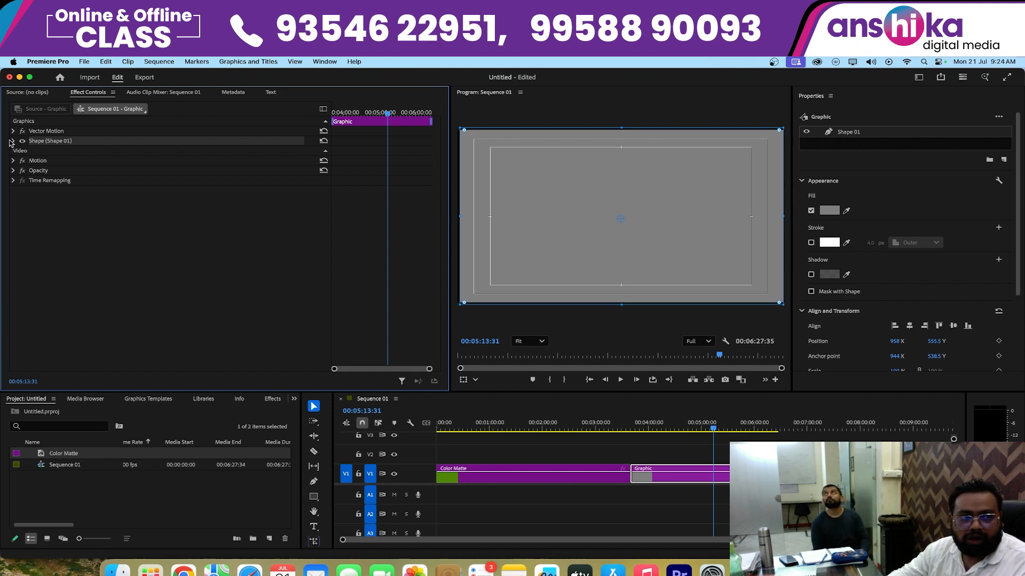
{"action": "left_click", "coordinate": [12, 142]}
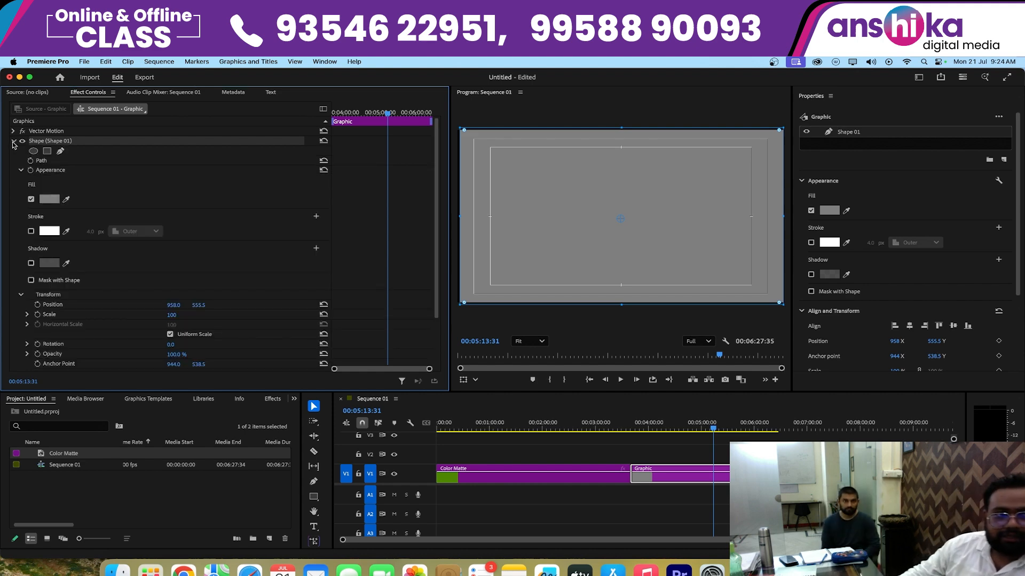
{"action": "left_click", "coordinate": [66, 199]}
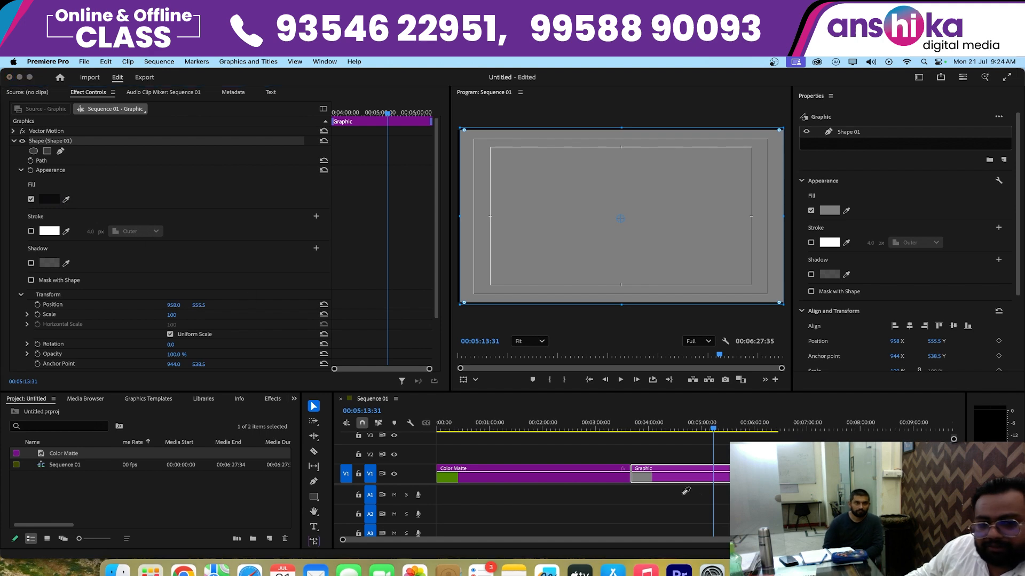
{"action": "left_click", "coordinate": [441, 478]}
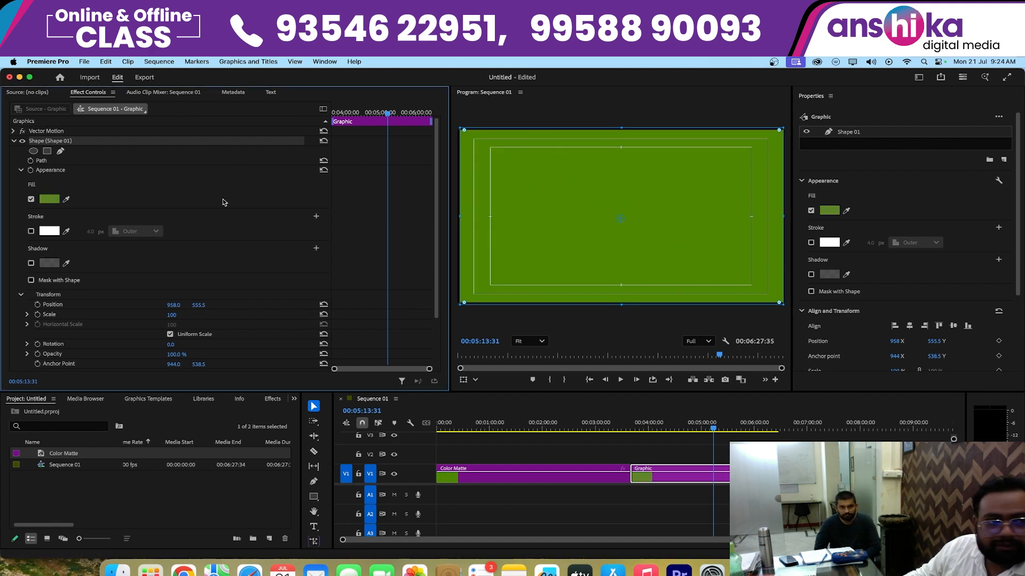
{"action": "left_click", "coordinate": [314, 408]}
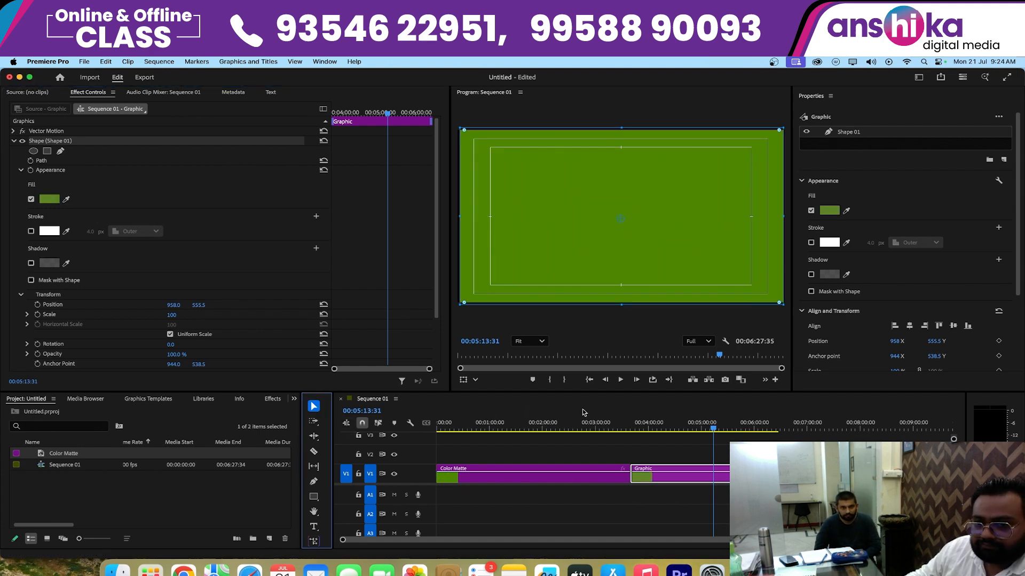
- Compare the color matte and the graphic clip by moving the playhead between them and examining each clip's properties
{"action": "left_click_drag", "start_coordinate": [586, 427], "coordinate": [595, 459]}
{"action": "left_click", "coordinate": [682, 511]}
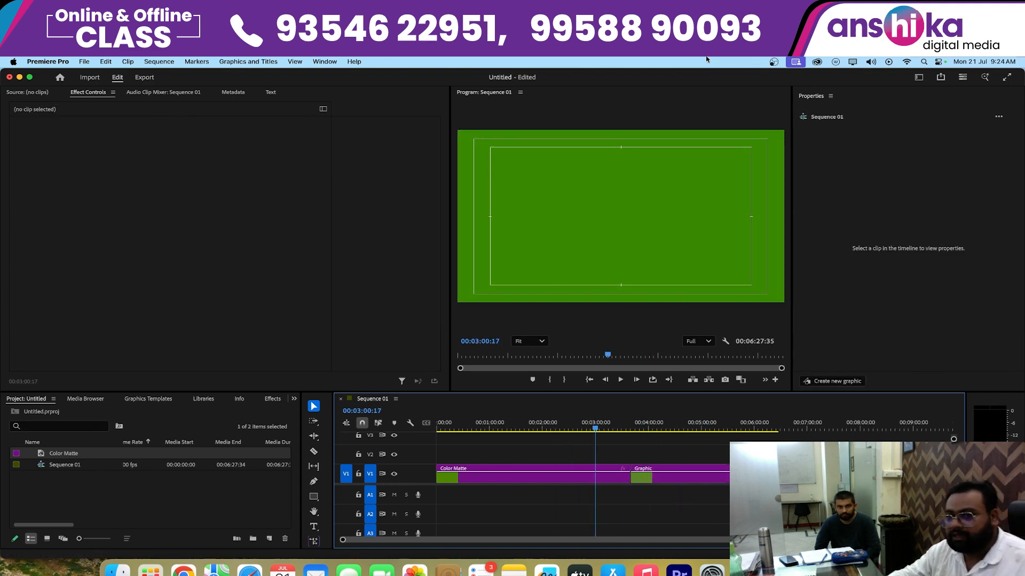
{"action": "left_click", "coordinate": [603, 478]}
{"action": "left_click", "coordinate": [692, 488]}
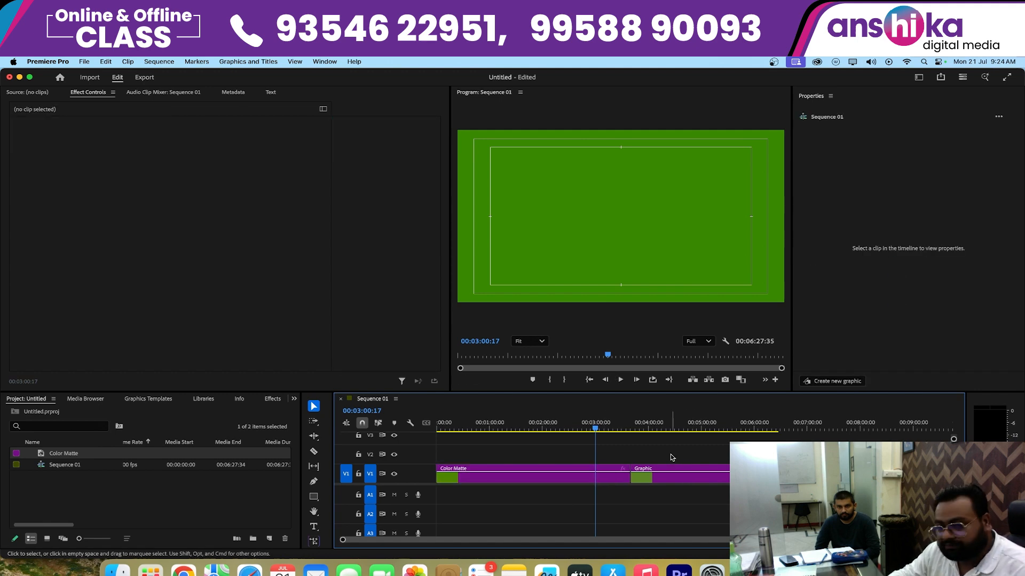
{"action": "mouse_move", "coordinate": [647, 427]}
{"action": "left_mouse_down"}
{"action": "mouse_move", "coordinate": [695, 430]}
{"action": "mouse_move", "coordinate": [651, 431]}
{"action": "left_mouse_up"}
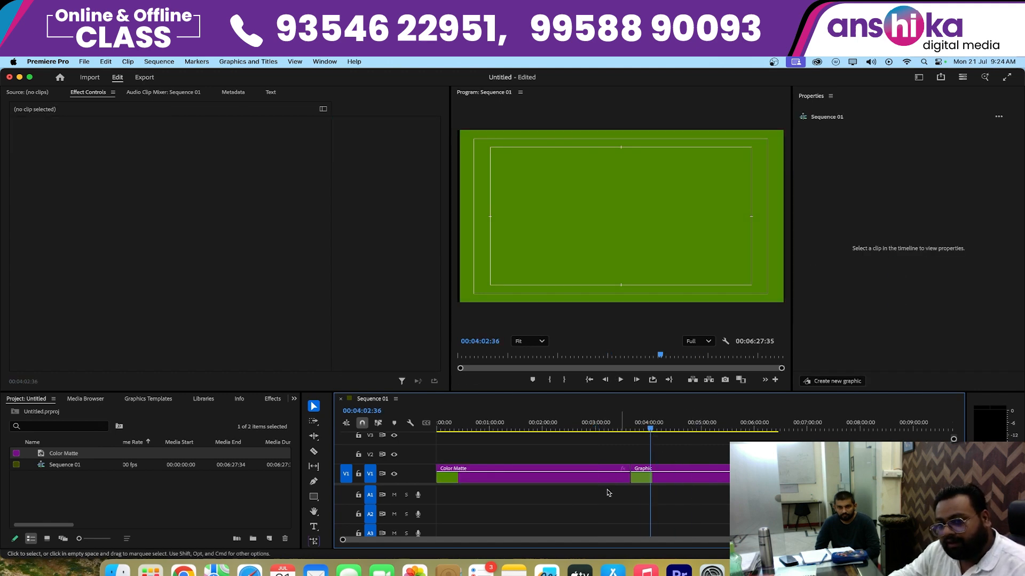
{"action": "left_click_drag", "start_coordinate": [572, 429], "coordinate": [542, 429]}
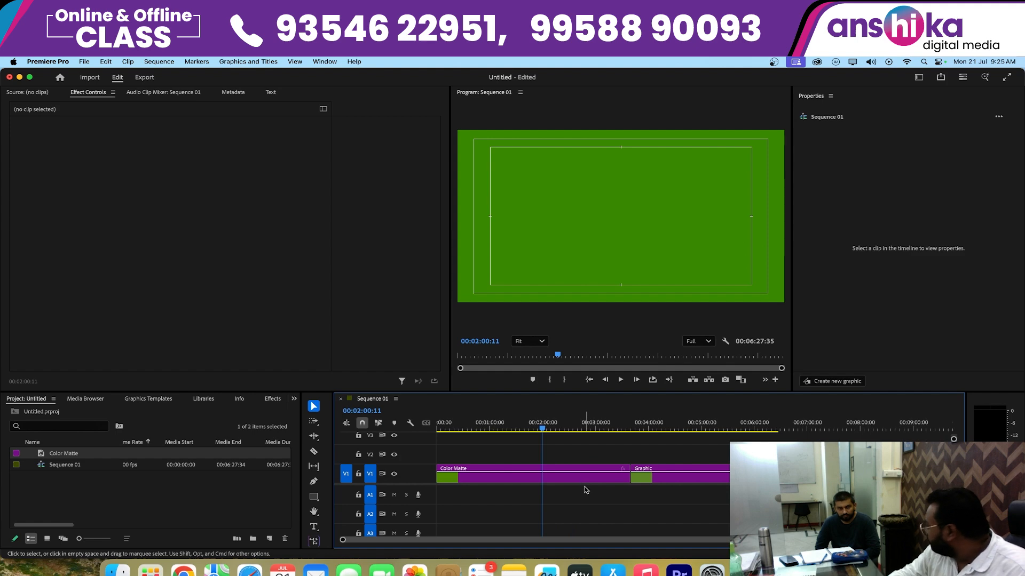
{"action": "left_click", "coordinate": [721, 479]}
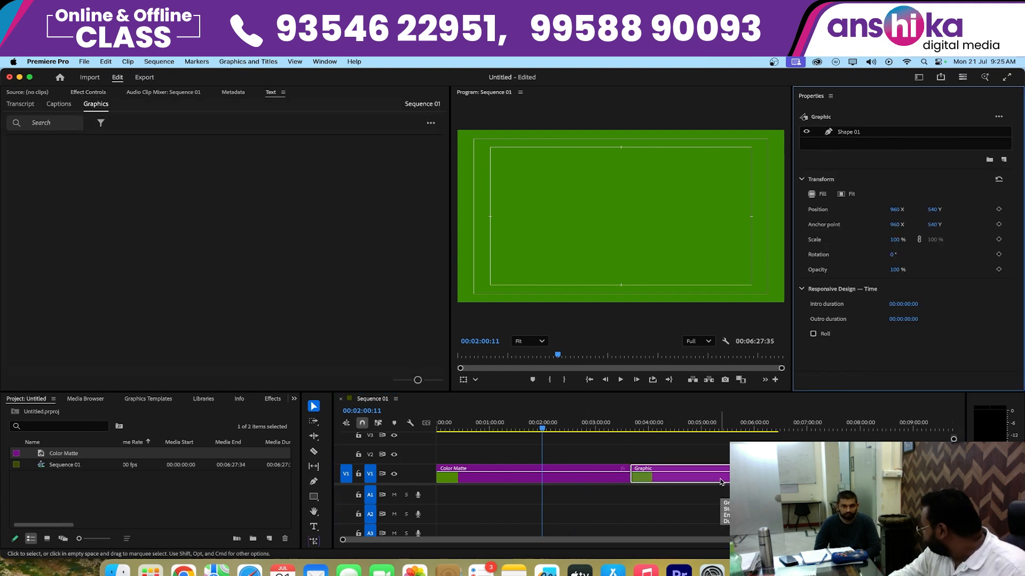
{"action": "left_click", "coordinate": [590, 489]}
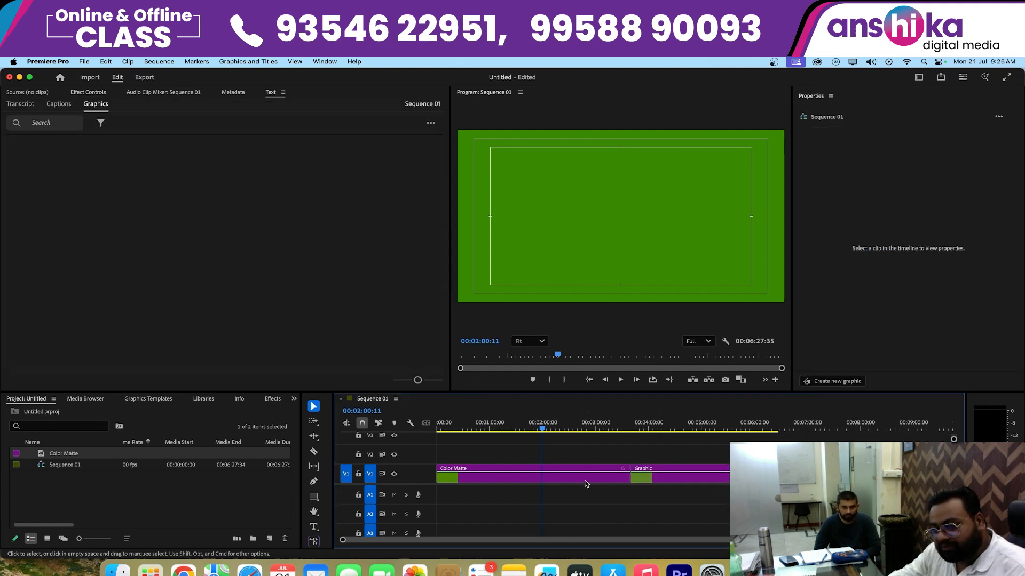
{"action": "left_click", "coordinate": [585, 484]}
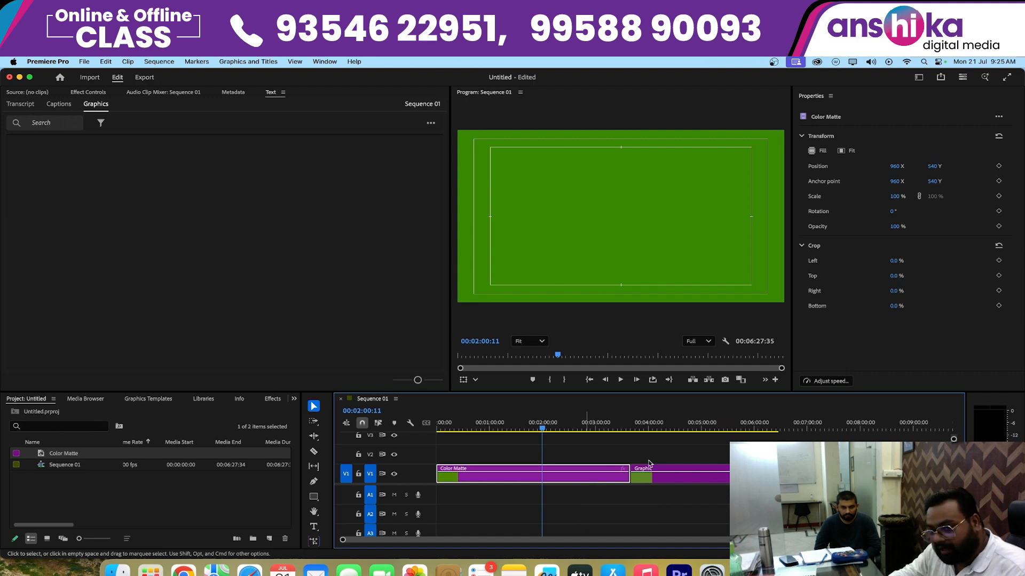
{"action": "left_click_drag", "start_coordinate": [690, 429], "coordinate": [706, 429]}
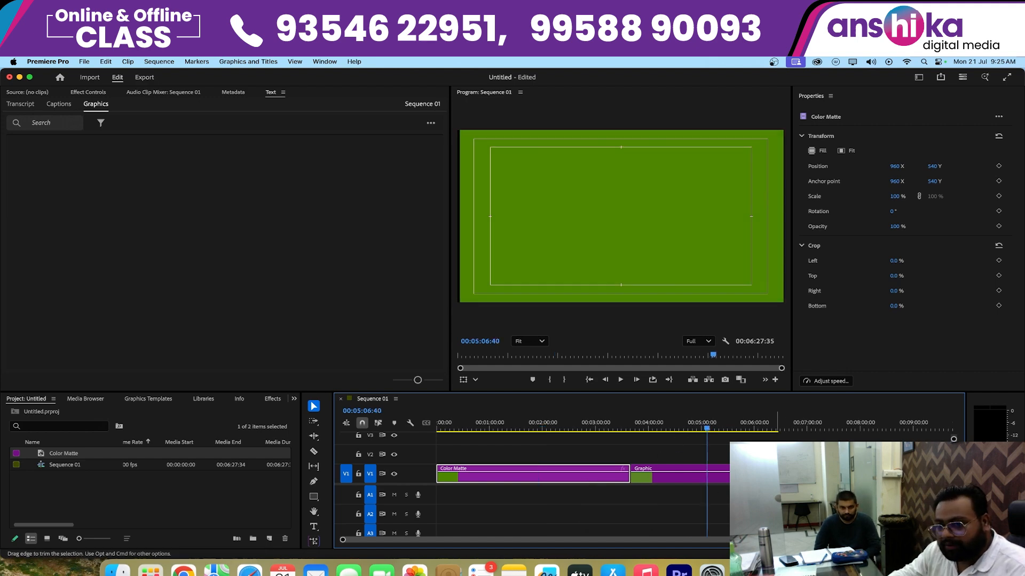
- Narrow the green rectangle in the graphic clip from both sides into a full-height vertical strip left of the frame's center
{"action": "left_click", "coordinate": [653, 231]}
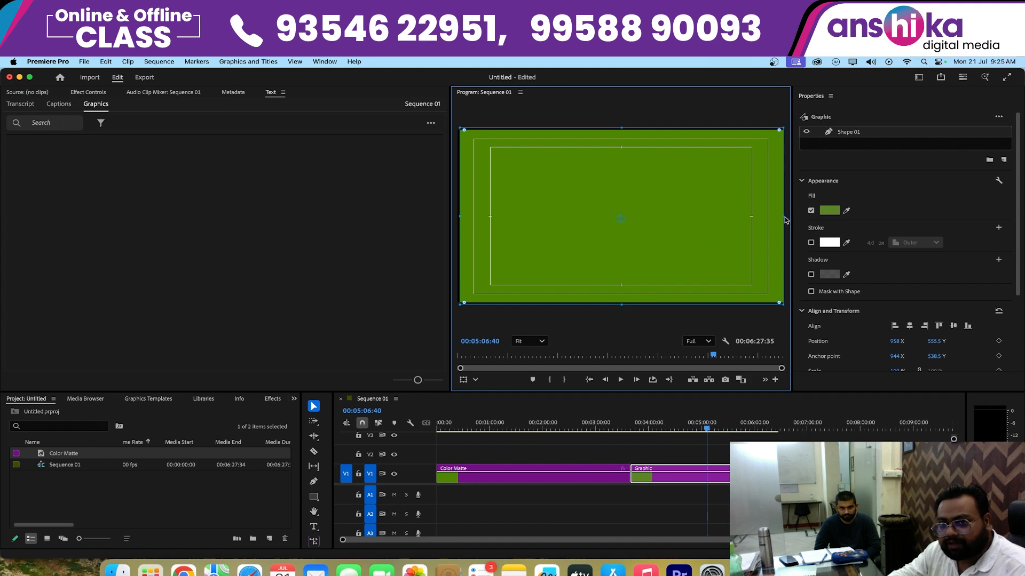
{"action": "left_click_drag", "start_coordinate": [782, 219], "coordinate": [563, 250]}
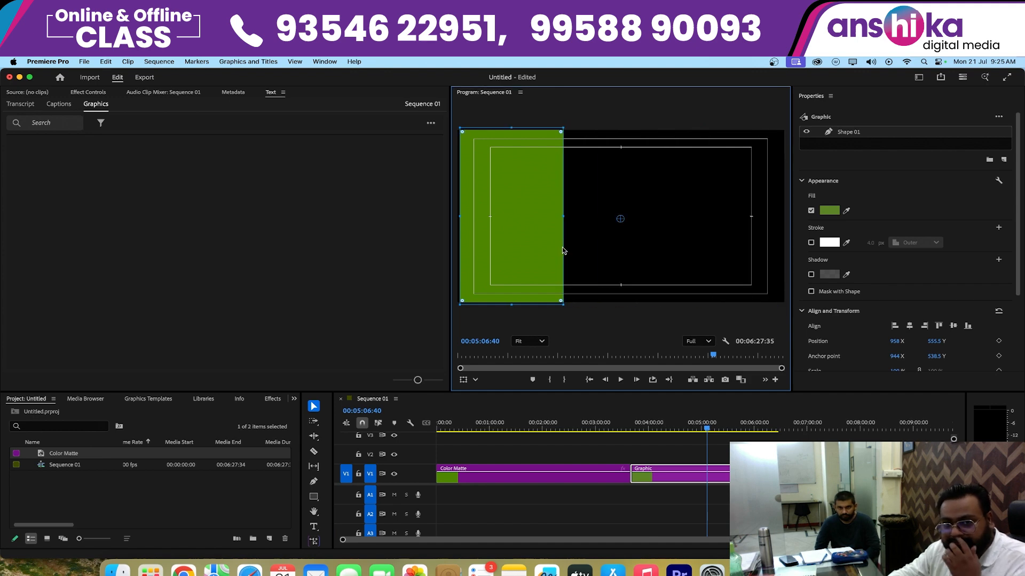
{"action": "left_click_drag", "start_coordinate": [458, 219], "coordinate": [532, 218]}
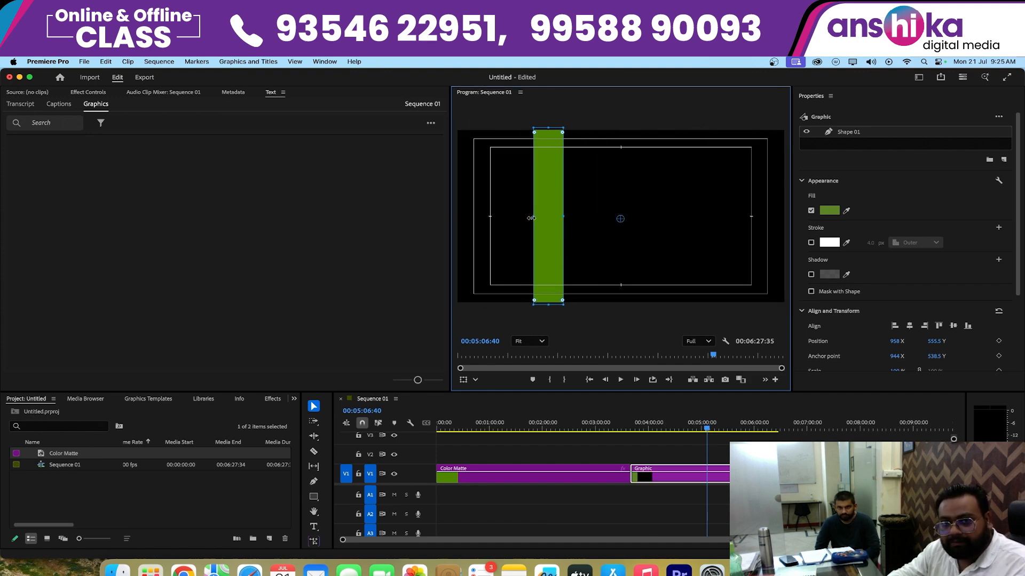
- Shorten the green strip in the graphic clip slightly by lowering its top edge to the title-safe line
{"action": "left_click_drag", "start_coordinate": [549, 131], "coordinate": [555, 151]}
{"action": "left_click", "coordinate": [687, 480]}
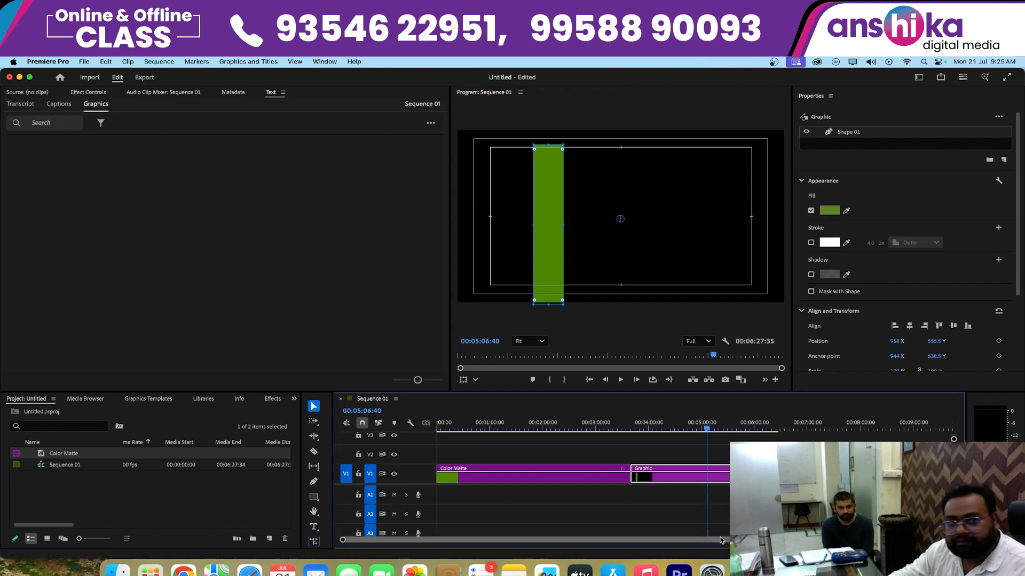
{"action": "left_click", "coordinate": [661, 494]}
- Give the green shape in the graphic clip a white outer stroke 25 px wide using the effect controls
{"action": "left_click", "coordinate": [653, 472]}
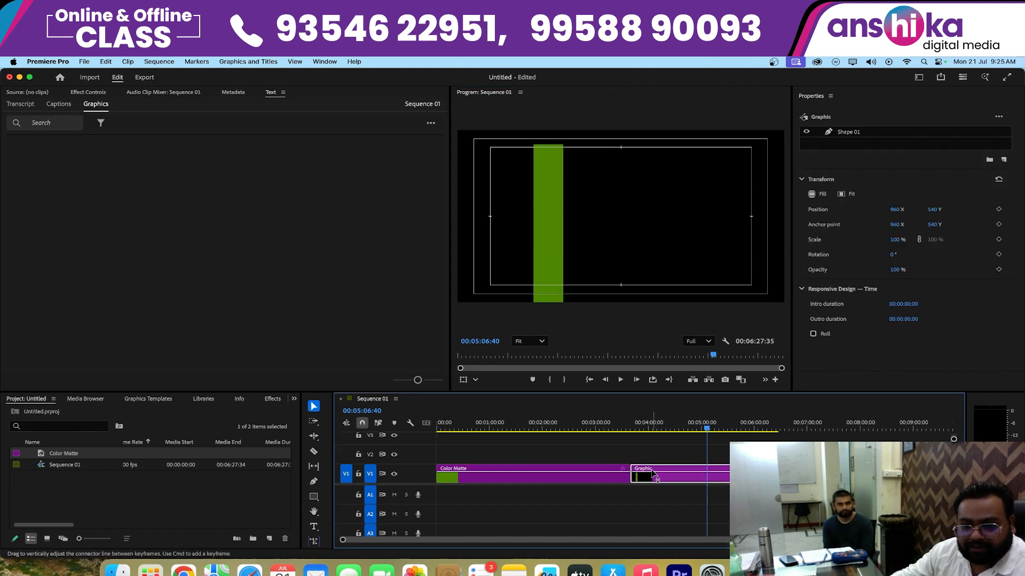
{"action": "left_click", "coordinate": [90, 93]}
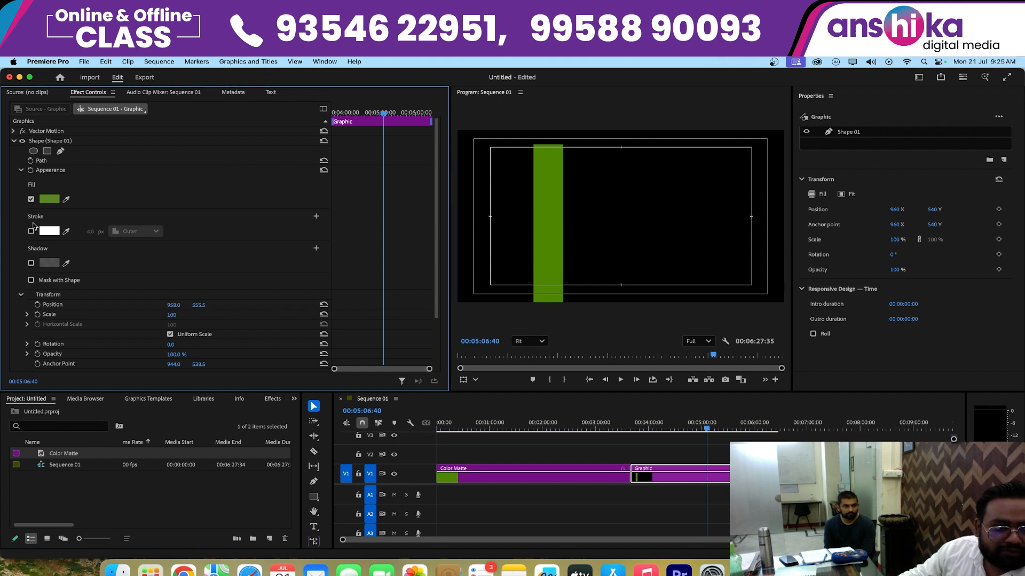
{"action": "scroll", "coordinate": [88, 289], "scroll_direction": "down", "scroll_amount": 3}
{"action": "scroll", "coordinate": [91, 290], "scroll_direction": "up", "scroll_amount": 3}
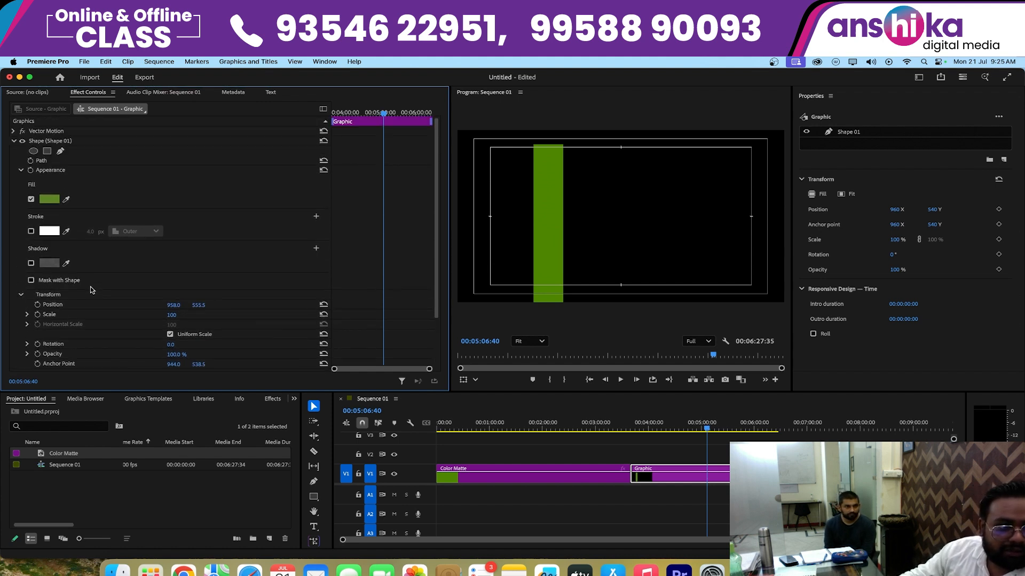
{"action": "left_click", "coordinate": [54, 171]}
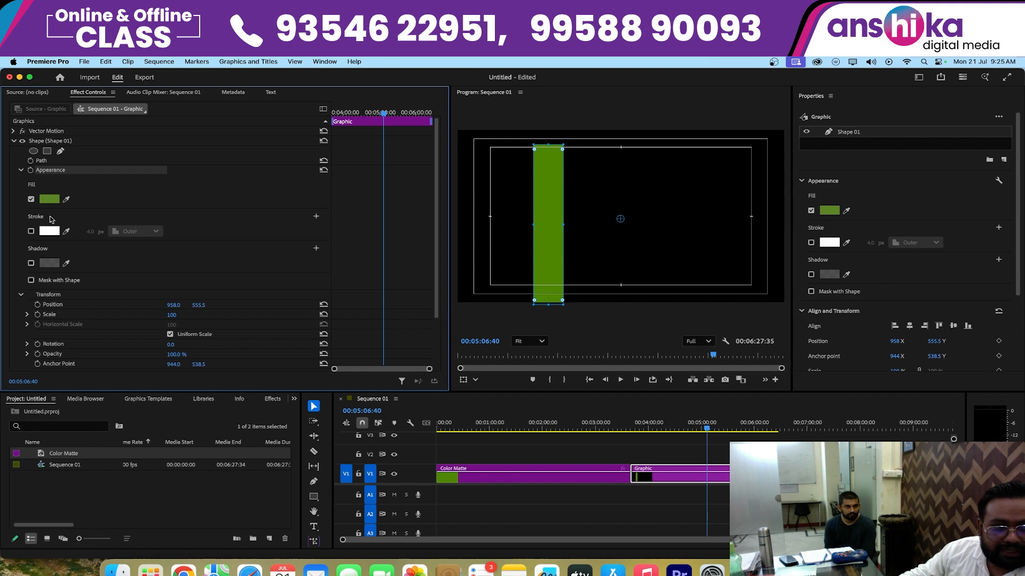
{"action": "left_click", "coordinate": [31, 231]}
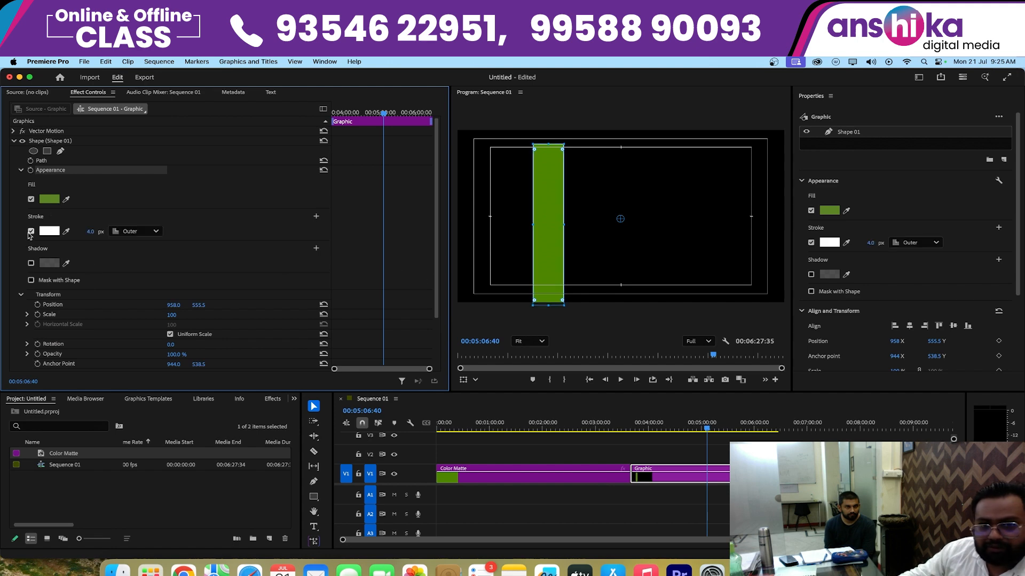
{"action": "mouse_move", "coordinate": [91, 233]}
{"action": "left_mouse_down"}
{"action": "mouse_move", "coordinate": [113, 233]}
{"action": "mouse_move", "coordinate": [102, 233]}
{"action": "left_mouse_up"}
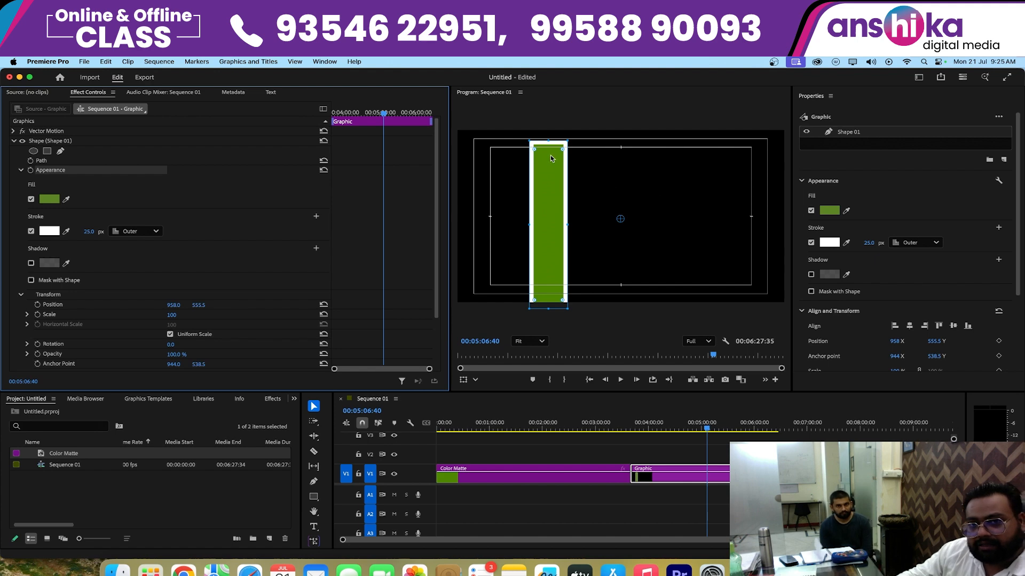
- Reshape the strip into a shorter bar with rounded corners inside the title-safe area and place its anchor point at its center
{"action": "left_click_drag", "start_coordinate": [535, 149], "coordinate": [548, 180]}
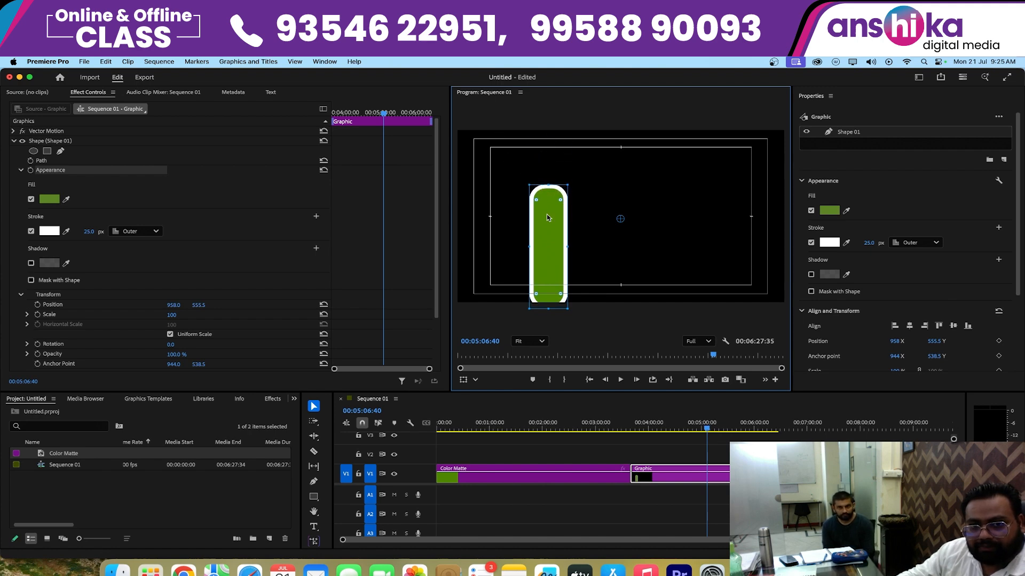
{"action": "left_click_drag", "start_coordinate": [546, 238], "coordinate": [540, 214]}
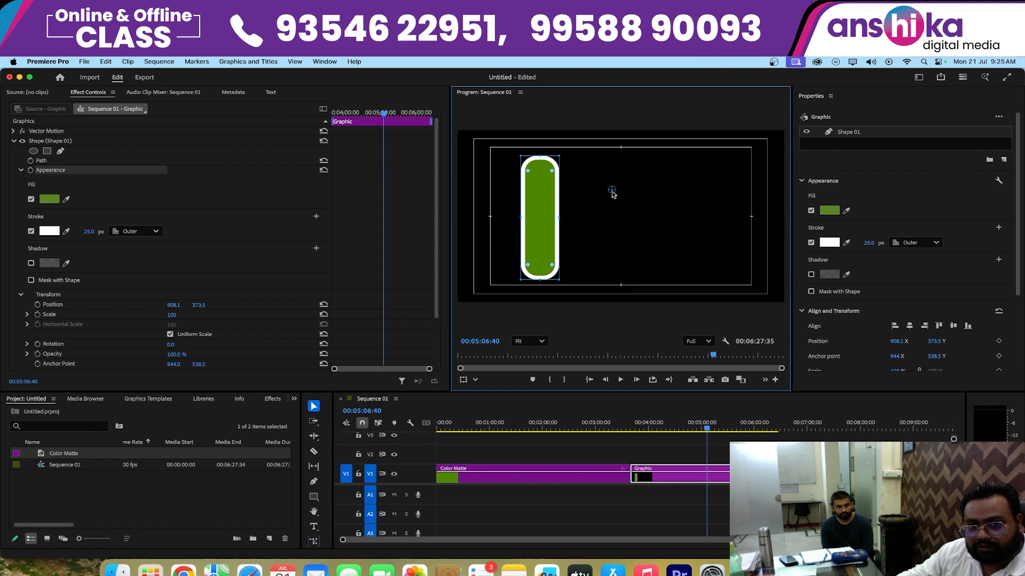
{"action": "left_click_drag", "start_coordinate": [612, 191], "coordinate": [540, 222]}
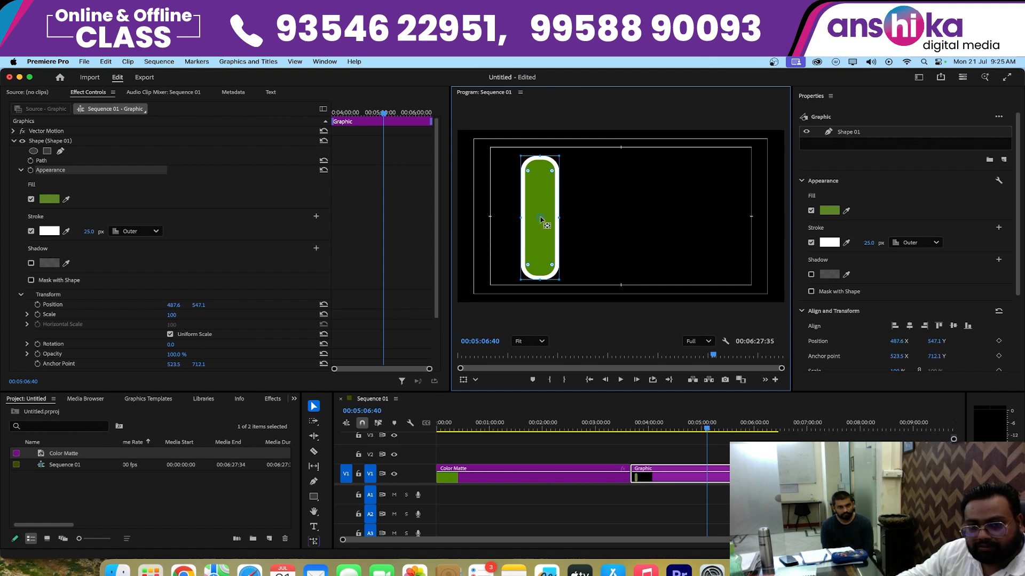
{"action": "left_click", "coordinate": [661, 238]}
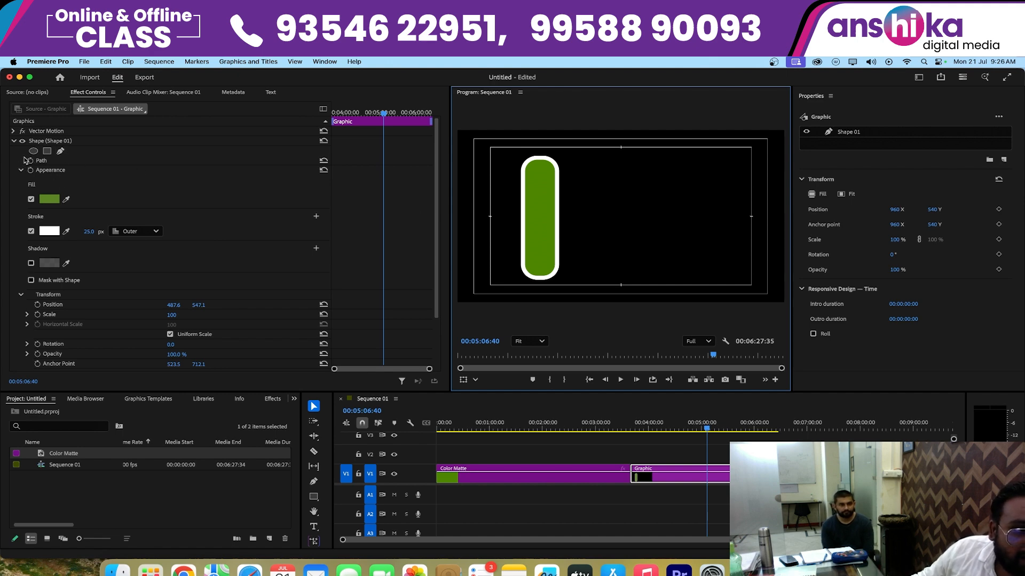
- Try the shadow option on the rounded green bar, leaving its settings at their defaults
{"action": "left_click", "coordinate": [53, 172]}
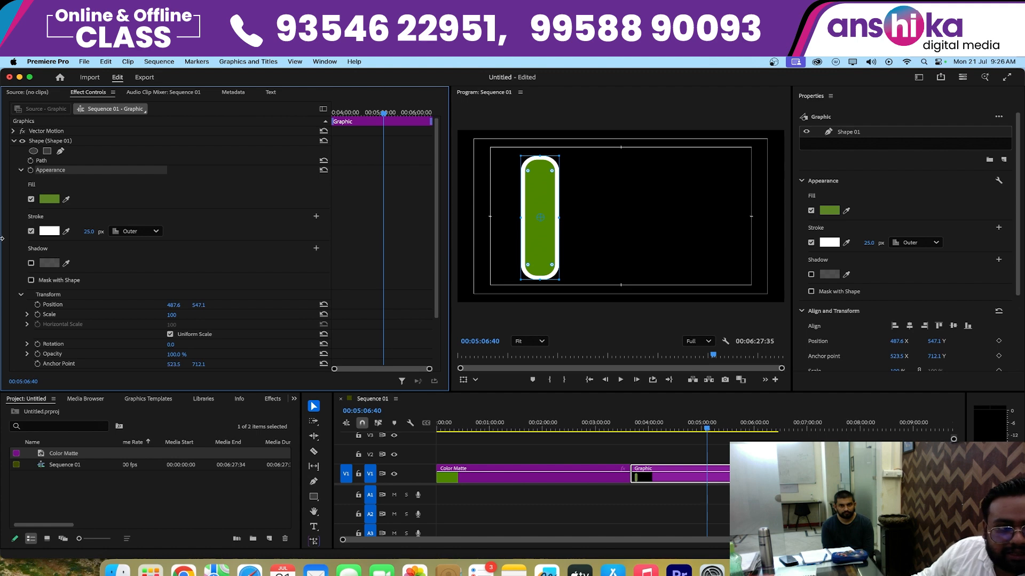
{"action": "left_click", "coordinate": [31, 263]}
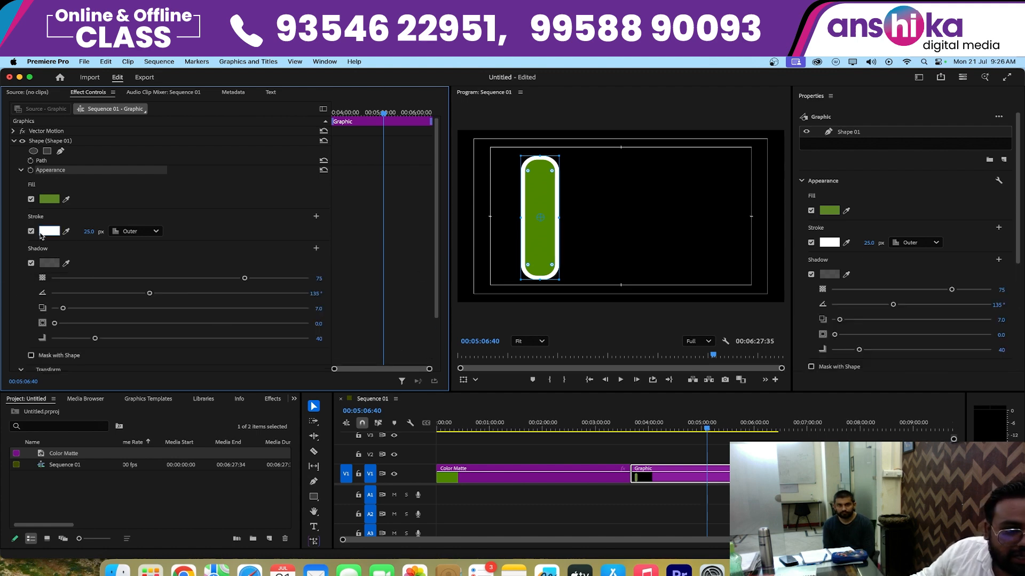
{"action": "left_click", "coordinate": [31, 263]}
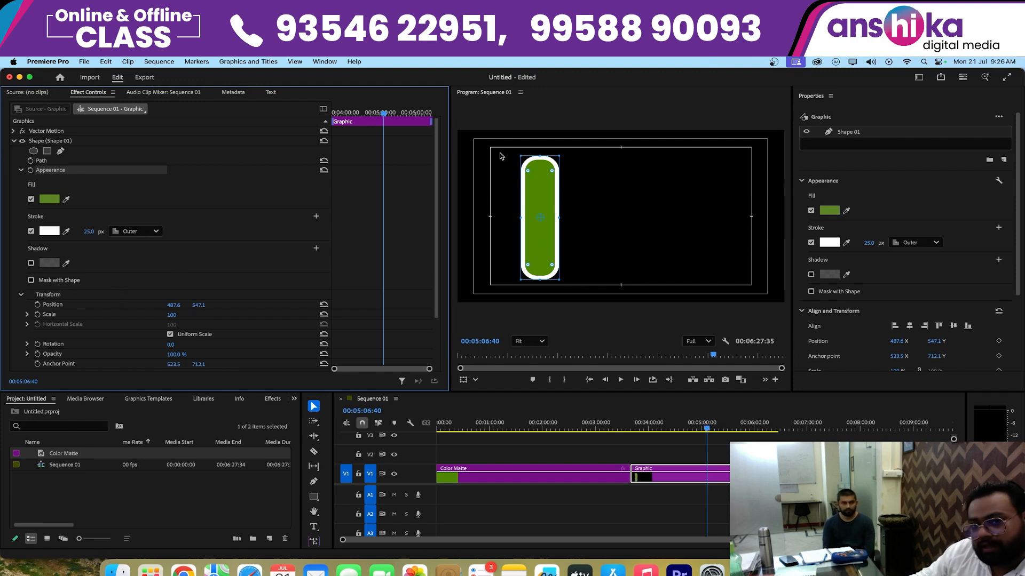
- Collapse the bar to a thin pill at its base and set a Path keyframe at the start of the graphic clip
{"action": "left_click_drag", "start_coordinate": [541, 156], "coordinate": [541, 268]}
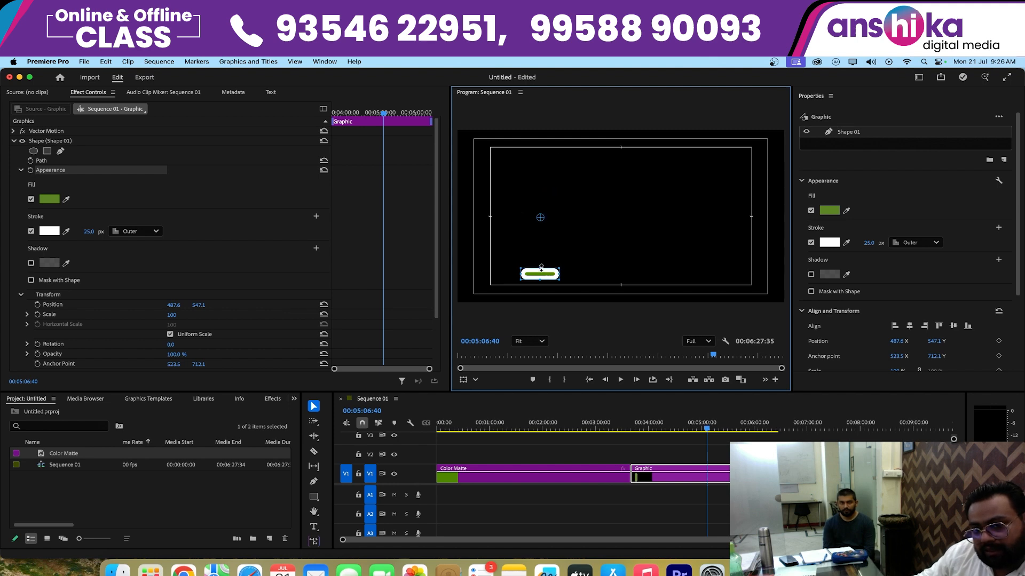
{"action": "left_click", "coordinate": [625, 428]}
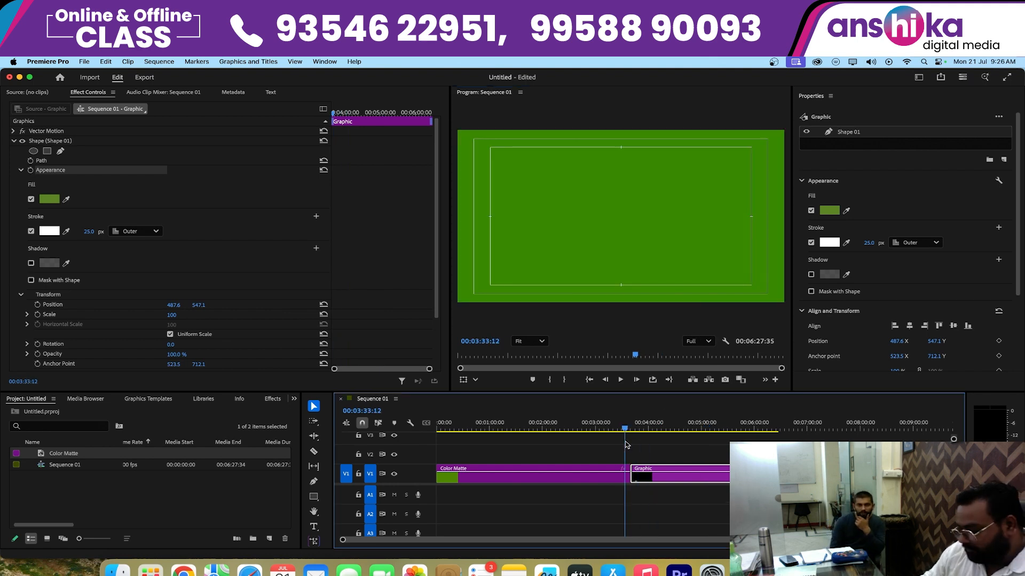
{"action": "left_click_drag", "start_coordinate": [626, 442], "coordinate": [630, 442]}
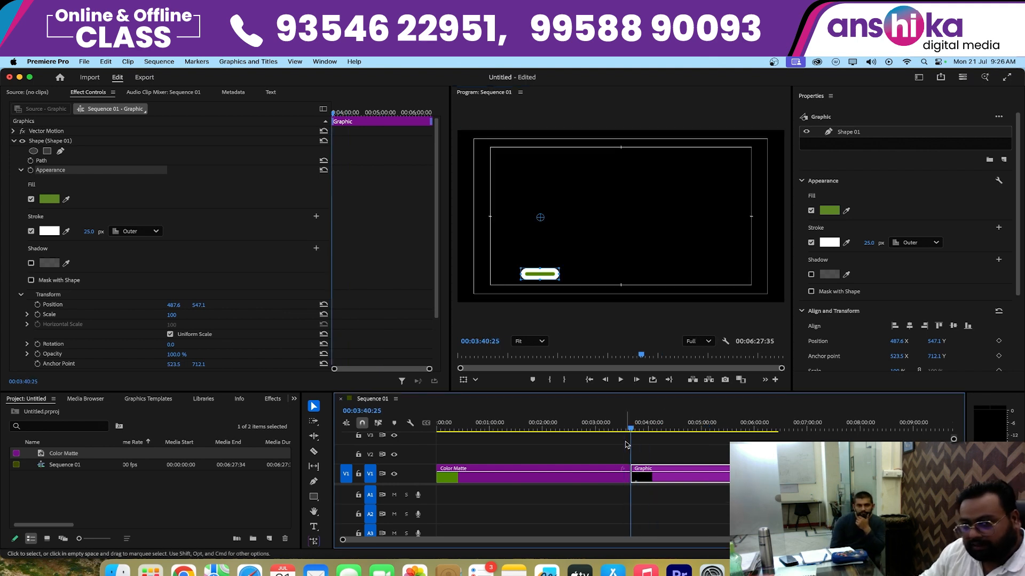
{"action": "left_click", "coordinate": [40, 160]}
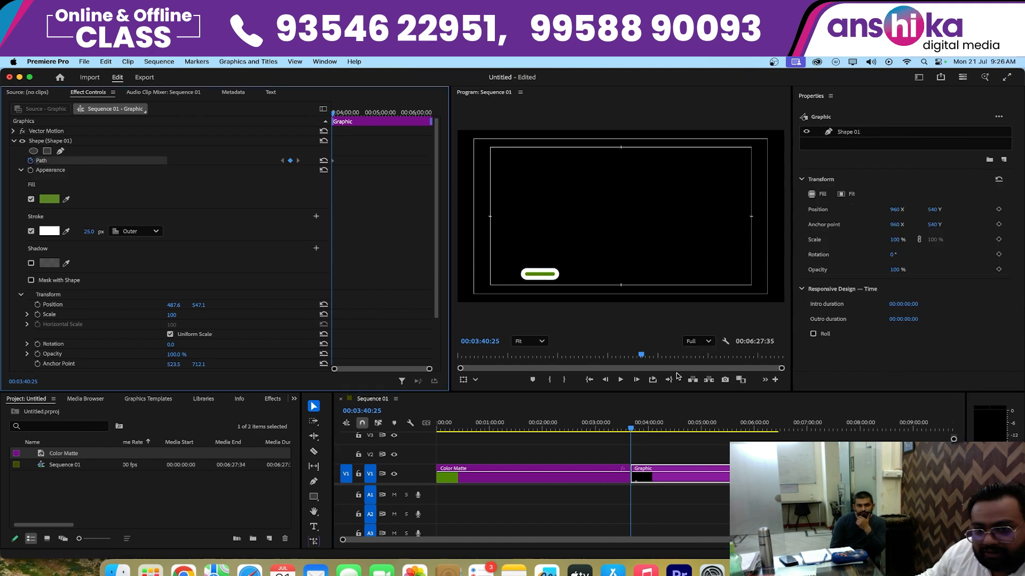
- At 00:03:54:39, stretch the bar upward to a tall rounded bar as a second Path keyframe, and play back the growth
{"action": "left_click", "coordinate": [644, 429]}
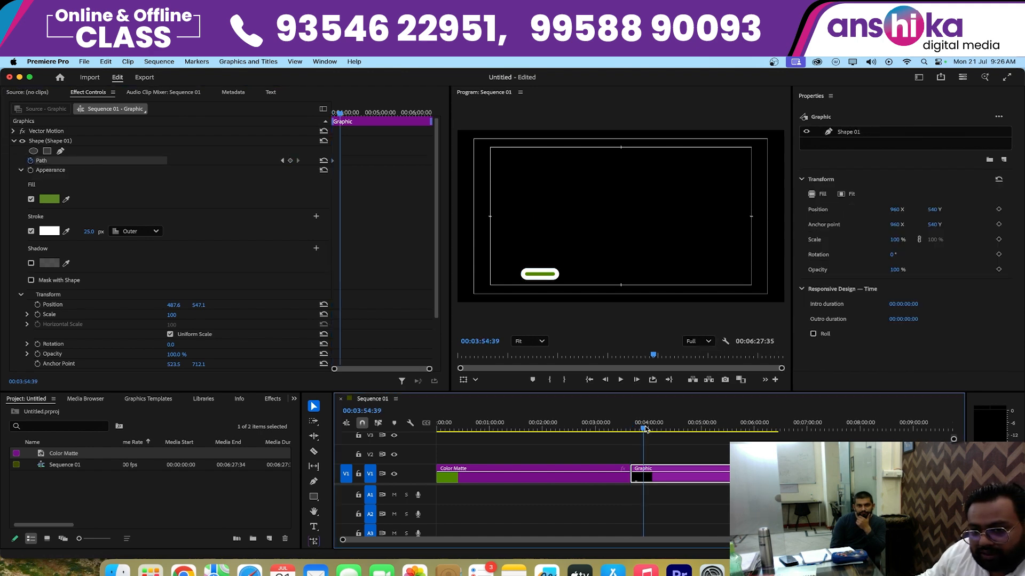
{"action": "left_click", "coordinate": [546, 276]}
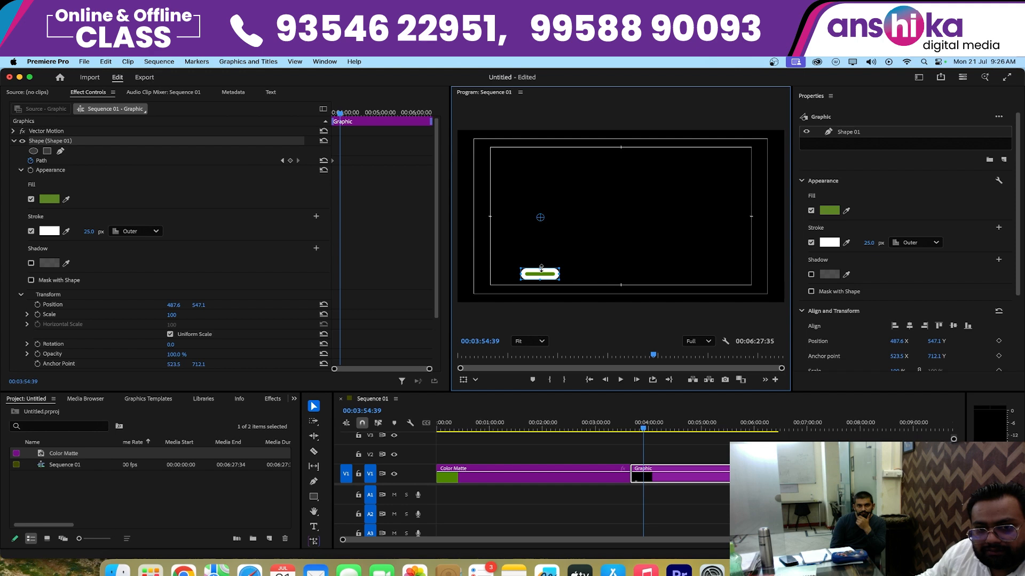
{"action": "left_click_drag", "start_coordinate": [541, 268], "coordinate": [539, 147]}
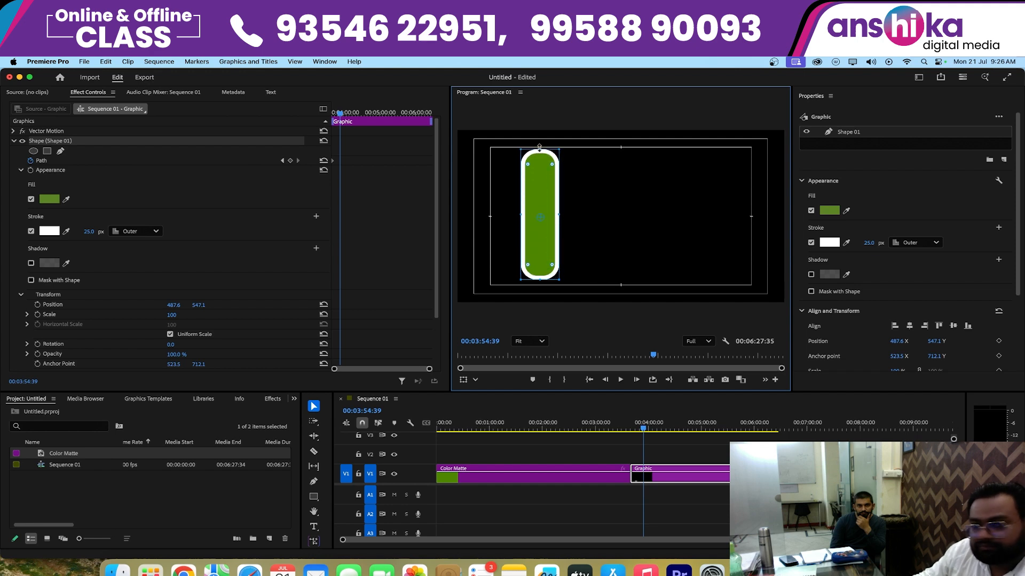
{"action": "left_click", "coordinate": [618, 430]}
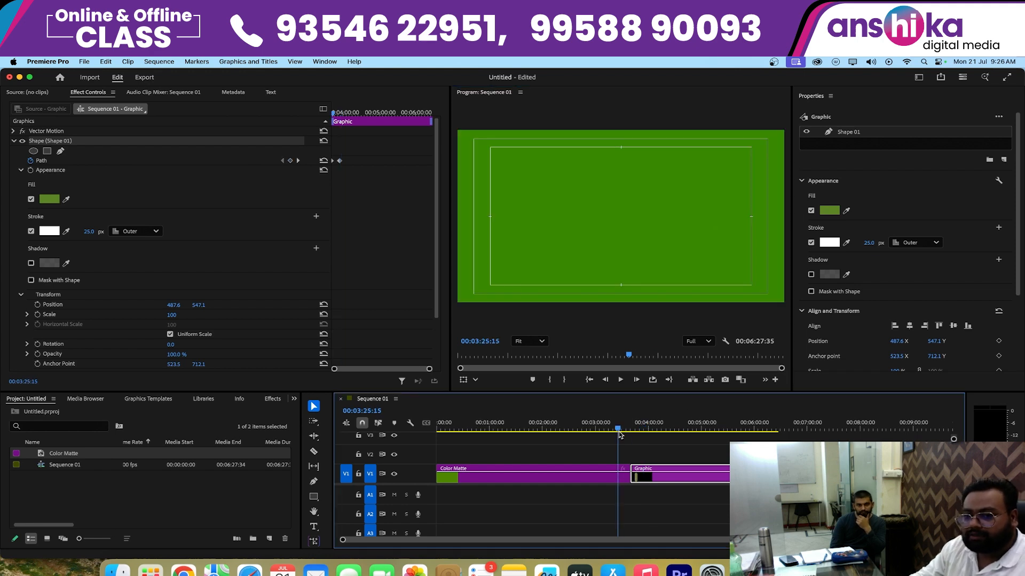
{"action": "key", "text": "space"}
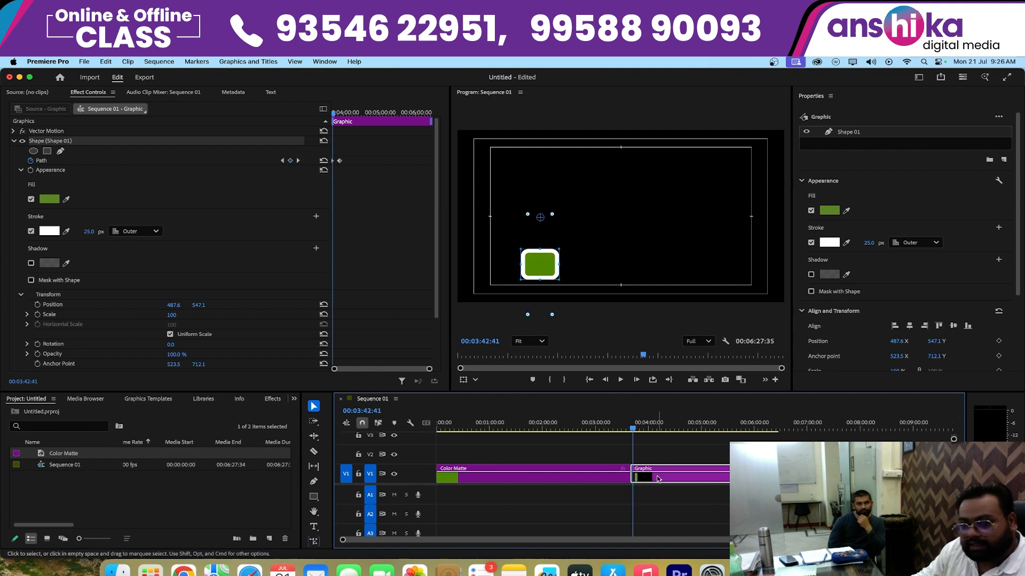
- Move the second Path keyframe close to the first to speed up the bar's growth, and play back the result
{"action": "left_click_drag", "start_coordinate": [429, 369], "coordinate": [387, 369]}
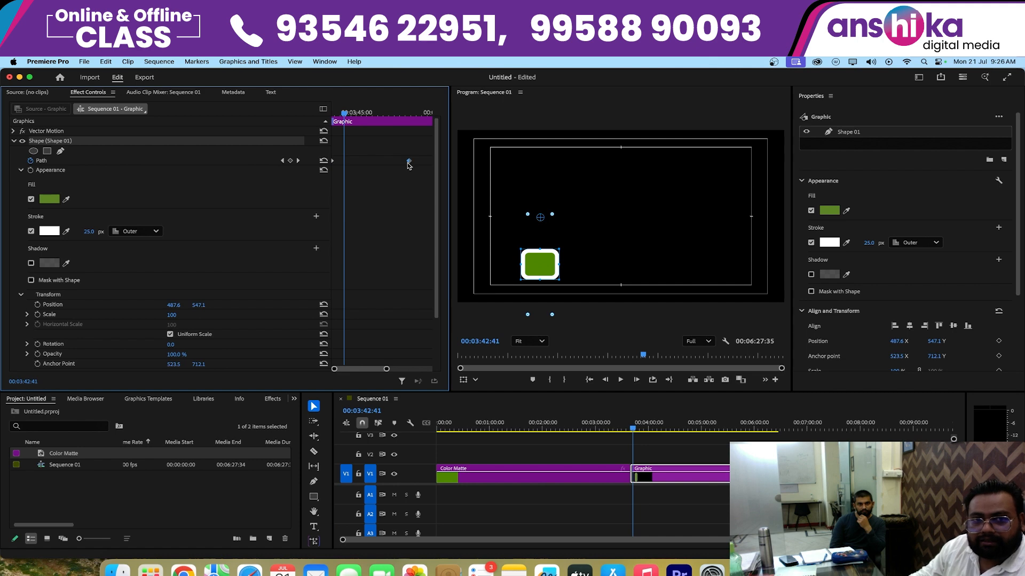
{"action": "left_click_drag", "start_coordinate": [408, 162], "coordinate": [338, 167]}
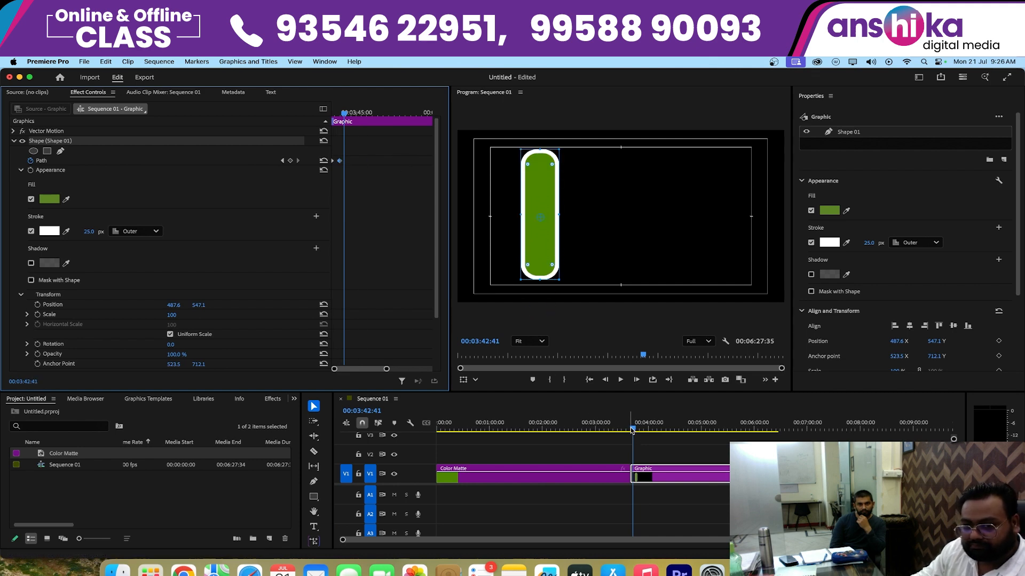
{"action": "left_click", "coordinate": [630, 429]}
{"action": "key", "text": "space"}
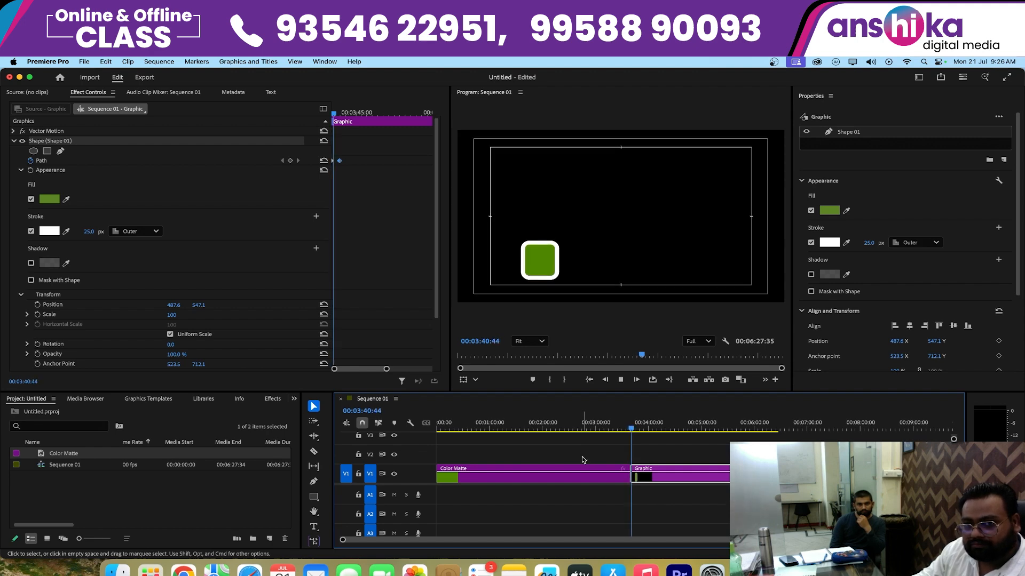
{"action": "key", "text": "space"}
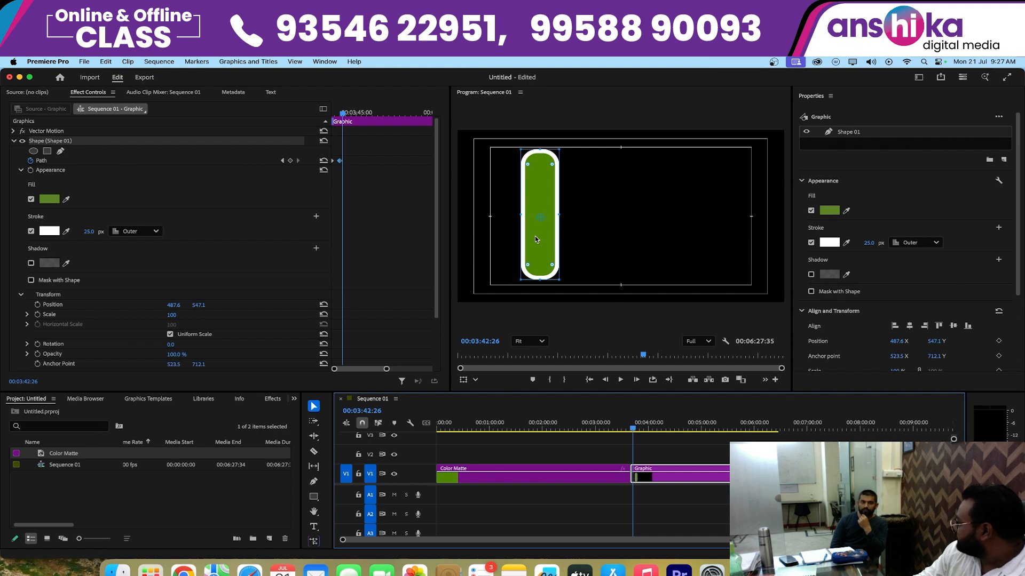
- Try drawing a second, wide rectangle beside the base of the bar within the same graphic clip, and undo it
{"action": "scroll", "coordinate": [521, 241], "scroll_direction": "down", "scroll_amount": 1}
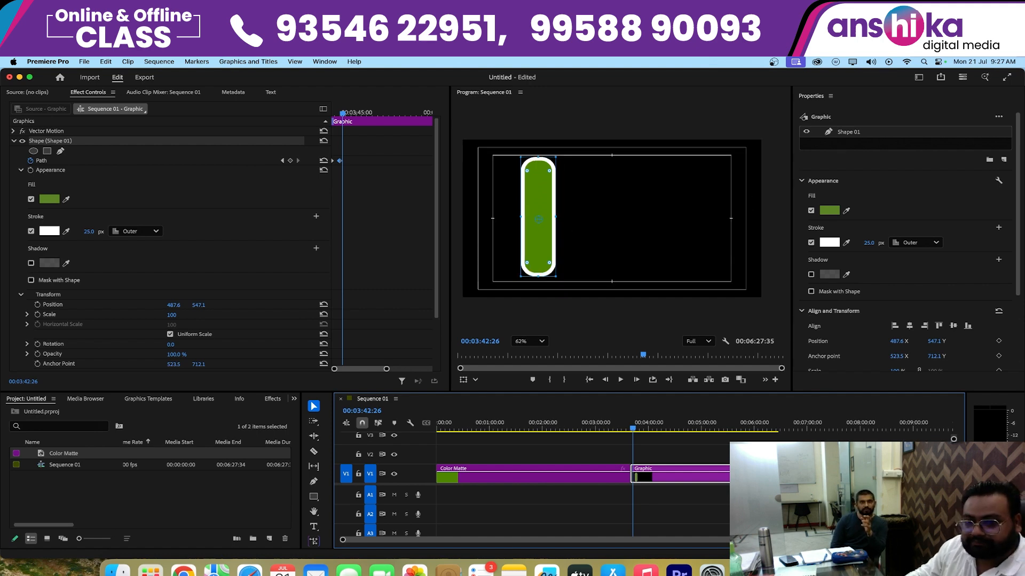
{"action": "left_click", "coordinate": [720, 496]}
{"action": "left_click", "coordinate": [676, 478]}
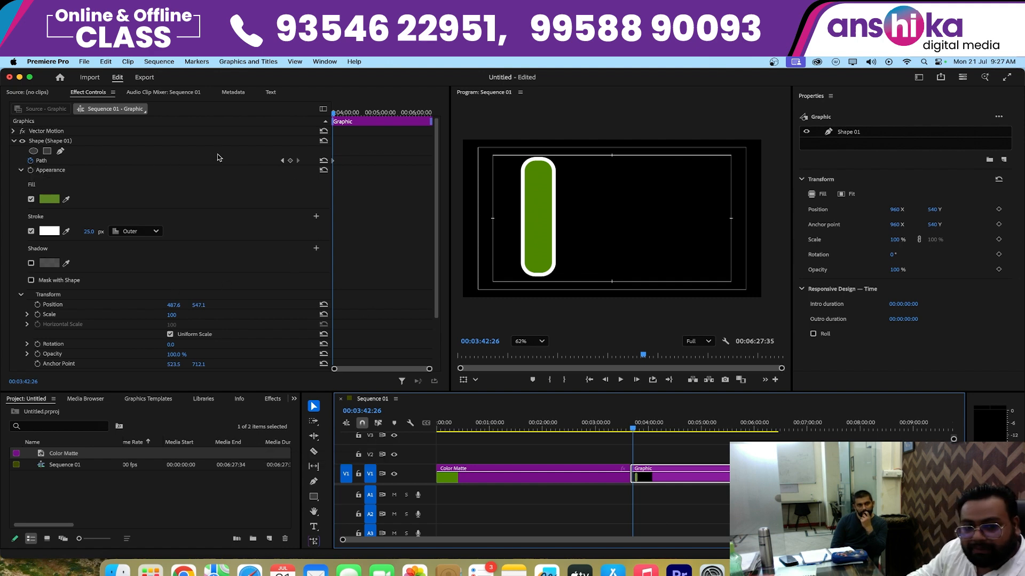
{"action": "scroll", "coordinate": [219, 157], "scroll_direction": "down", "scroll_amount": 2}
{"action": "left_click", "coordinate": [314, 496]}
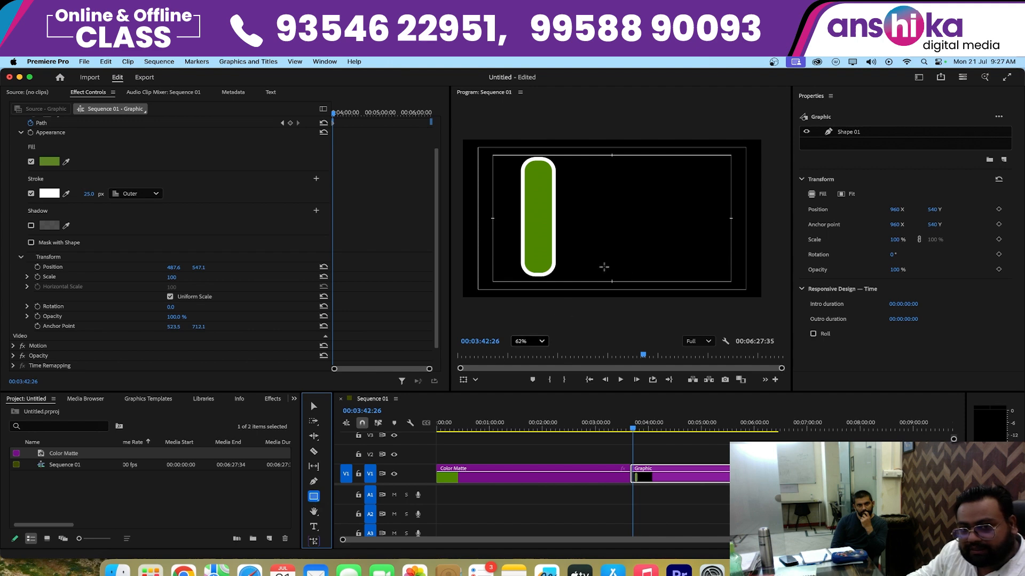
{"action": "left_click_drag", "start_coordinate": [571, 253], "coordinate": [689, 281]}
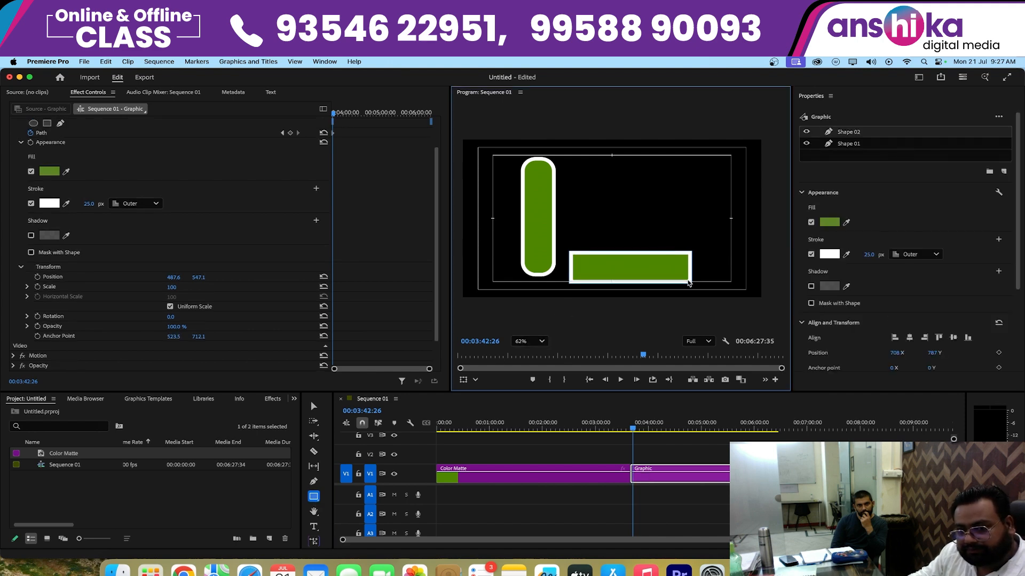
{"action": "key", "text": "super+z"}
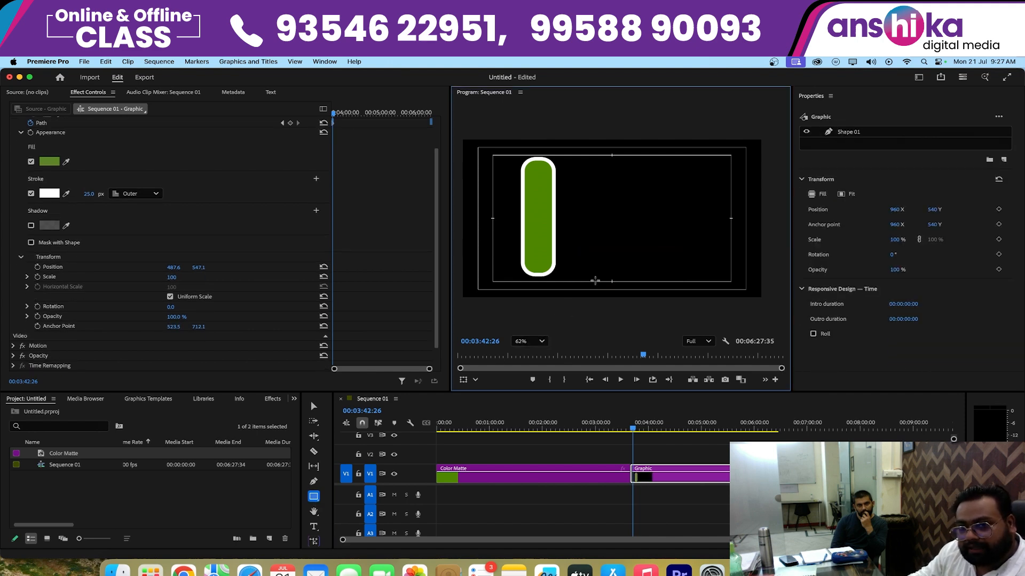
- Try moving the graphic clip further along the timeline on V1, and undo the move
{"action": "key", "text": "v"}
{"action": "left_click", "coordinate": [649, 469]}
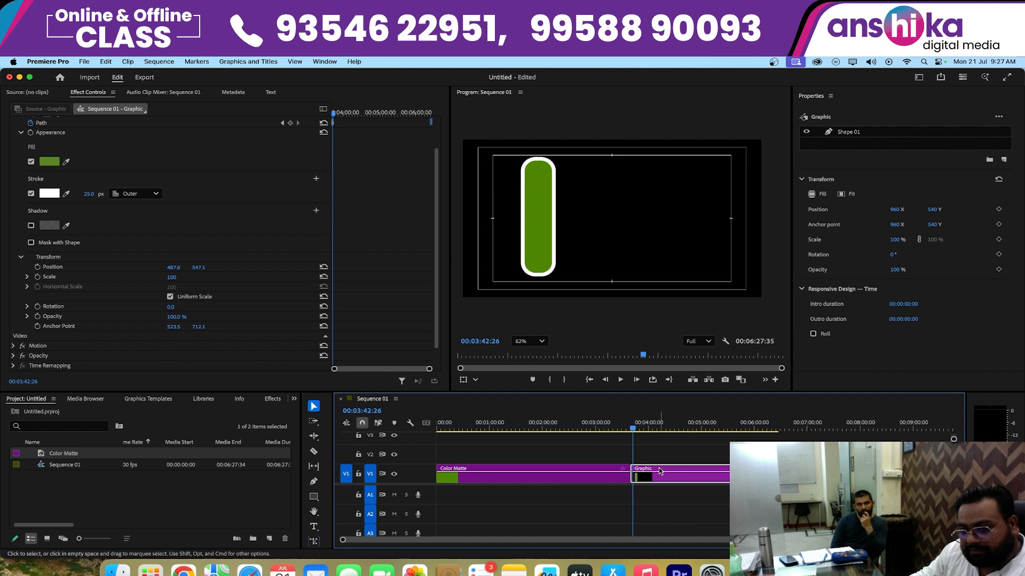
{"action": "left_click_drag", "start_coordinate": [660, 471], "coordinate": [831, 475]}
{"action": "key", "text": "super+z"}
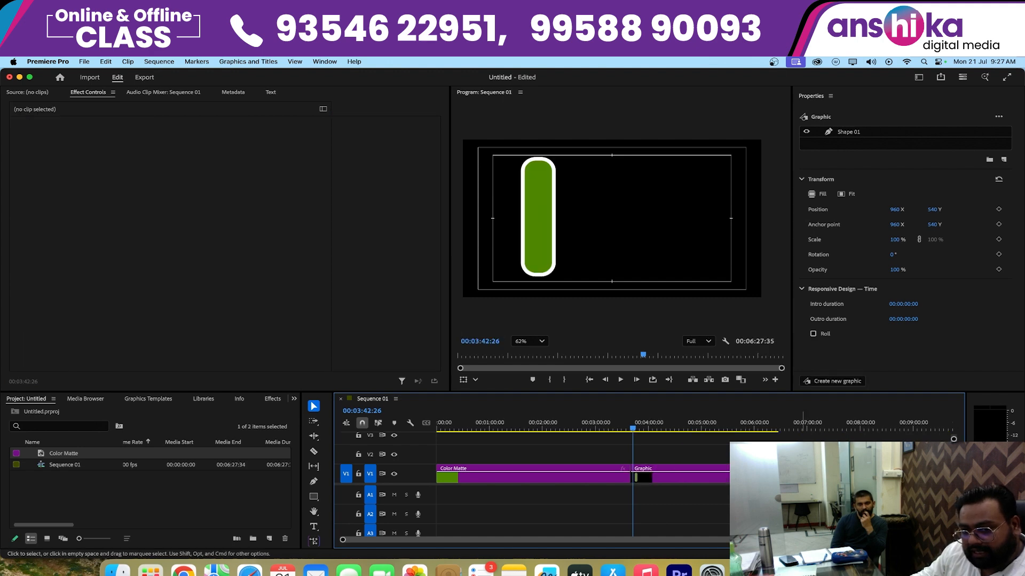
- Lock the V1 video track
{"action": "left_click", "coordinate": [358, 474]}
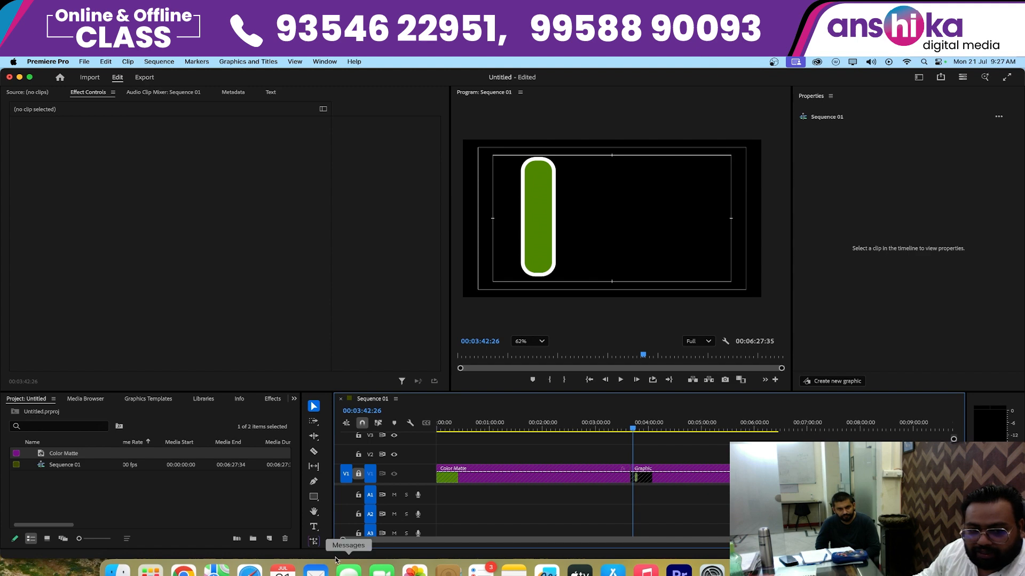
- Draw a wide rectangle beside the bar's lower half as a new graphic clip on V2, centred at about 1220, 695
{"action": "left_click", "coordinate": [313, 496]}
{"action": "left_click_drag", "start_coordinate": [579, 225], "coordinate": [723, 257]}
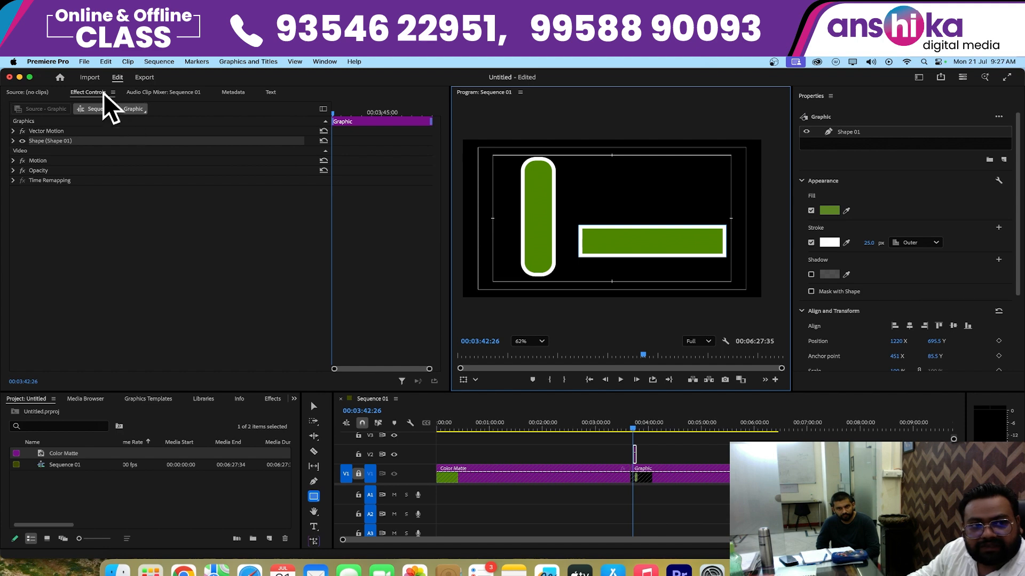
{"action": "left_click", "coordinate": [86, 95]}
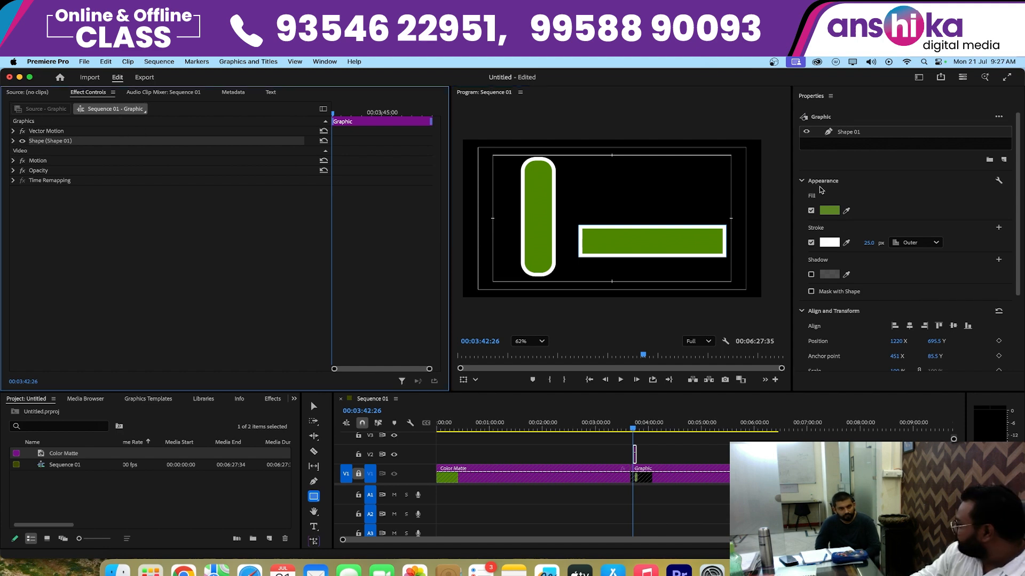
- Remove the new rectangle's stroke and set its fill to white (FFFFFF)
{"action": "left_click", "coordinate": [812, 243]}
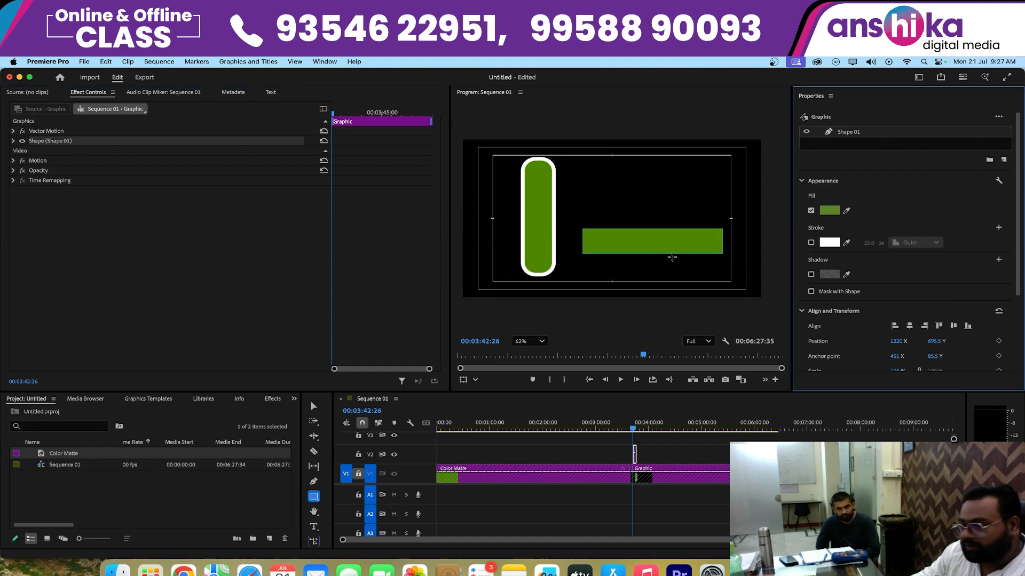
{"action": "left_click", "coordinate": [828, 213]}
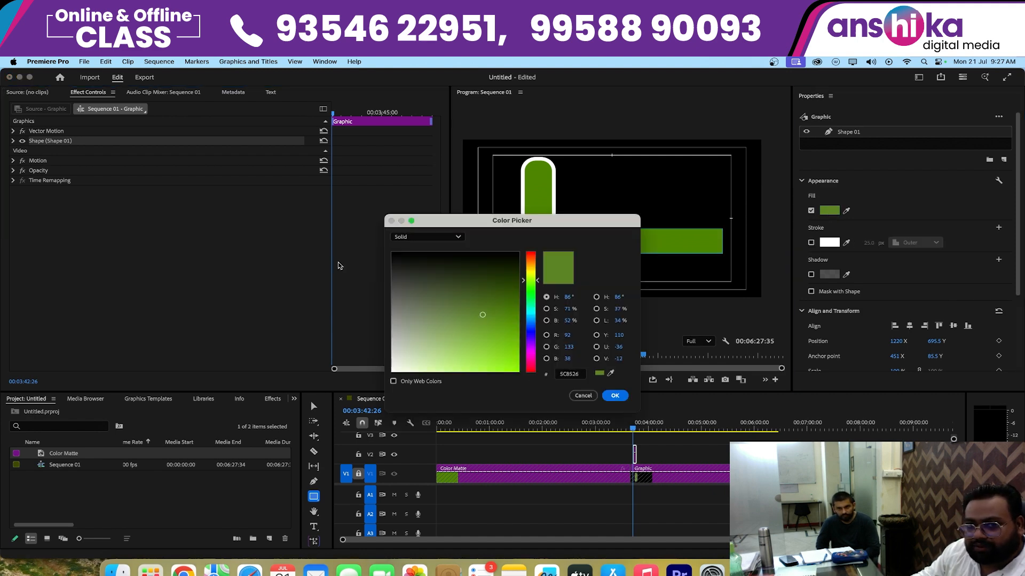
{"action": "left_click_drag", "start_coordinate": [437, 309], "coordinate": [353, 430]}
{"action": "left_click", "coordinate": [608, 395]}
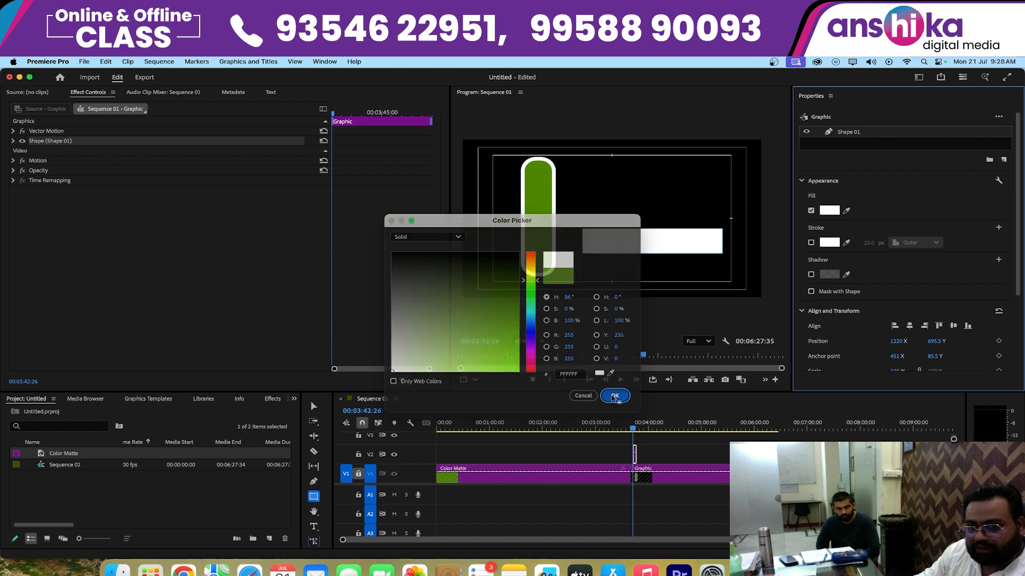
- Lengthen the white rectangle's clip on V2 and place it at the start of the sequence above the color matte
{"action": "left_click_drag", "start_coordinate": [644, 457], "coordinate": [705, 456]}
{"action": "left_click_drag", "start_coordinate": [946, 540], "coordinate": [683, 533]}
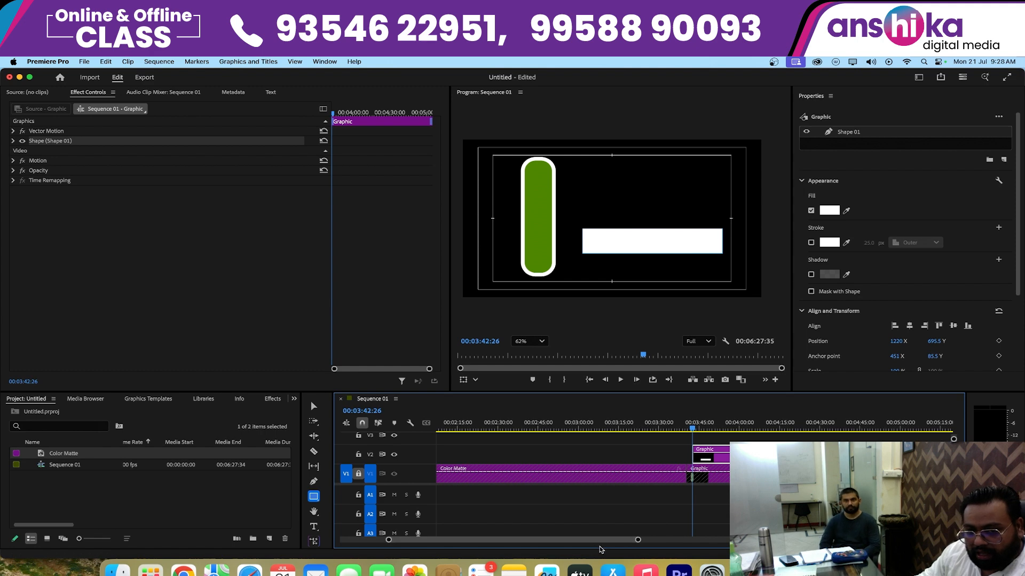
{"action": "mouse_move", "coordinate": [558, 423]}
{"action": "left_mouse_down"}
{"action": "mouse_move", "coordinate": [318, 417]}
{"action": "mouse_move", "coordinate": [556, 430]}
{"action": "left_mouse_up"}
{"action": "left_click_drag", "start_coordinate": [591, 541], "coordinate": [671, 550]}
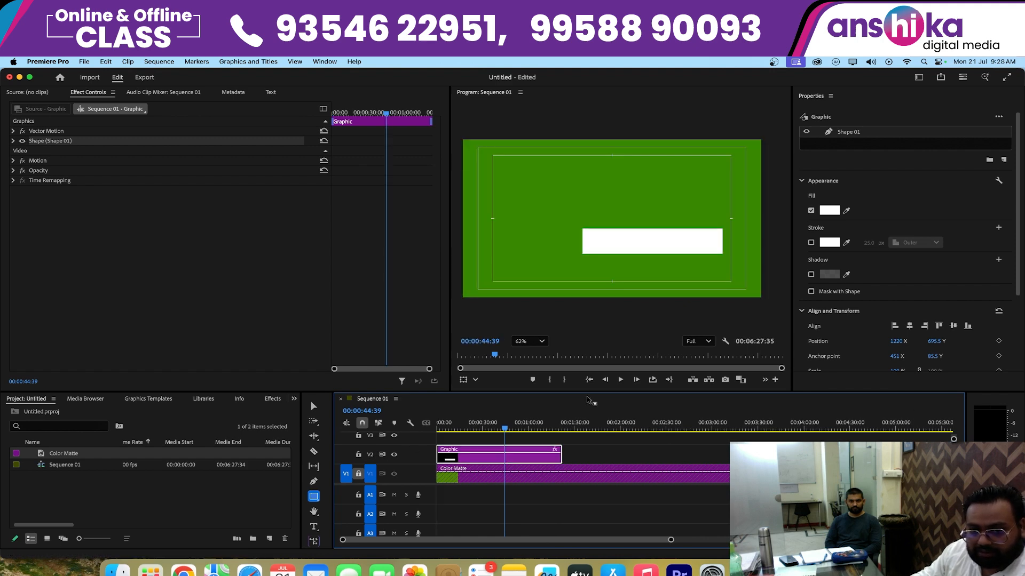
- At the sequence start, move the white rectangle to the frame's lower-left corner and widen it rightwards to about two thirds of the frame
{"action": "left_click", "coordinate": [589, 379]}
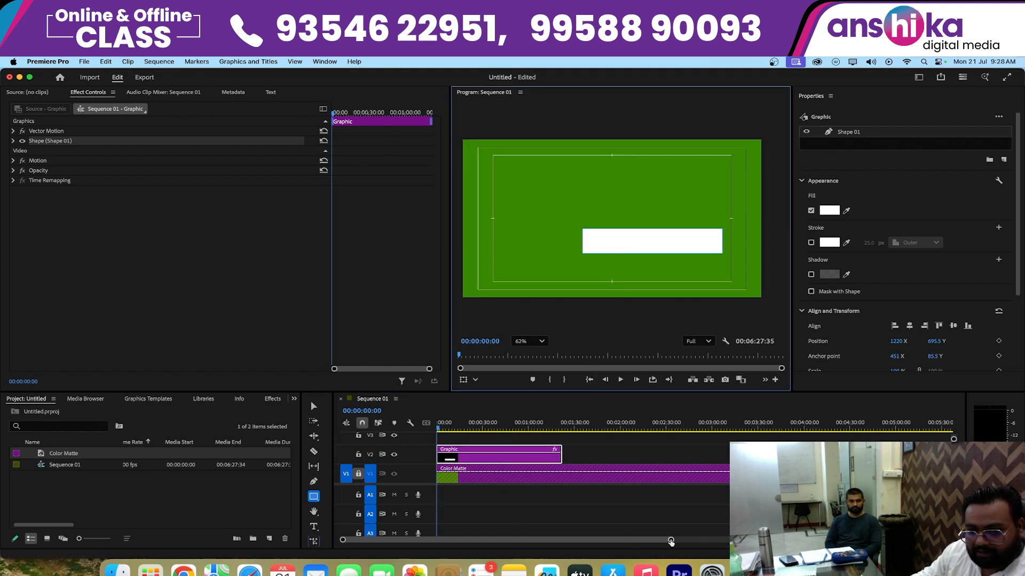
{"action": "left_click_drag", "start_coordinate": [671, 542], "coordinate": [610, 540]}
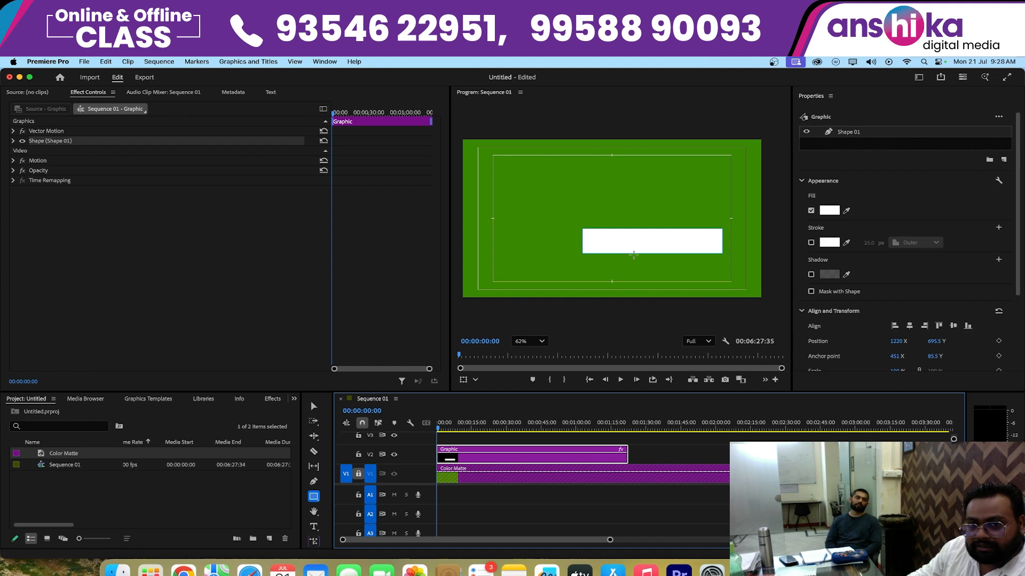
{"action": "key", "text": "v"}
{"action": "left_click_drag", "start_coordinate": [637, 248], "coordinate": [517, 285]}
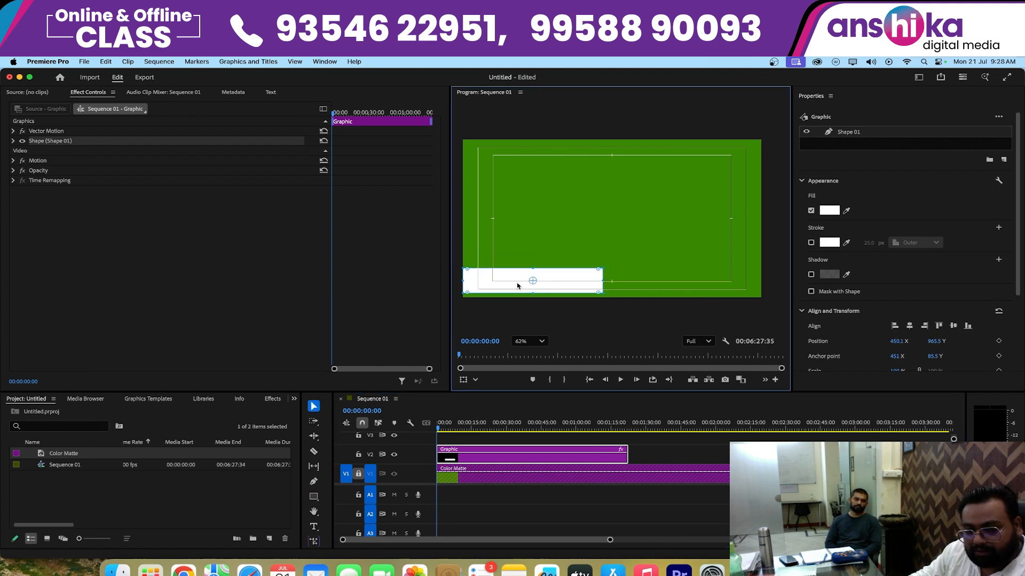
{"action": "left_click_drag", "start_coordinate": [603, 281], "coordinate": [666, 285]}
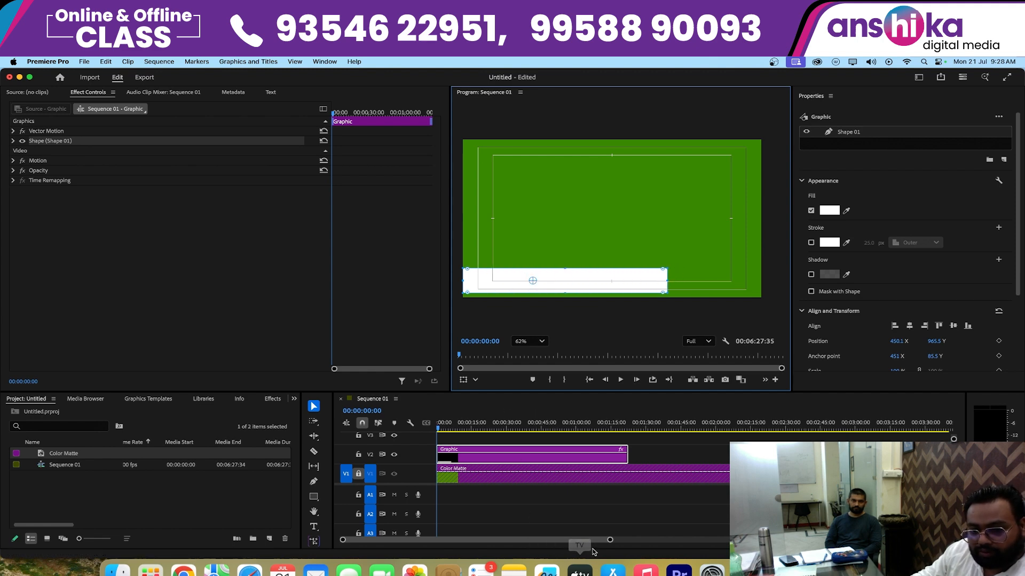
- Add a Path keyframe for the full-width white rectangle at 00:00:00:13
{"action": "left_click_drag", "start_coordinate": [611, 540], "coordinate": [540, 544]}
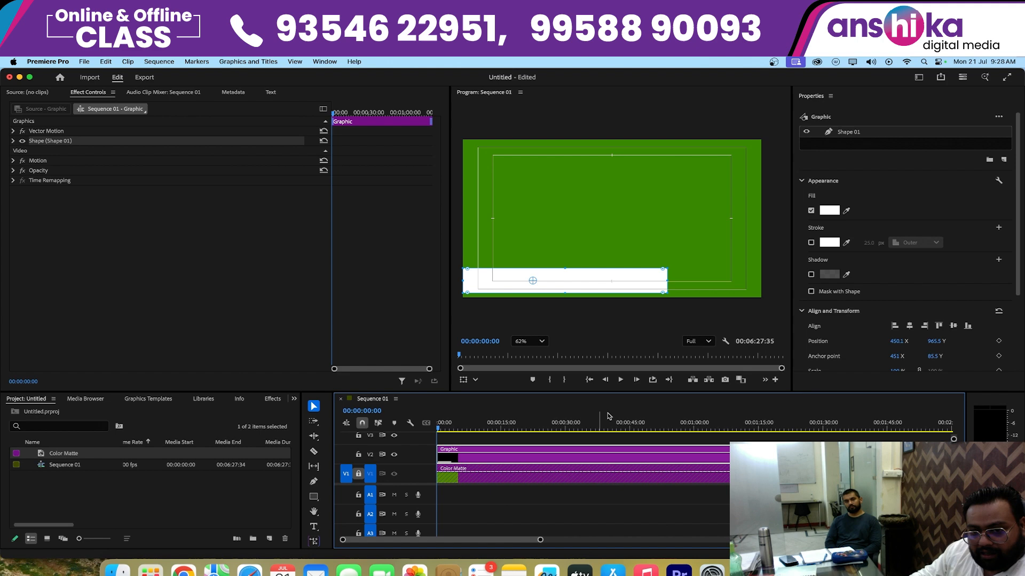
{"action": "left_click", "coordinate": [637, 381]}
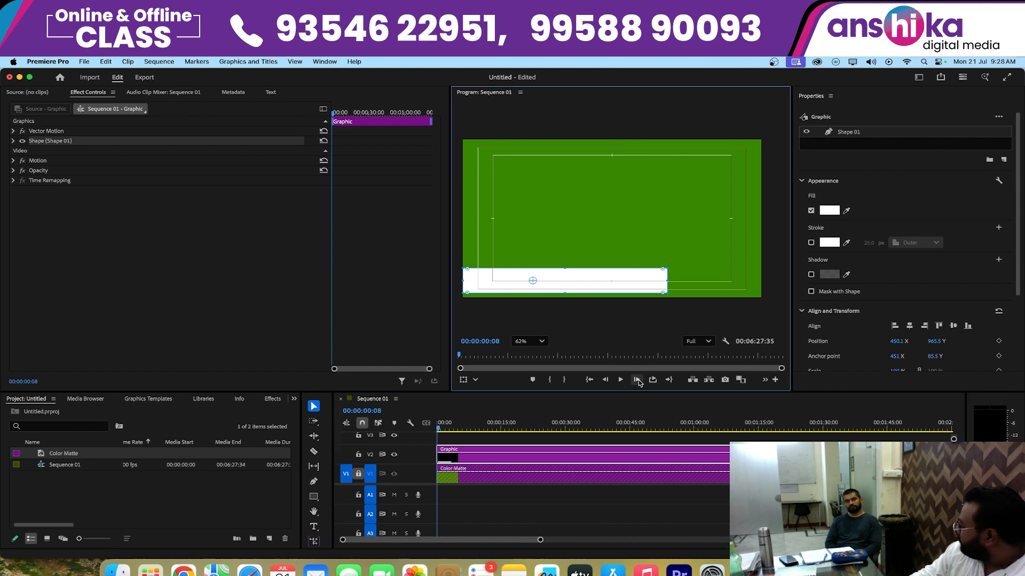
{"action": "left_click", "coordinate": [637, 381]}
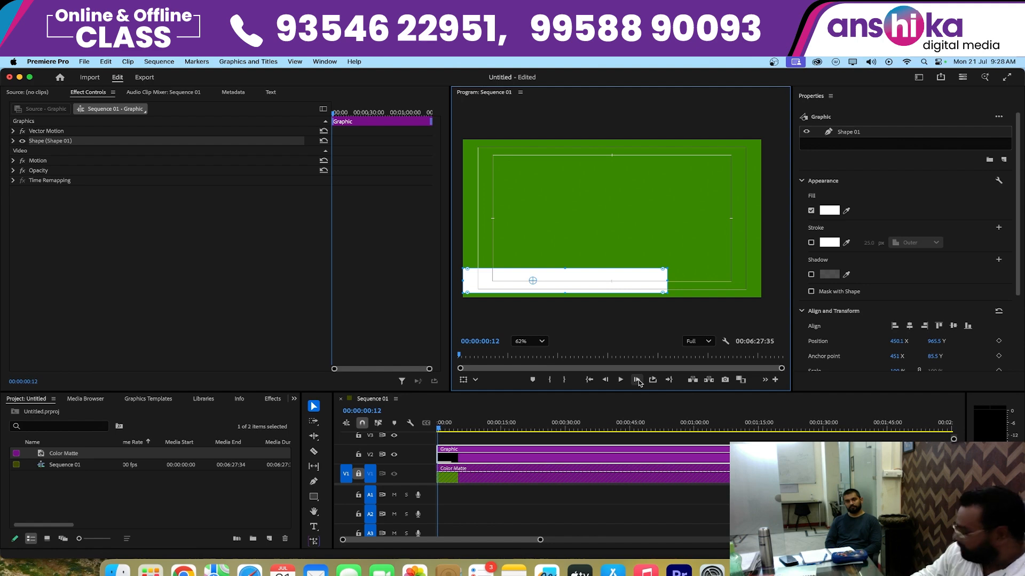
{"action": "left_click", "coordinate": [375, 412]}
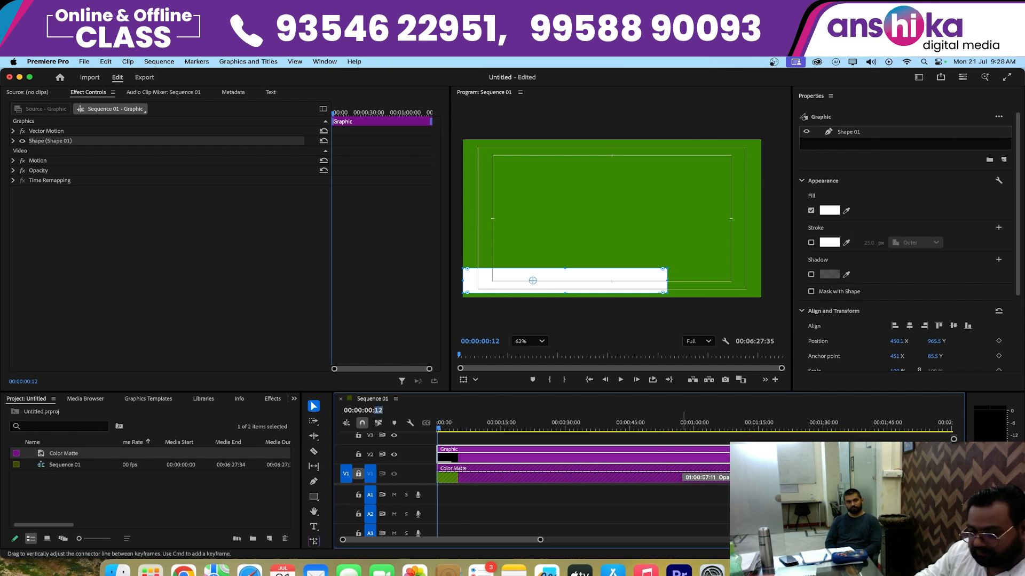
{"action": "type", "text": "3"}
{"action": "key", "text": "Return"}
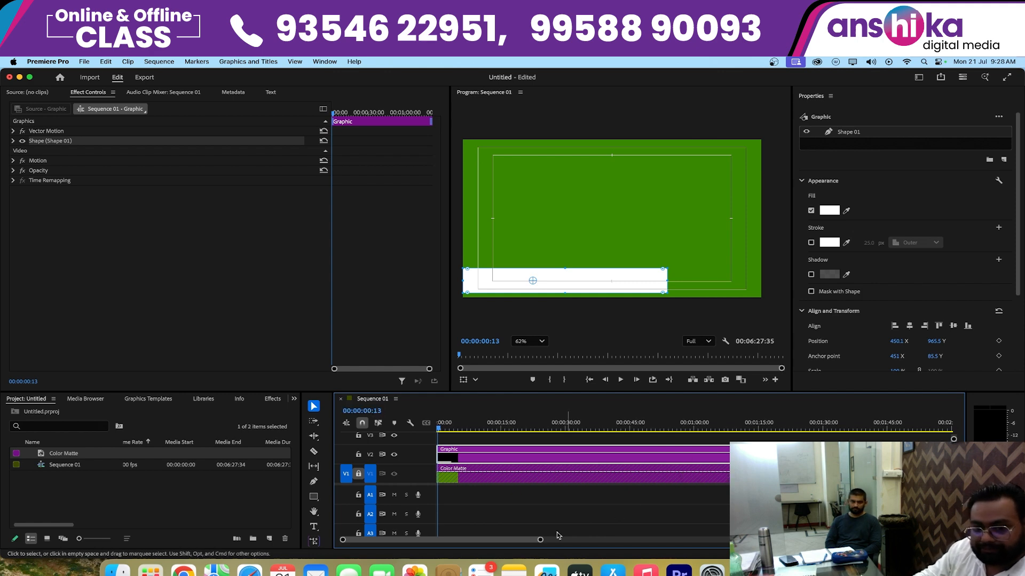
{"action": "left_click", "coordinate": [13, 141]}
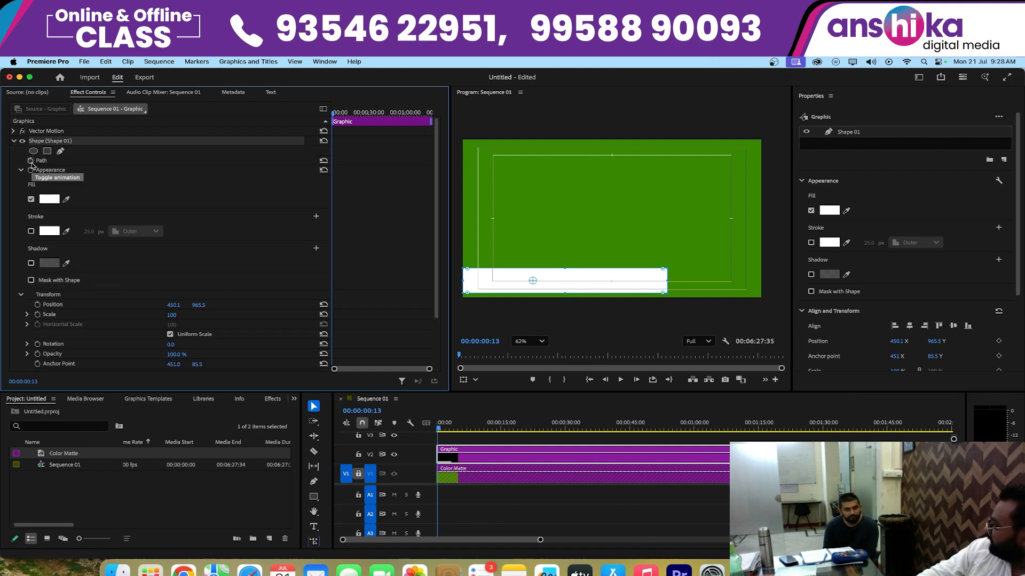
{"action": "left_click", "coordinate": [30, 161]}
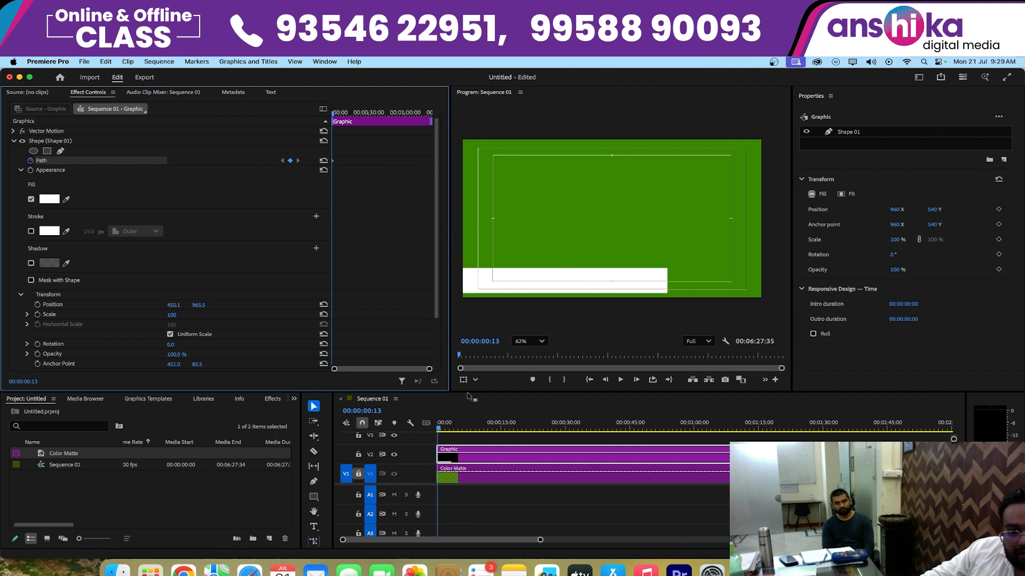
- At 00:00:00:00, shrink the white rectangle's width to a sliver at the frame's left edge as the starting Path keyframe
{"action": "left_click", "coordinate": [590, 379]}
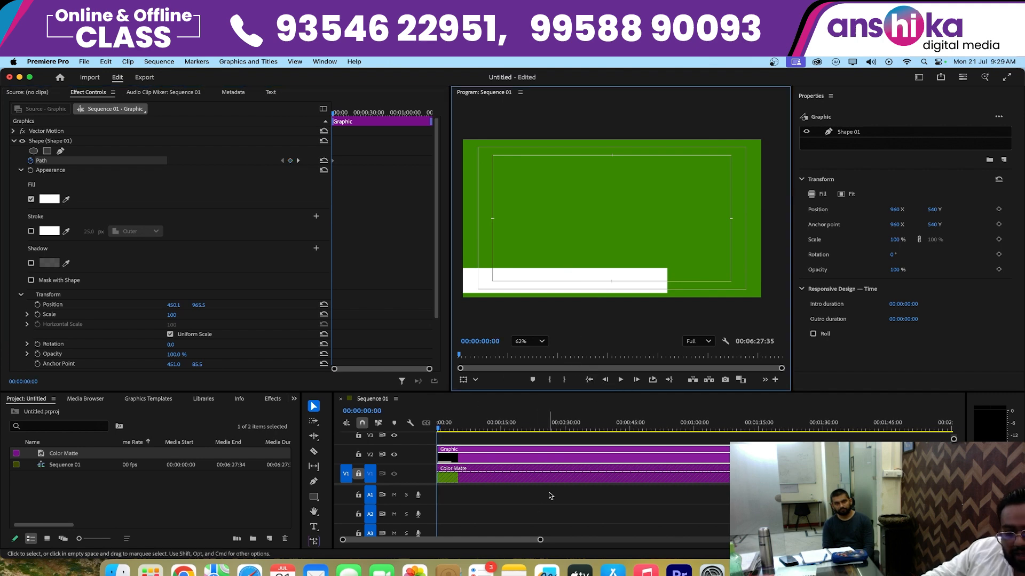
{"action": "left_click", "coordinate": [542, 540]}
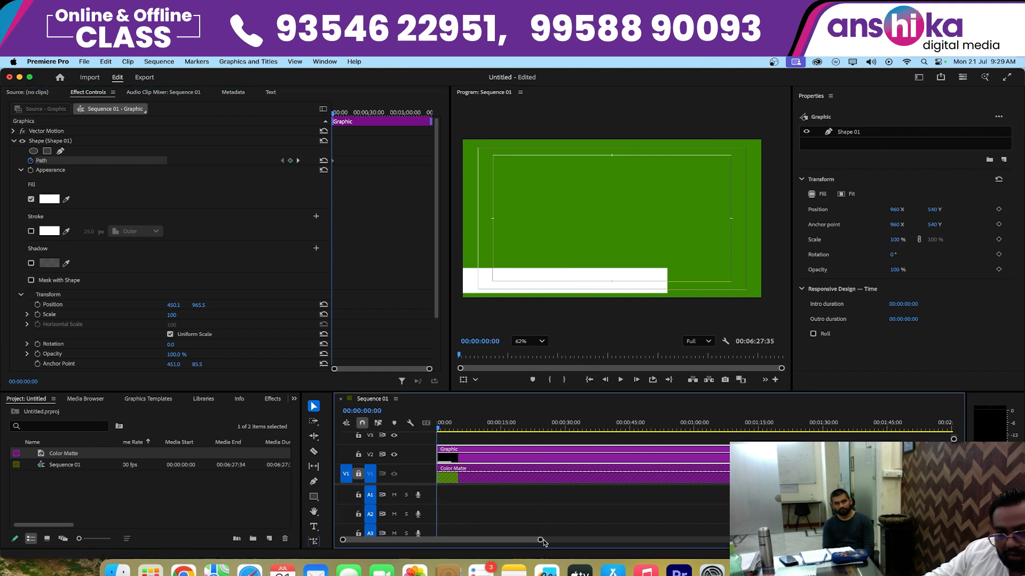
{"action": "mouse_move", "coordinate": [543, 541]}
{"action": "left_mouse_down"}
{"action": "mouse_move", "coordinate": [590, 546]}
{"action": "mouse_move", "coordinate": [665, 527]}
{"action": "mouse_move", "coordinate": [550, 536]}
{"action": "left_mouse_up"}
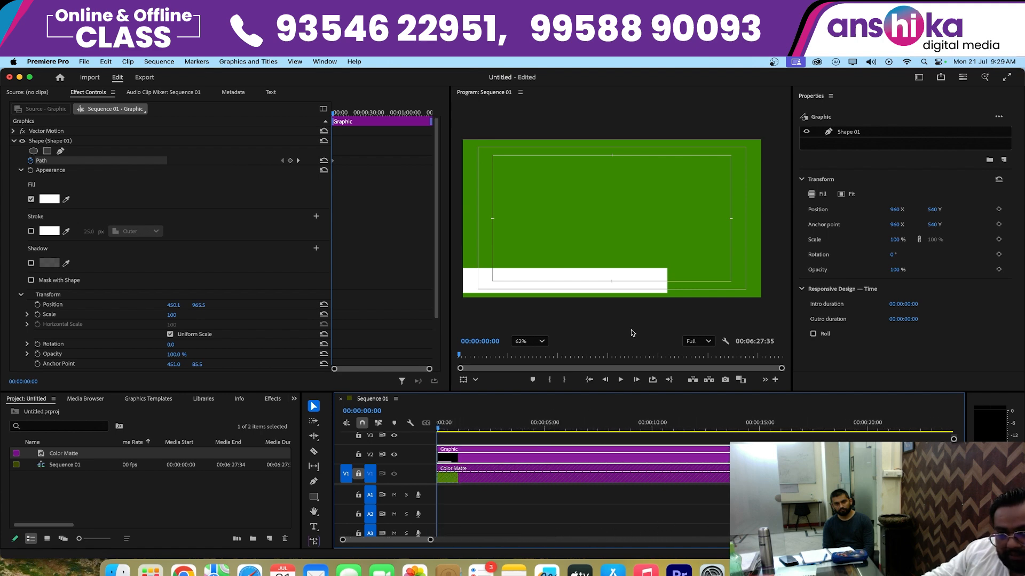
{"action": "left_click", "coordinate": [635, 288]}
{"action": "left_click_drag", "start_coordinate": [668, 280], "coordinate": [464, 288]}
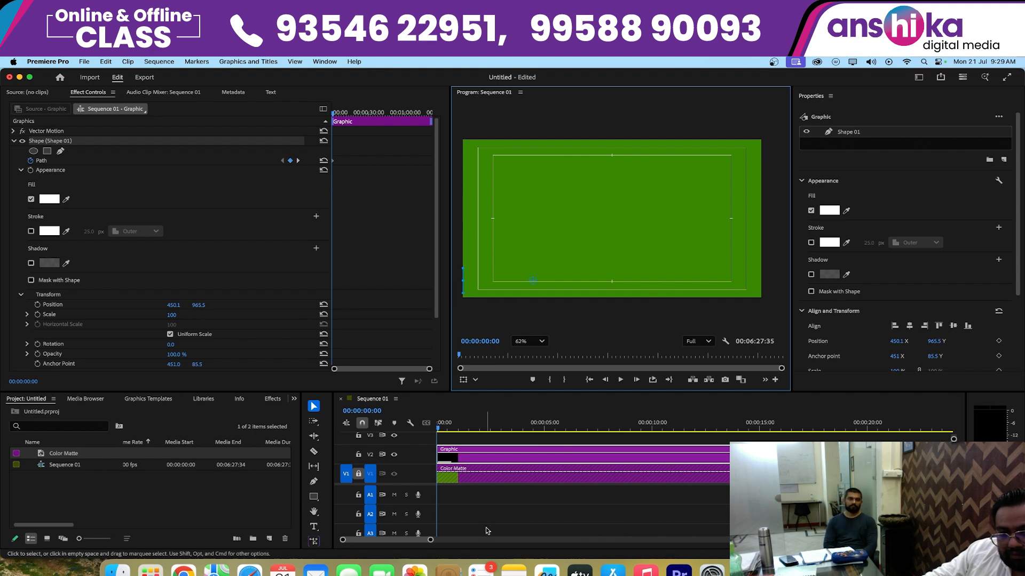
- Fit the frame in the program view and play the white bar's growth from the start of the sequence
{"action": "left_click", "coordinate": [488, 279]}
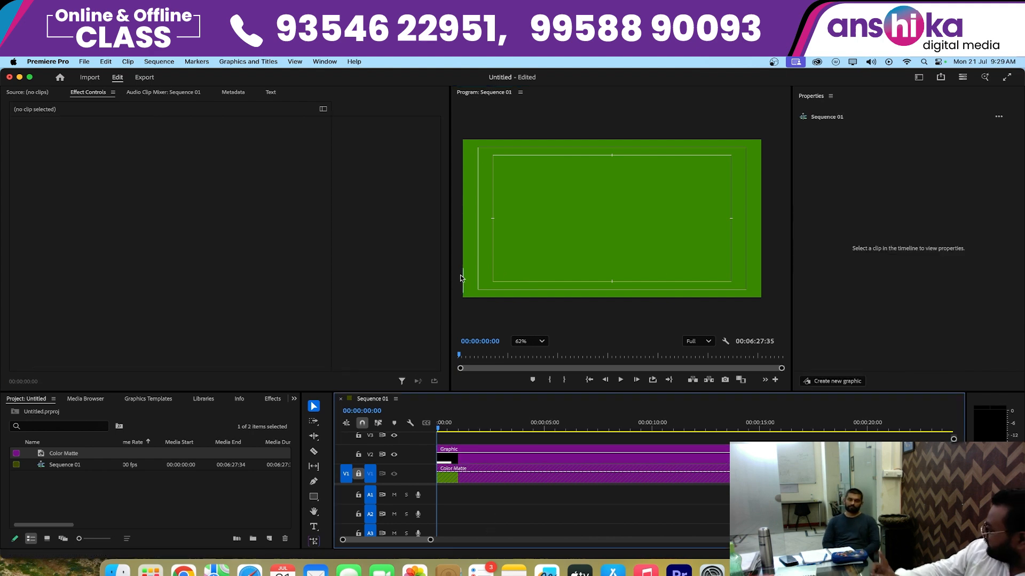
{"action": "key", "text": "space"}
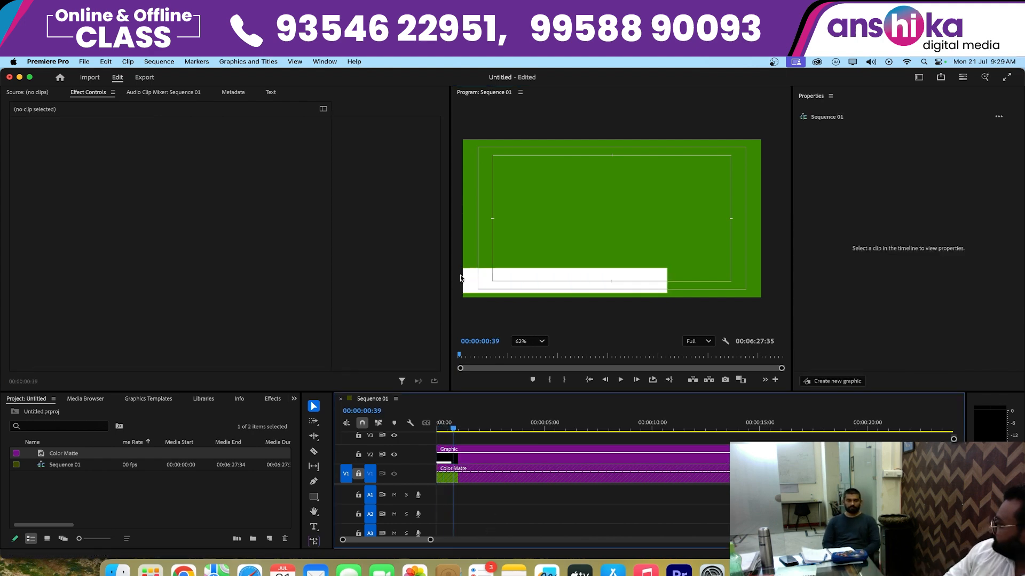
{"action": "scroll", "coordinate": [460, 278], "scroll_direction": "down", "scroll_amount": 5}
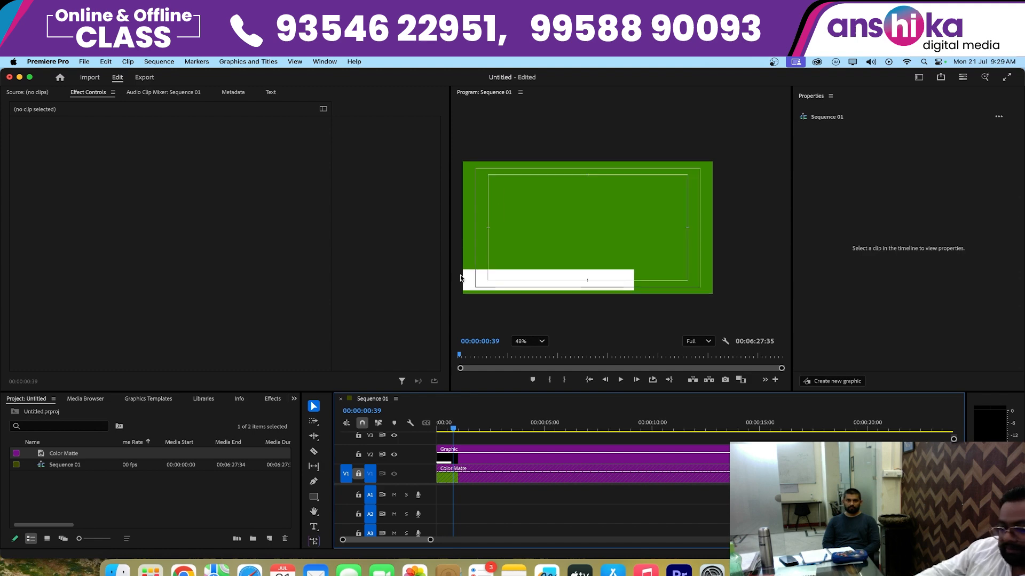
{"action": "left_click", "coordinate": [535, 342]}
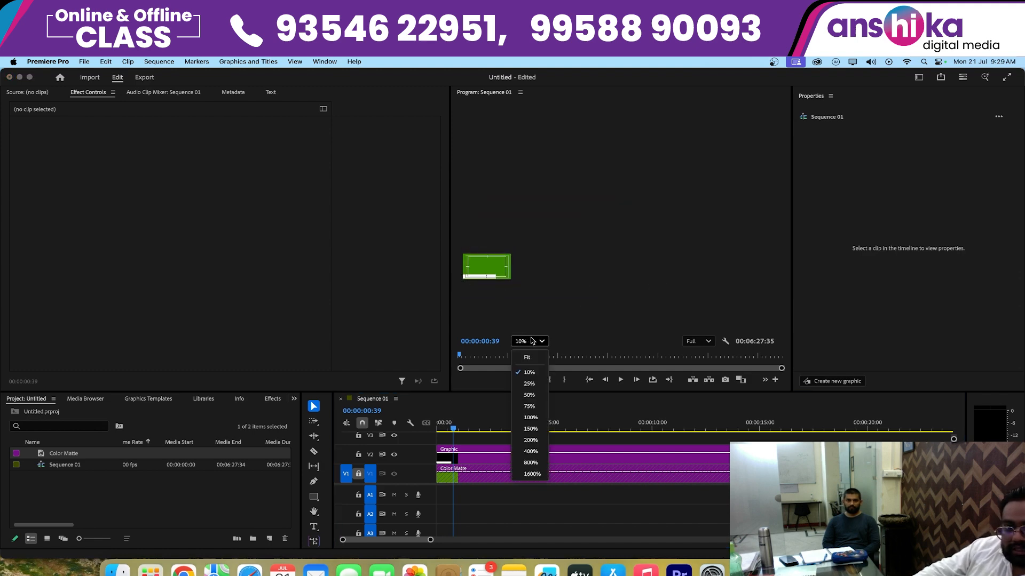
{"action": "left_click", "coordinate": [532, 358]}
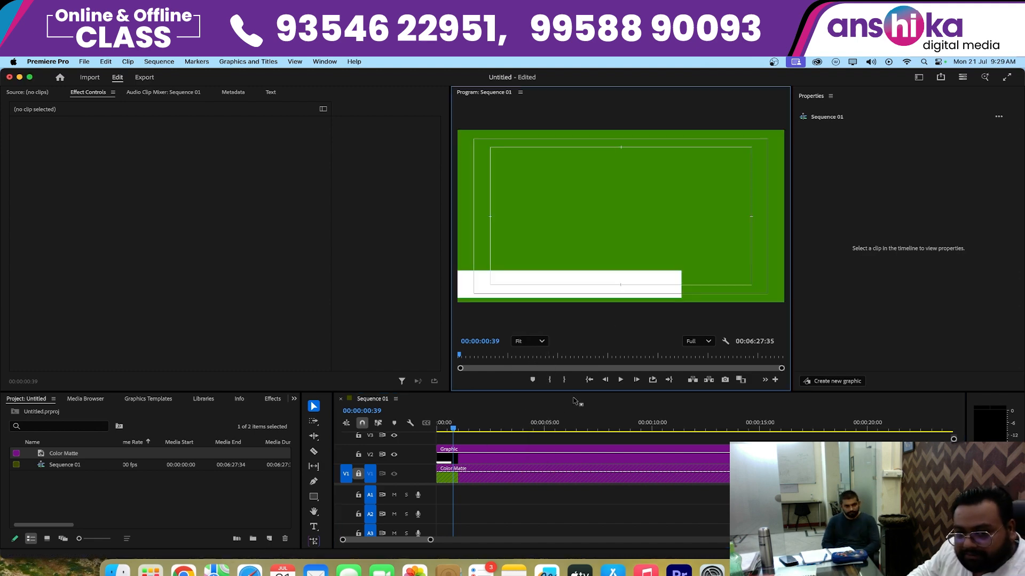
{"action": "left_click", "coordinate": [589, 380]}
{"action": "key", "text": "space"}
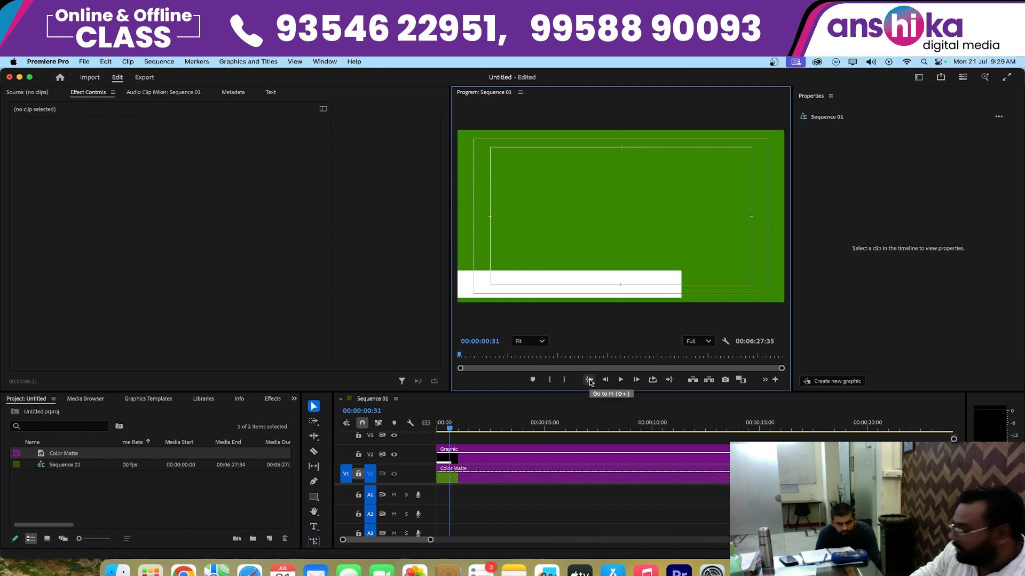
{"action": "left_click", "coordinate": [589, 380]}
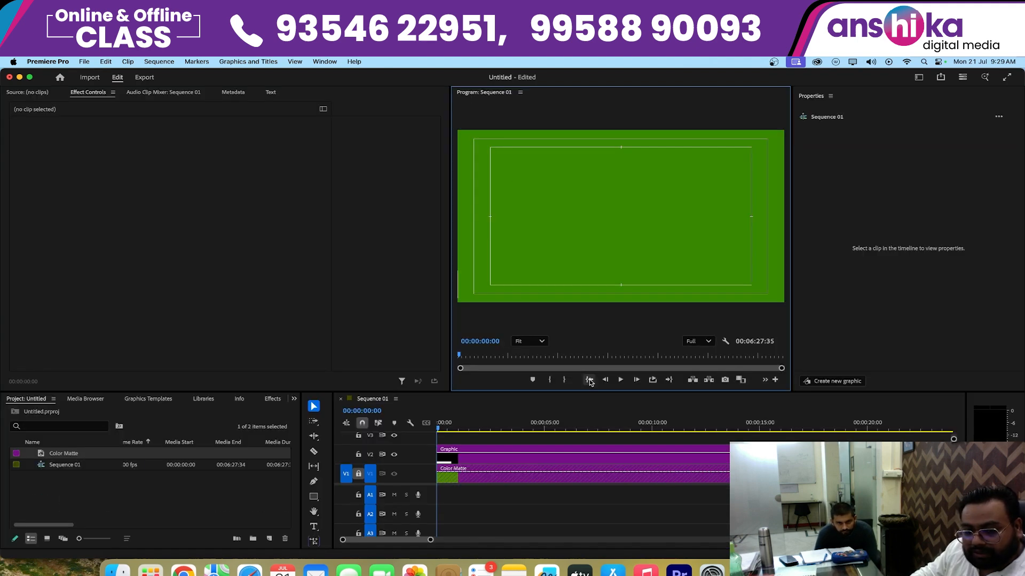
{"action": "left_click", "coordinate": [431, 543]}
{"action": "left_click_drag", "start_coordinate": [431, 543], "coordinate": [466, 542]}
{"action": "key", "text": "space"}
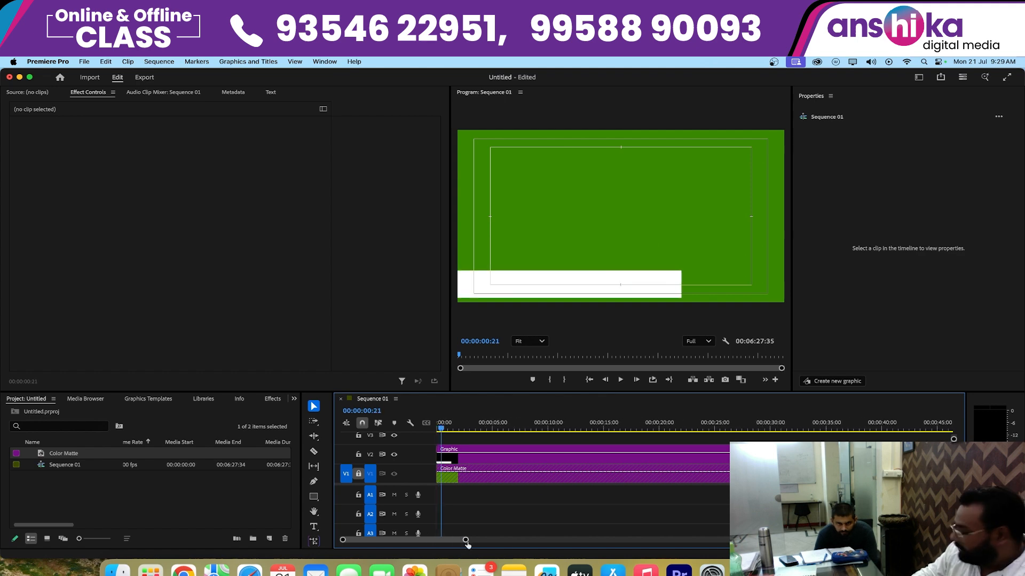
- Turn off Path animation for the white rectangle on V2 and delete its existing keyframes
{"action": "left_click_drag", "start_coordinate": [465, 543], "coordinate": [544, 540]}
{"action": "left_click", "coordinate": [470, 458]}
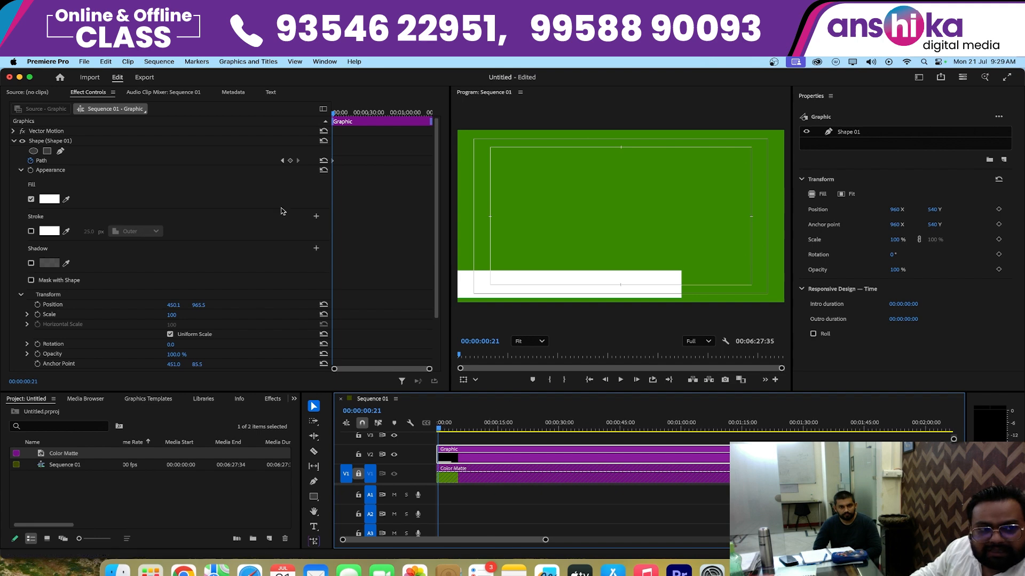
{"action": "left_click", "coordinate": [31, 160]}
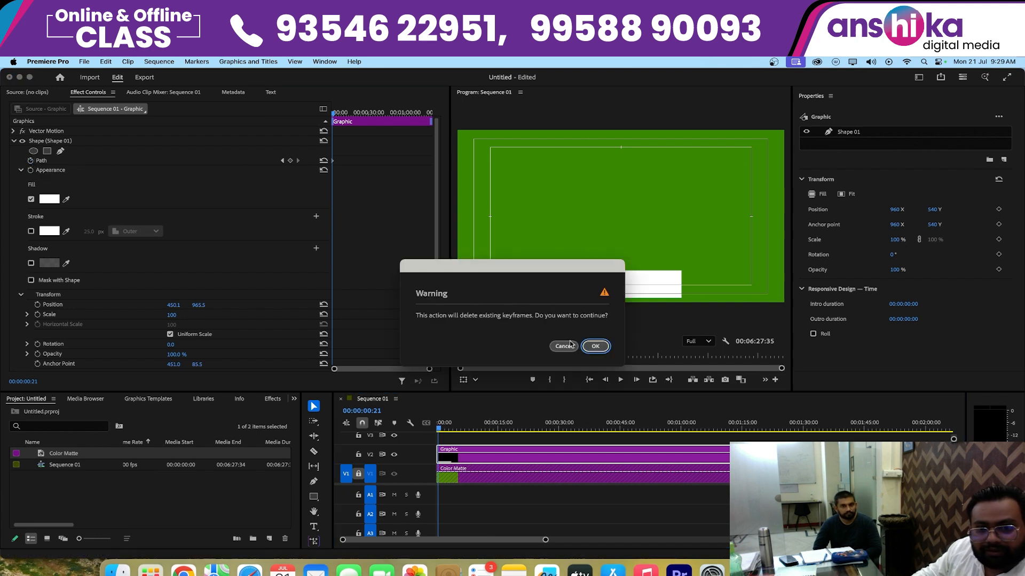
{"action": "left_click", "coordinate": [596, 347]}
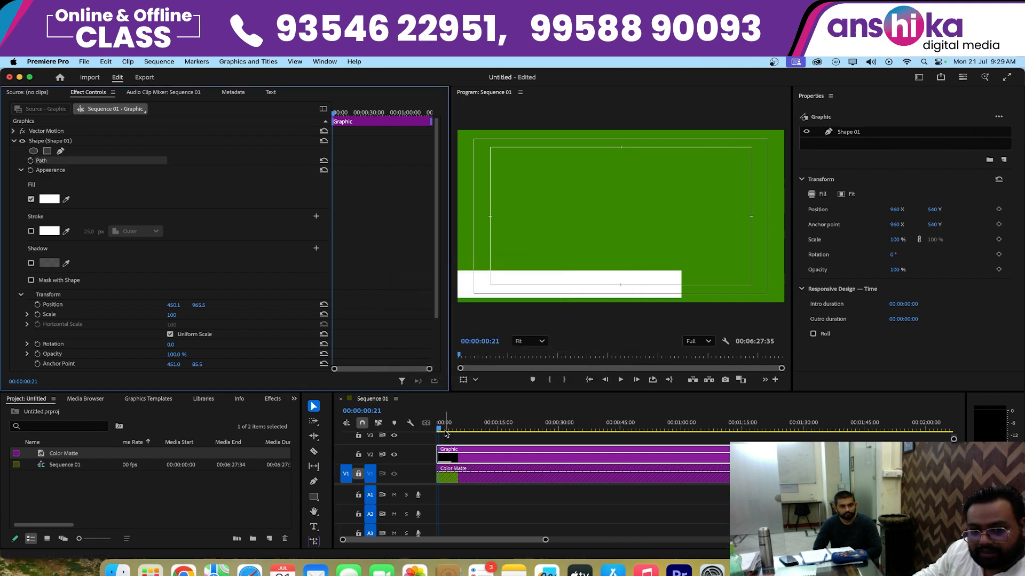
- At 00:00:00:00, turn on Path animation for the white rectangle and shrink its width to a sliver at the frame's left edge
{"action": "key", "text": "Home"}
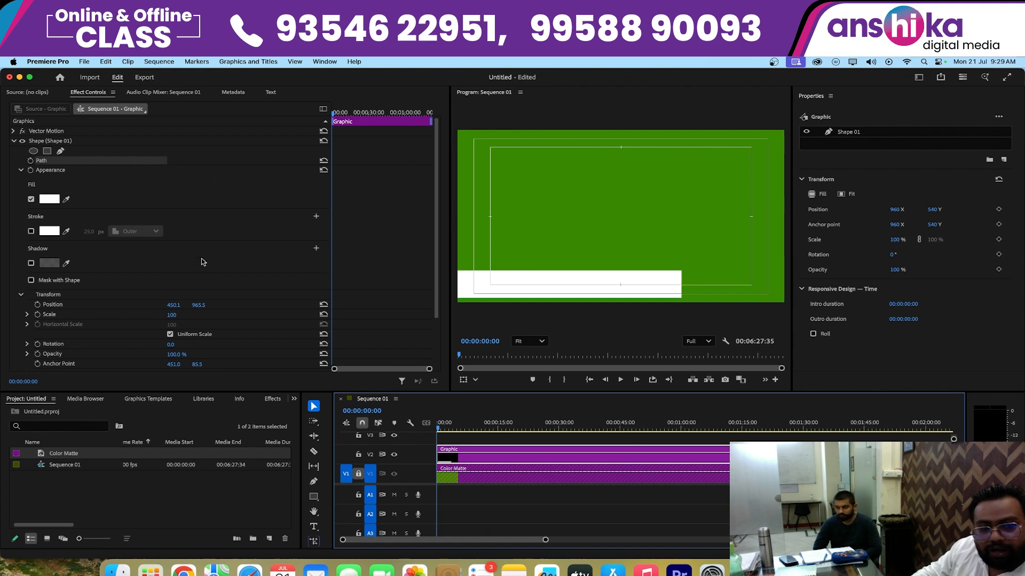
{"action": "left_click", "coordinate": [654, 278]}
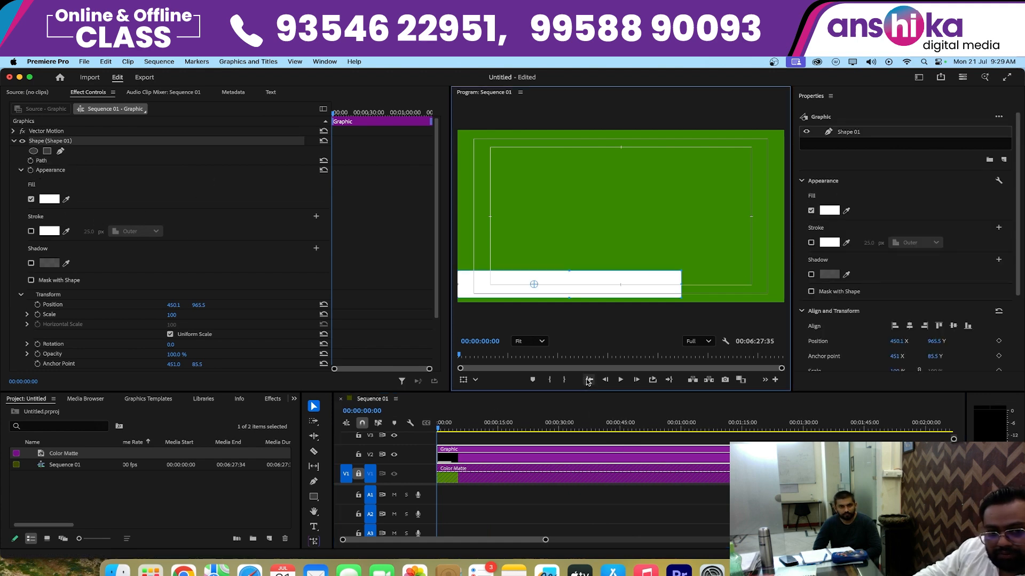
{"action": "left_click", "coordinate": [36, 162]}
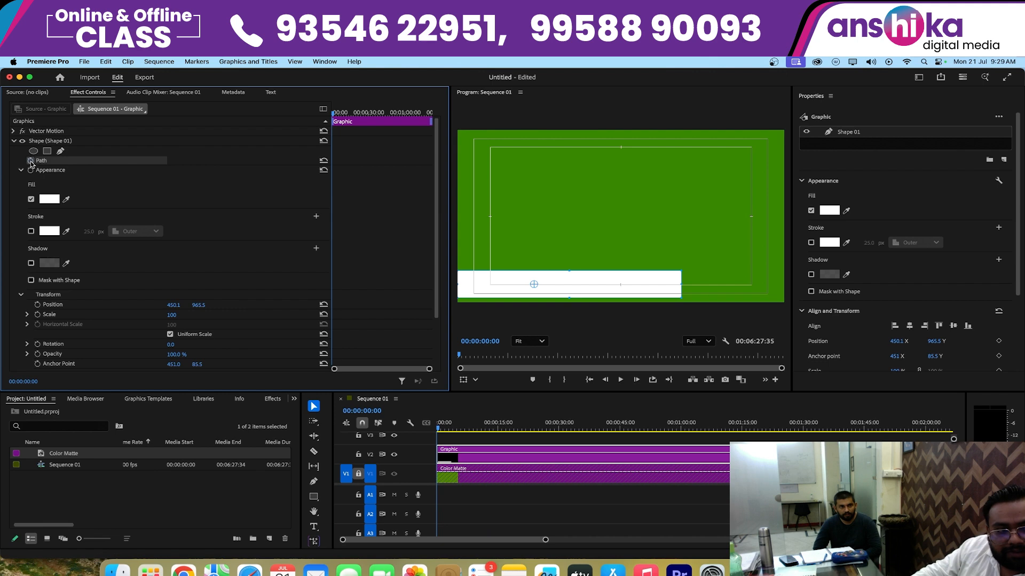
{"action": "left_click", "coordinate": [31, 161]}
{"action": "left_click", "coordinate": [630, 293]}
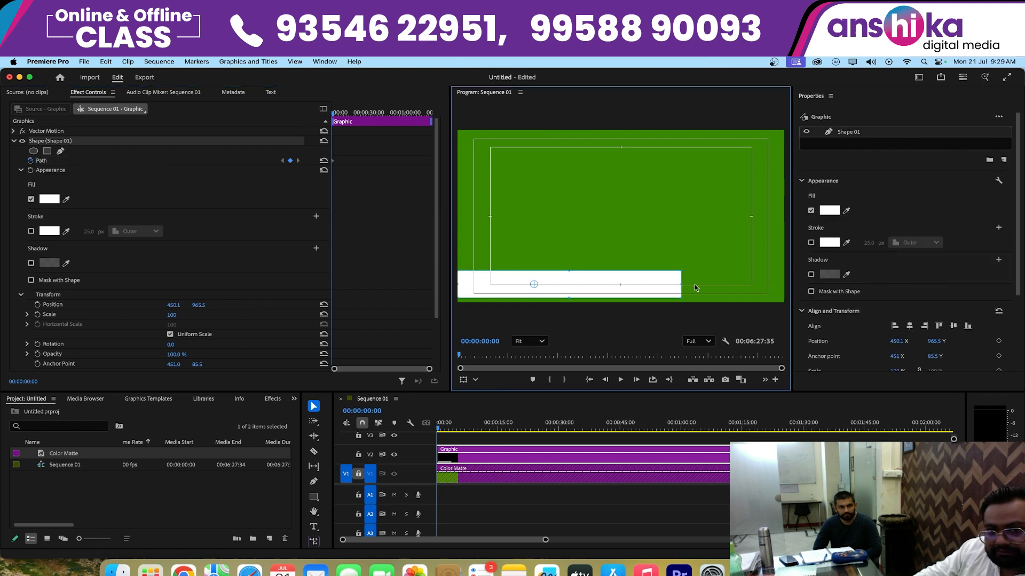
{"action": "left_click_drag", "start_coordinate": [571, 296], "coordinate": [459, 304]}
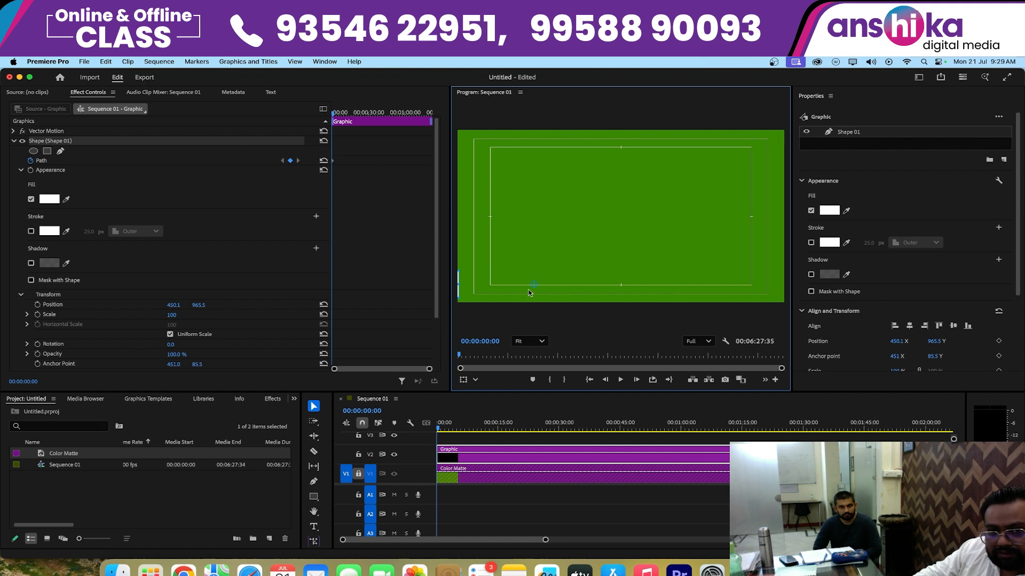
- At 00:00:04:40, widen the white rectangle to about half the frame's width as the ending Path keyframe
{"action": "left_click", "coordinate": [456, 428]}
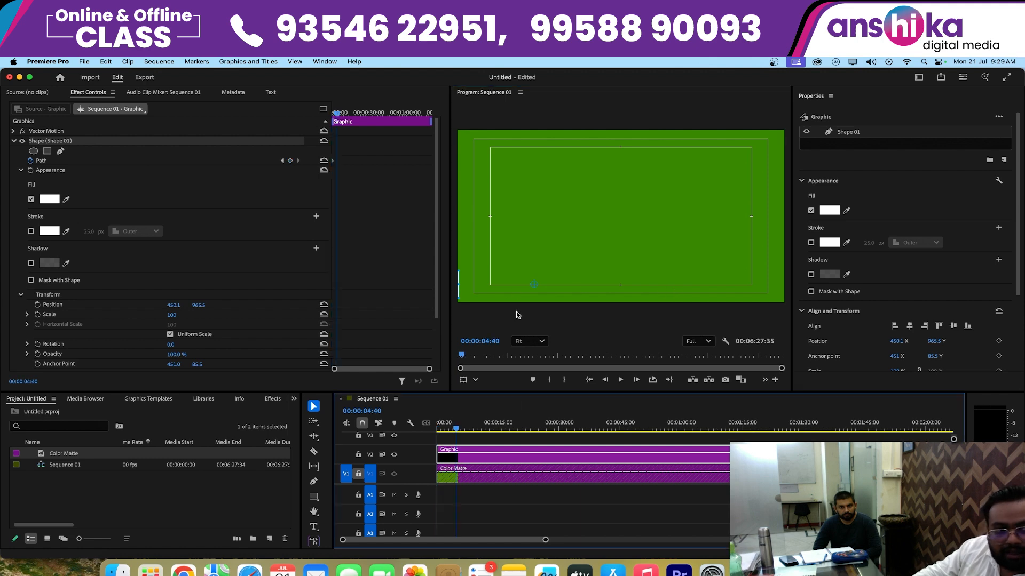
{"action": "left_click", "coordinate": [460, 284]}
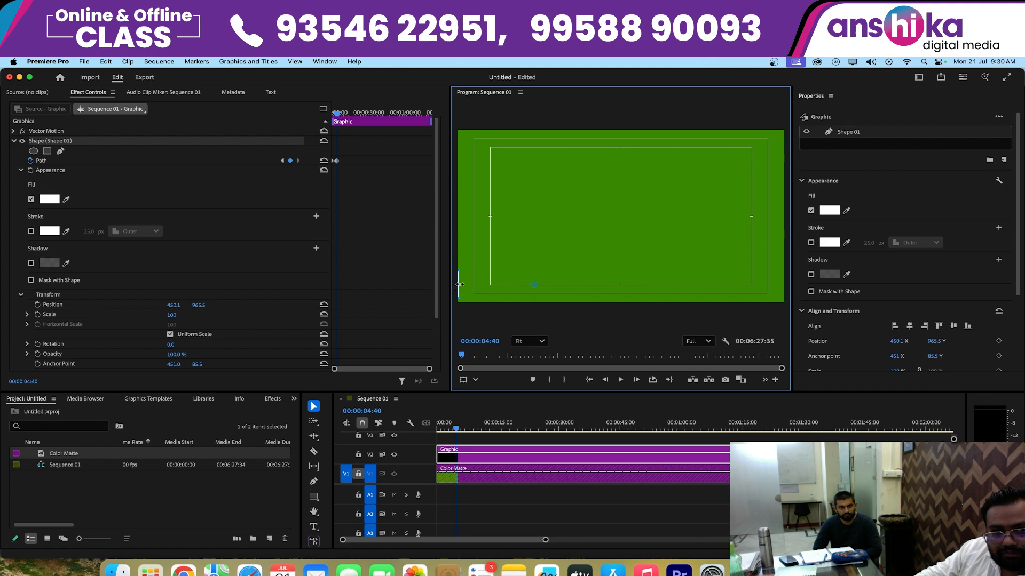
{"action": "left_click_drag", "start_coordinate": [463, 285], "coordinate": [635, 284]}
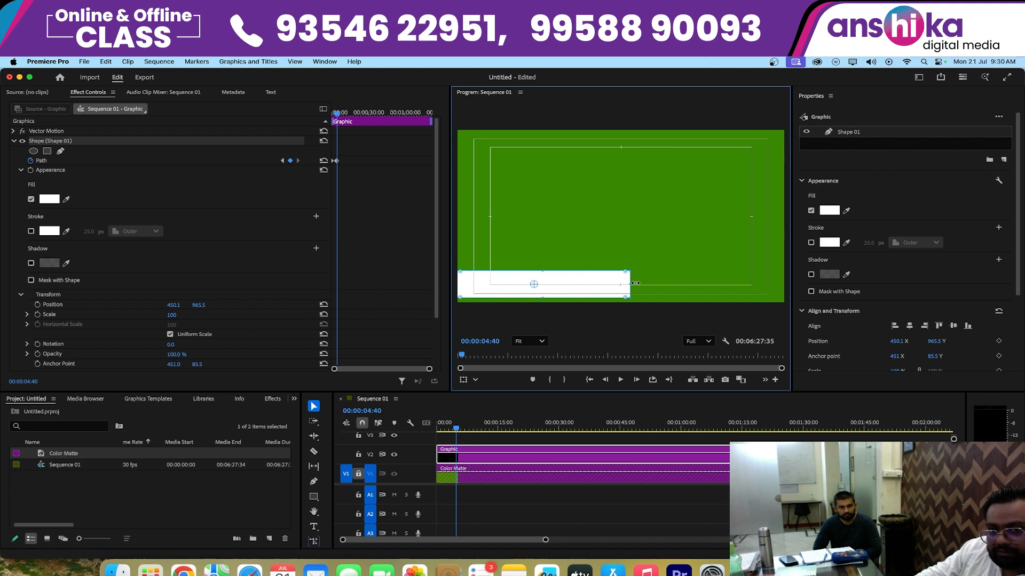
- Play the white bar's slower growth from the start of the sequence and stop after it is fully extended
{"action": "left_click_drag", "start_coordinate": [454, 432], "coordinate": [437, 431]}
{"action": "key", "text": "space"}
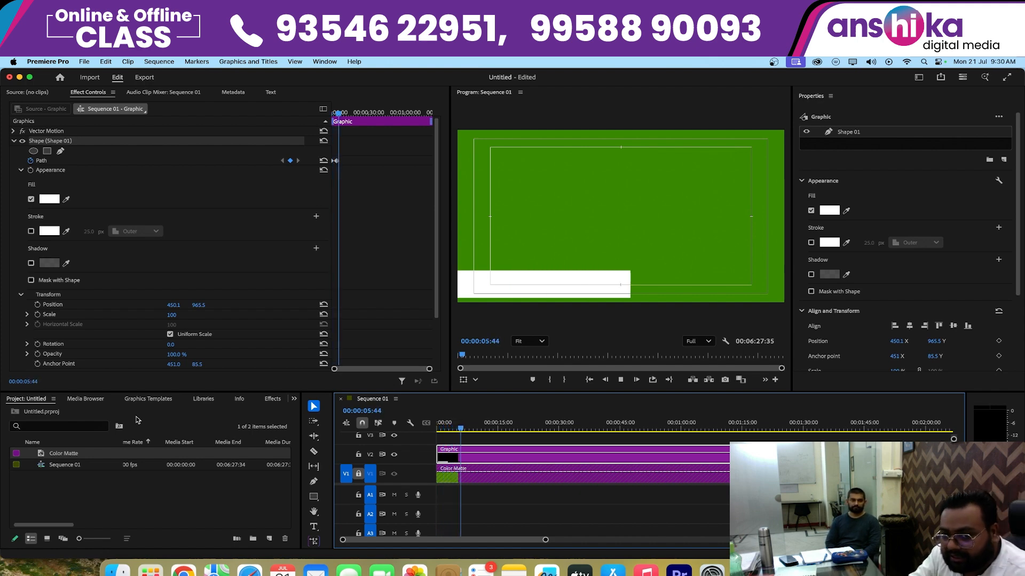
{"action": "key", "text": "space"}
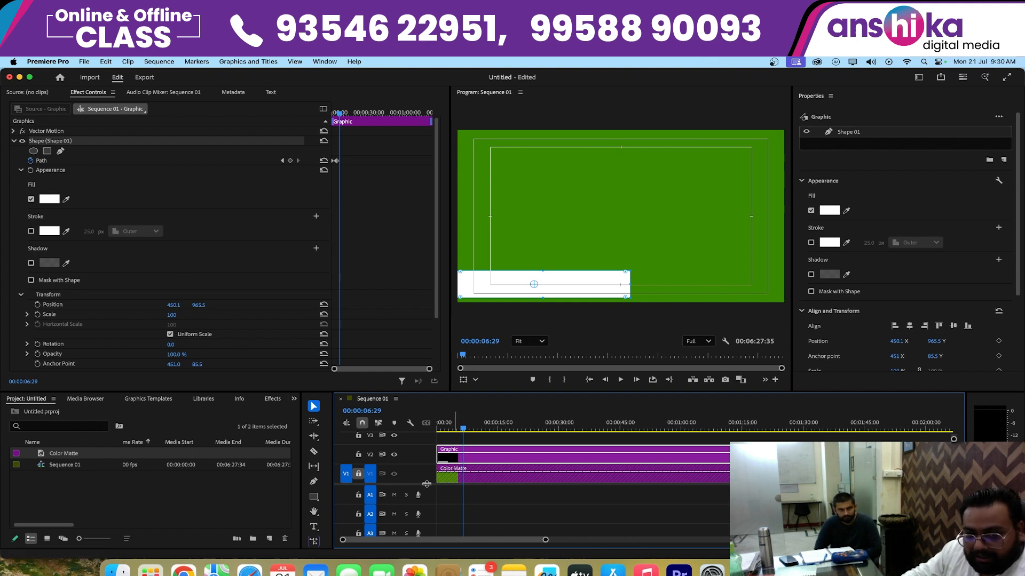
- With the Rectangle tool, draw three upright white rectangles side by side above the bar within the same V2 graphic
{"action": "left_click_drag", "start_coordinate": [426, 484], "coordinate": [427, 505]}
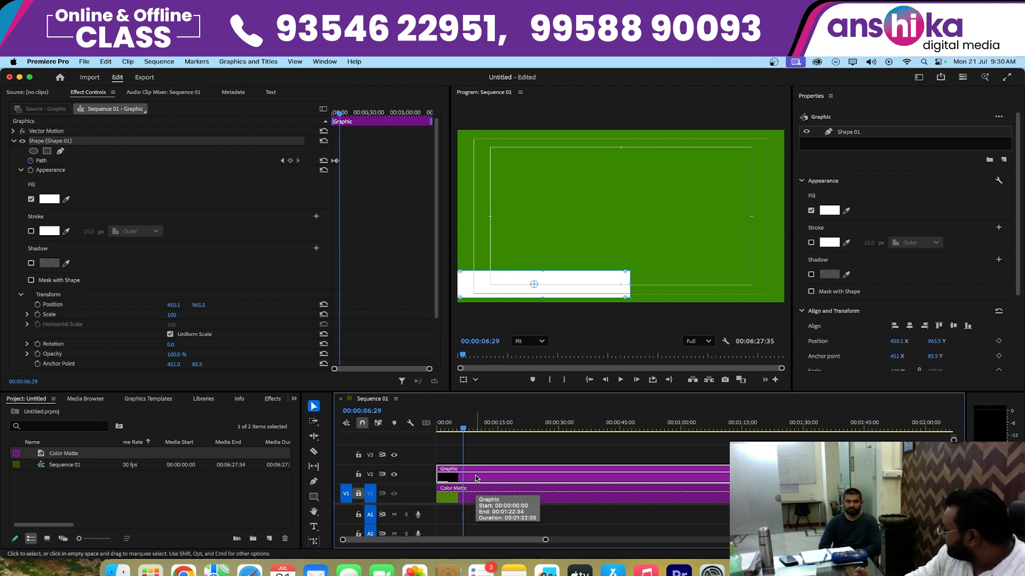
{"action": "left_click", "coordinate": [314, 497]}
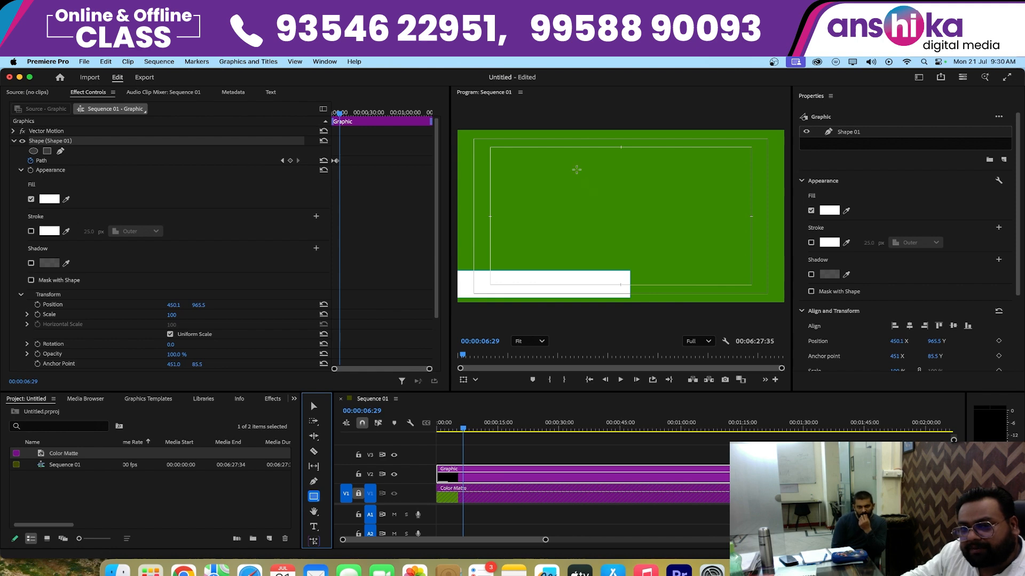
{"action": "left_click_drag", "start_coordinate": [576, 170], "coordinate": [617, 254]}
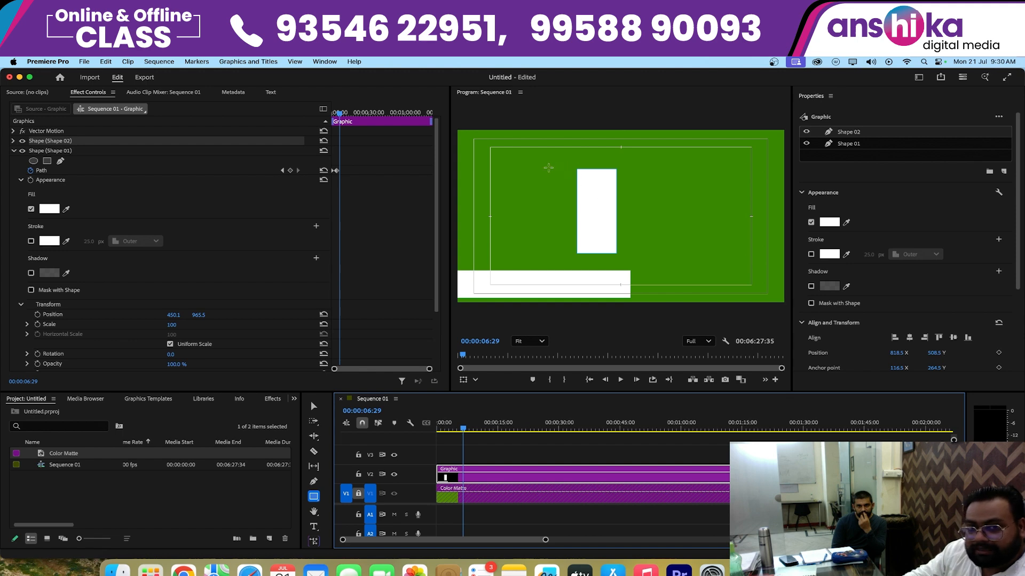
{"action": "left_click_drag", "start_coordinate": [523, 168], "coordinate": [564, 252]}
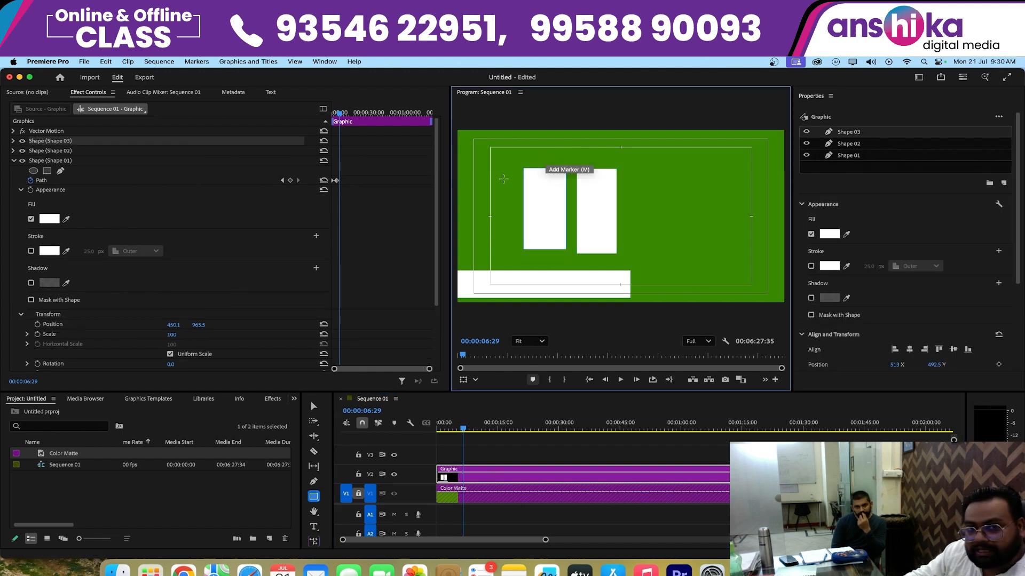
{"action": "left_click_drag", "start_coordinate": [486, 167], "coordinate": [508, 253]}
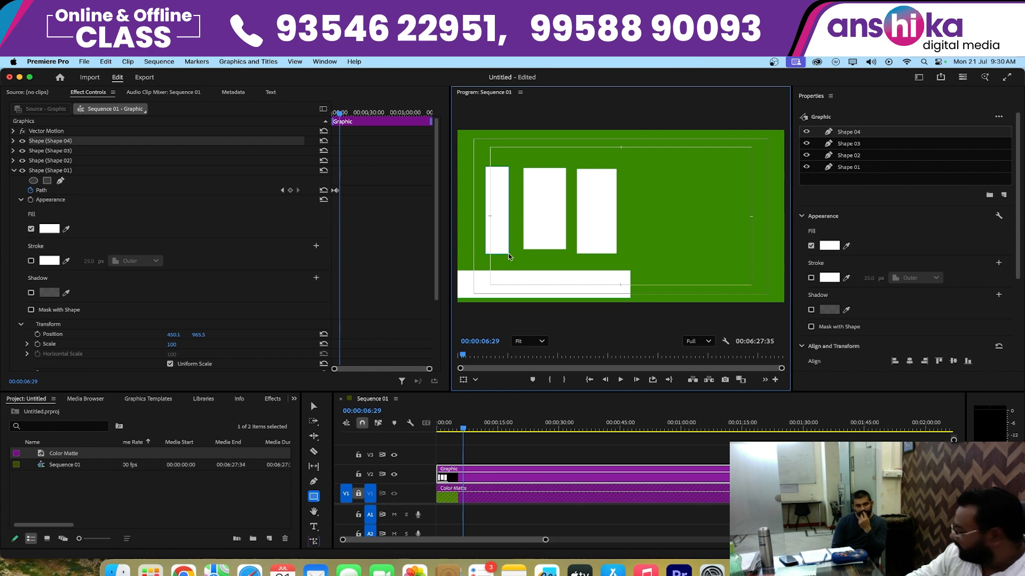
- Turn the V2 track output off and on to check which shapes its single graphic clip contains
{"action": "left_click", "coordinate": [394, 475]}
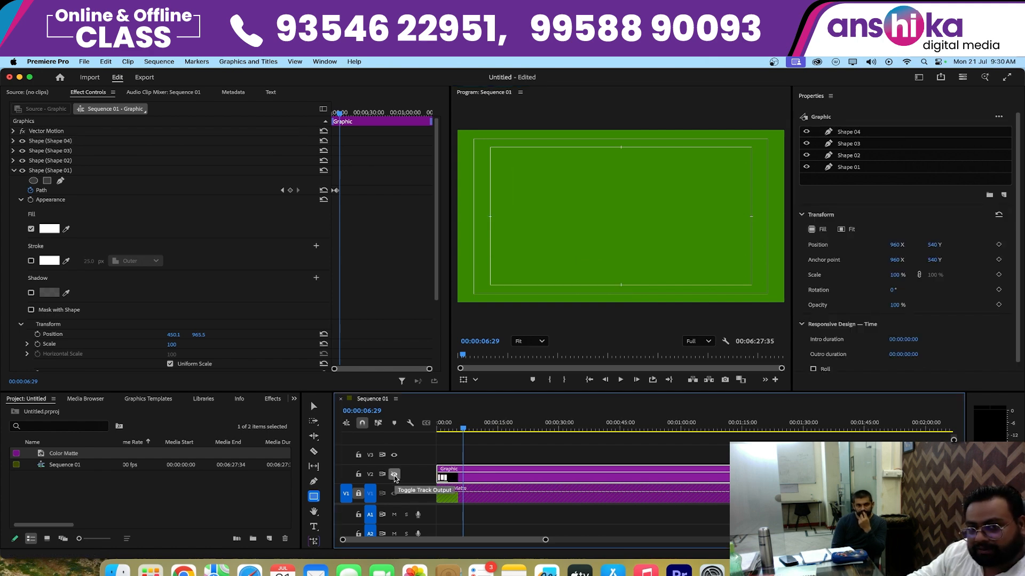
{"action": "left_click", "coordinate": [394, 474]}
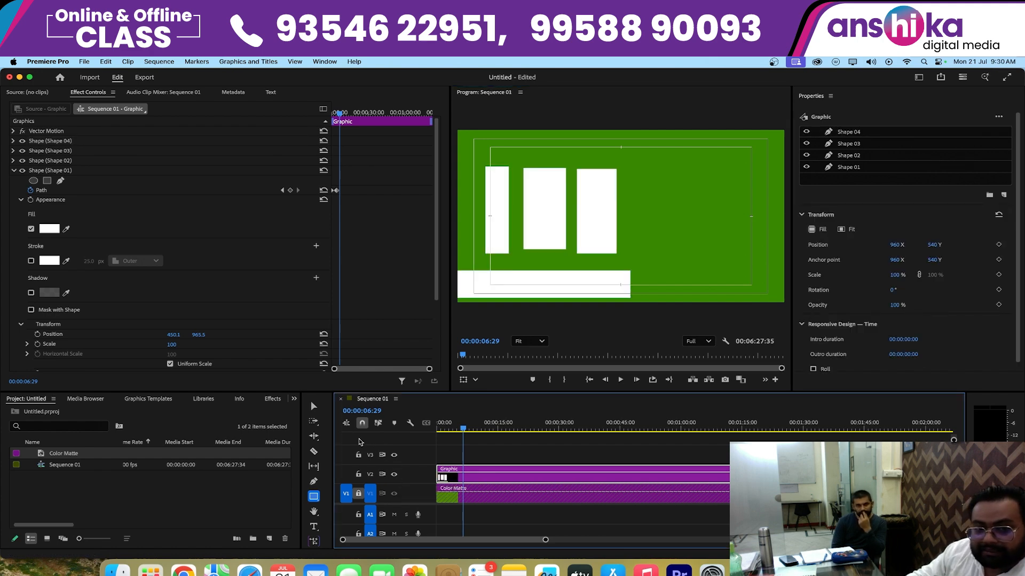
{"action": "left_click", "coordinate": [313, 407]}
{"action": "left_click", "coordinate": [514, 475]}
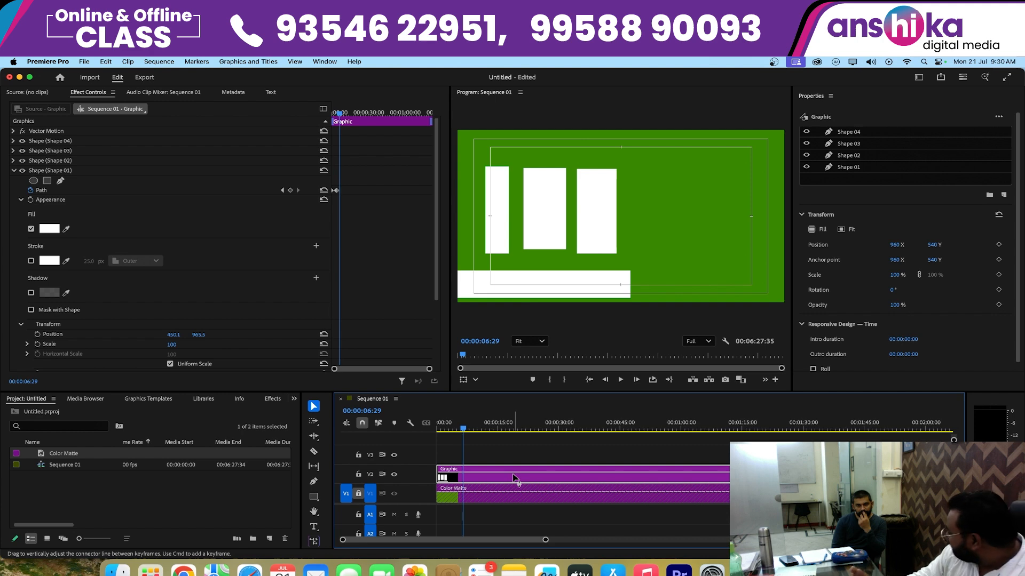
- Move the three upright rectangles, Shape 02, Shape 03 and Shape 04, into the right half of the frame in the same order
{"action": "left_click", "coordinate": [609, 214]}
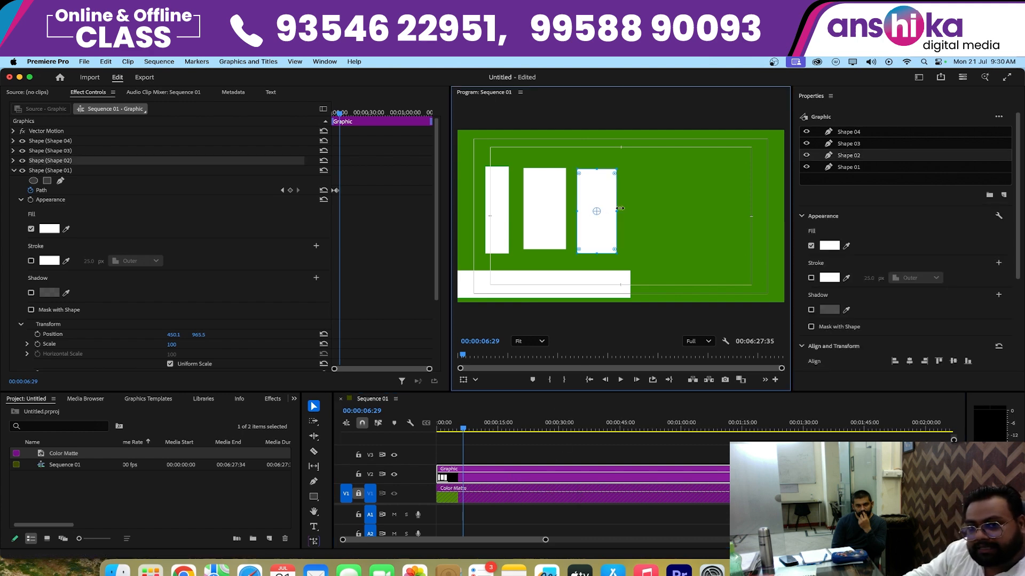
{"action": "left_click_drag", "start_coordinate": [586, 204], "coordinate": [697, 197]}
{"action": "left_click_drag", "start_coordinate": [545, 207], "coordinate": [660, 201]}
{"action": "left_click_drag", "start_coordinate": [498, 208], "coordinate": [617, 202]}
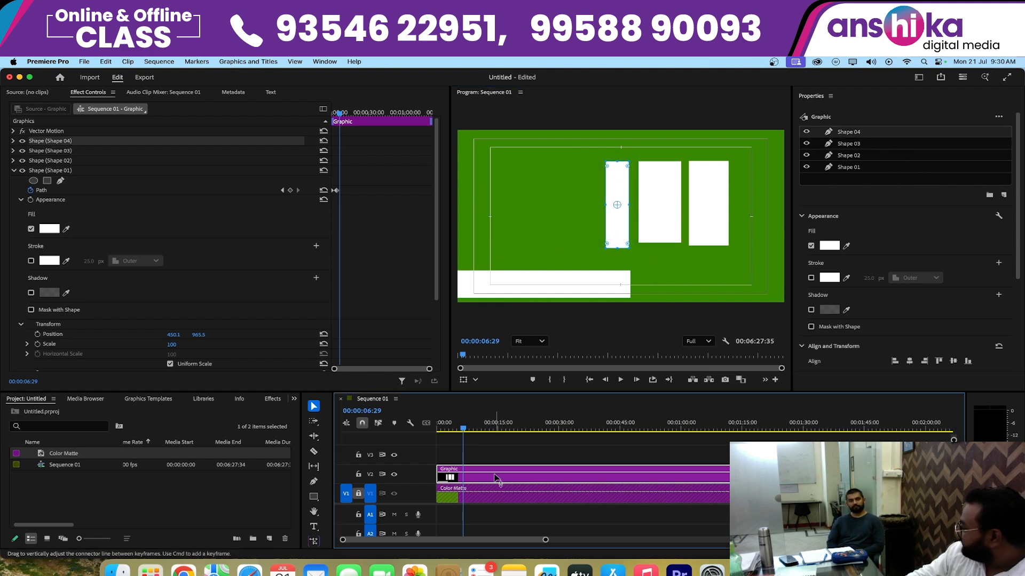
- Extend the lower edges of the three upright rectangles to roughly the same level and nudge Shape 04 slightly left
{"action": "left_click", "coordinate": [673, 235]}
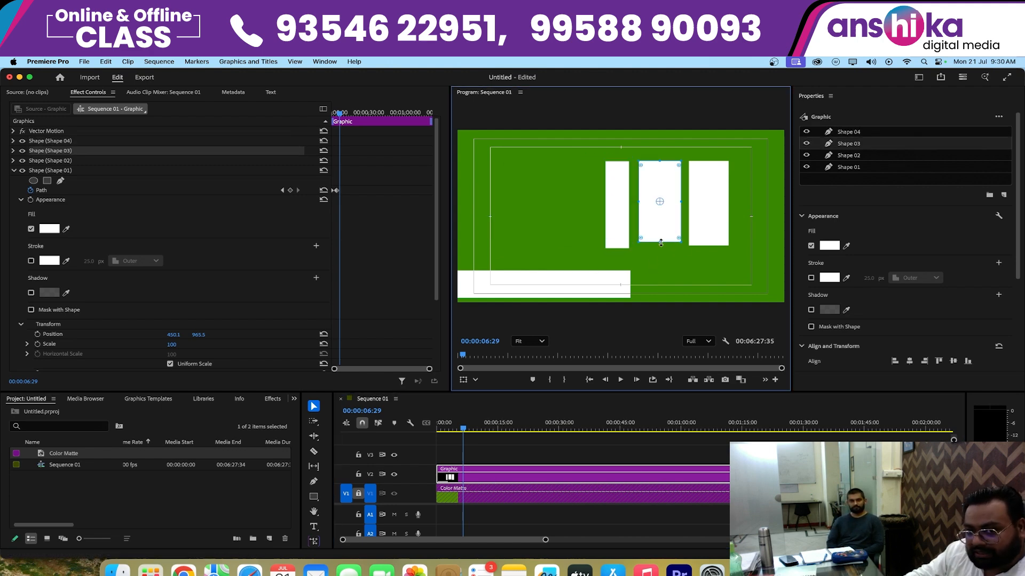
{"action": "left_click_drag", "start_coordinate": [660, 243], "coordinate": [711, 251]}
{"action": "left_click", "coordinate": [708, 226]}
{"action": "left_click", "coordinate": [611, 229]}
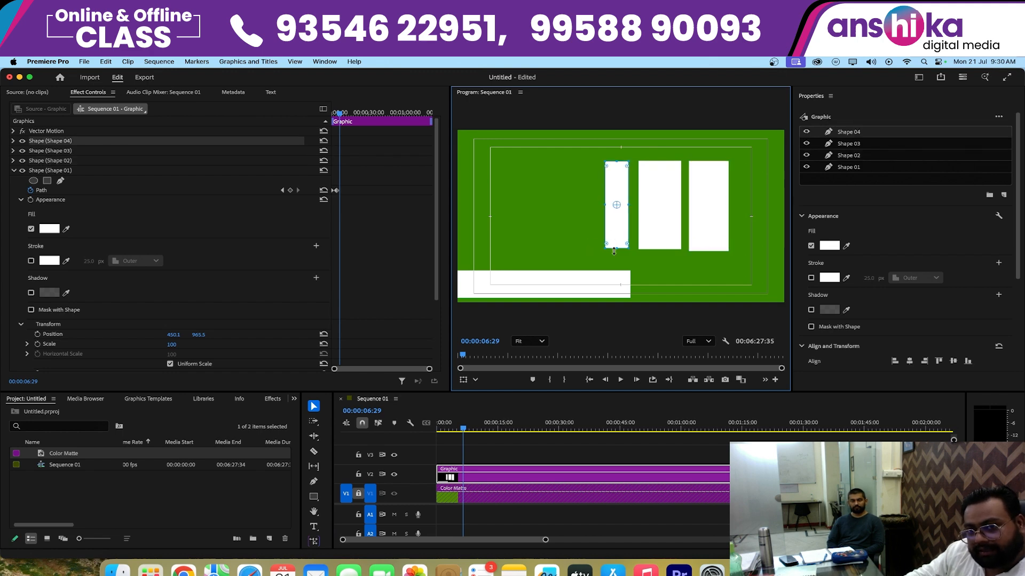
{"action": "left_click_drag", "start_coordinate": [613, 250], "coordinate": [614, 253]}
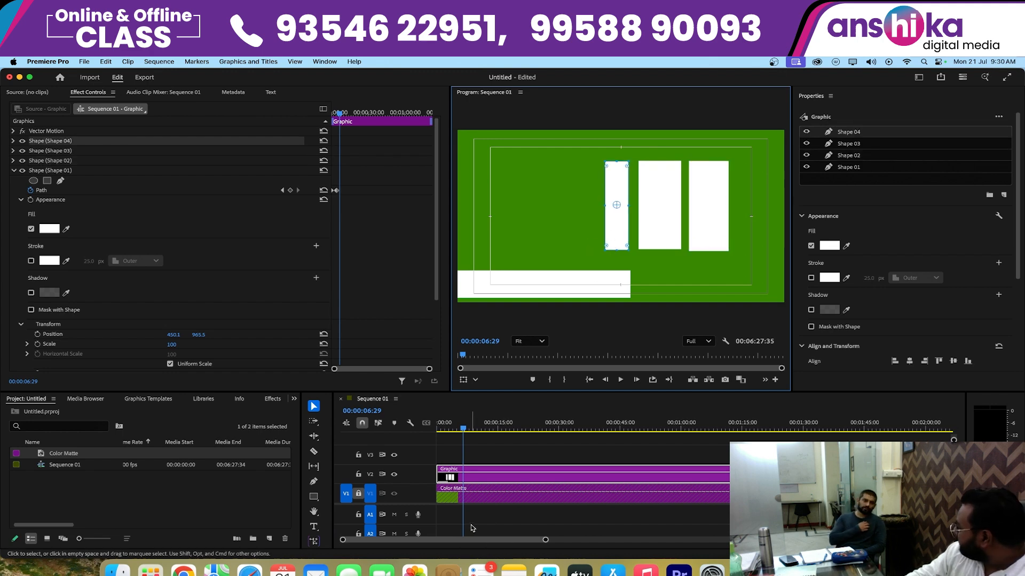
{"action": "left_click_drag", "start_coordinate": [617, 196], "coordinate": [613, 194]}
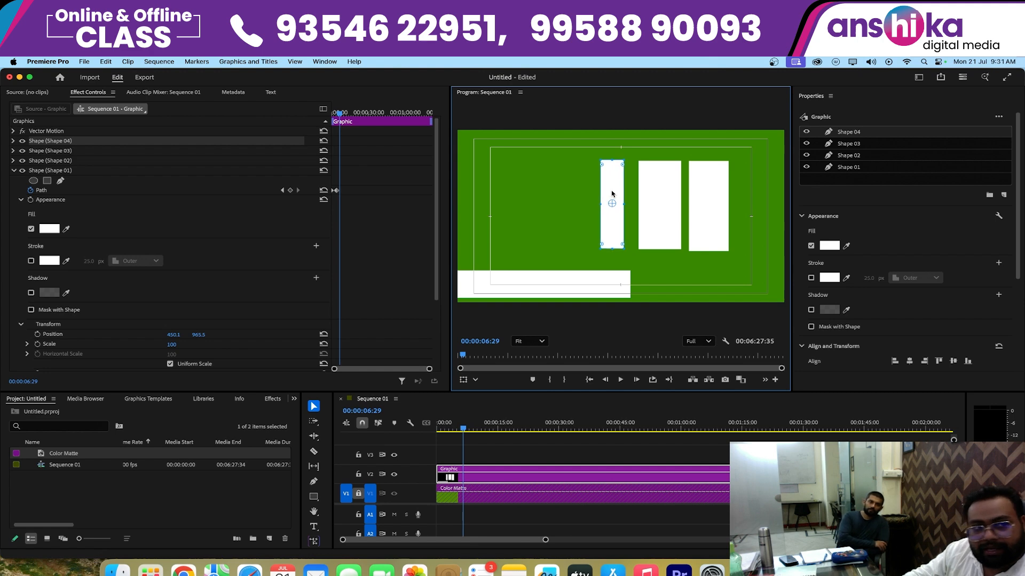
- Toggle the visibility of layers Shape 04 through Shape 01 one at a time to identify the rectangle each one controls
{"action": "left_click", "coordinate": [668, 200]}
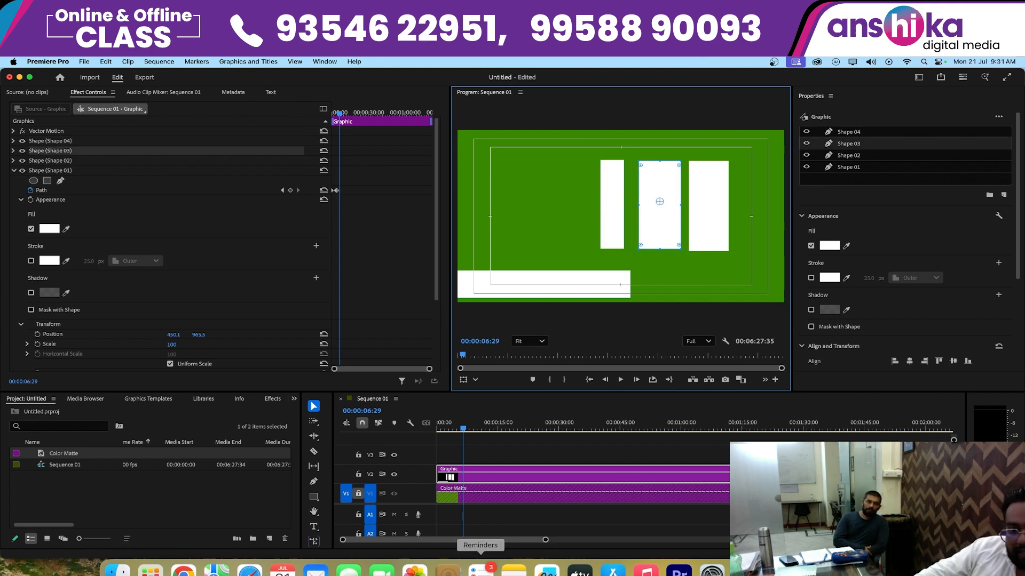
{"action": "left_click", "coordinate": [472, 457]}
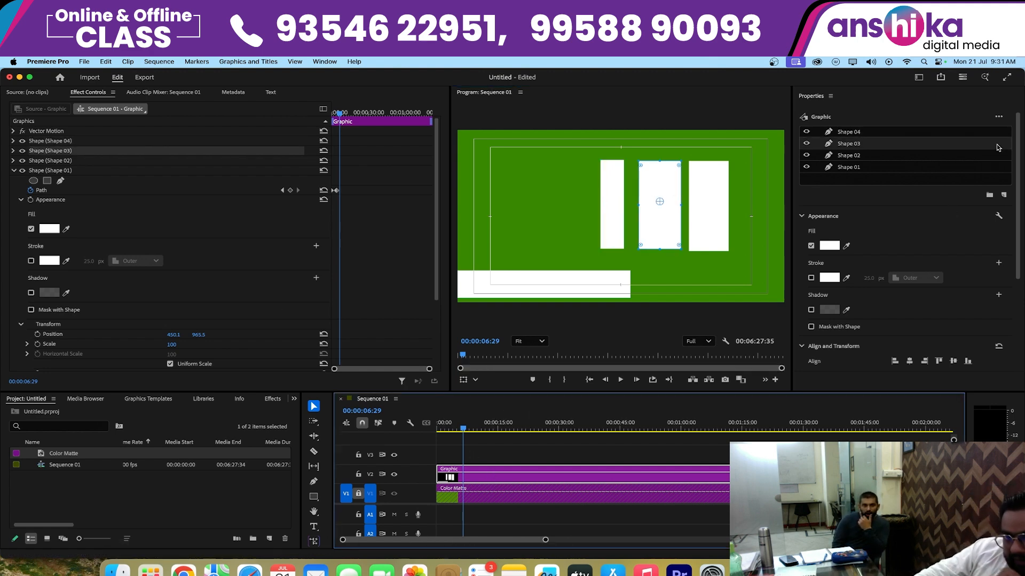
{"action": "left_click", "coordinate": [865, 135]}
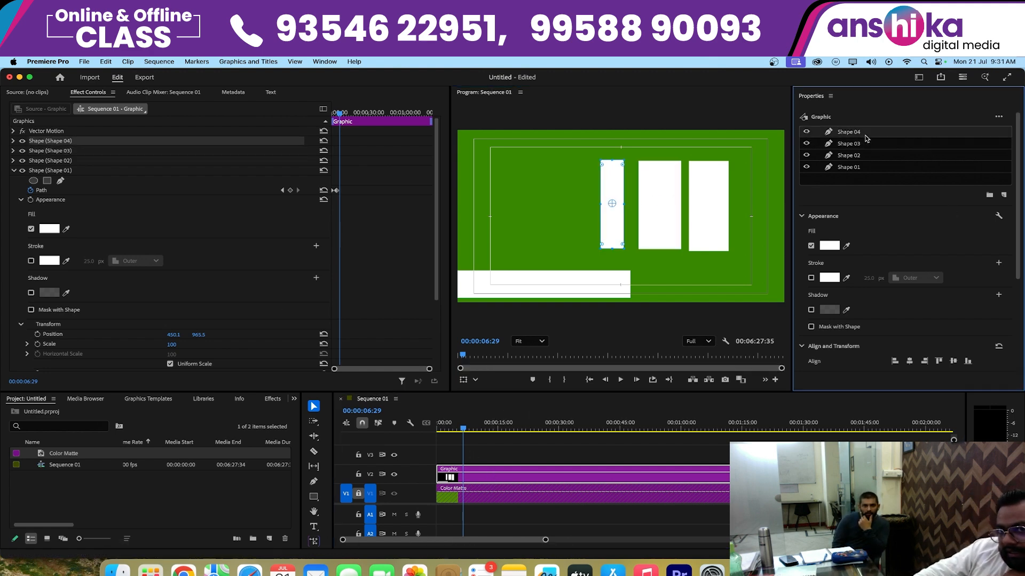
{"action": "left_click", "coordinate": [806, 131]}
{"action": "left_click", "coordinate": [807, 131]}
{"action": "left_click", "coordinate": [807, 144]}
{"action": "left_click", "coordinate": [807, 143]}
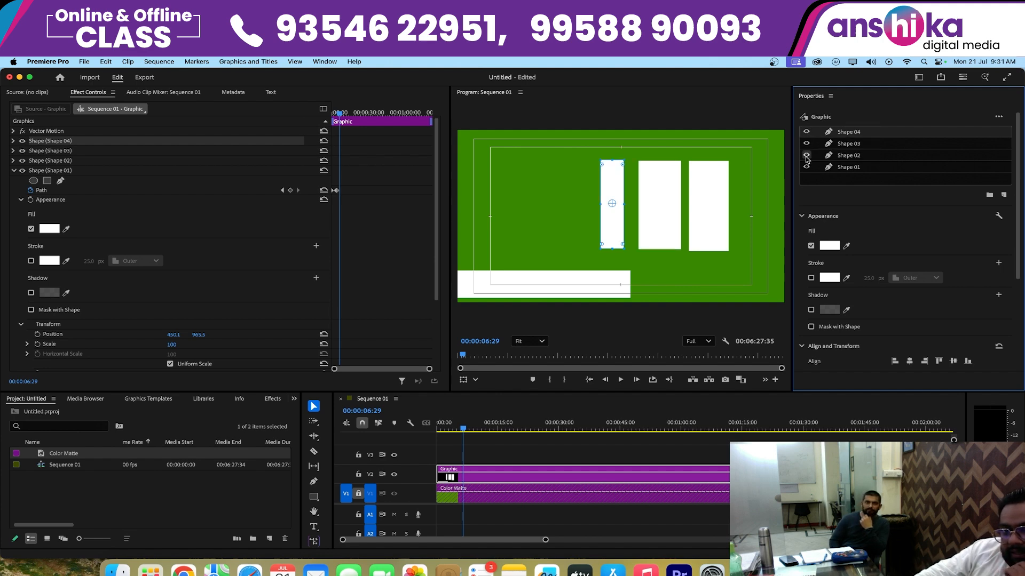
{"action": "left_click", "coordinate": [807, 157]}
{"action": "left_click", "coordinate": [807, 156]}
{"action": "left_click", "coordinate": [807, 168]}
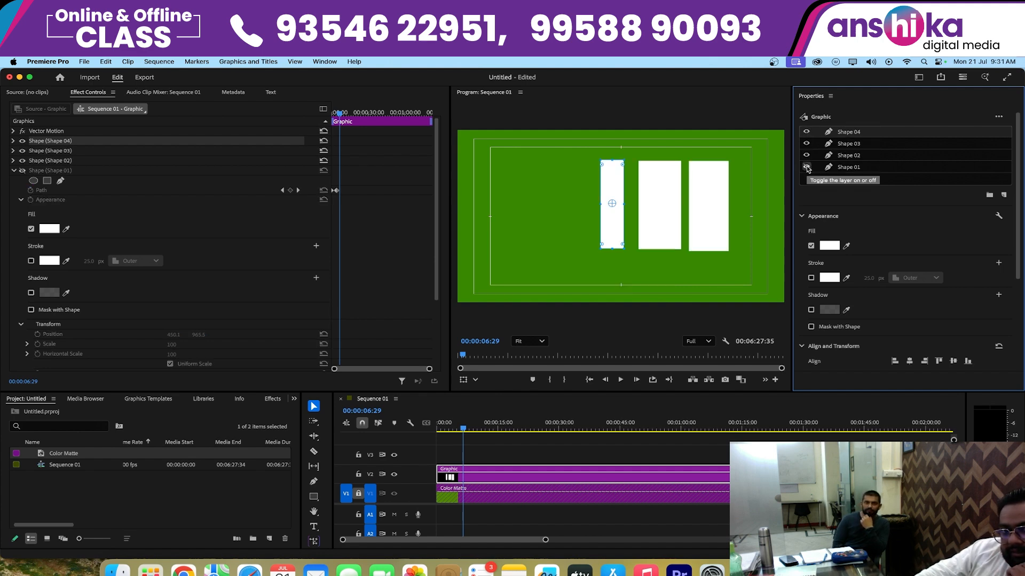
{"action": "left_click", "coordinate": [806, 167]}
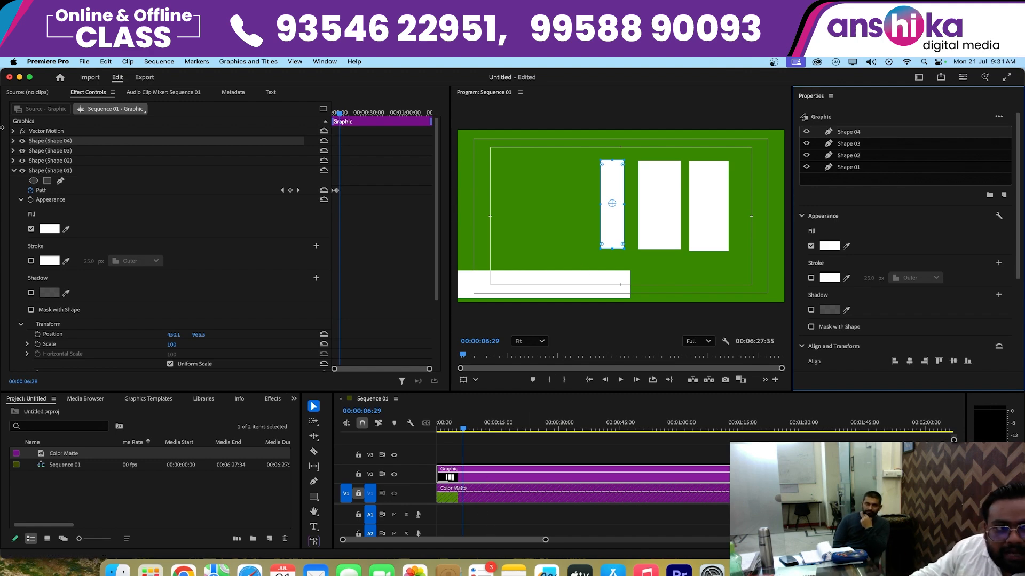
{"action": "left_click", "coordinate": [22, 141]}
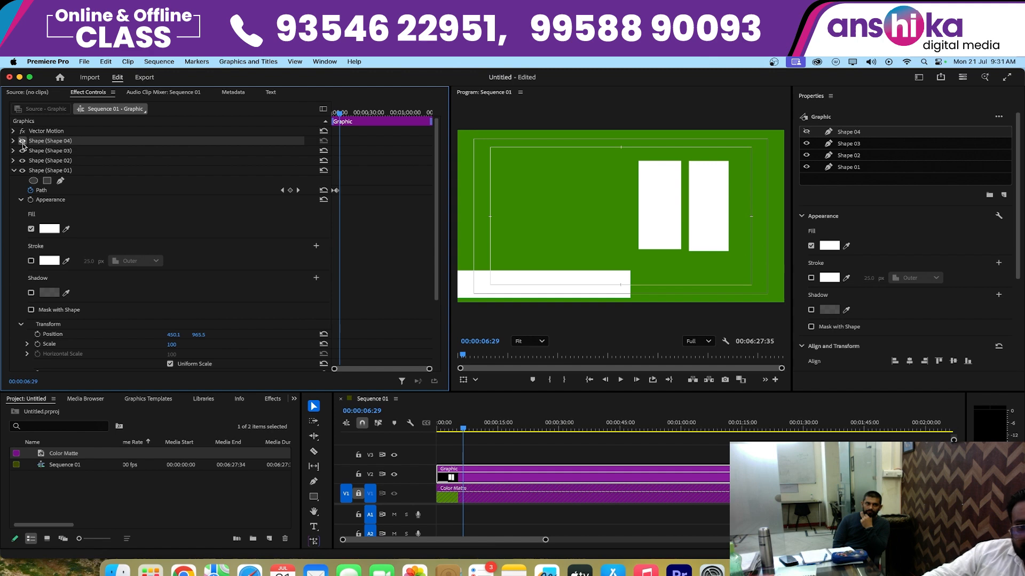
{"action": "left_click", "coordinate": [22, 141]}
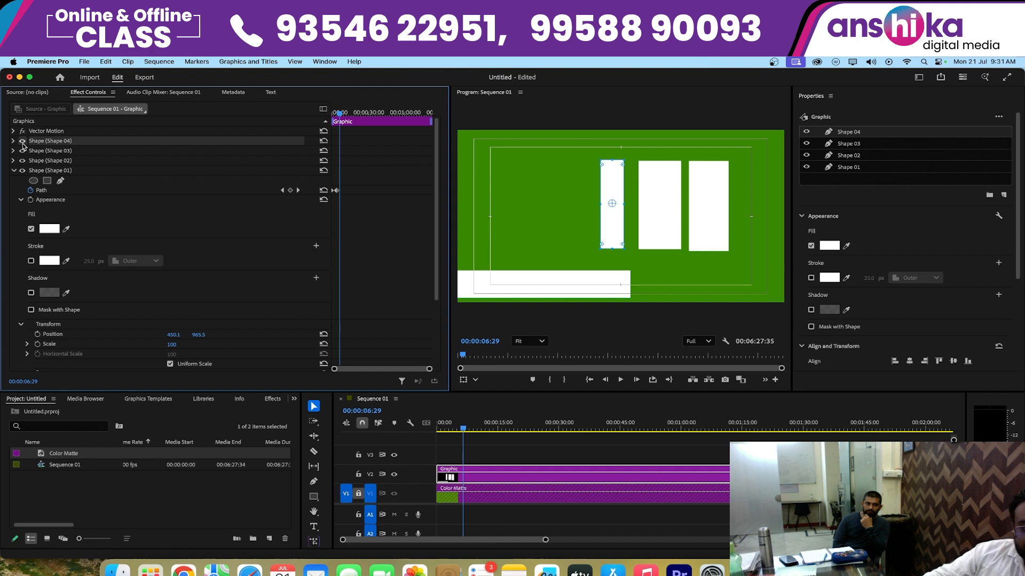
- Narrow Shape 03 and Shape 02 from their left edges, and move Shape 03 and Shape 04 right to even out the gaps
{"action": "left_click", "coordinate": [658, 197]}
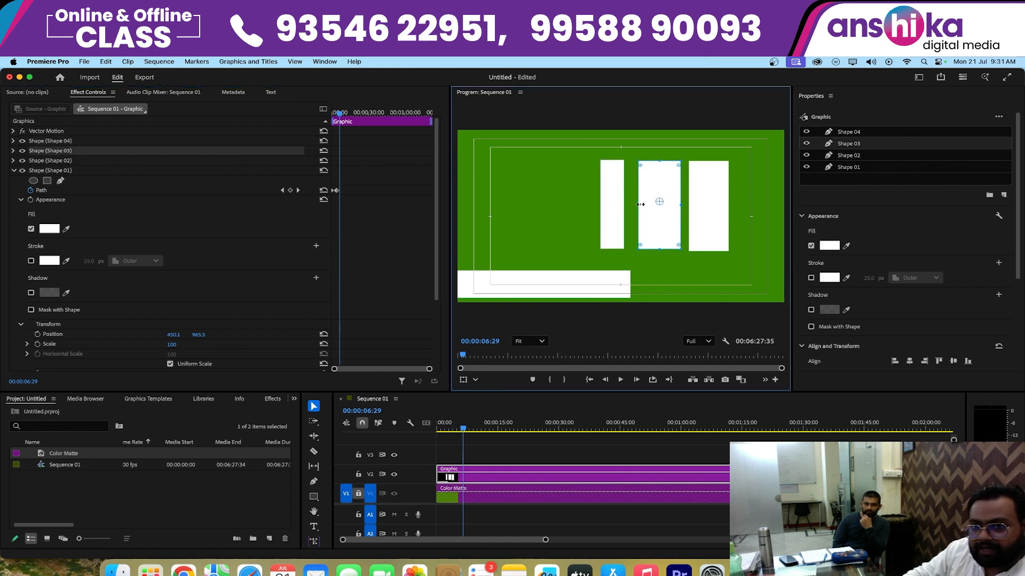
{"action": "mouse_move", "coordinate": [640, 205]}
{"action": "left_mouse_down"}
{"action": "mouse_move", "coordinate": [712, 203]}
{"action": "mouse_move", "coordinate": [638, 210]}
{"action": "mouse_move", "coordinate": [660, 211]}
{"action": "left_mouse_up"}
{"action": "left_click", "coordinate": [706, 211]}
{"action": "left_click", "coordinate": [657, 209]}
{"action": "left_click_drag", "start_coordinate": [671, 172], "coordinate": [694, 178]}
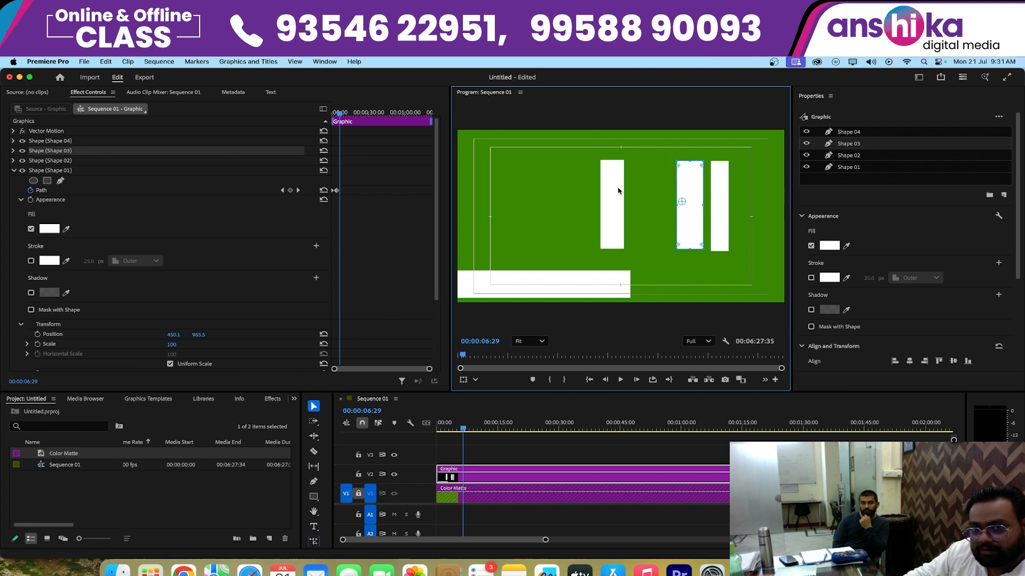
{"action": "left_click_drag", "start_coordinate": [618, 190], "coordinate": [661, 191]}
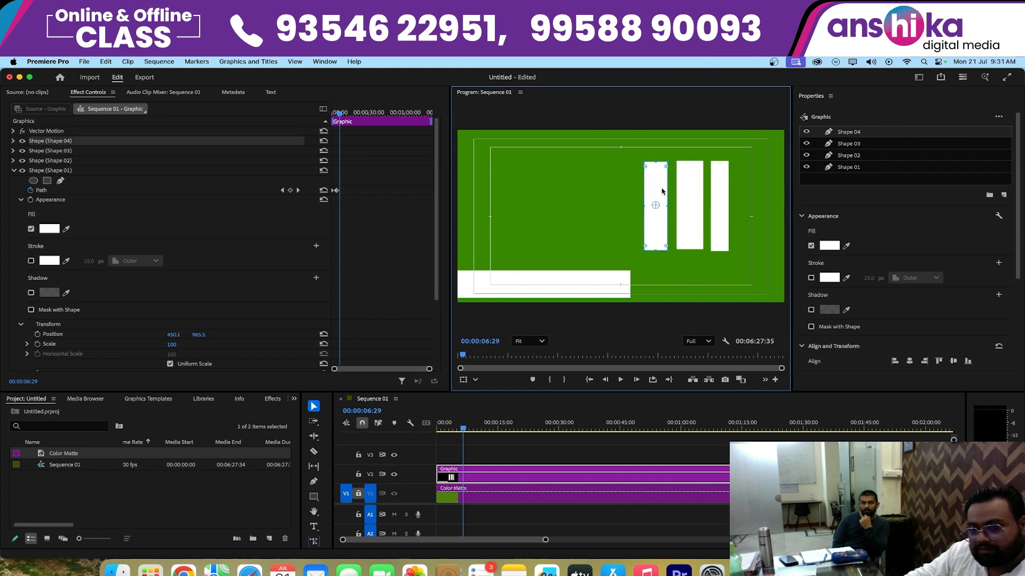
- Draw another upright rectangle in the same graphic just left of Shape 04, matching its height, and nudge it left to leave a gap
{"action": "left_click", "coordinate": [515, 448]}
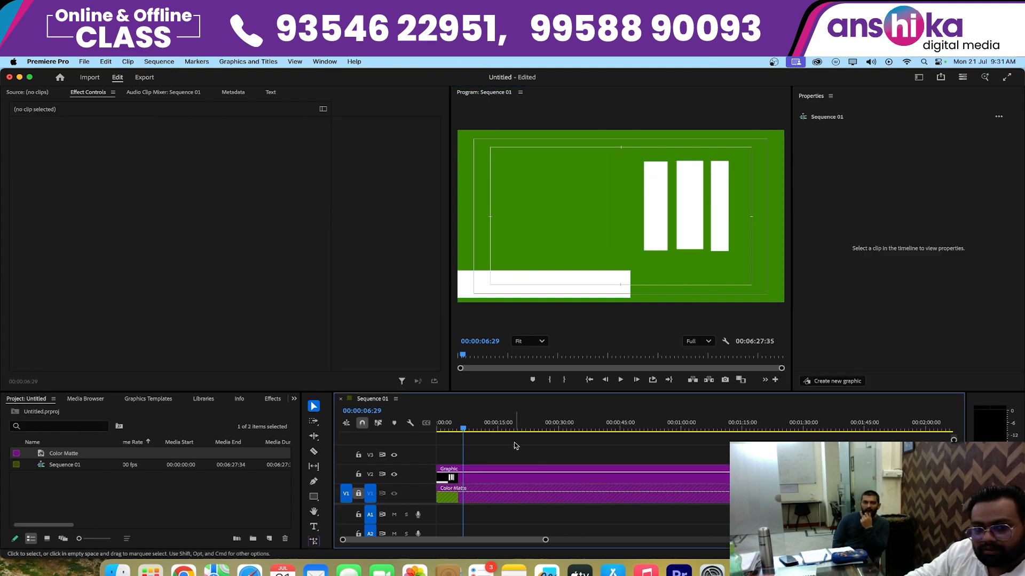
{"action": "left_click", "coordinate": [467, 473]}
{"action": "left_click", "coordinate": [314, 497]}
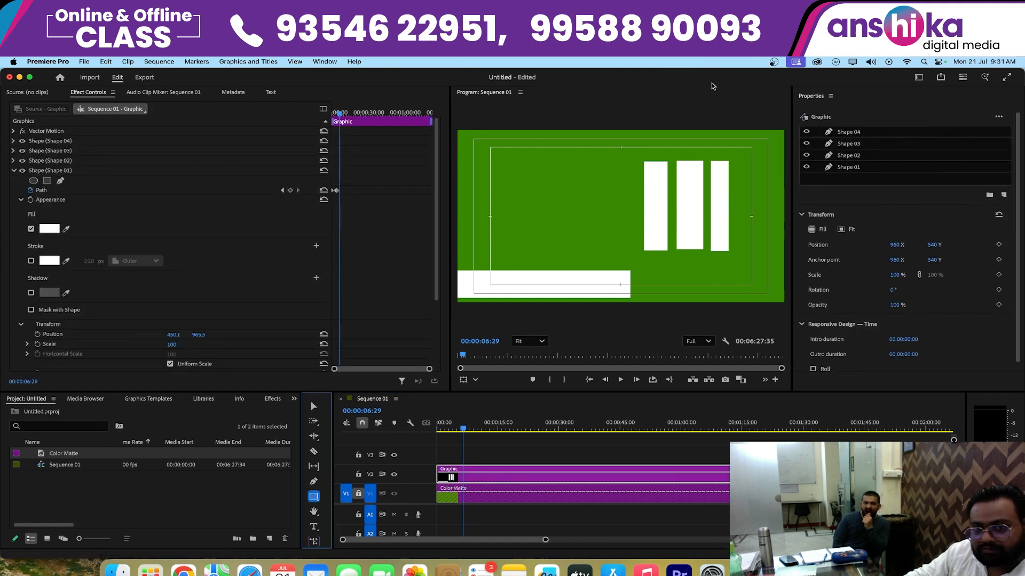
{"action": "mouse_move", "coordinate": [642, 161]}
{"action": "left_mouse_down"}
{"action": "mouse_move", "coordinate": [638, 250]}
{"action": "mouse_move", "coordinate": [614, 249]}
{"action": "left_mouse_up"}
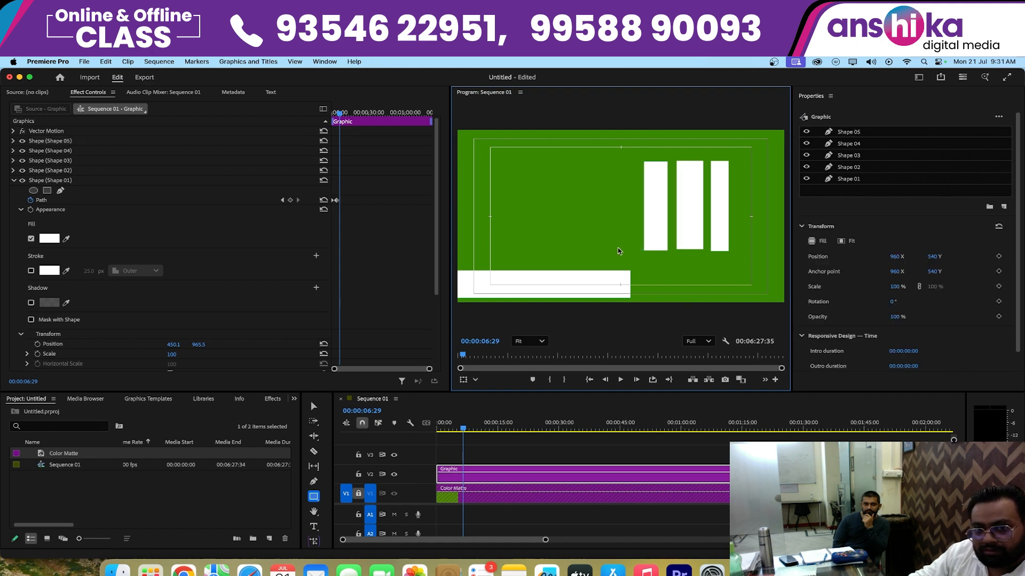
{"action": "left_click", "coordinate": [313, 406]}
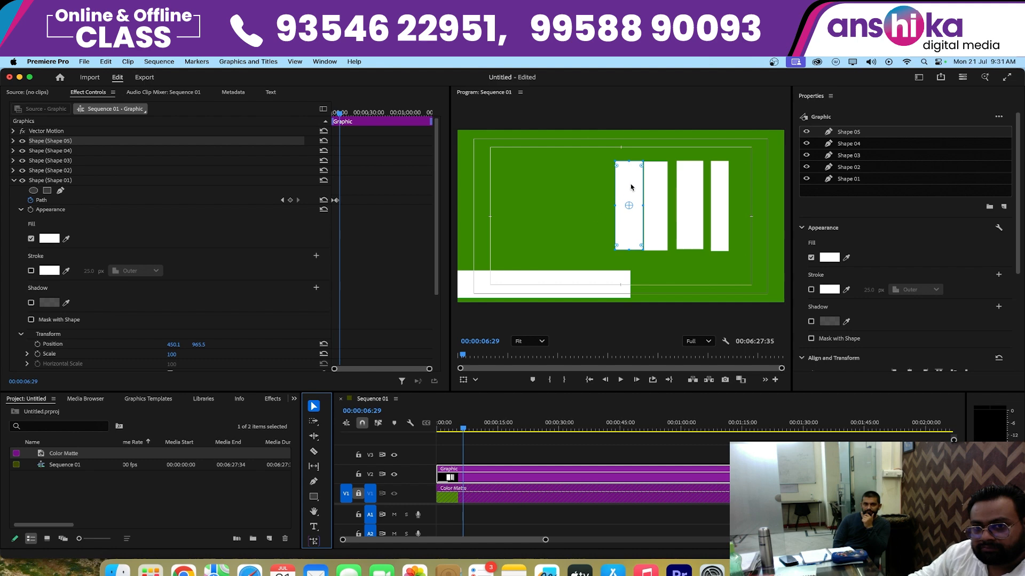
{"action": "left_click_drag", "start_coordinate": [632, 187], "coordinate": [625, 188]}
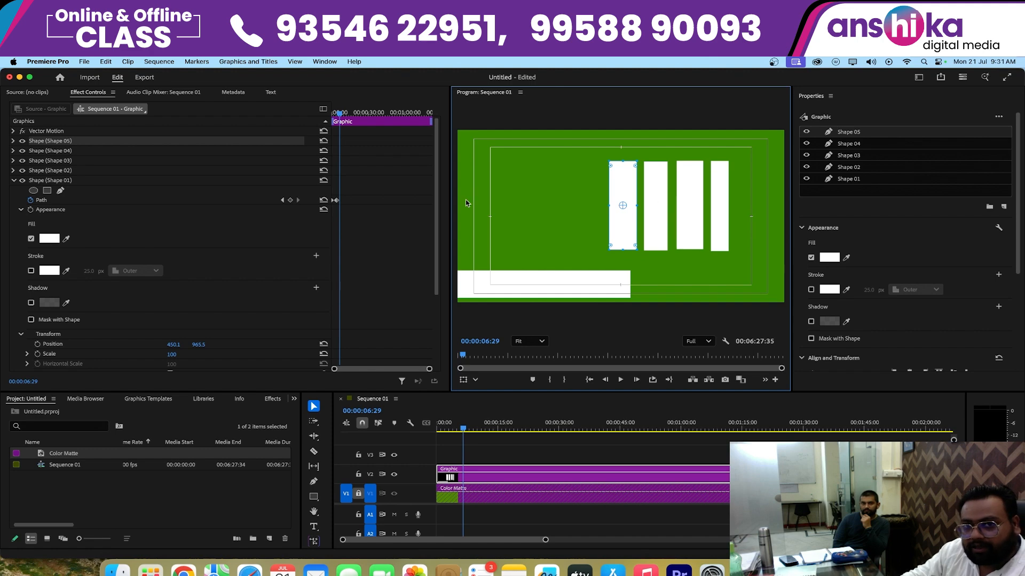
- Show the program monitor's rulers and place horizontal guides along the top and bottom edges of the four upright rectangles
{"action": "left_click", "coordinate": [533, 184]}
{"action": "key", "text": "super+r"}
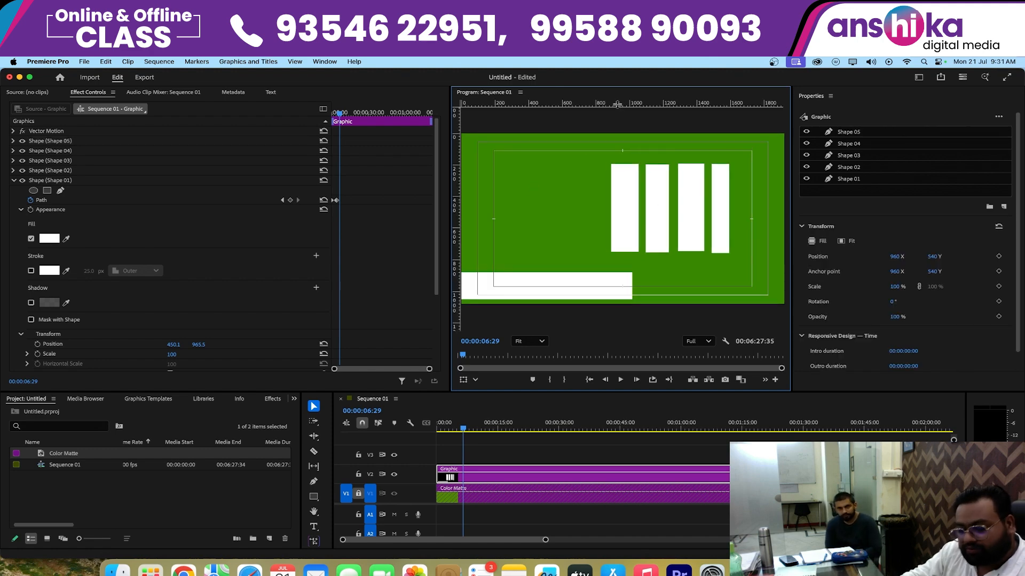
{"action": "key", "text": "grave"}
{"action": "left_click_drag", "start_coordinate": [613, 105], "coordinate": [599, 175]}
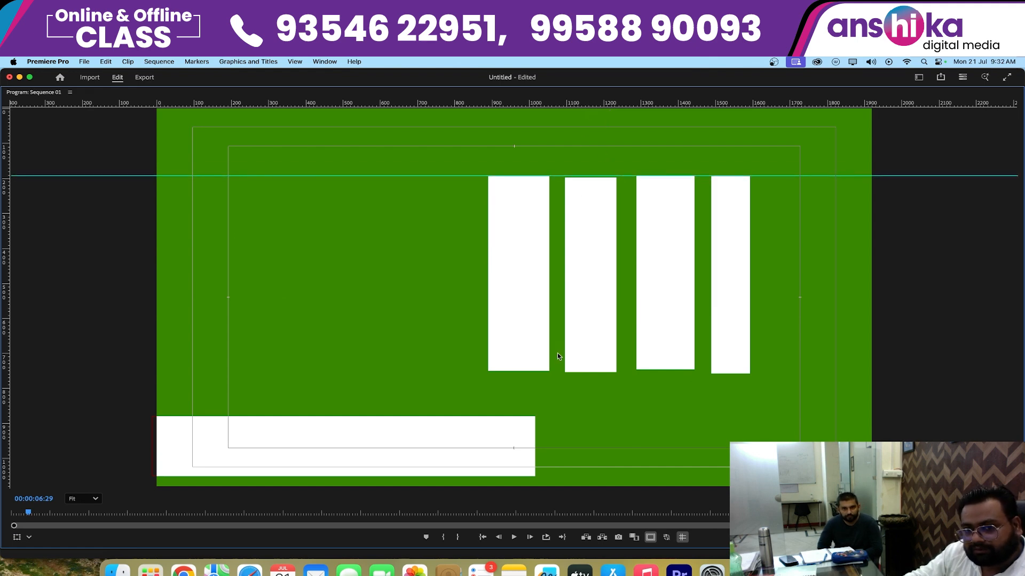
{"action": "left_click_drag", "start_coordinate": [585, 105], "coordinate": [591, 375]}
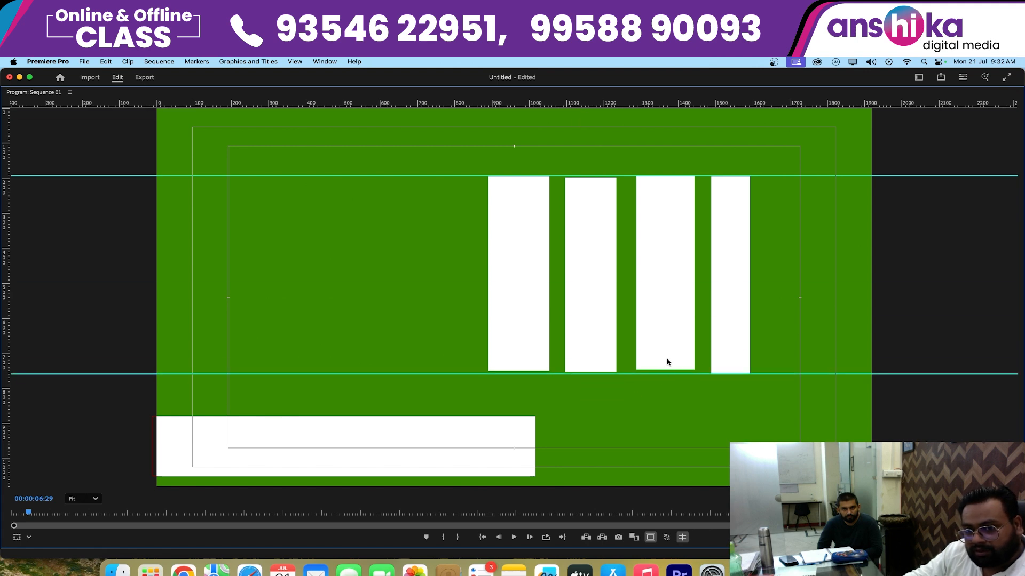
- Extend the lower edges of Shape 03, Shape 04 and Shape 05 down to the lower guide in the enlarged program view
{"action": "left_click", "coordinate": [666, 362]}
{"action": "left_click_drag", "start_coordinate": [667, 371], "coordinate": [667, 375]}
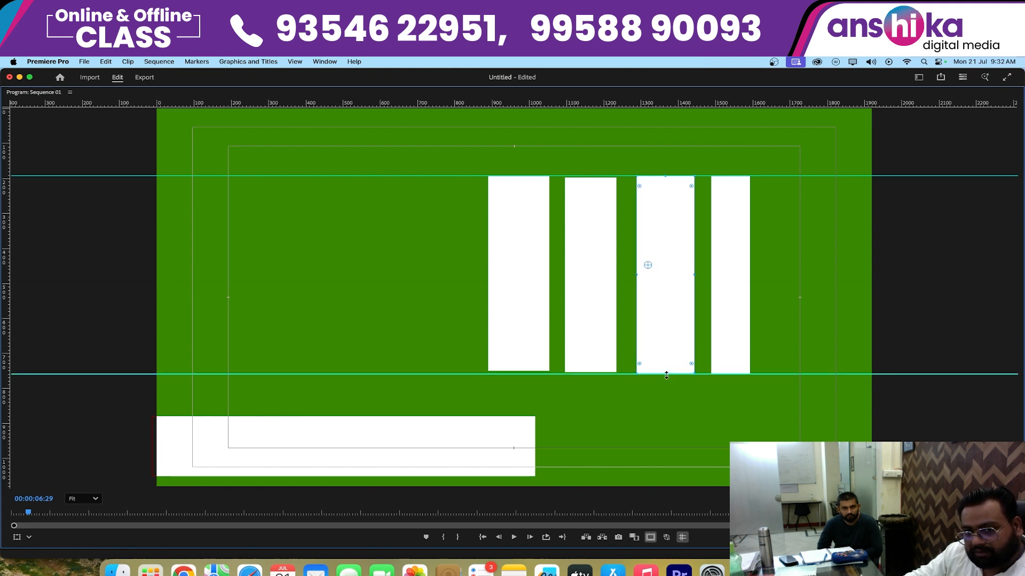
{"action": "left_click", "coordinate": [589, 369]}
{"action": "left_click_drag", "start_coordinate": [589, 372], "coordinate": [589, 375]}
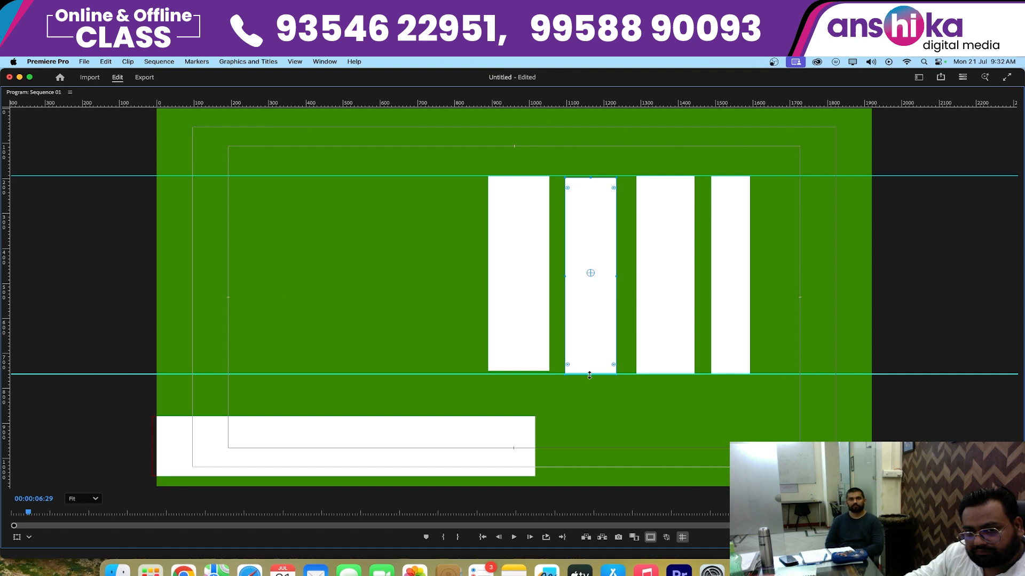
{"action": "left_click", "coordinate": [527, 368]}
{"action": "left_click_drag", "start_coordinate": [520, 371], "coordinate": [519, 374]}
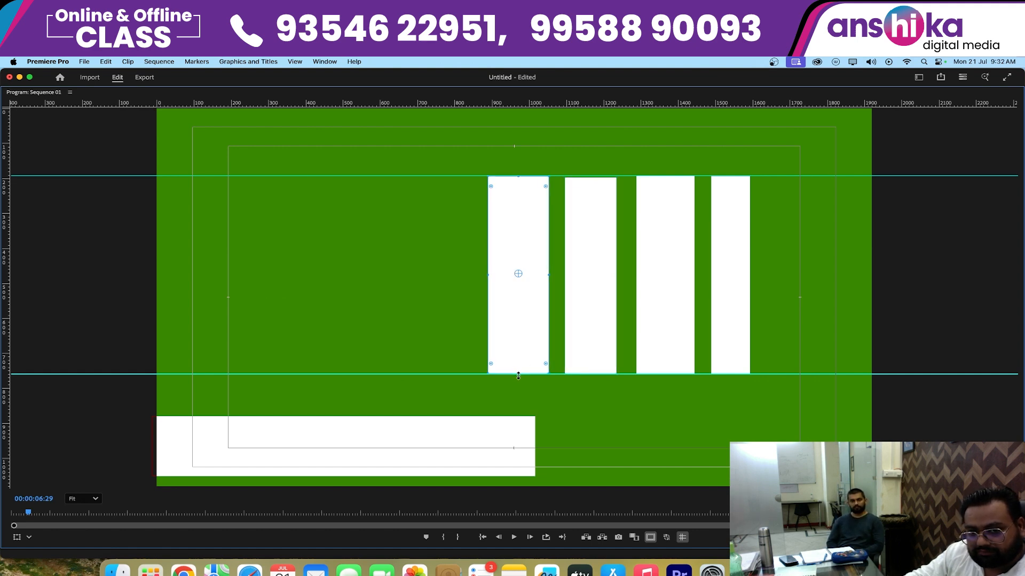
{"action": "key", "text": "grave"}
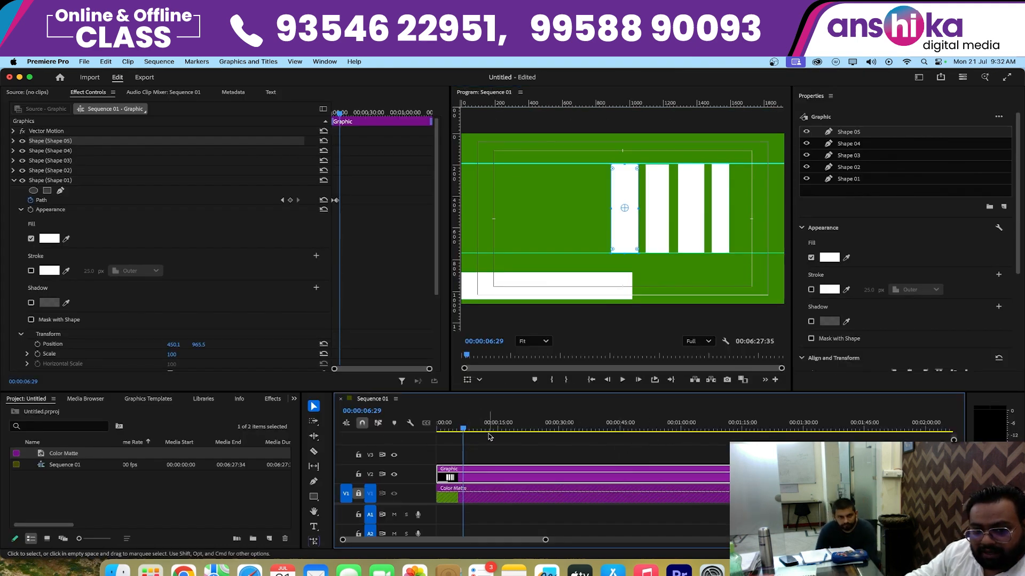
- At the sequence start, toggle Shape 05's visibility to identify it, enable its Path animation and shift the full-height keyframe further along the clip
{"action": "left_click", "coordinate": [463, 429]}
{"action": "left_click_drag", "start_coordinate": [463, 428], "coordinate": [385, 431]}
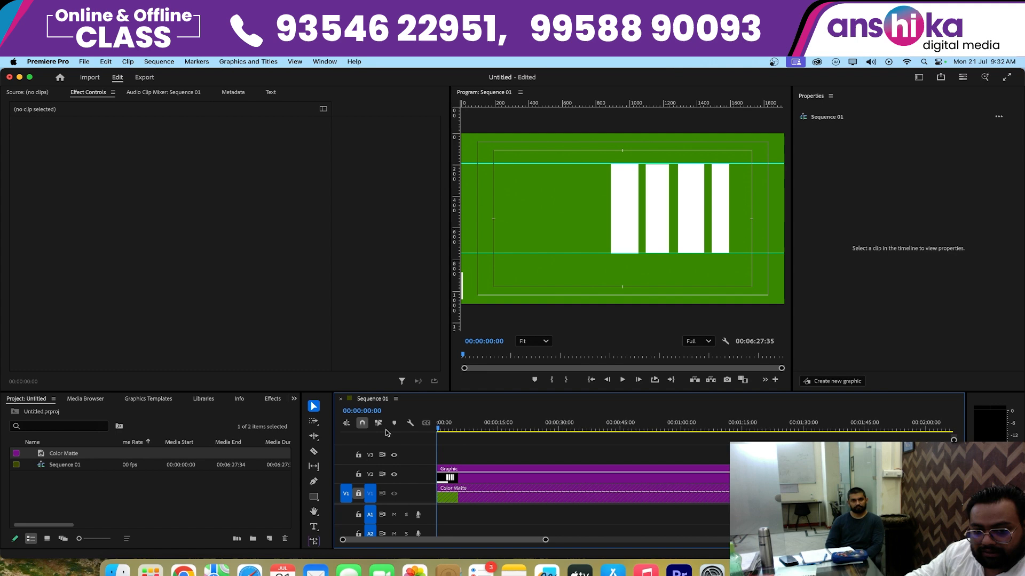
{"action": "left_click", "coordinate": [463, 476]}
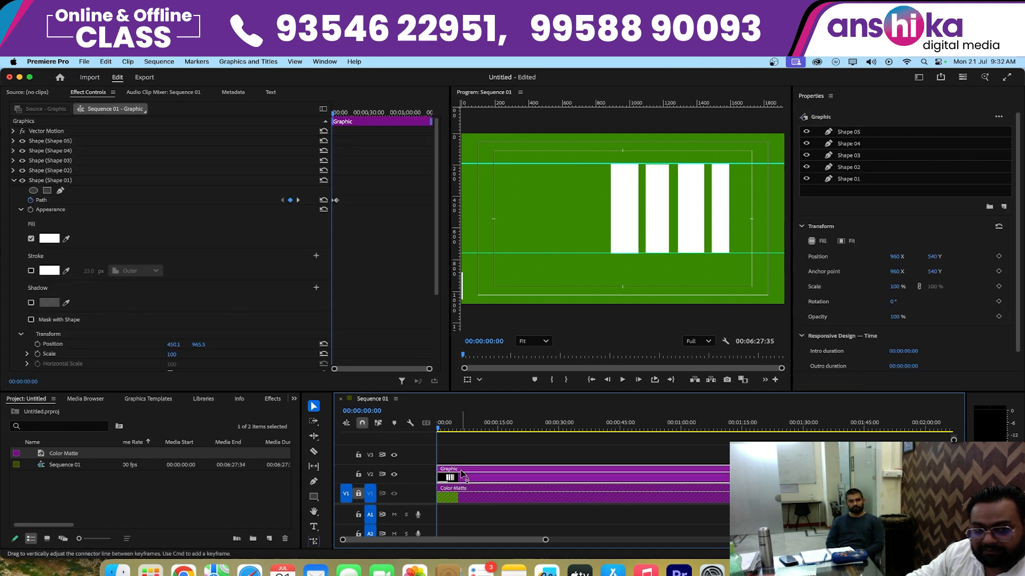
{"action": "left_click", "coordinate": [23, 142]}
{"action": "left_click", "coordinate": [23, 141]}
{"action": "left_click", "coordinate": [23, 141]}
{"action": "left_click", "coordinate": [22, 141]}
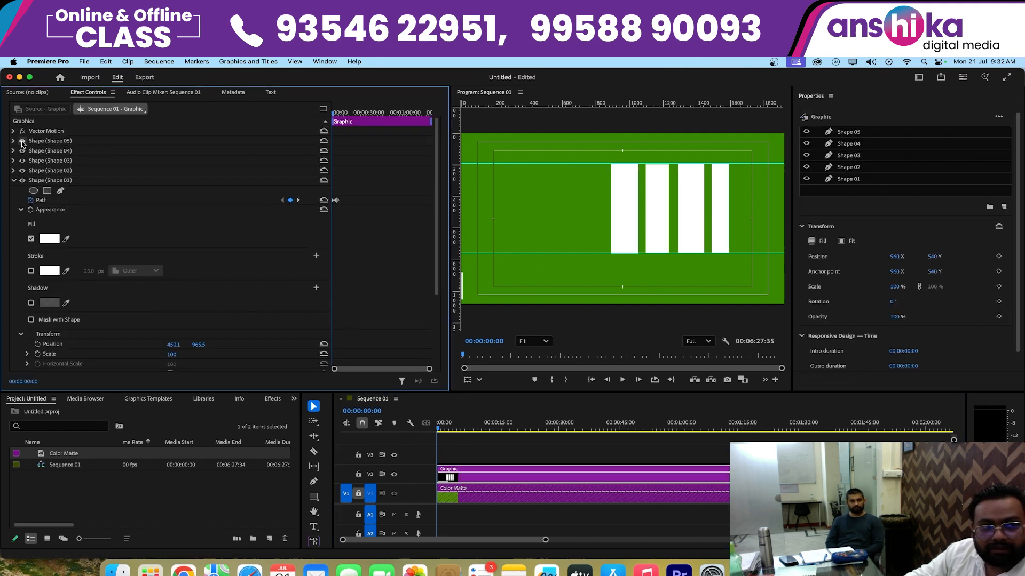
{"action": "left_click", "coordinate": [13, 142]}
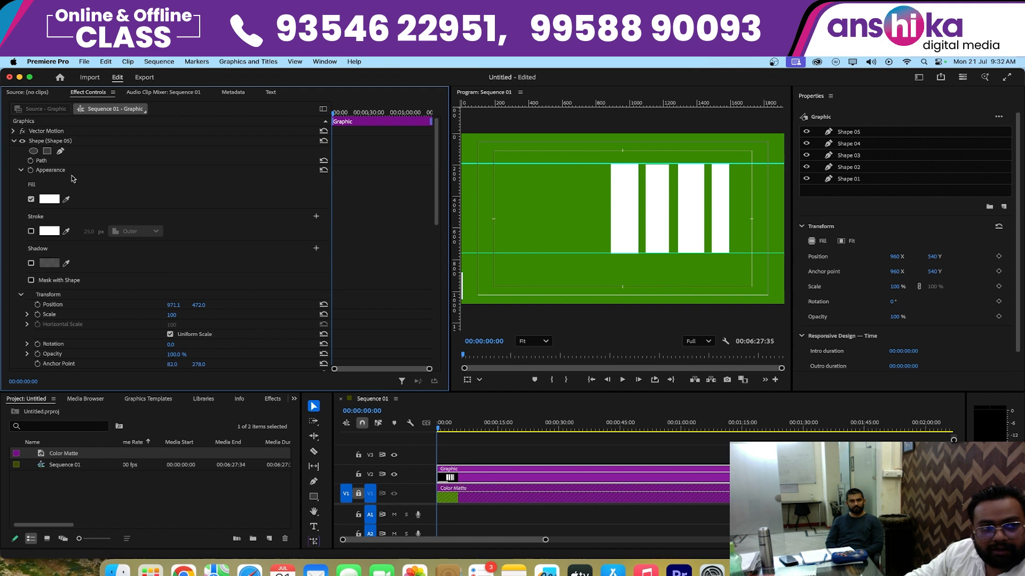
{"action": "left_click", "coordinate": [31, 161]}
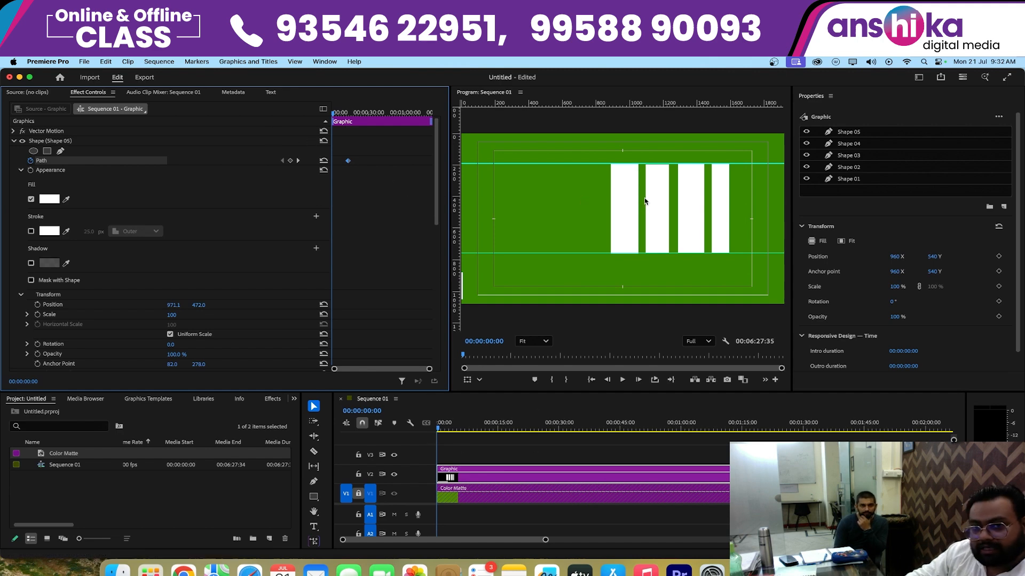
- At 00:00:00:00, collapse Shape 05 from its top edge down to the lower guide, and play back its growth
{"action": "left_click", "coordinate": [629, 190]}
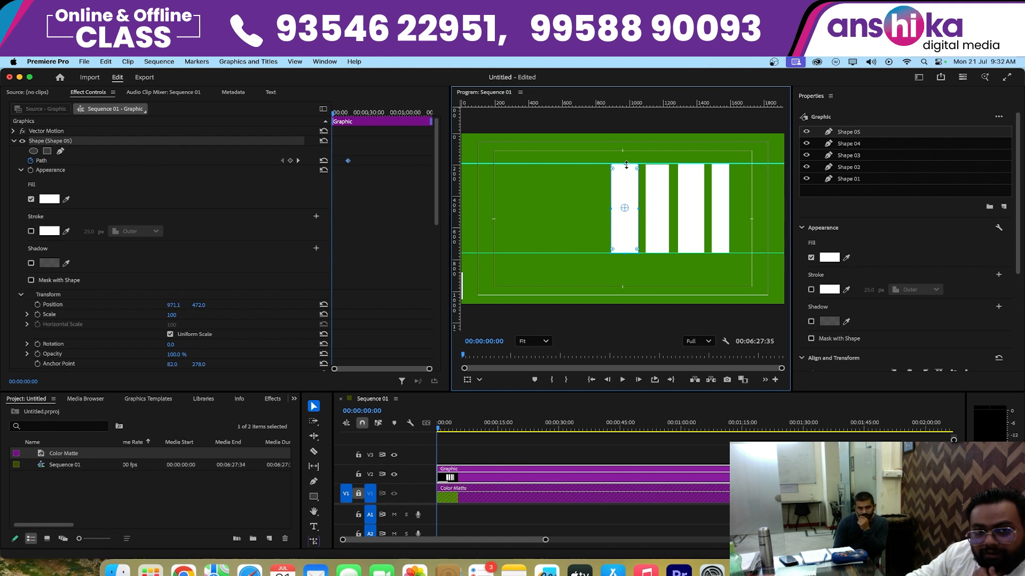
{"action": "left_click_drag", "start_coordinate": [626, 170], "coordinate": [619, 253]}
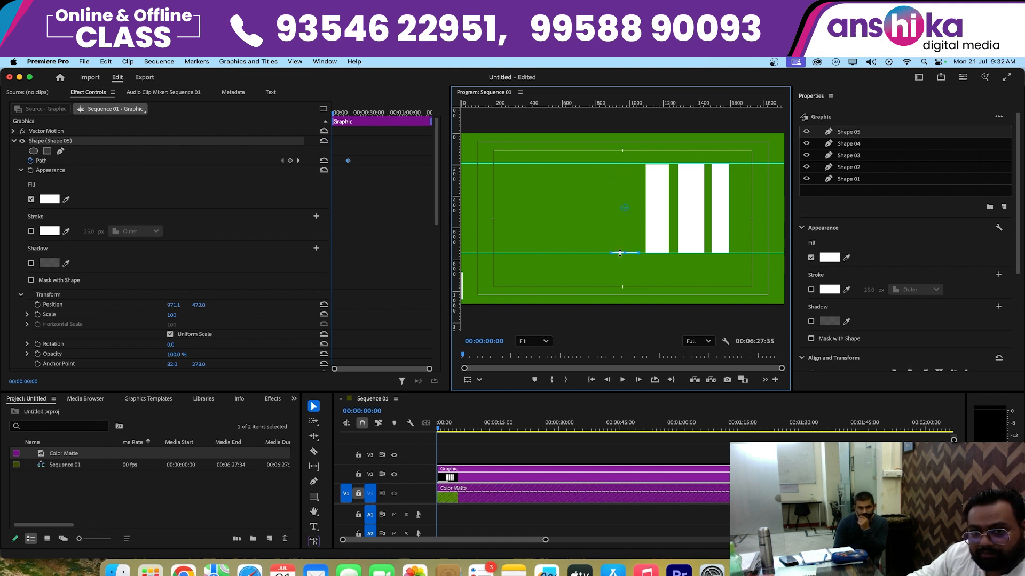
{"action": "key", "text": "space"}
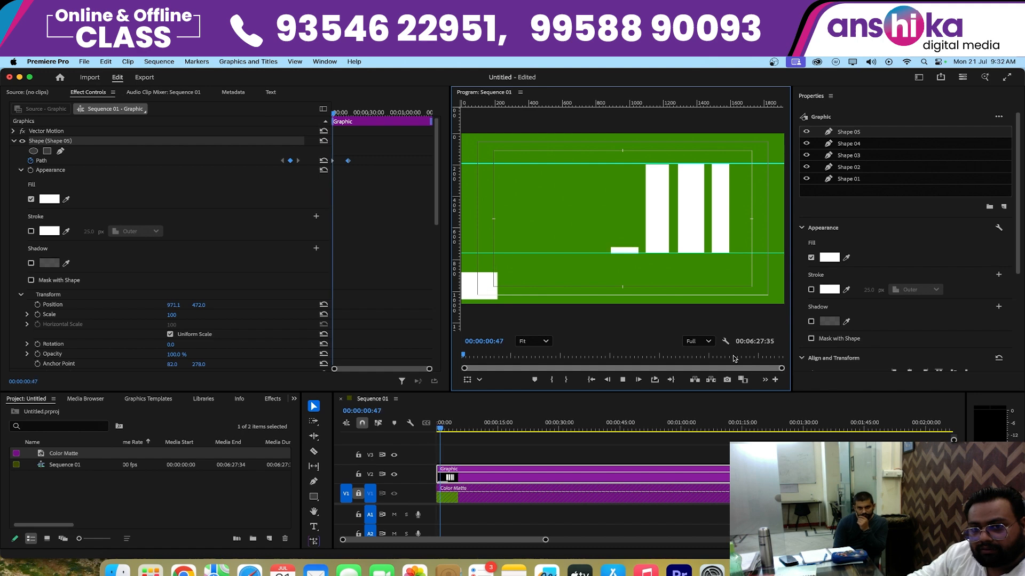
{"action": "key", "text": "space"}
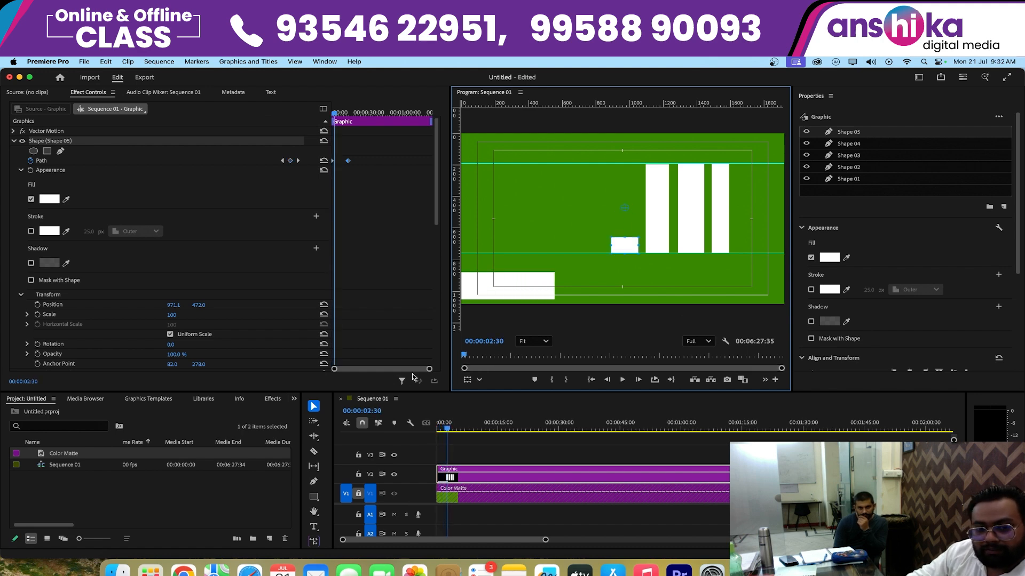
- Move Shape 05's full-height Path keyframe earlier to about 00:00:02:30 and play the animation from the start
{"action": "left_click_drag", "start_coordinate": [430, 369], "coordinate": [406, 369]}
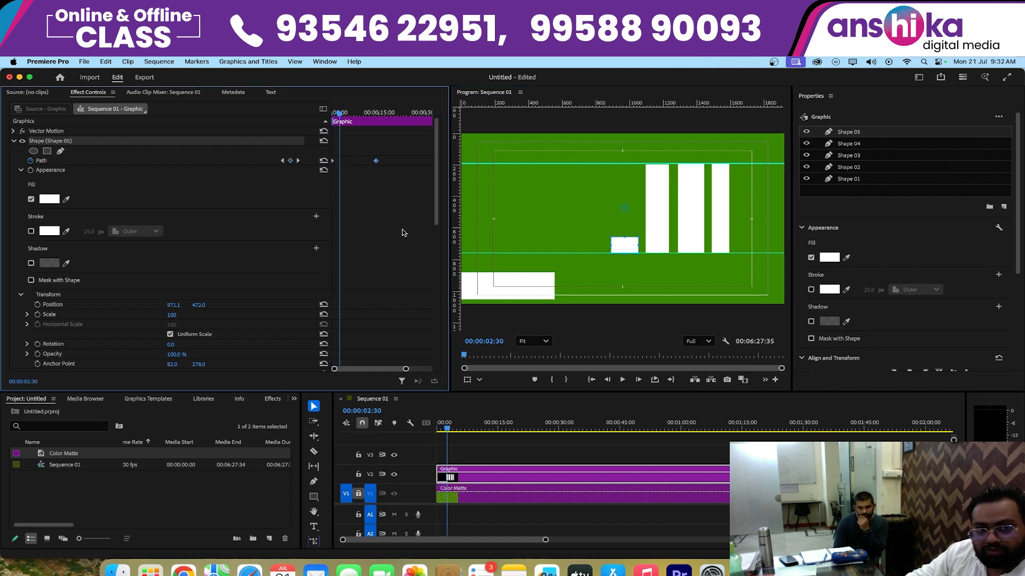
{"action": "left_click_drag", "start_coordinate": [376, 162], "coordinate": [340, 161]}
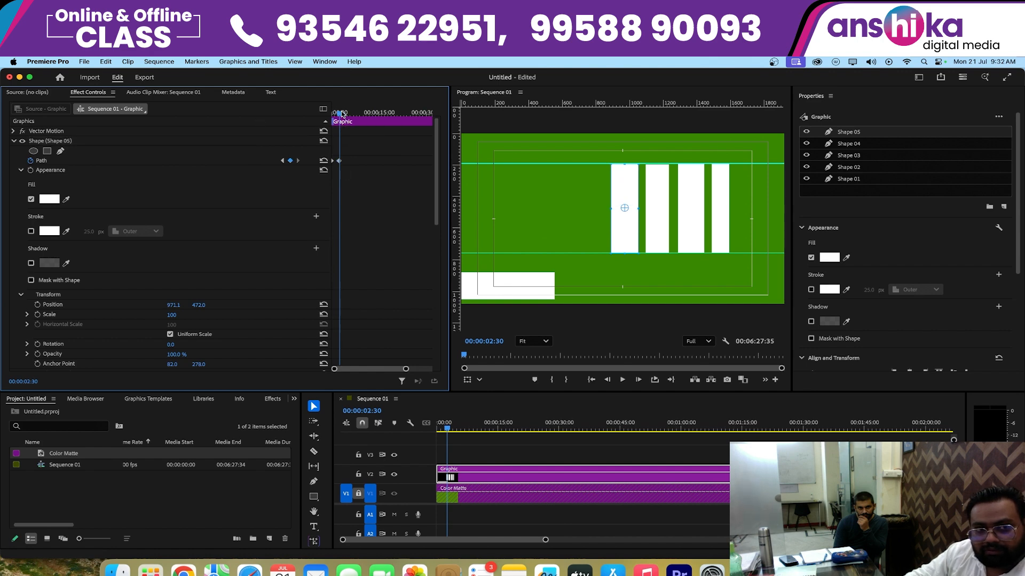
{"action": "left_click_drag", "start_coordinate": [342, 114], "coordinate": [288, 120]}
{"action": "key", "text": "space"}
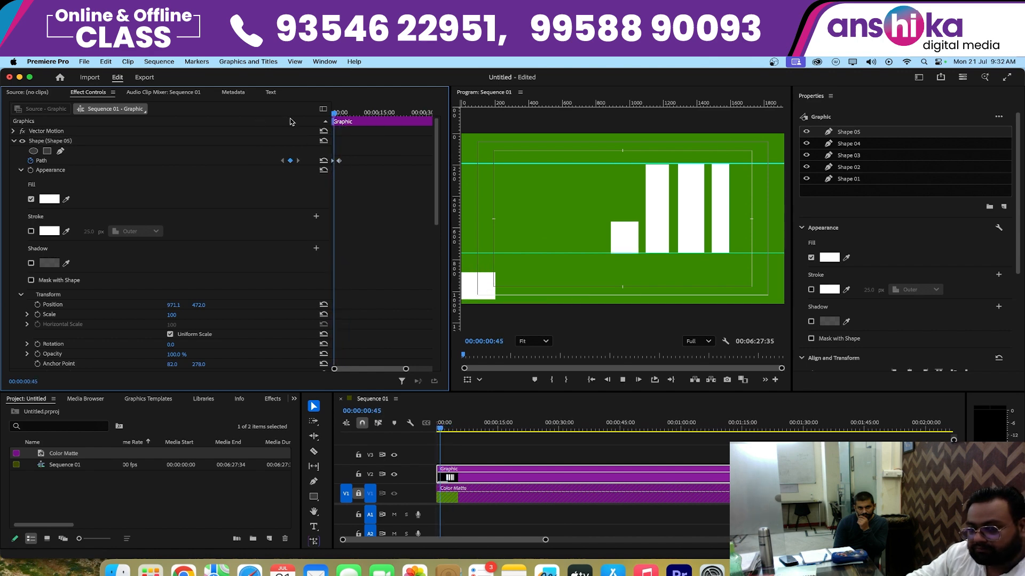
{"action": "key", "text": "space"}
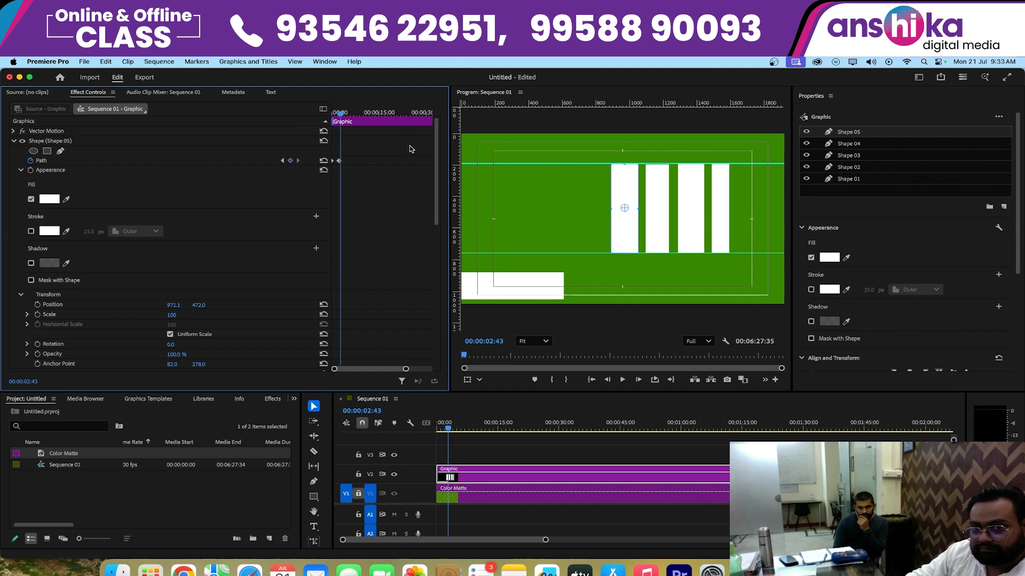
- Lower the top edge of Shape 04 so the rectangle stands noticeably shorter than its neighbours, and keep it selected
{"action": "left_click", "coordinate": [664, 225]}
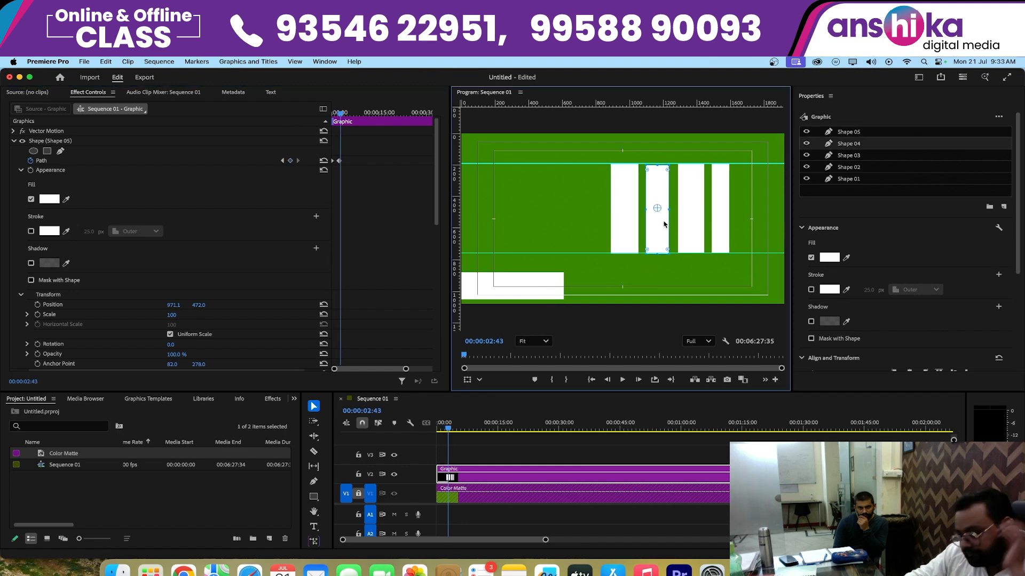
{"action": "left_click_drag", "start_coordinate": [654, 167], "coordinate": [656, 191]}
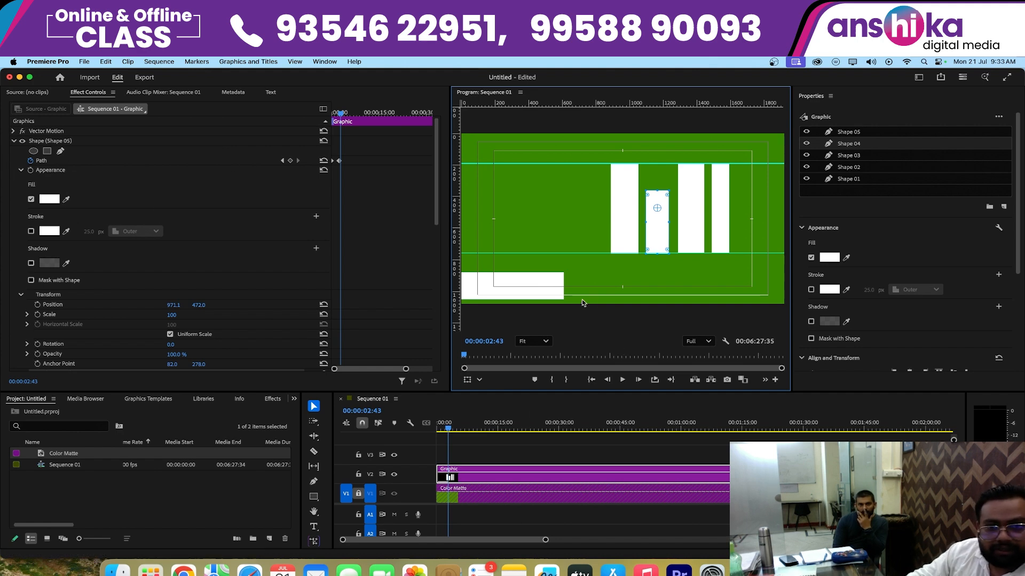
{"action": "left_click", "coordinate": [697, 230]}
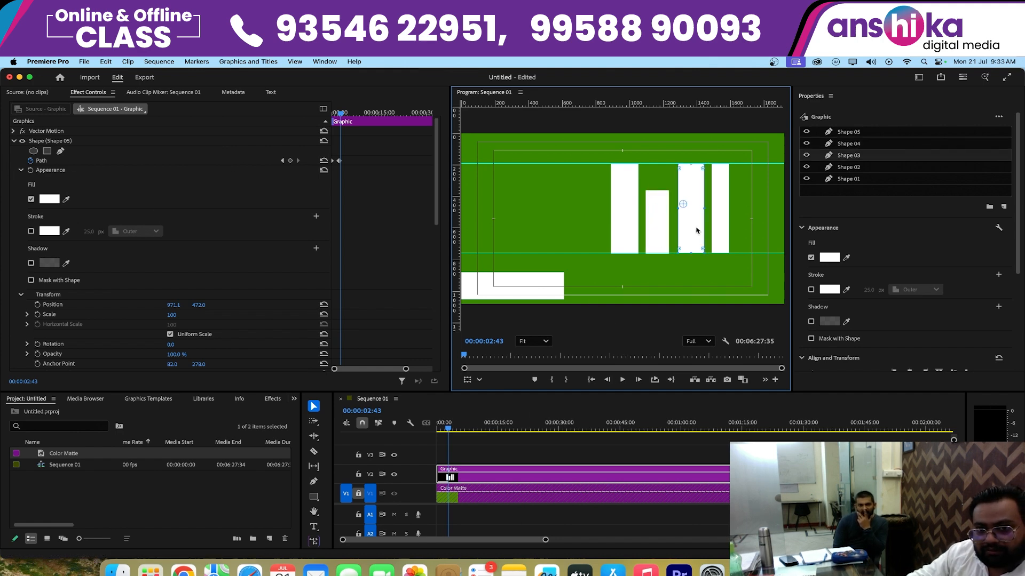
{"action": "left_click", "coordinate": [651, 229]}
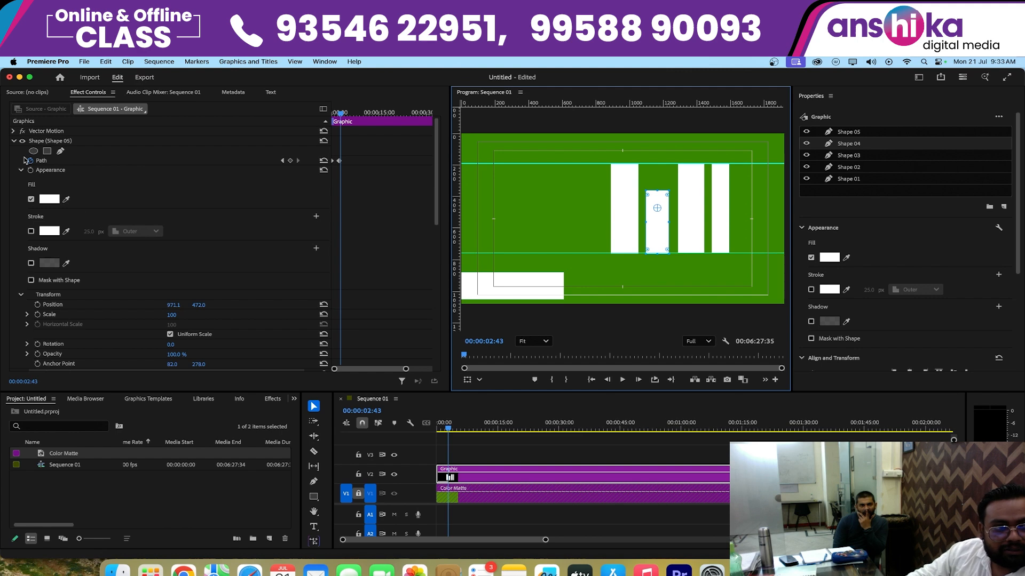
- Toggle Shape 04's visibility to identify its layer, and enable its Path animation at 00:00:02:43
{"action": "left_click", "coordinate": [14, 142]}
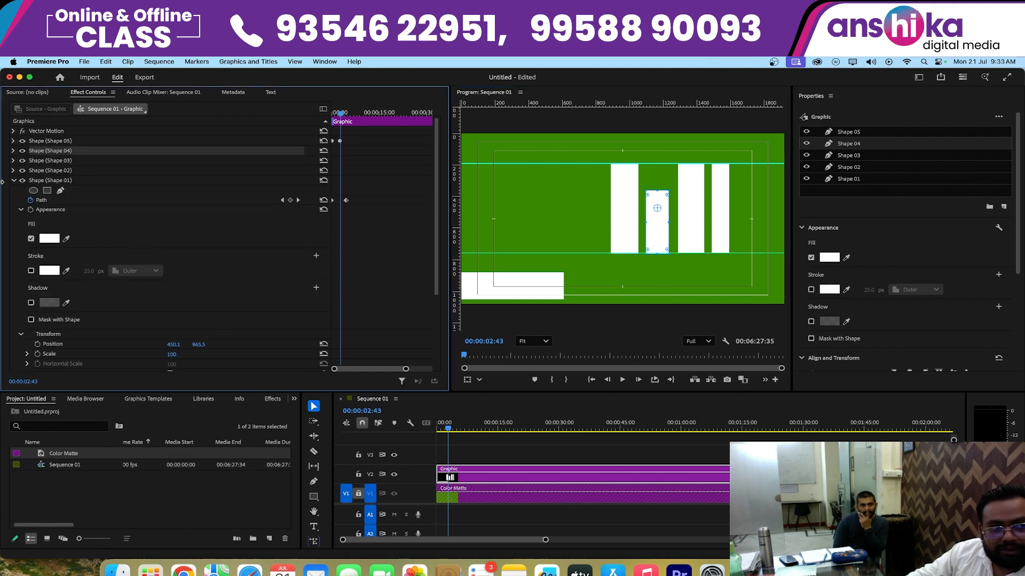
{"action": "left_click", "coordinate": [23, 151]}
{"action": "left_click", "coordinate": [23, 151]}
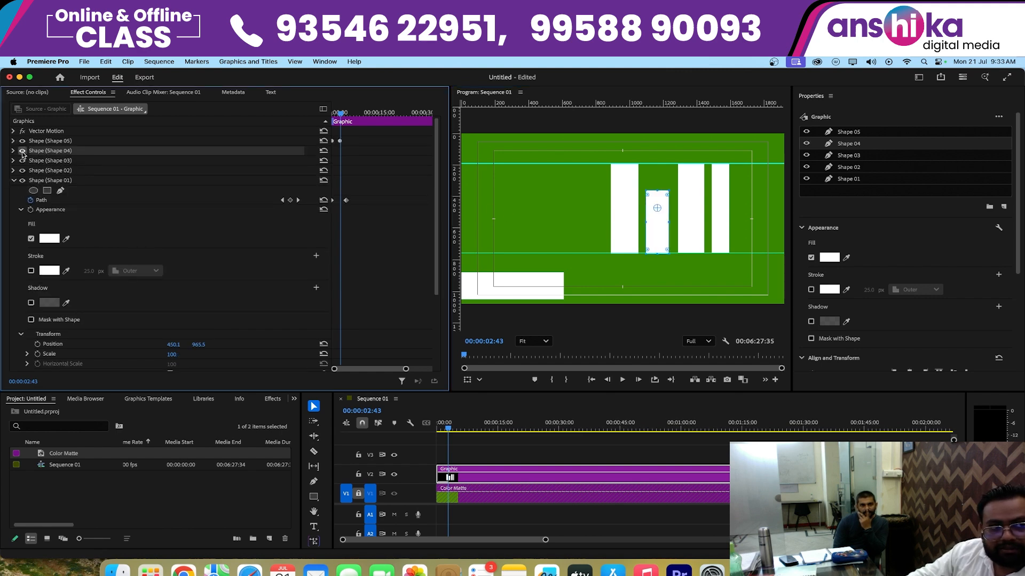
{"action": "left_click", "coordinate": [23, 151]}
{"action": "left_click", "coordinate": [22, 151]}
{"action": "left_click", "coordinate": [14, 152]}
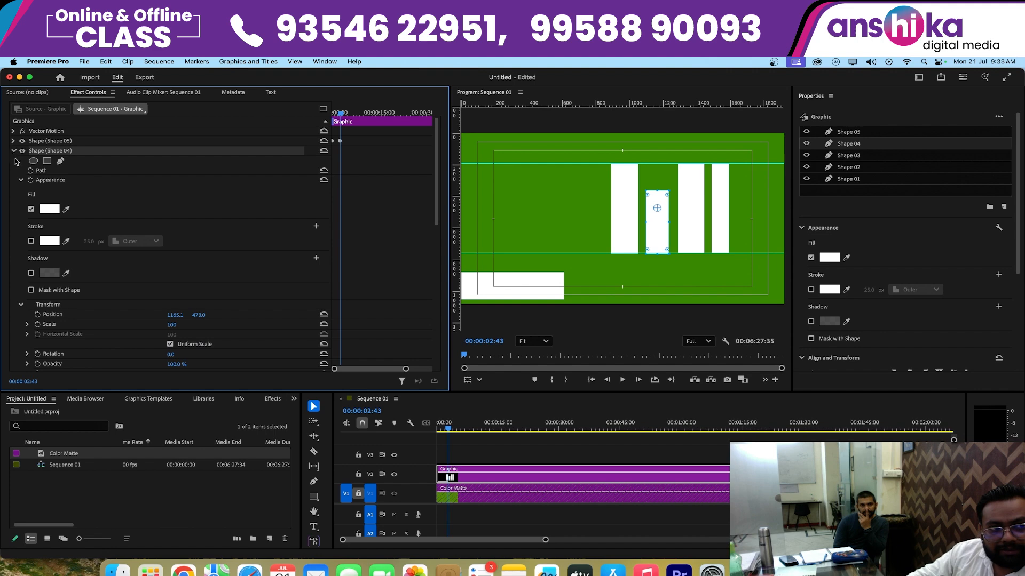
{"action": "left_click", "coordinate": [30, 171]}
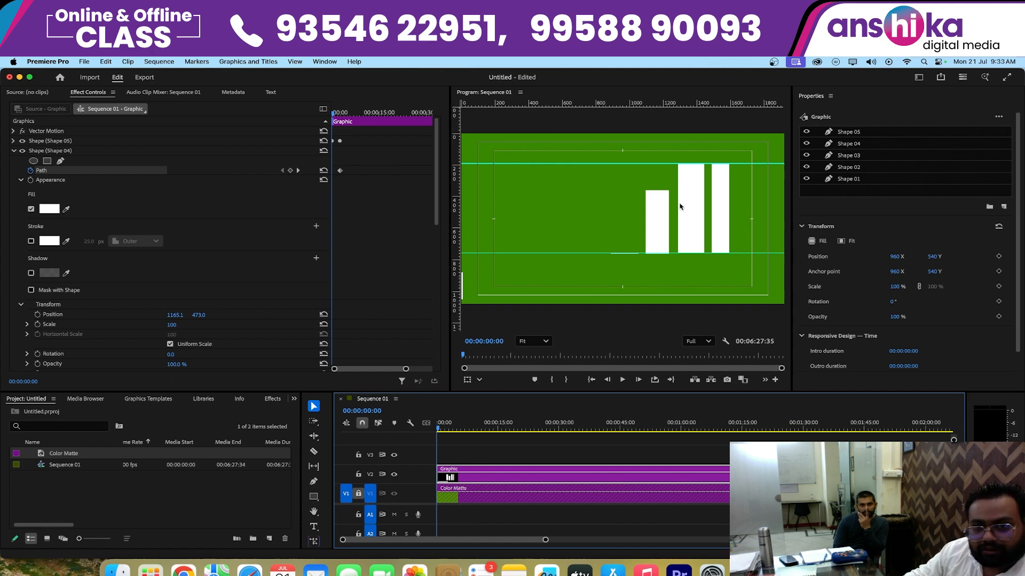
- At 00:00:00:00, collapse Shape 04 from its top edge down to the lower guide and play back the animation
{"action": "left_click", "coordinate": [654, 205]}
{"action": "left_click_drag", "start_coordinate": [659, 194], "coordinate": [654, 250]}
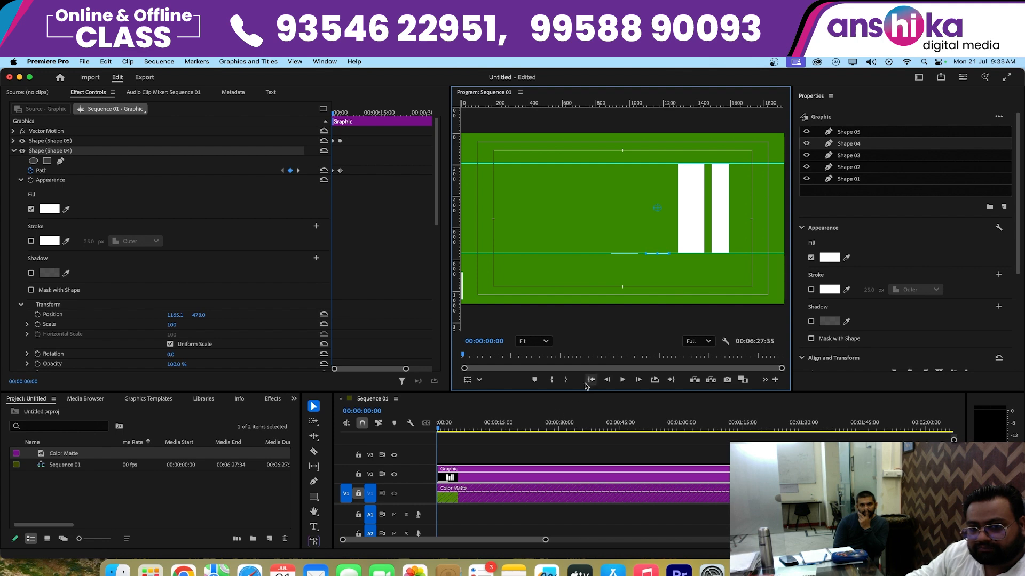
{"action": "key", "text": "space"}
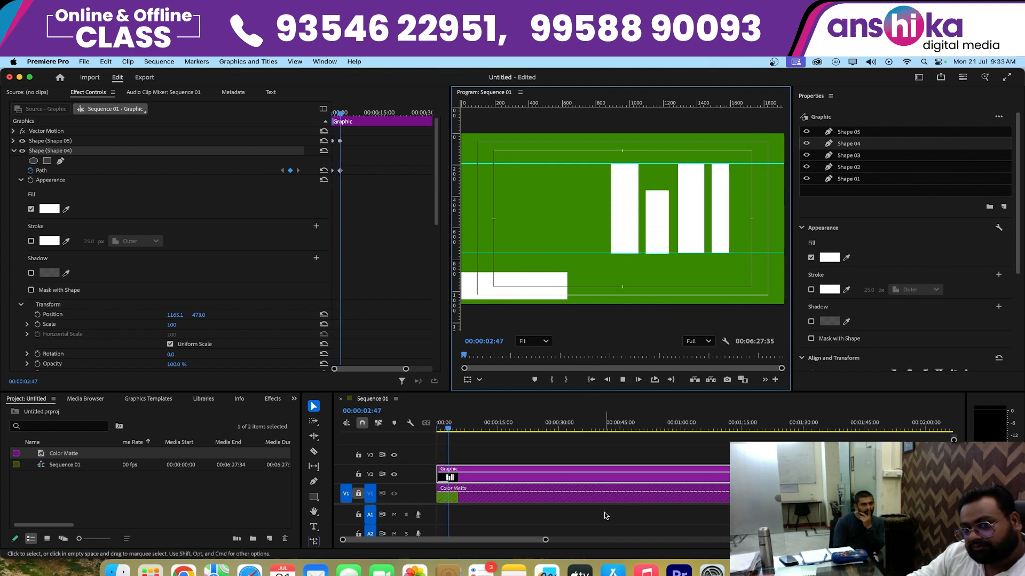
- Stop playback and lower the top edge of Shape 03 so it becomes the shortest of the upright rectangles
{"action": "key", "text": "space"}
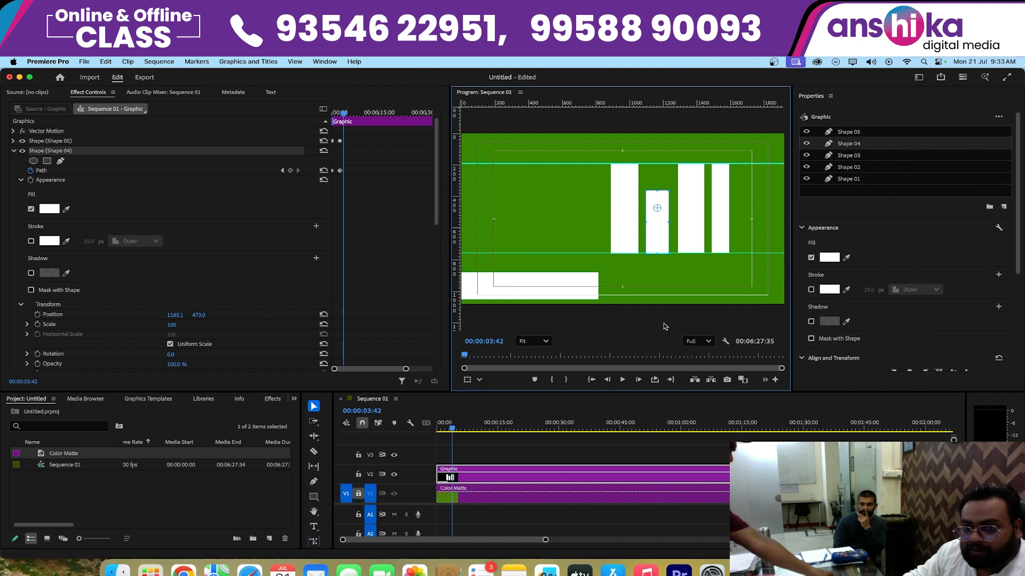
{"action": "left_click", "coordinate": [692, 222]}
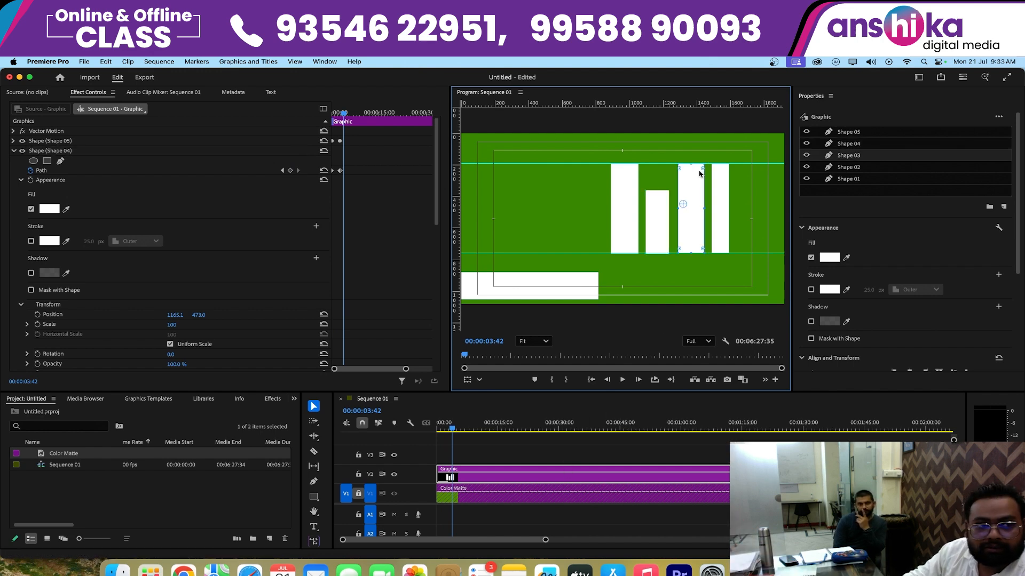
{"action": "left_click", "coordinate": [14, 151]}
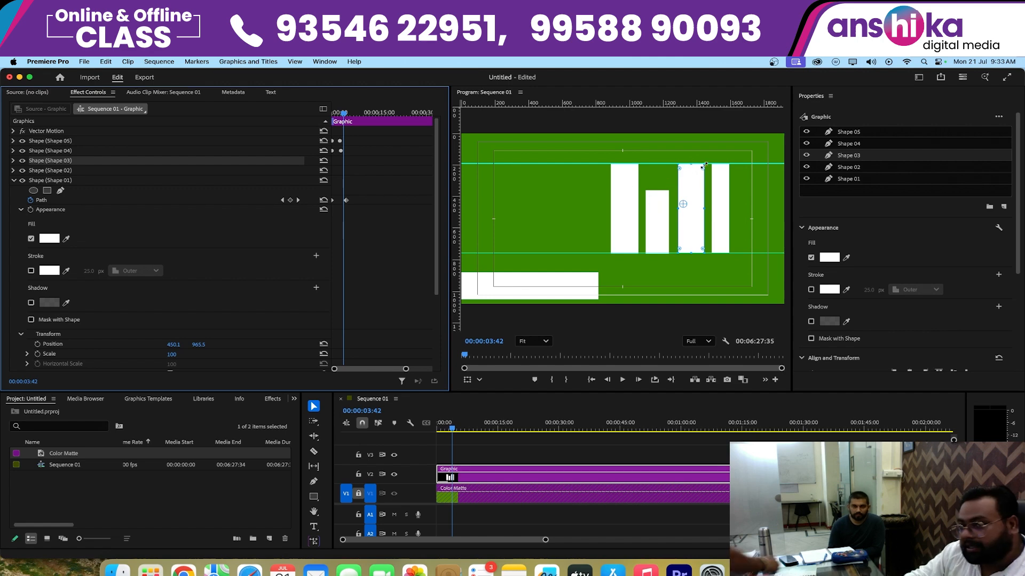
{"action": "left_click_drag", "start_coordinate": [691, 165], "coordinate": [689, 230]}
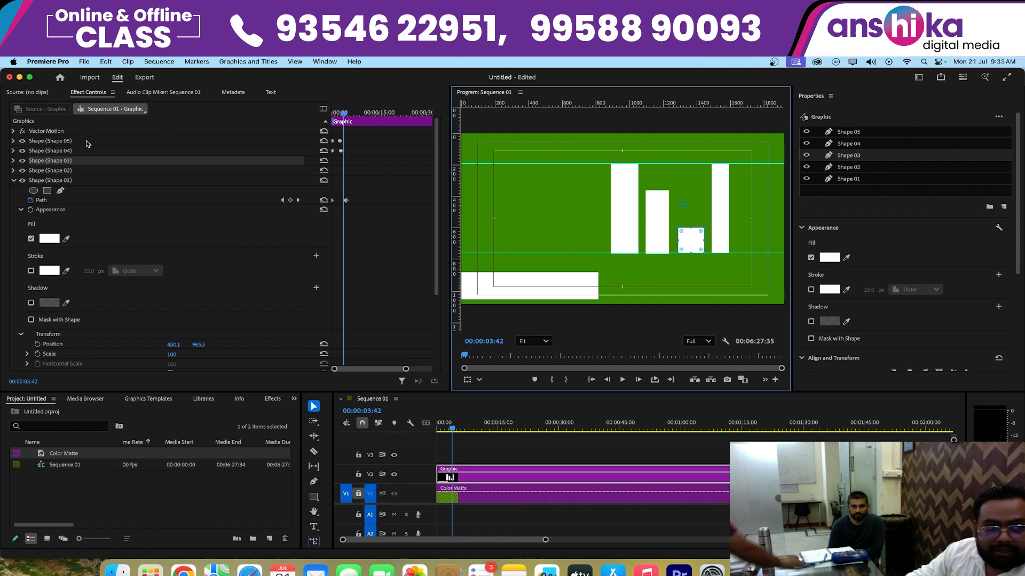
- Toggle Shape 03's visibility to identify its layer, and enable its Path animation at 00:00:03:42
{"action": "left_click", "coordinate": [22, 161]}
{"action": "left_click", "coordinate": [23, 163]}
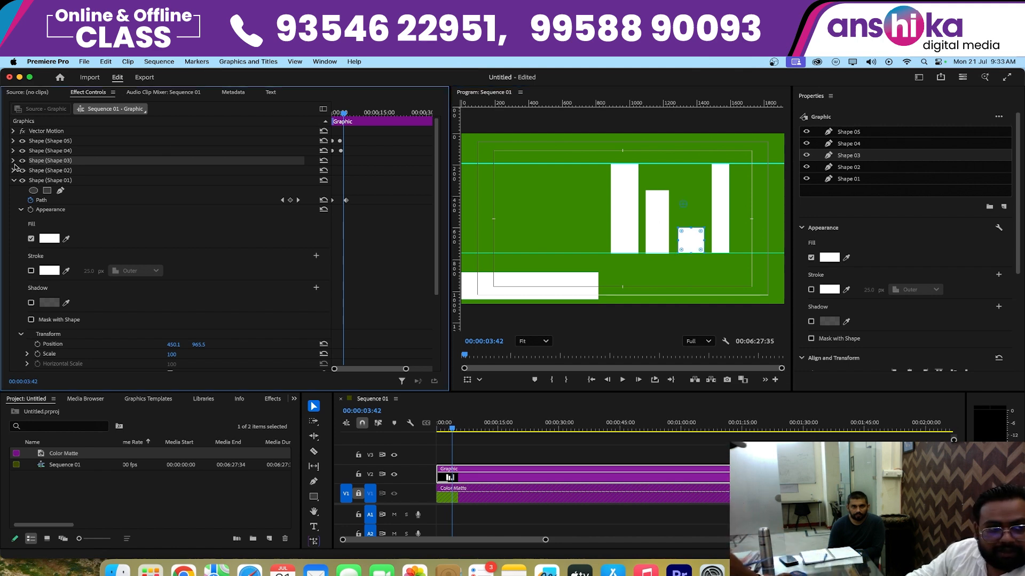
{"action": "left_click", "coordinate": [14, 161]}
{"action": "left_click", "coordinate": [31, 181]}
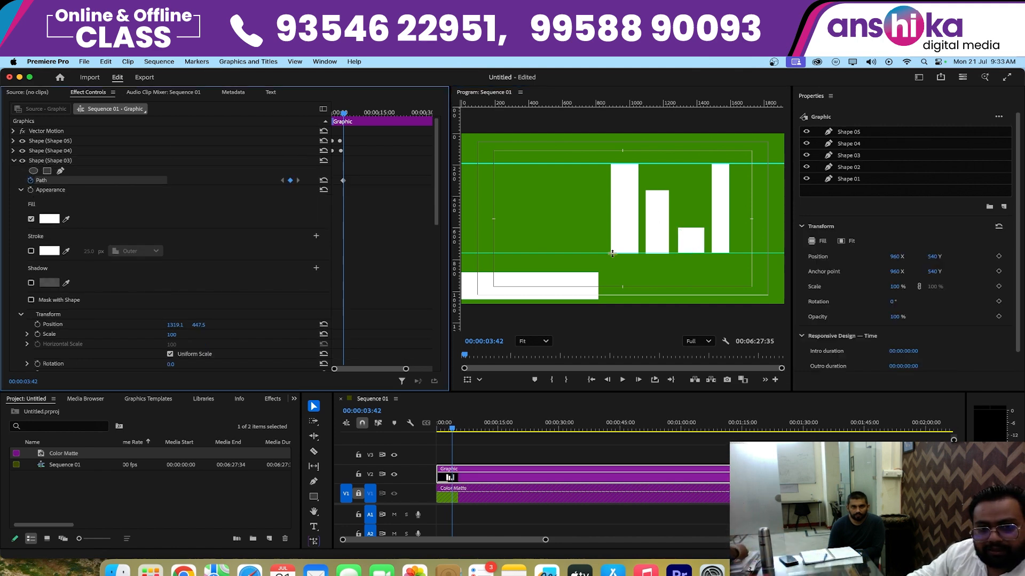
- At 00:00:00:00, collapse Shape 03 from its top edge down to the lower guide and inspect the baseline up close
{"action": "left_click", "coordinate": [435, 424]}
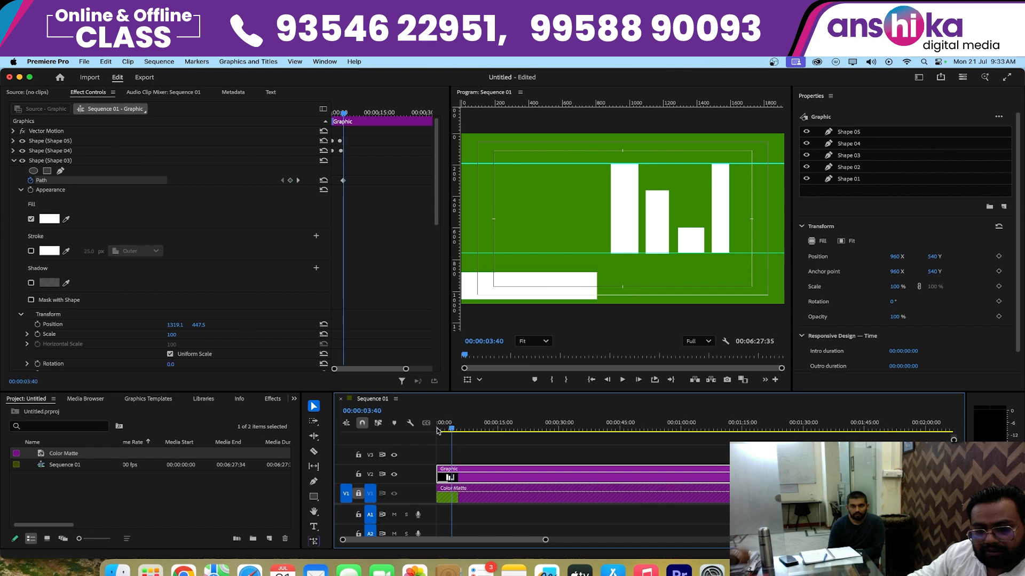
{"action": "key", "text": "Home"}
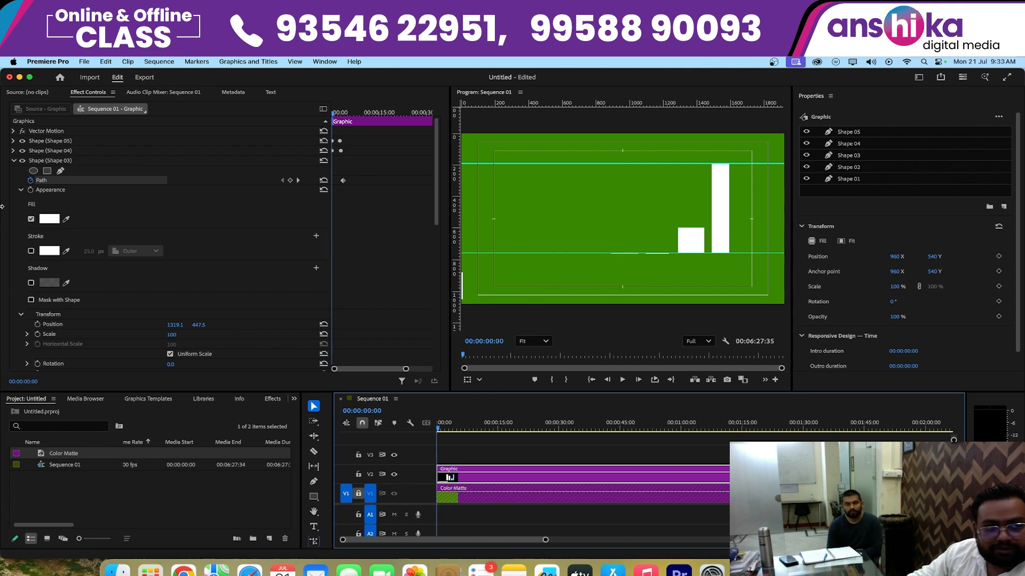
{"action": "left_click", "coordinate": [692, 231]}
{"action": "left_click_drag", "start_coordinate": [691, 235], "coordinate": [691, 253]}
{"action": "scroll", "coordinate": [724, 277], "scroll_direction": "up", "scroll_amount": 3}
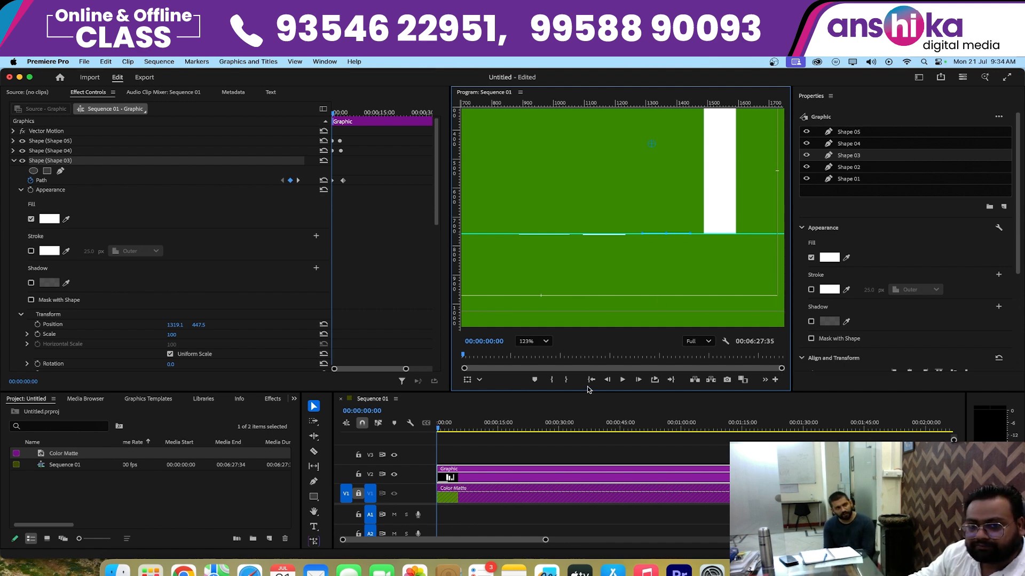
{"action": "scroll", "coordinate": [647, 269], "scroll_direction": "up", "scroll_amount": 2}
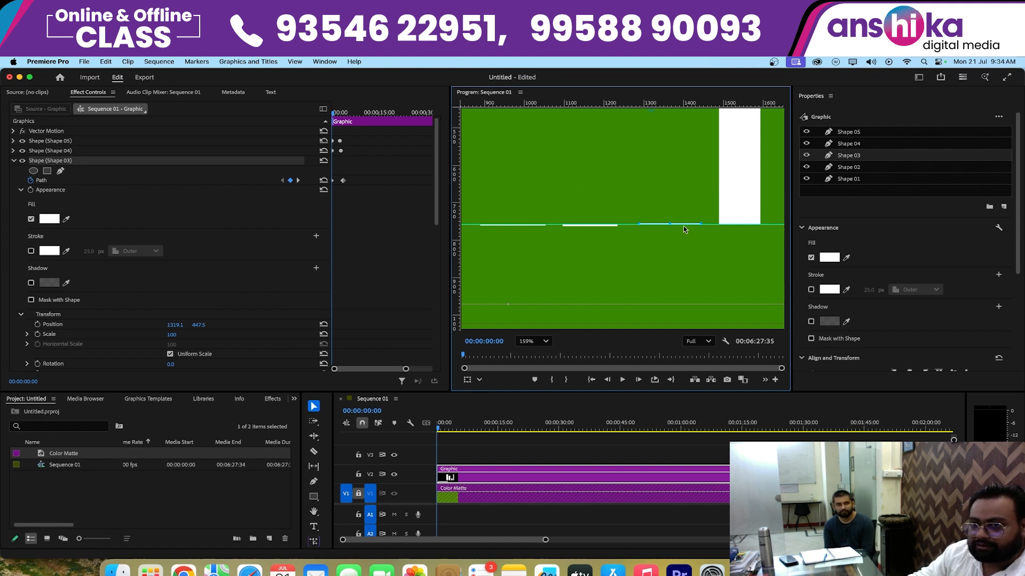
- Fit the whole frame in the program view and lower Shape 02's top edge to somewhat below the upper guide
{"action": "left_click", "coordinate": [746, 189]}
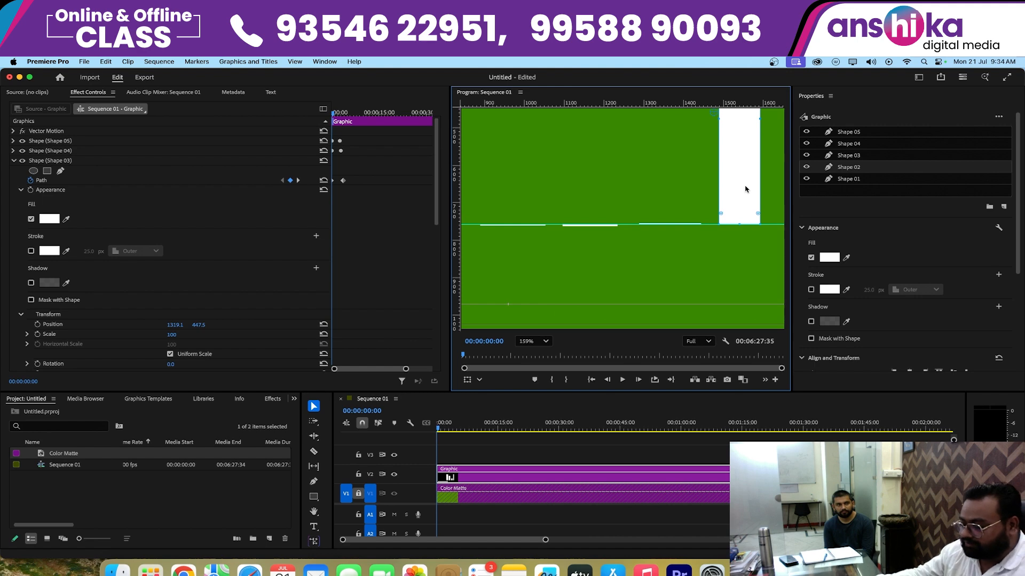
{"action": "key", "text": "grave"}
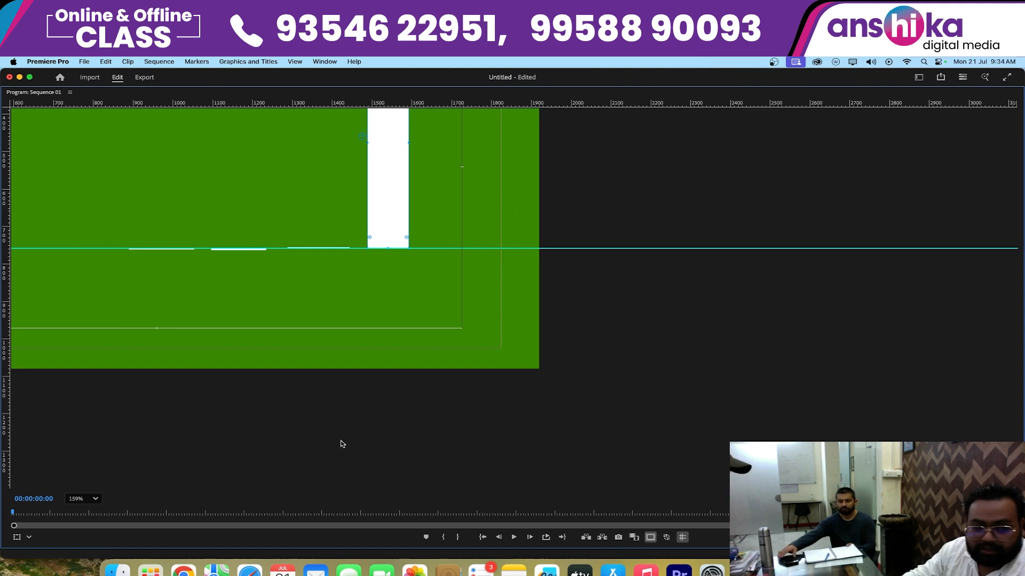
{"action": "left_click", "coordinate": [95, 498]}
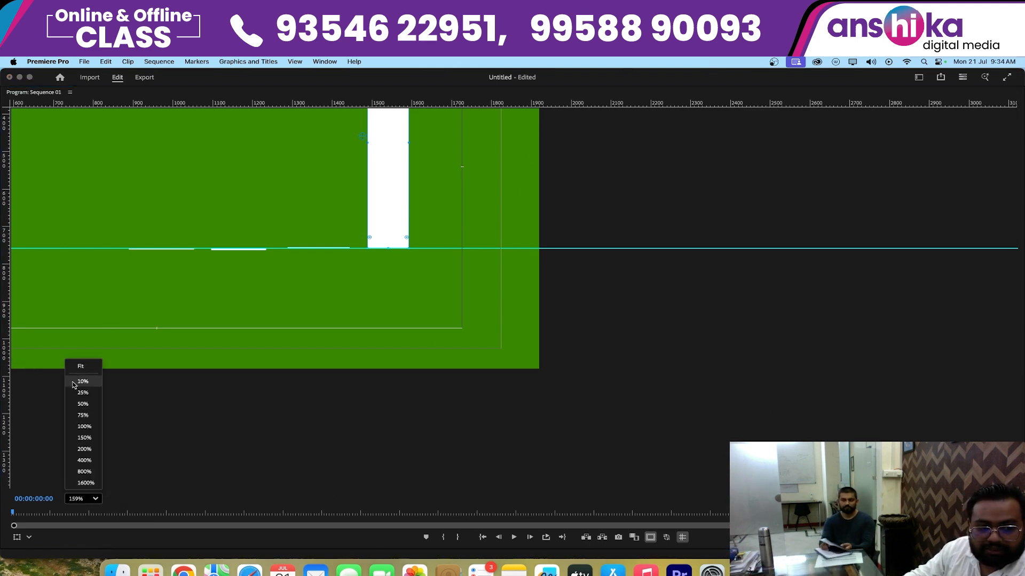
{"action": "left_click", "coordinate": [81, 366]}
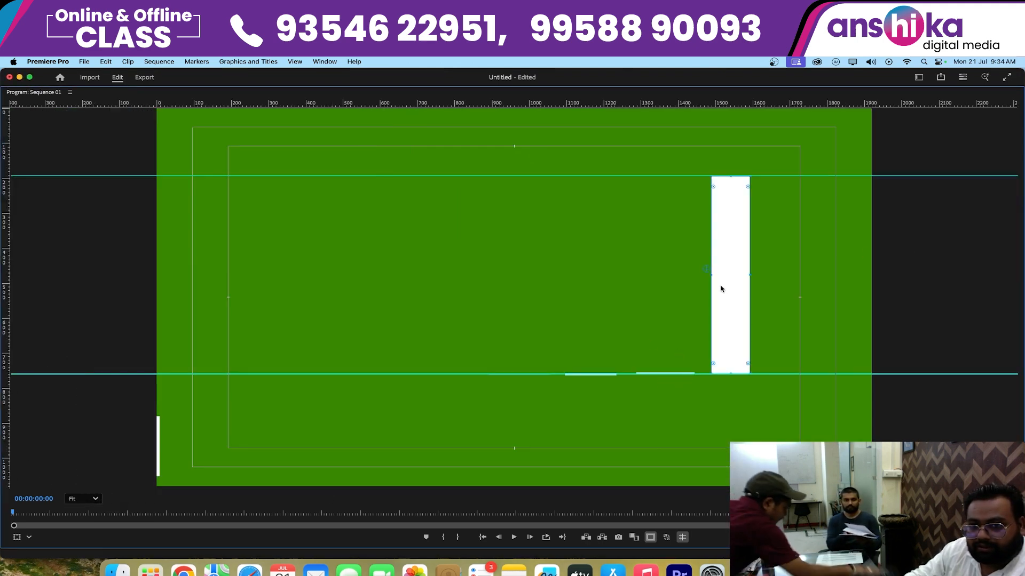
{"action": "key", "text": "grave"}
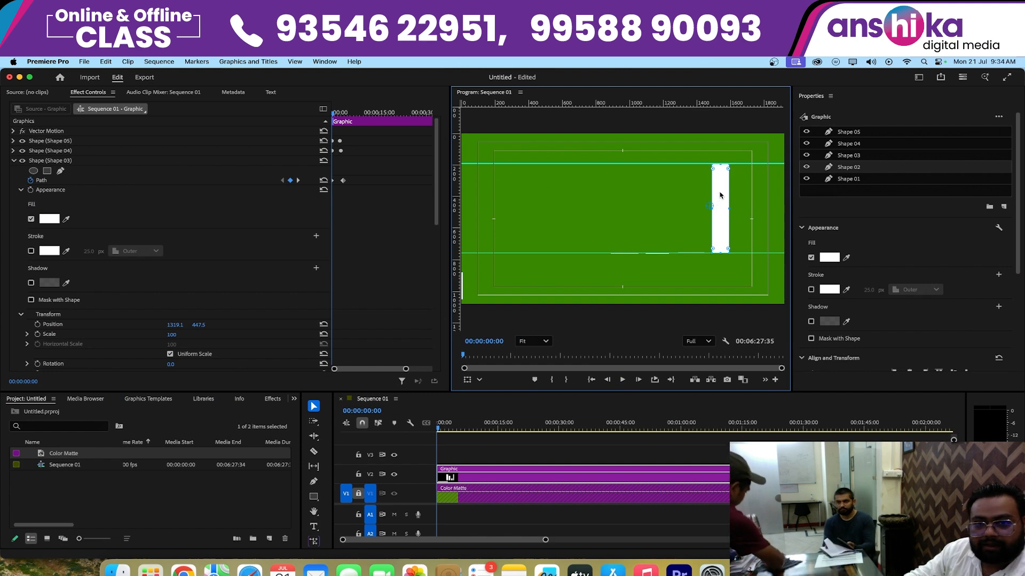
{"action": "left_click_drag", "start_coordinate": [720, 168], "coordinate": [720, 184]}
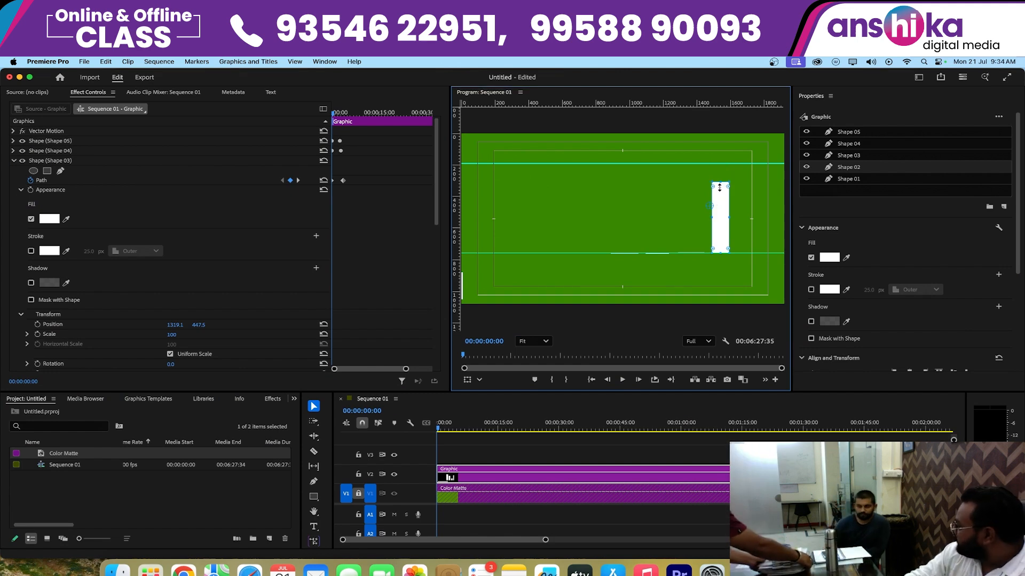
- Identify Shape 02's layer by toggling its visibility, and enable its Path animation at 00:00:00:38
{"action": "left_click", "coordinate": [448, 428]}
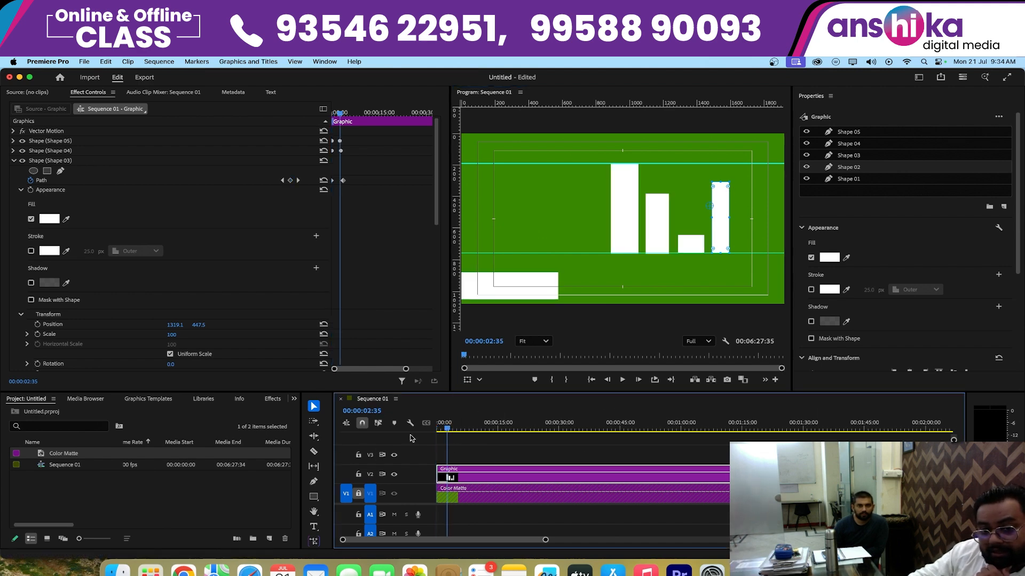
{"action": "left_click_drag", "start_coordinate": [543, 540], "coordinate": [433, 540]}
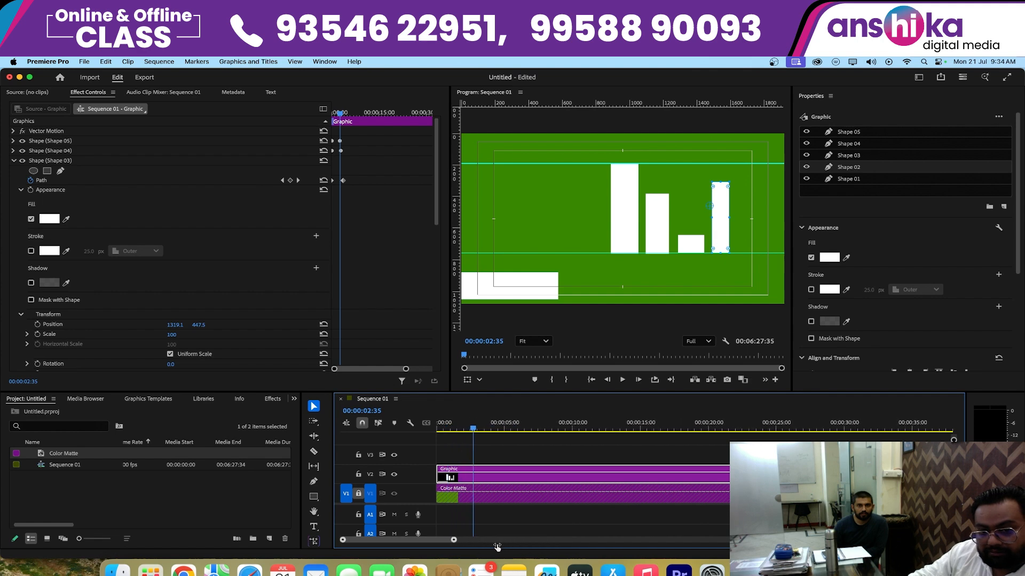
{"action": "left_click", "coordinate": [469, 425]}
{"action": "left_click_drag", "start_coordinate": [469, 425], "coordinate": [452, 435]}
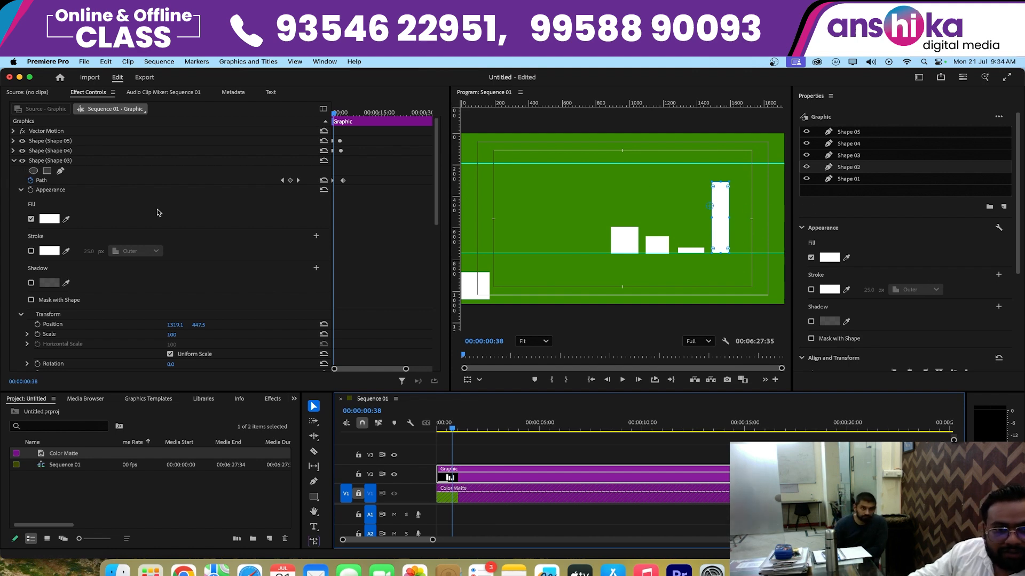
{"action": "left_click", "coordinate": [13, 160]}
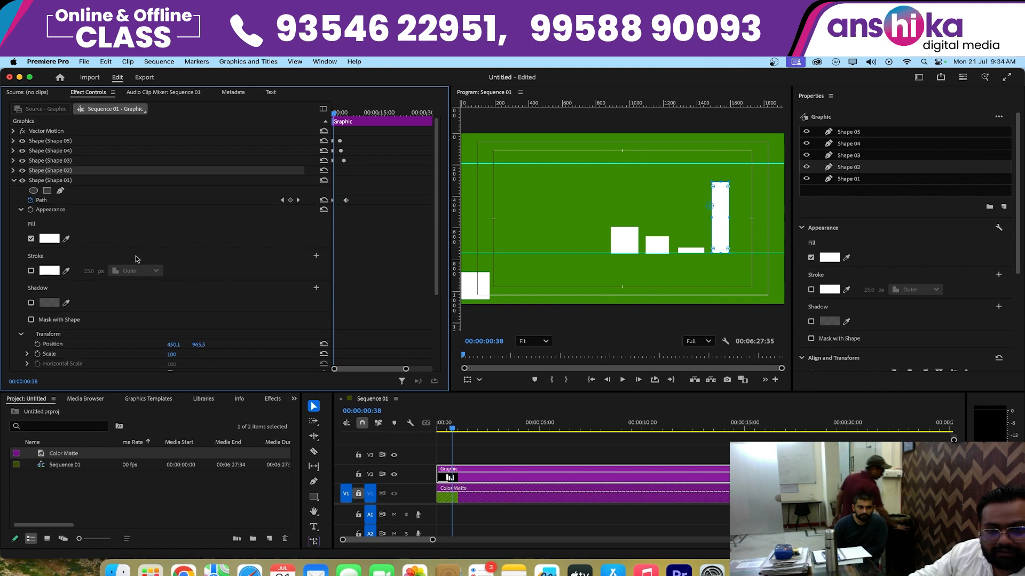
{"action": "left_click", "coordinate": [13, 170]}
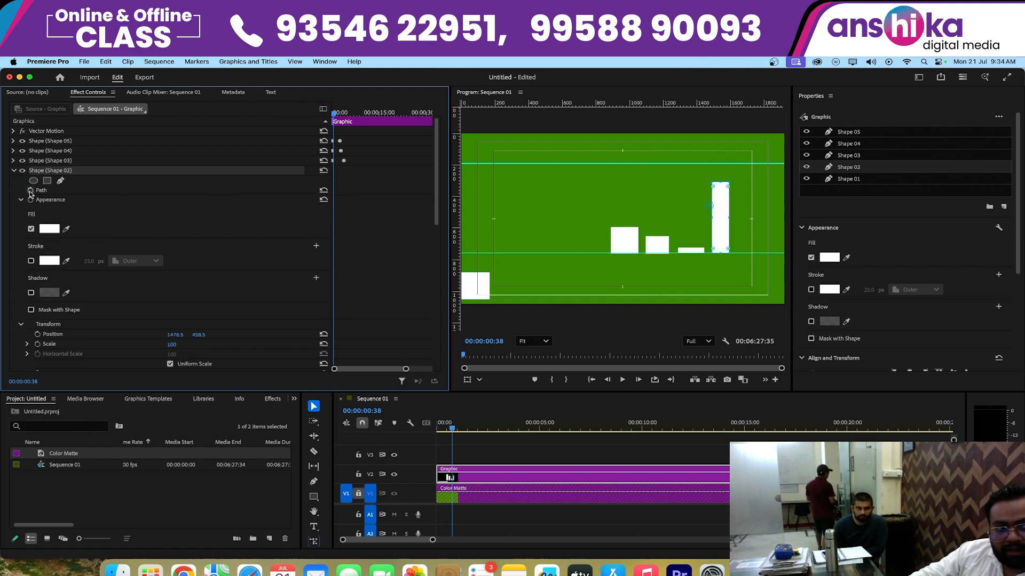
{"action": "left_click", "coordinate": [30, 193]}
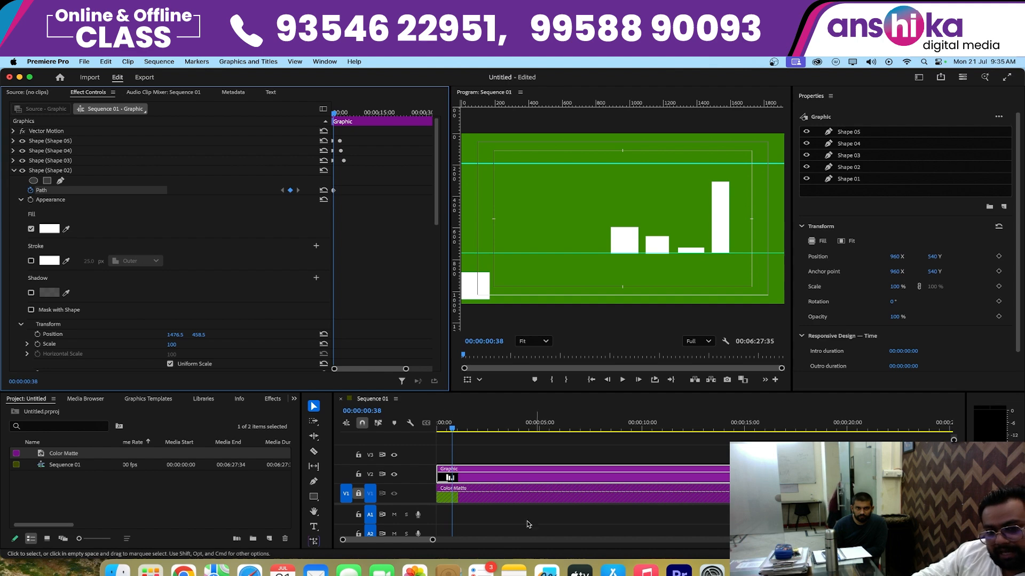
- At 00:00:00:00, collapse Shape 02 from its top edge down to the lower guide
{"action": "left_click_drag", "start_coordinate": [432, 543], "coordinate": [393, 541]}
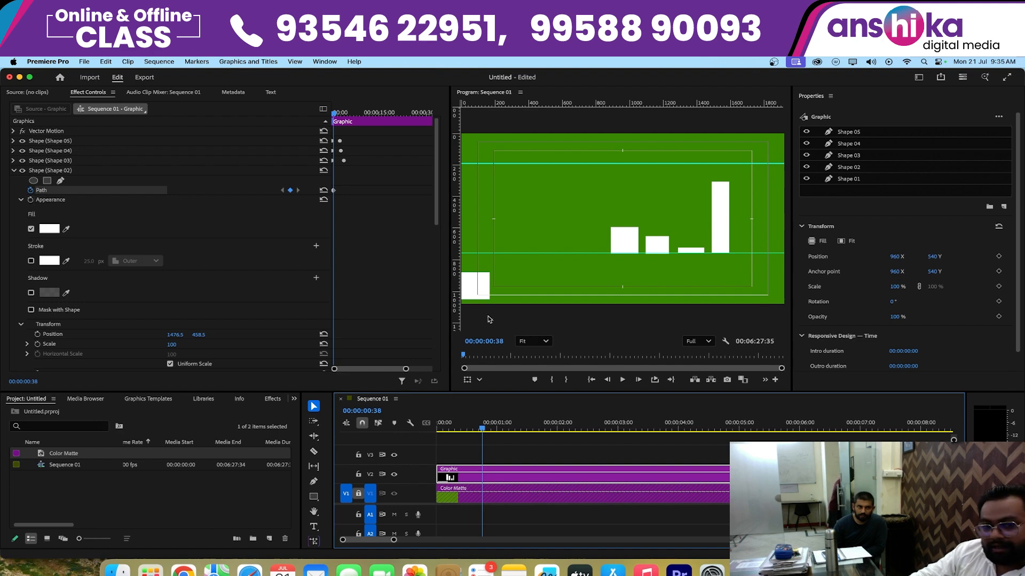
{"action": "left_click_drag", "start_coordinate": [481, 427], "coordinate": [336, 432]}
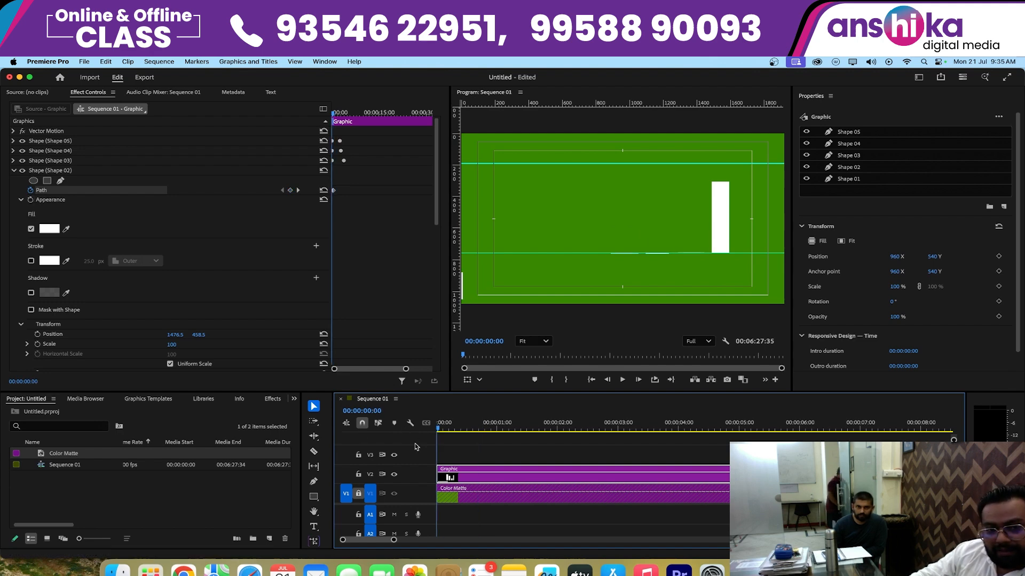
{"action": "left_click", "coordinate": [724, 194]}
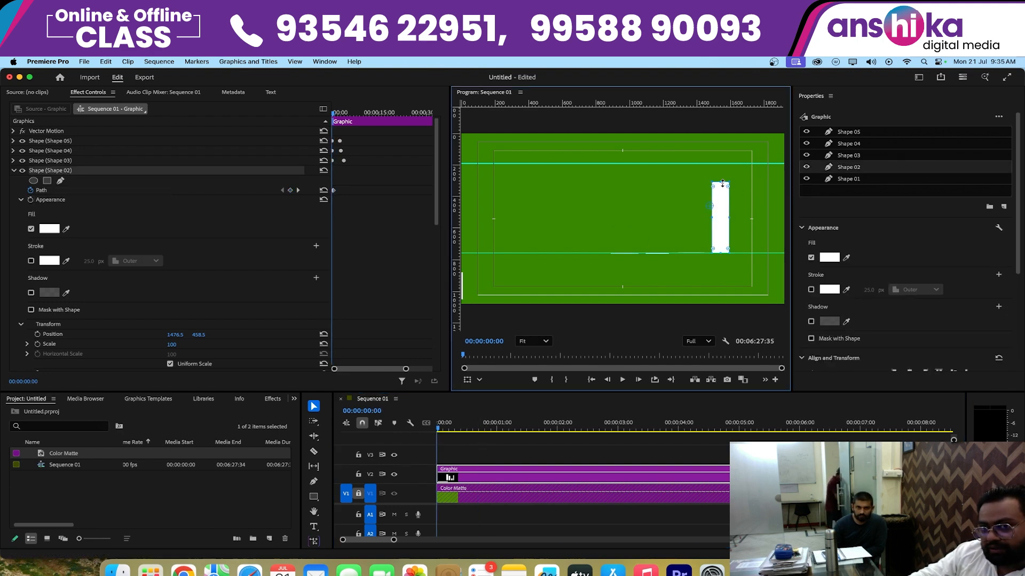
{"action": "left_click_drag", "start_coordinate": [721, 189], "coordinate": [725, 256]}
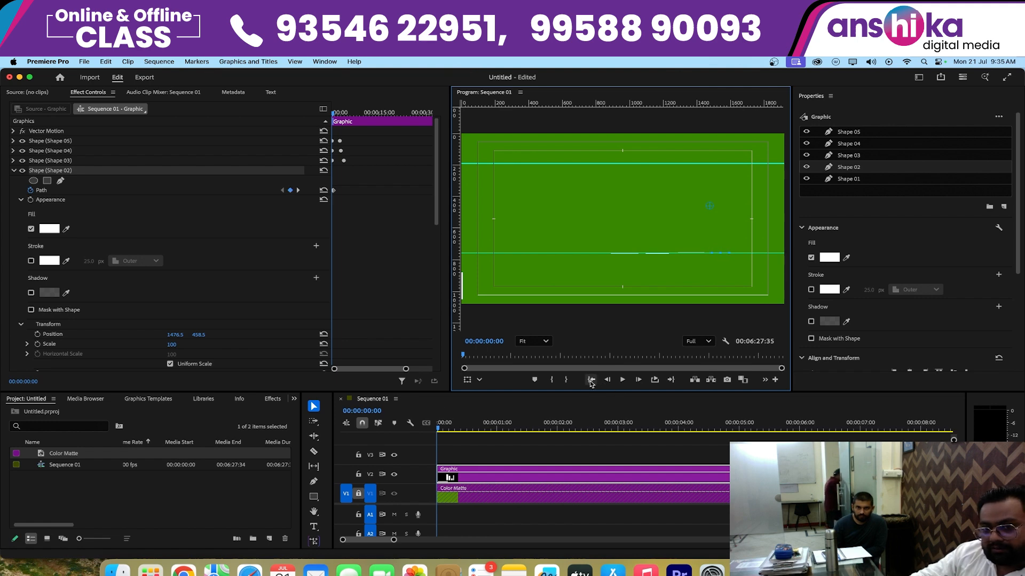
- Deselect the graphic, play the bar animation from the start twice, and return to 00:00:00:00
{"action": "left_click", "coordinate": [594, 450]}
{"action": "key", "text": "space"}
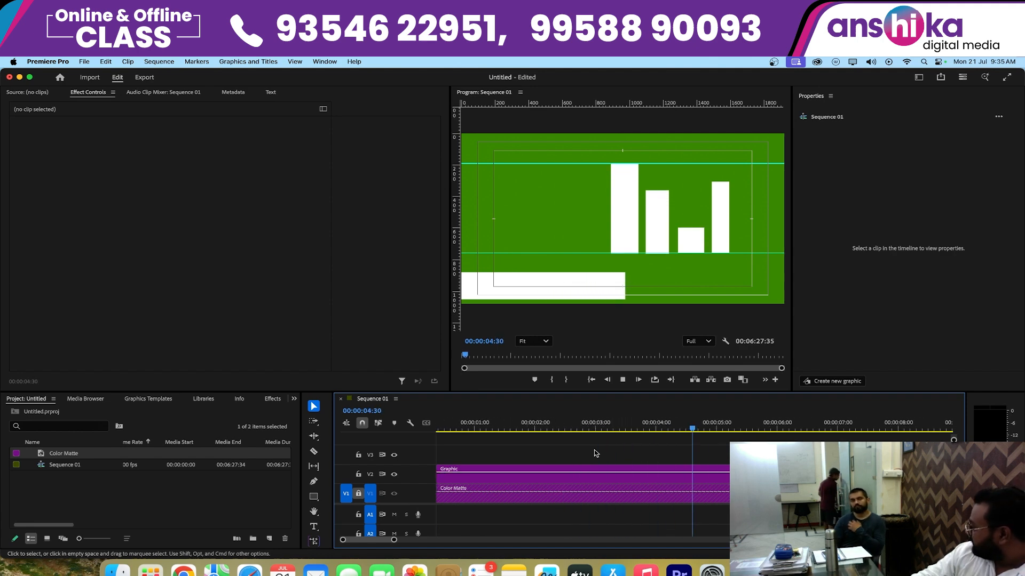
{"action": "key", "text": "space"}
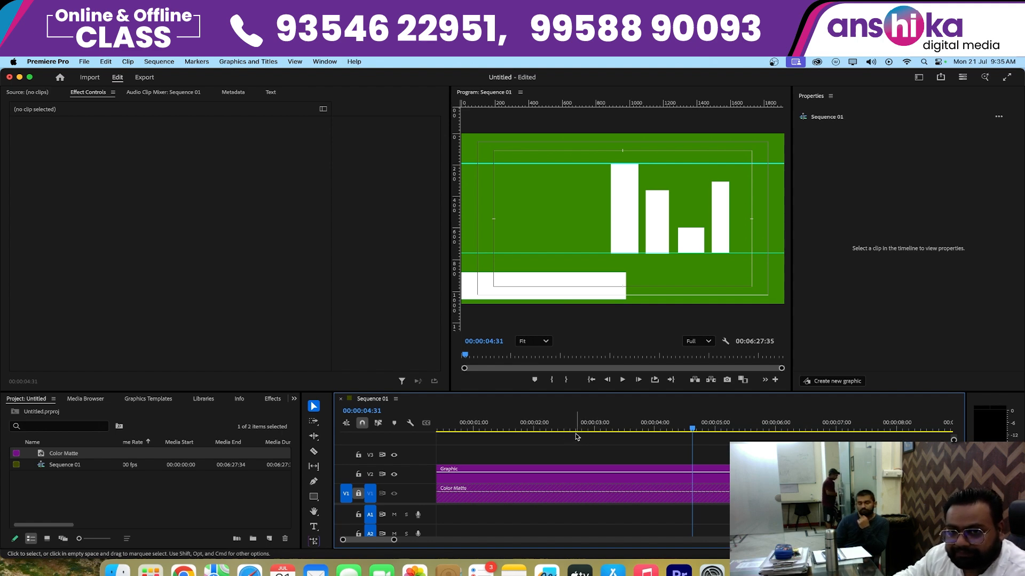
{"action": "key", "text": "Home"}
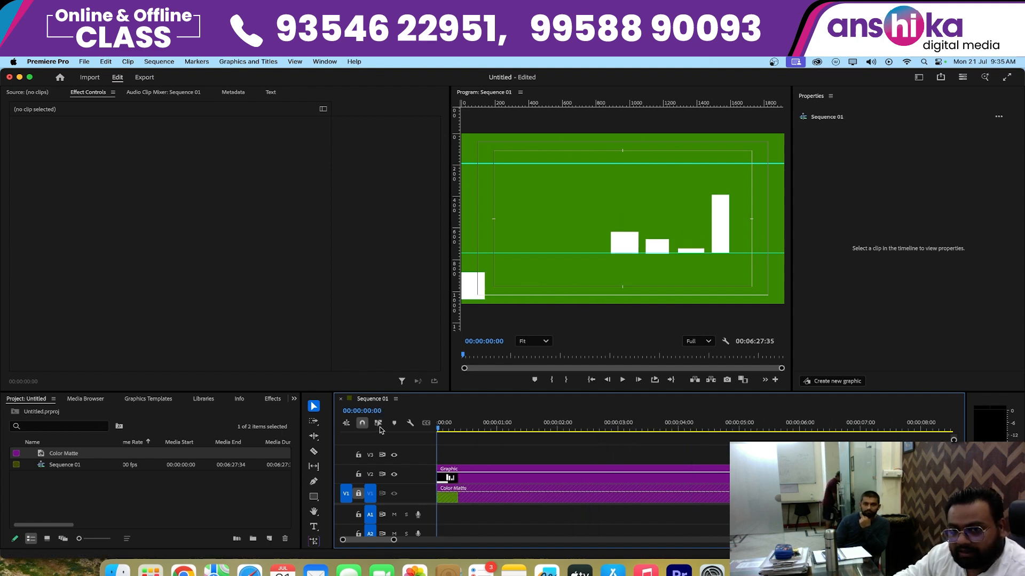
{"action": "key", "text": "space"}
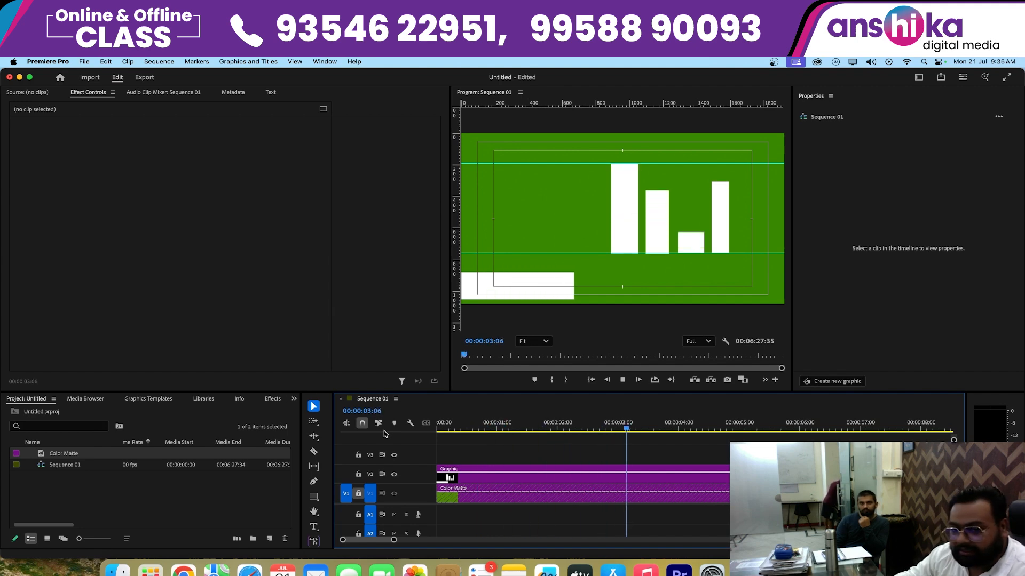
{"action": "key", "text": "space"}
{"action": "key", "text": "Home"}
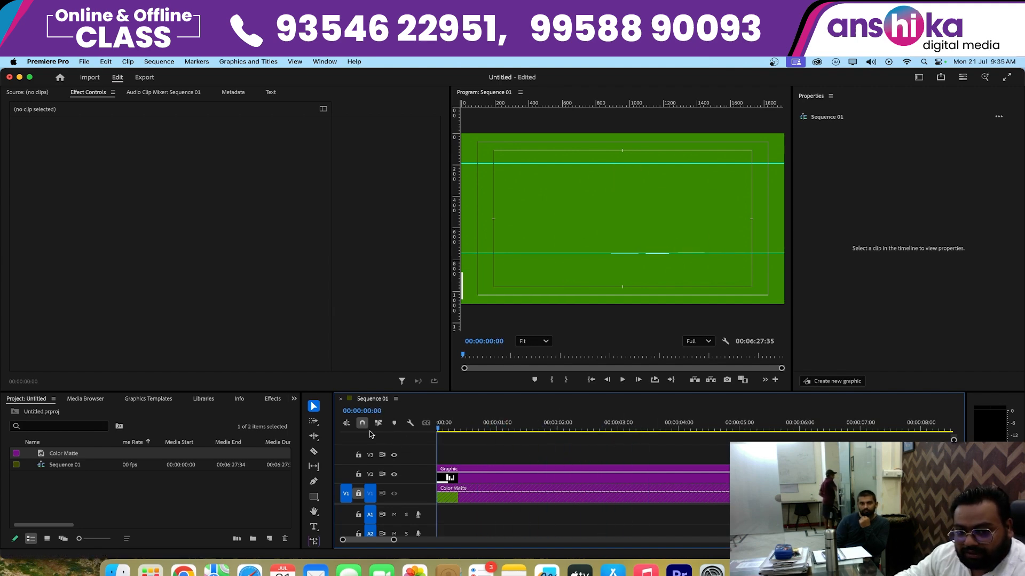
- Select the graphic clip and toggle the V2 track output off and on to compare the frame with and without the bars
{"action": "left_click", "coordinate": [472, 475]}
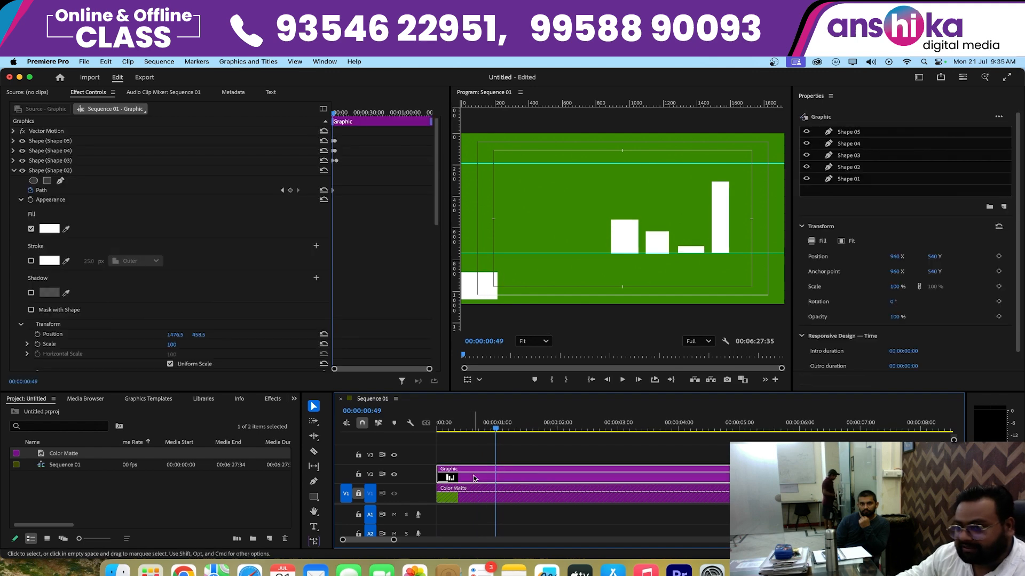
{"action": "left_click", "coordinate": [395, 474]}
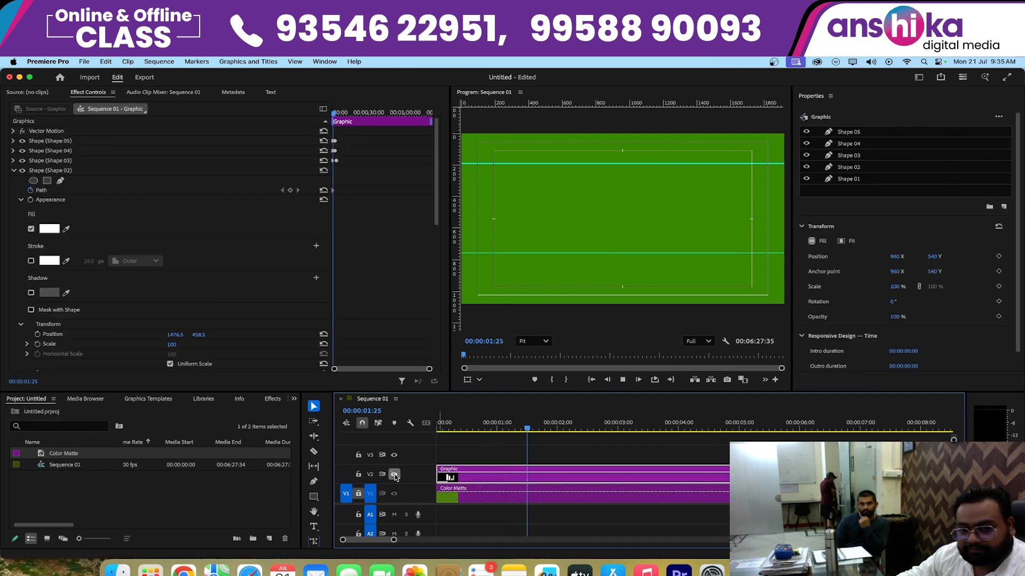
{"action": "left_click", "coordinate": [394, 474]}
{"action": "left_click", "coordinate": [395, 475]}
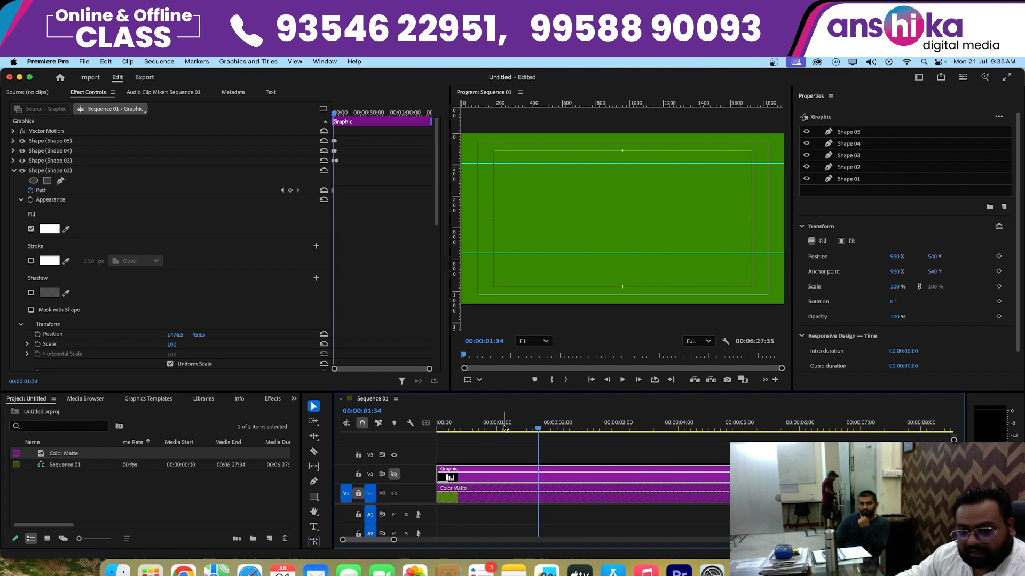
{"action": "key", "text": "Home"}
{"action": "left_click", "coordinate": [394, 475]}
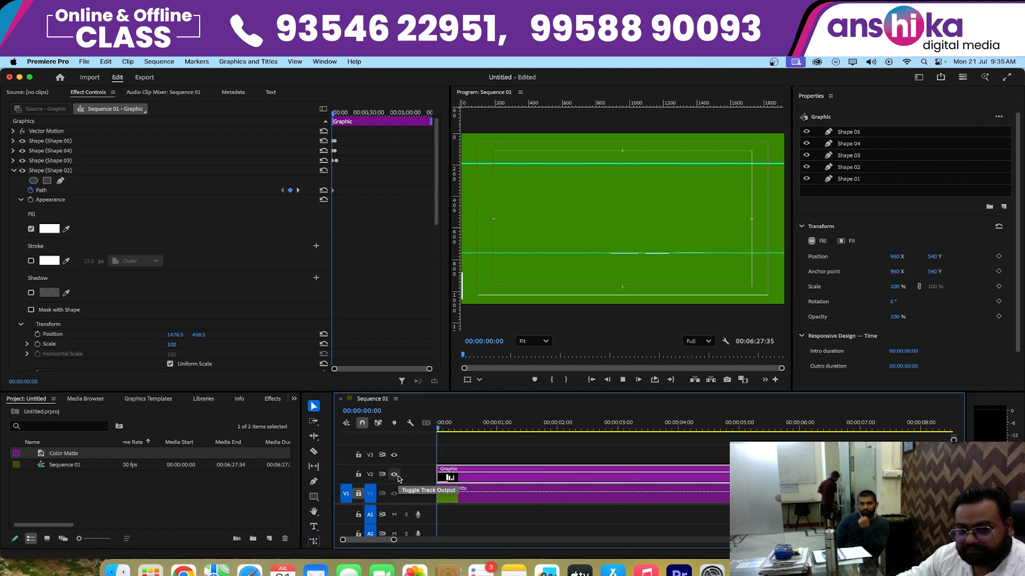
- Play the bar animation, stop near 00:00:02:49, and restore the Program monitor's zoom level to Fit
{"action": "key", "text": "space"}
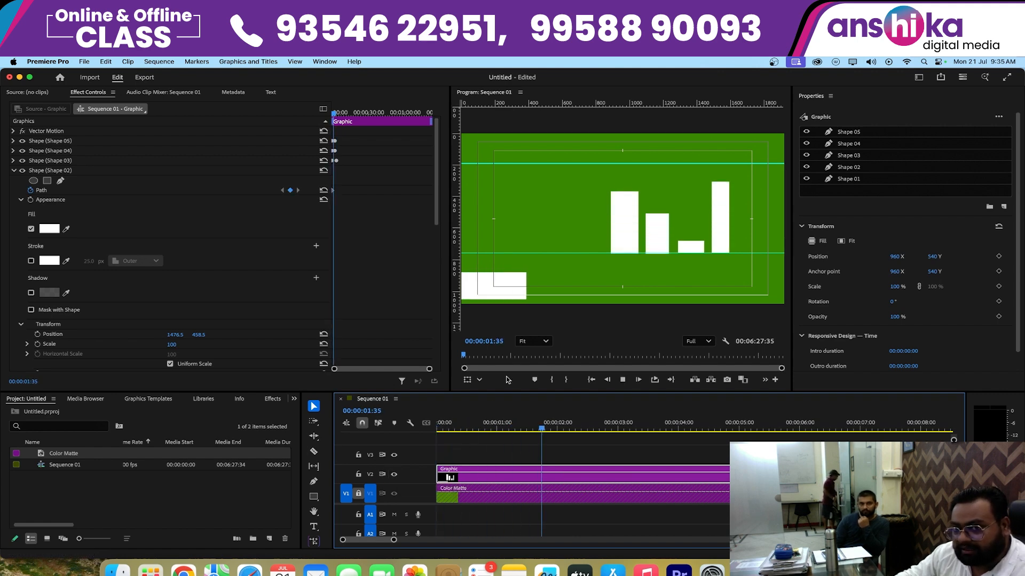
{"action": "key", "text": "space"}
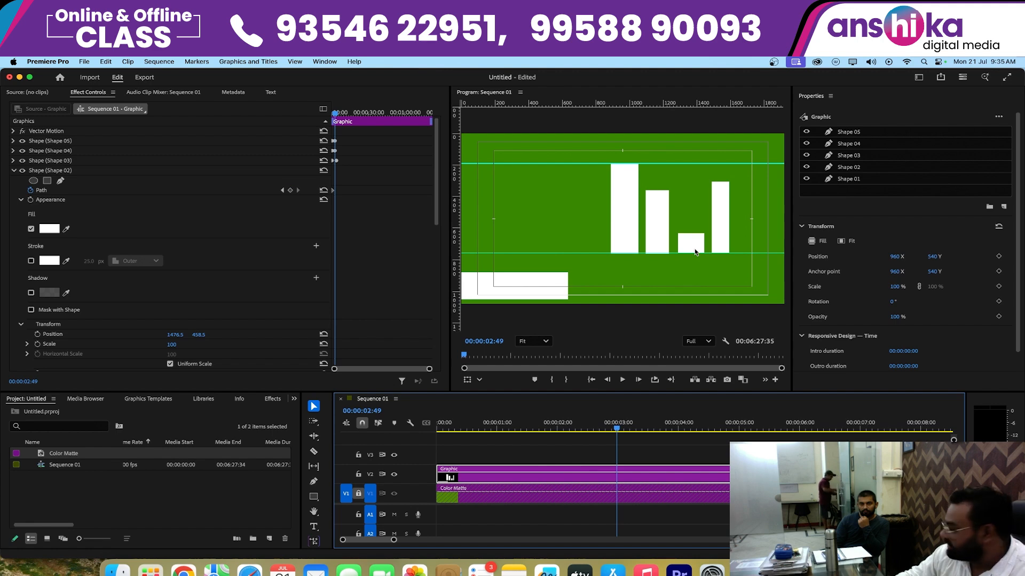
{"action": "scroll", "coordinate": [695, 253], "scroll_direction": "down", "scroll_amount": 3}
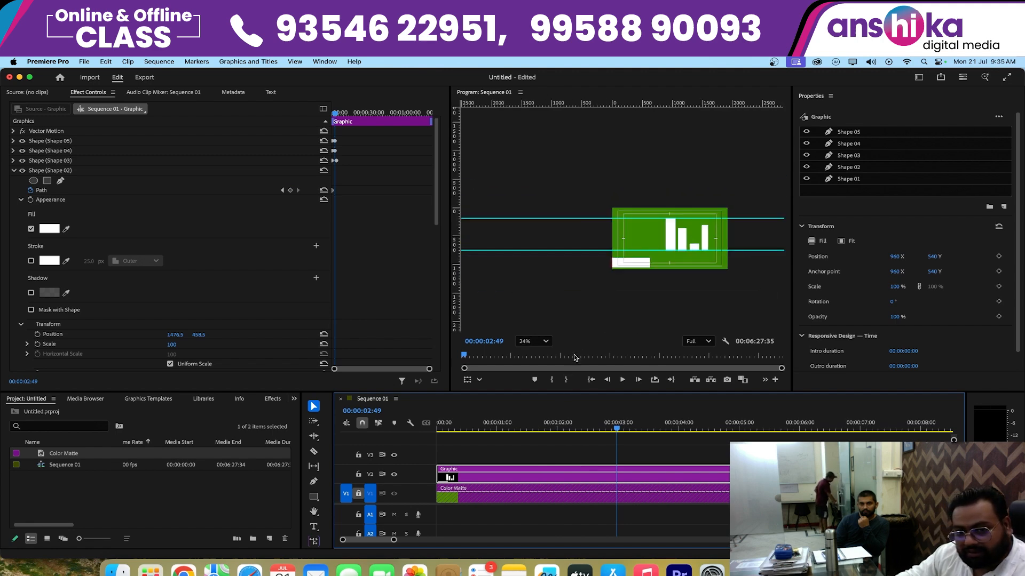
{"action": "left_click", "coordinate": [565, 291]}
{"action": "key", "text": "super+r"}
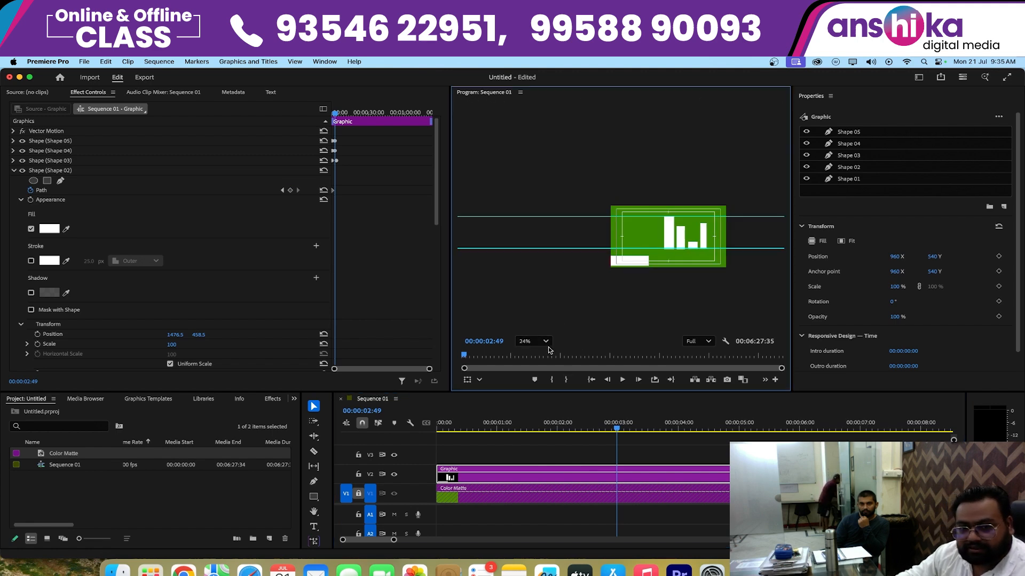
{"action": "left_click", "coordinate": [533, 342]}
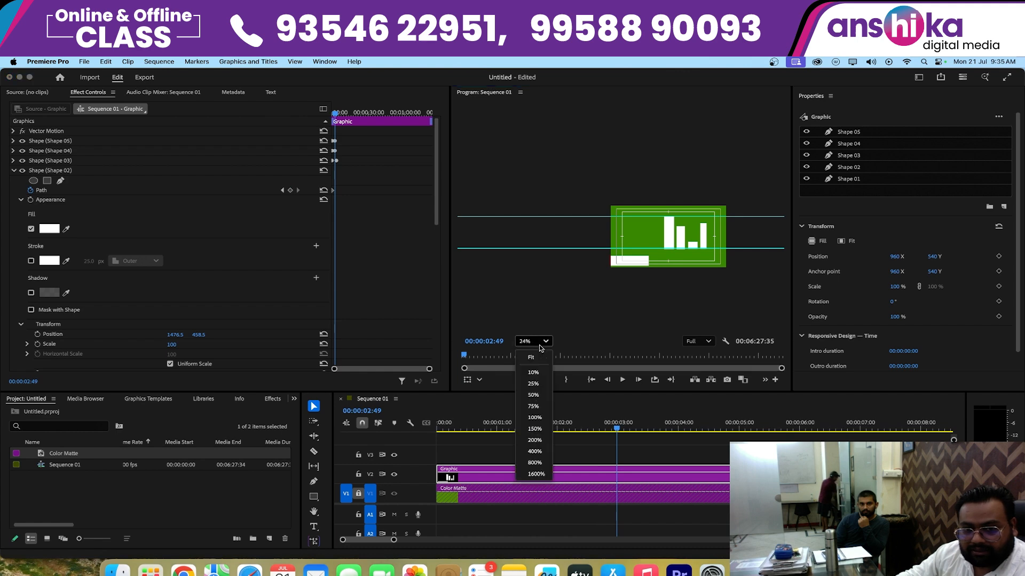
{"action": "left_click", "coordinate": [536, 357]}
{"action": "key", "text": "Left"}
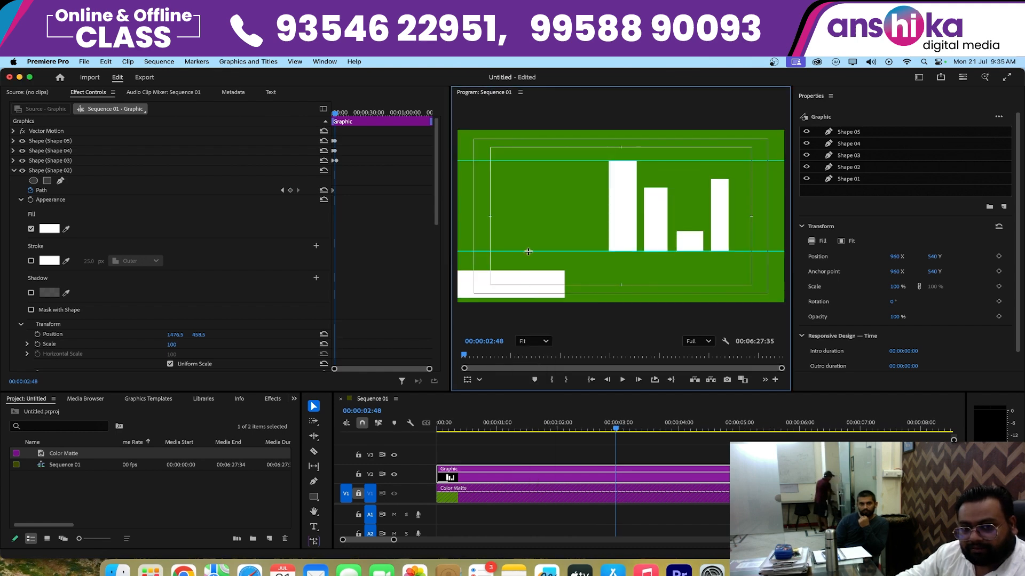
- Select the two leftmost chart bars in turn, and toggle the V2 track output off and on
{"action": "left_click", "coordinate": [516, 285]}
{"action": "left_click", "coordinate": [614, 219]}
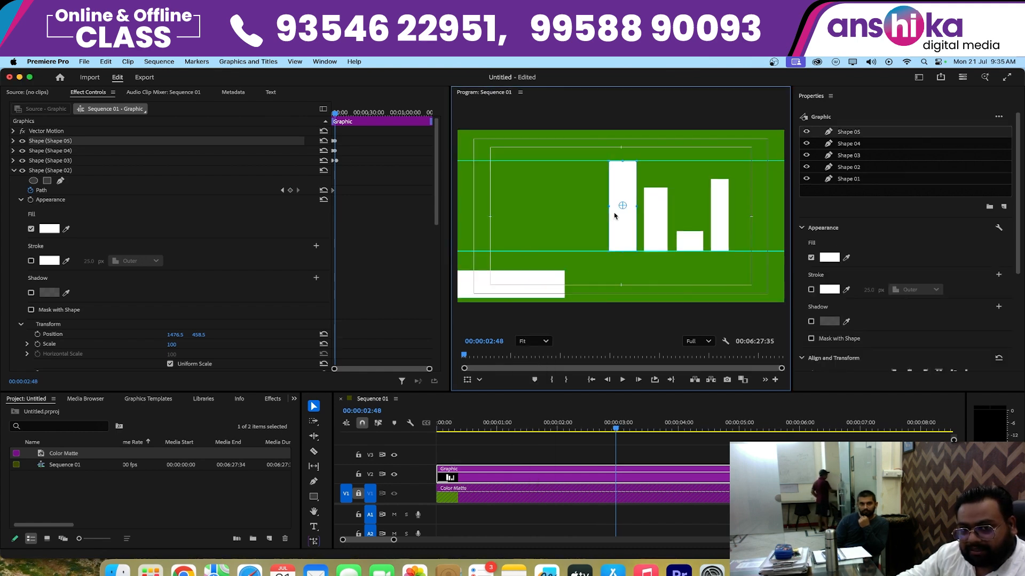
{"action": "left_click", "coordinate": [652, 203]}
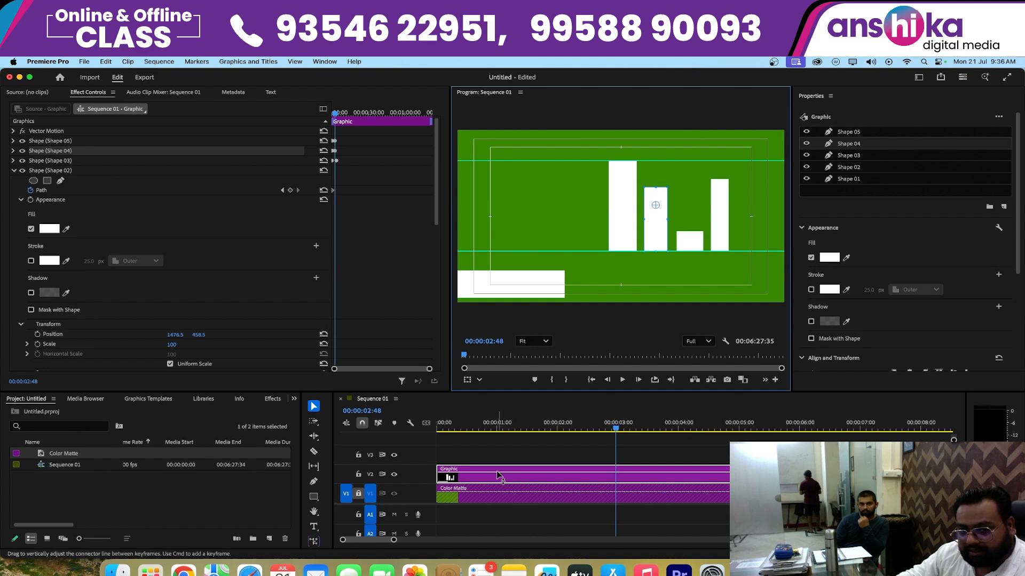
{"action": "left_click", "coordinate": [394, 475]}
{"action": "left_click", "coordinate": [394, 474]}
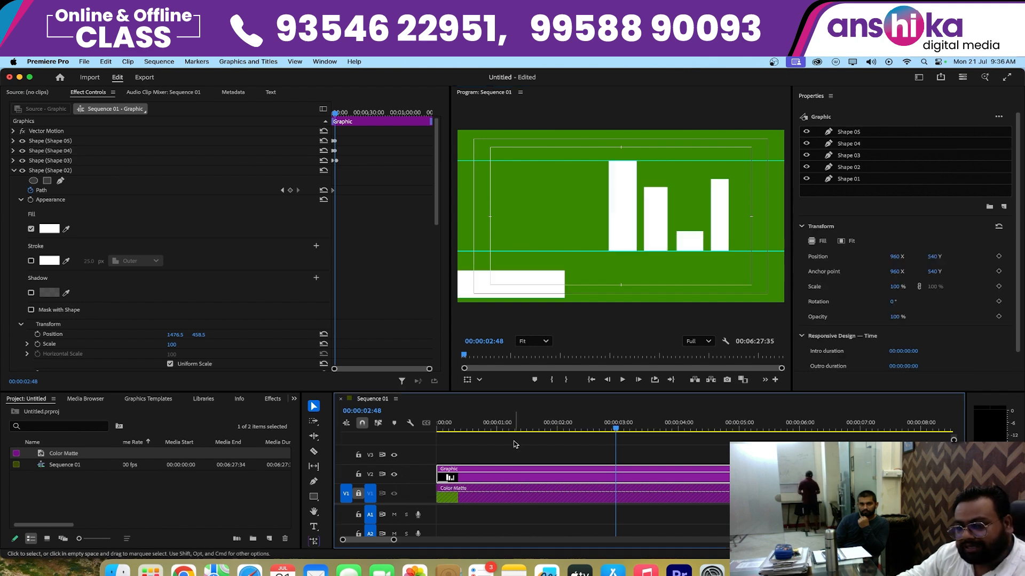
- Play the bar animation from the start of the sequence and stop at 00:00:01:47
{"action": "key", "text": "Home"}
{"action": "key", "text": "space"}
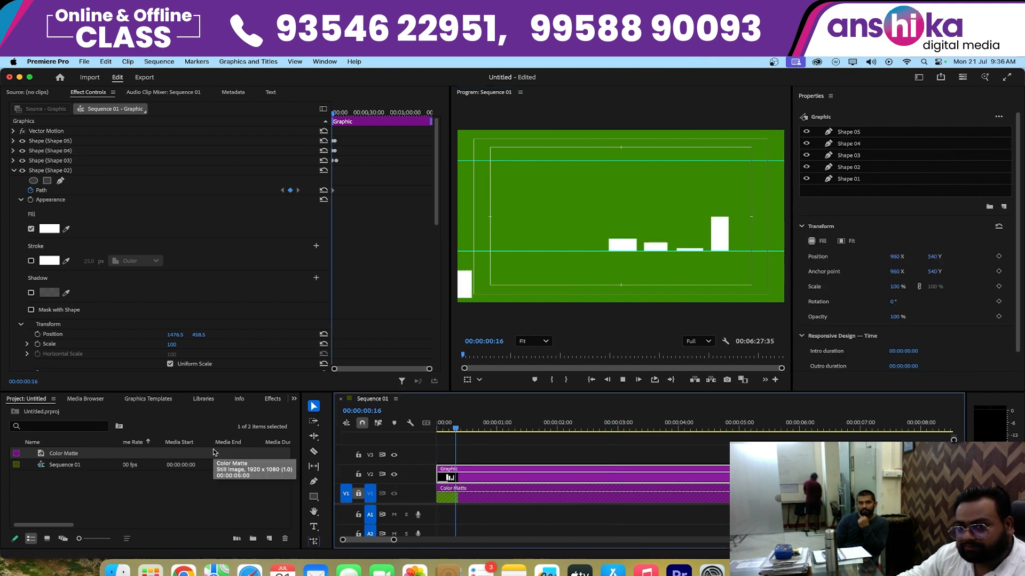
{"action": "key", "text": "space"}
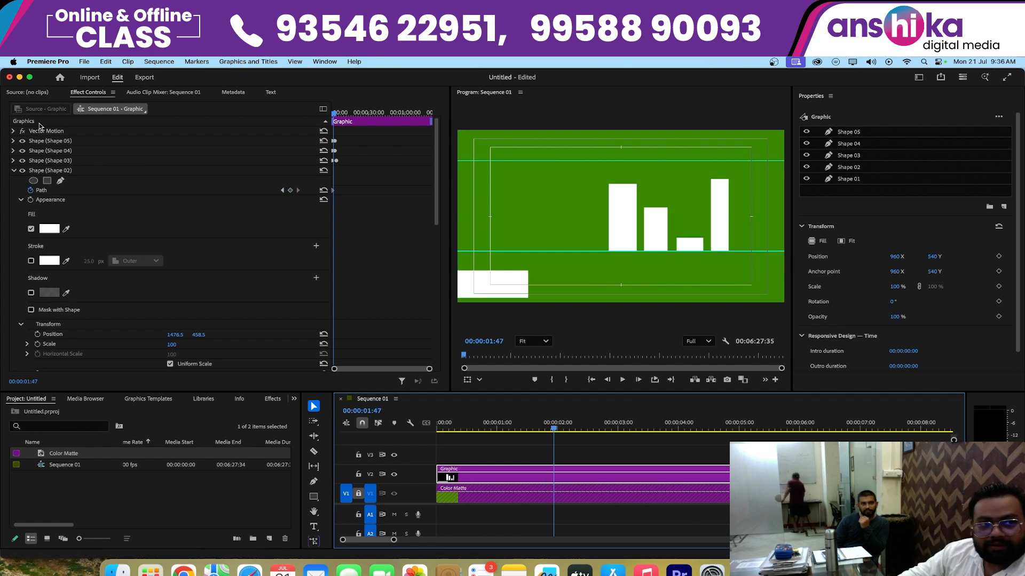
- Change Shape 05's fill to teal 09CAB3 and collapse its properties
{"action": "left_click", "coordinate": [65, 143]}
{"action": "left_click", "coordinate": [3, 135]}
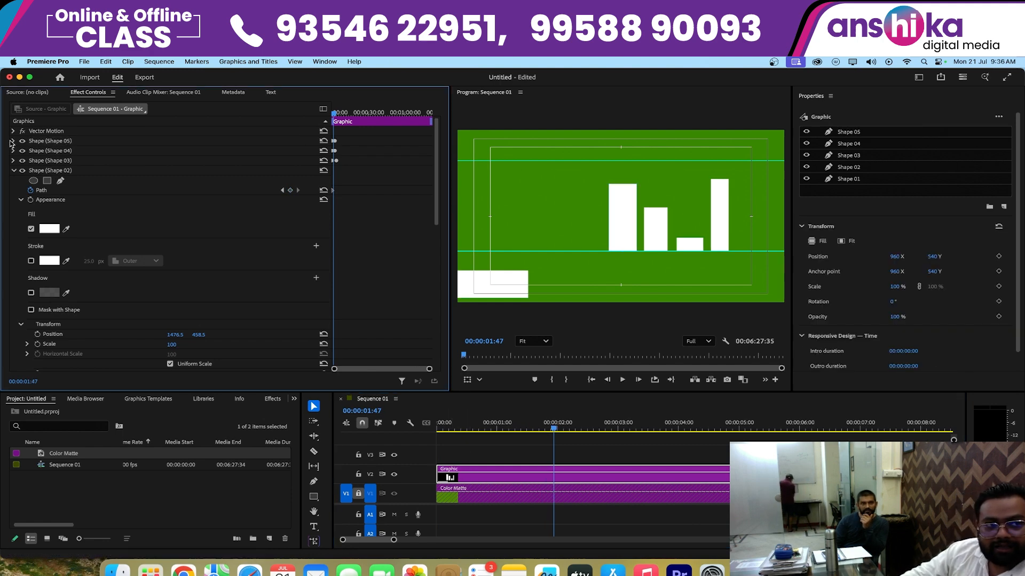
{"action": "left_click", "coordinate": [12, 140]}
{"action": "left_click", "coordinate": [53, 204]}
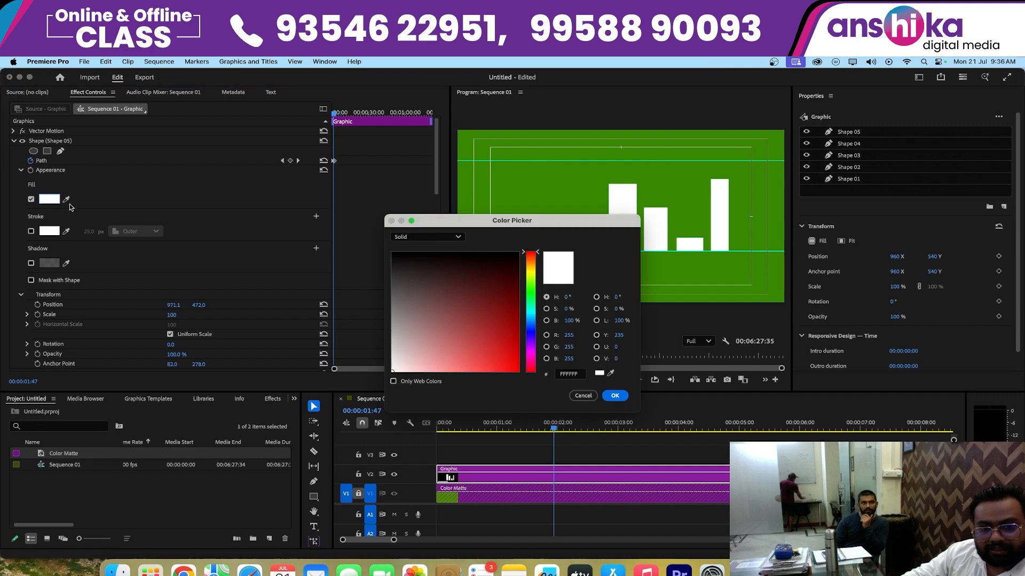
{"action": "left_click", "coordinate": [532, 309]}
{"action": "left_click", "coordinate": [509, 296]}
{"action": "left_click", "coordinate": [513, 348]}
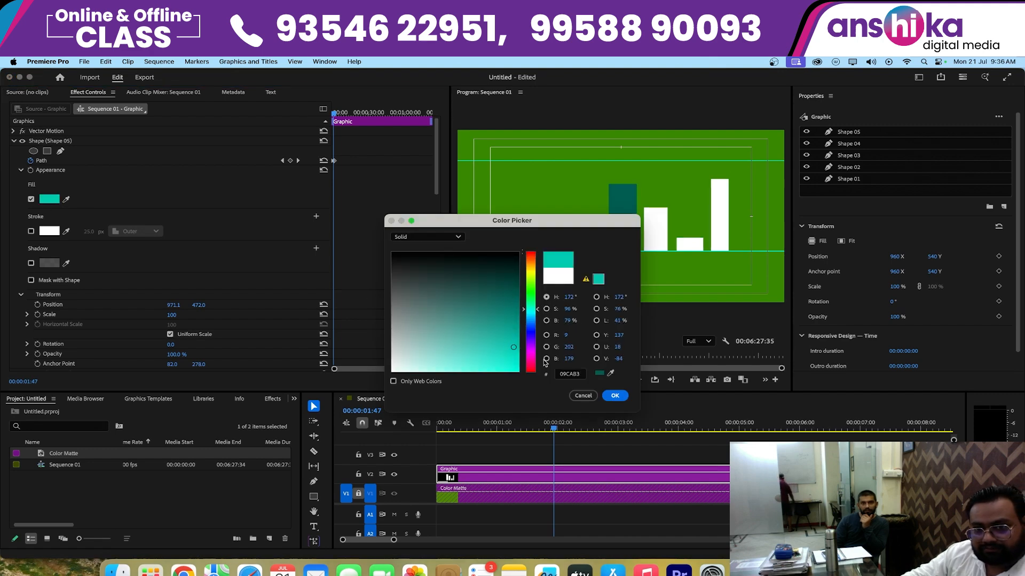
{"action": "left_click", "coordinate": [618, 398]}
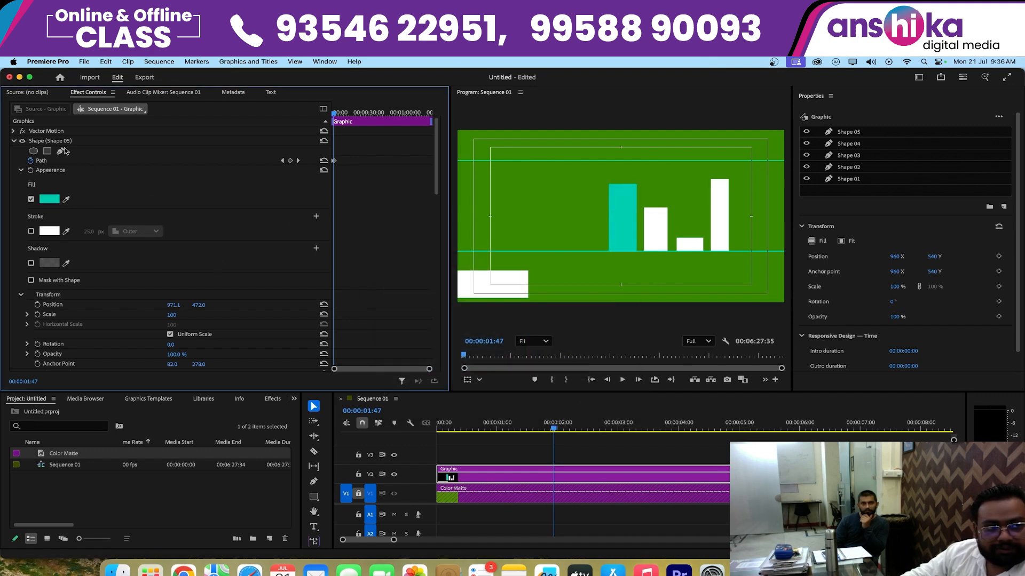
{"action": "left_click", "coordinate": [14, 141]}
- Change Shape 04's fill to pink FF71EA and collapse its properties
{"action": "left_click", "coordinate": [42, 152]}
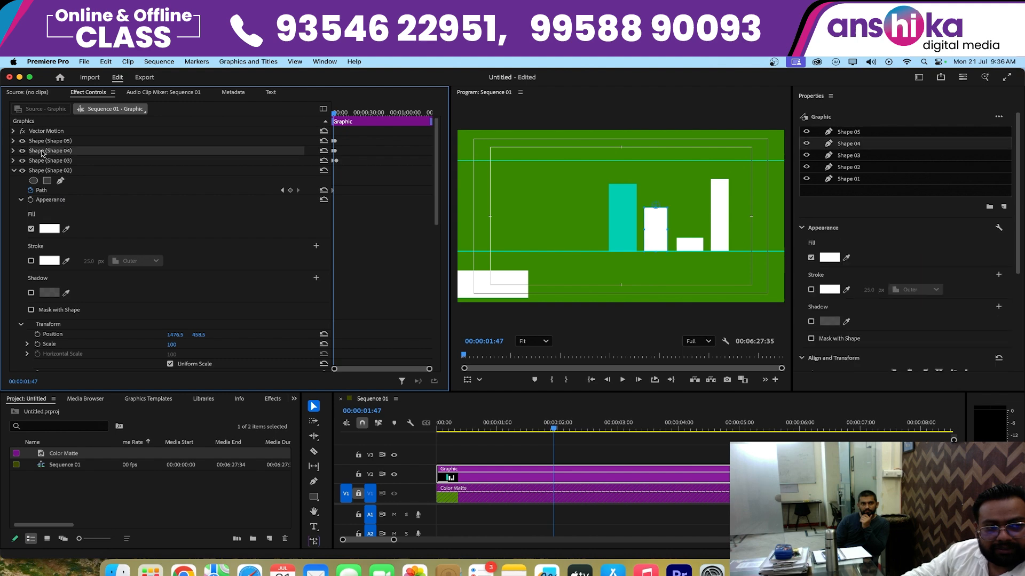
{"action": "left_click", "coordinate": [13, 151]}
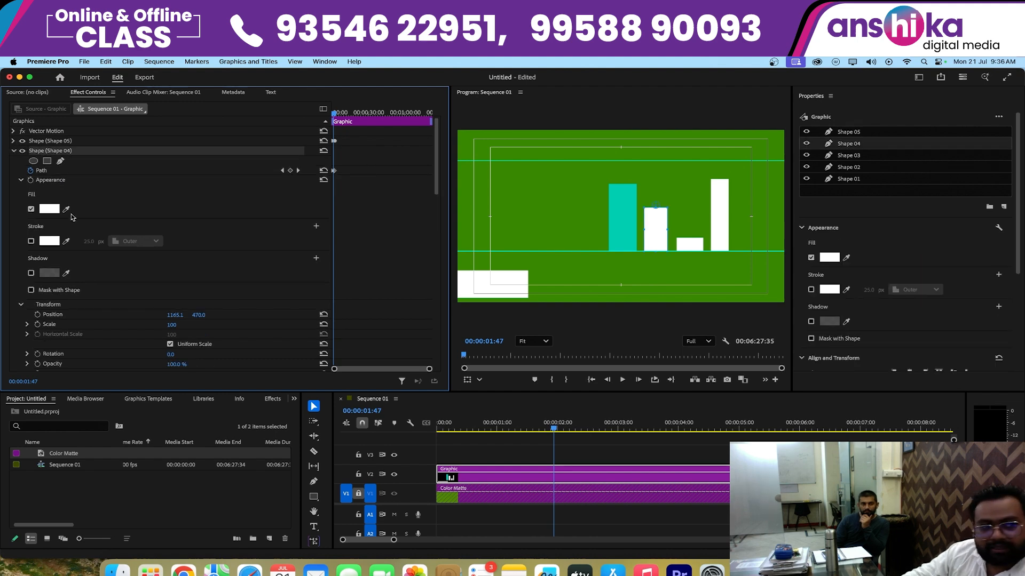
{"action": "left_click", "coordinate": [51, 210]}
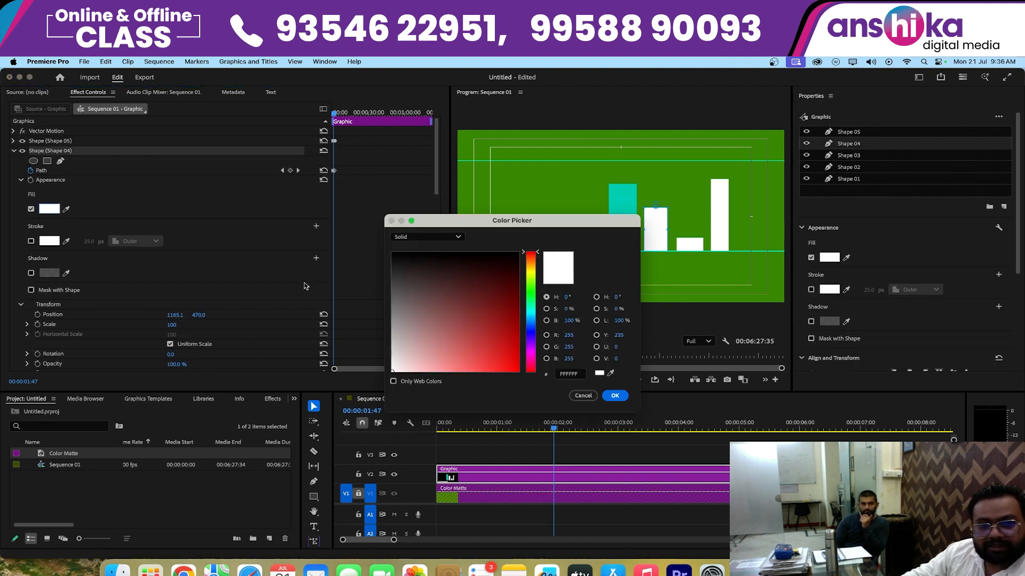
{"action": "left_click", "coordinate": [523, 288]}
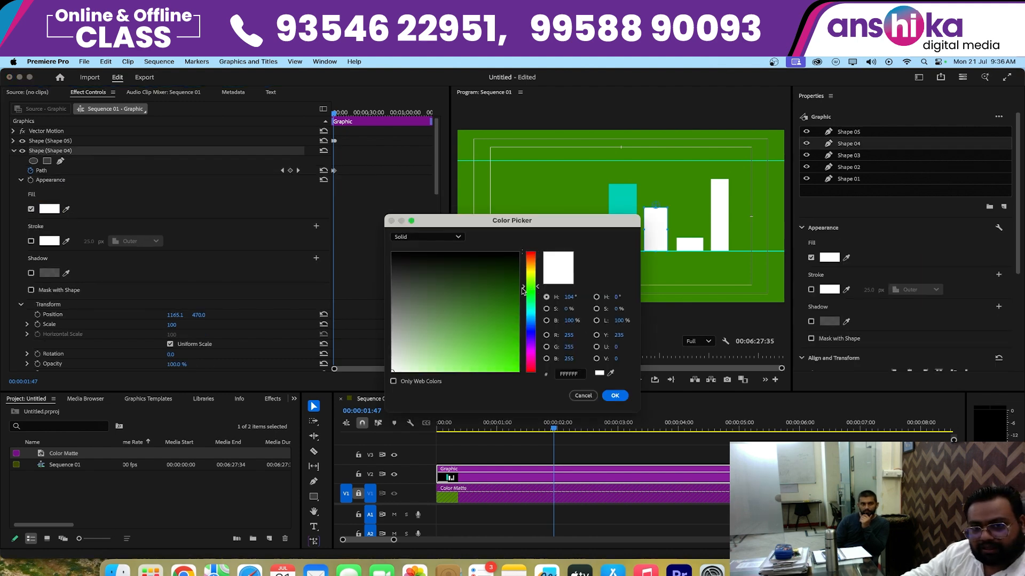
{"action": "left_click", "coordinate": [530, 355]}
{"action": "left_click_drag", "start_coordinate": [486, 358], "coordinate": [463, 373]}
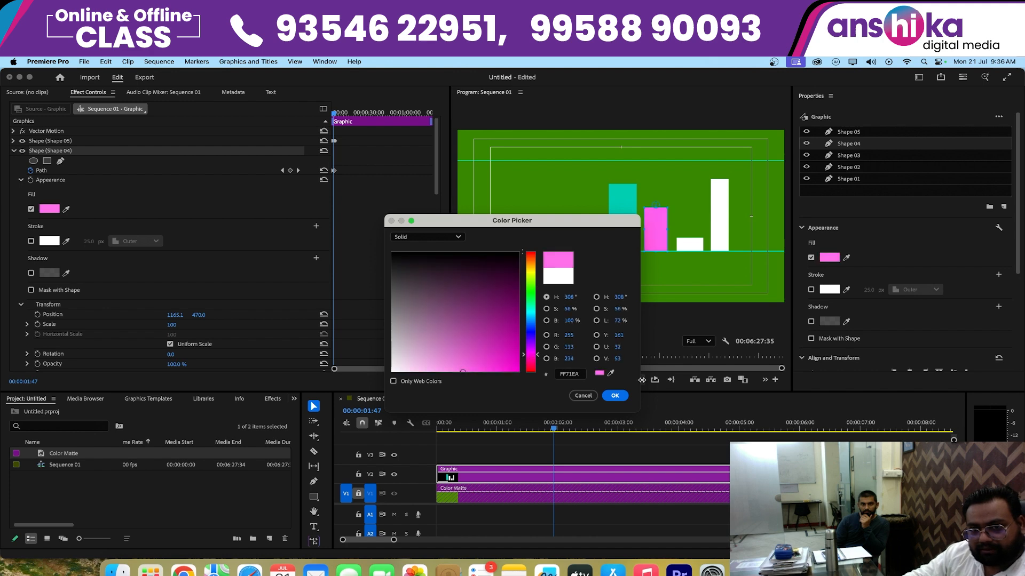
{"action": "left_click", "coordinate": [615, 396]}
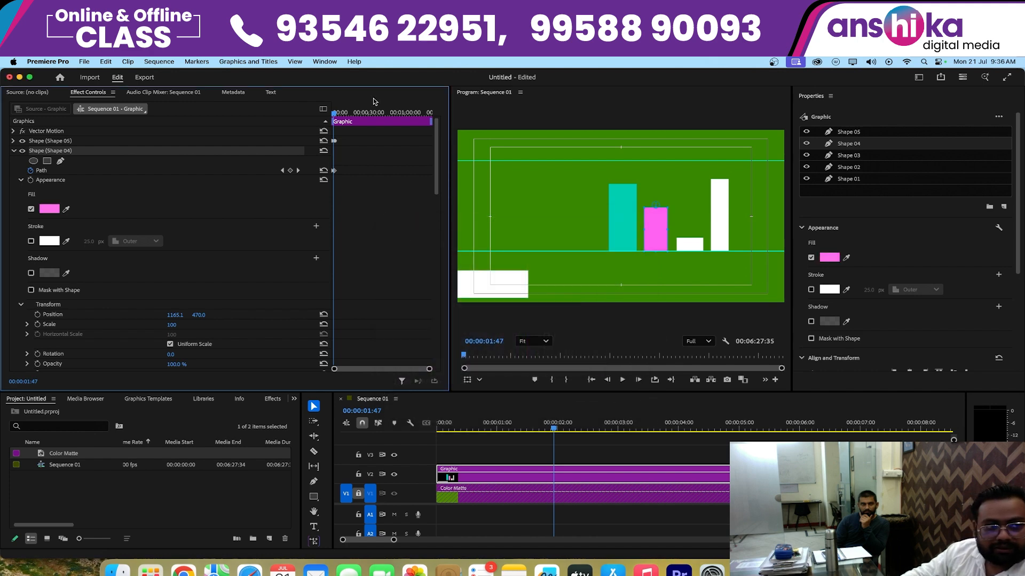
{"action": "left_click", "coordinate": [13, 152]}
- Change Shape 03's fill to light purple B679FF
{"action": "left_click", "coordinate": [30, 164]}
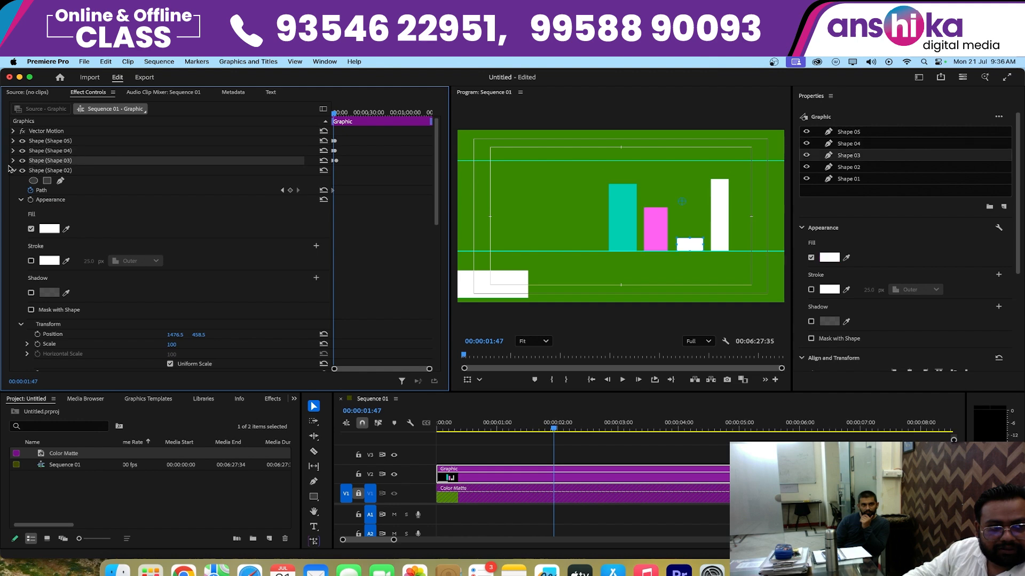
{"action": "left_click", "coordinate": [14, 162]}
{"action": "left_click", "coordinate": [48, 220]}
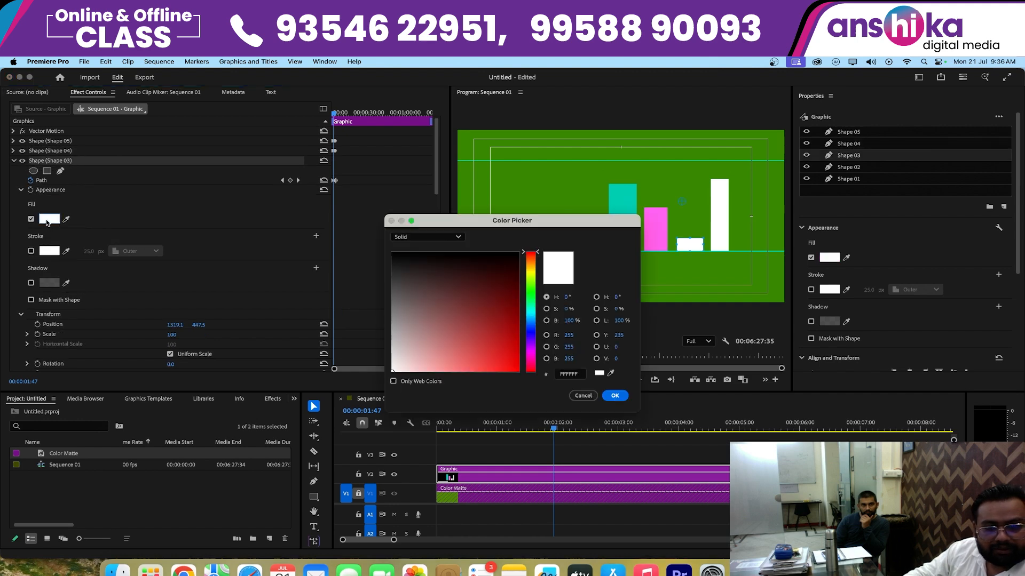
{"action": "left_click", "coordinate": [530, 315]}
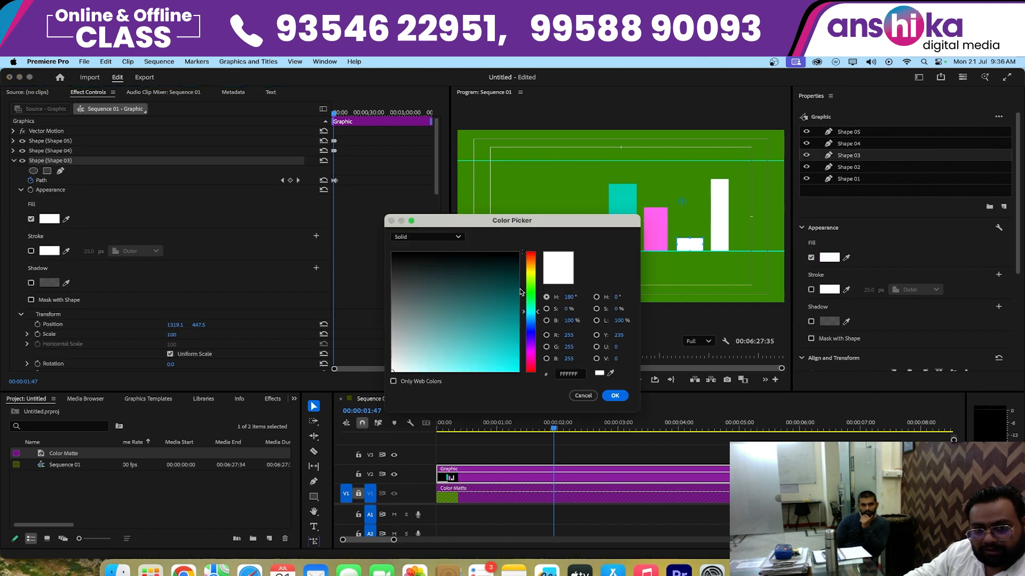
{"action": "left_click", "coordinate": [534, 342]}
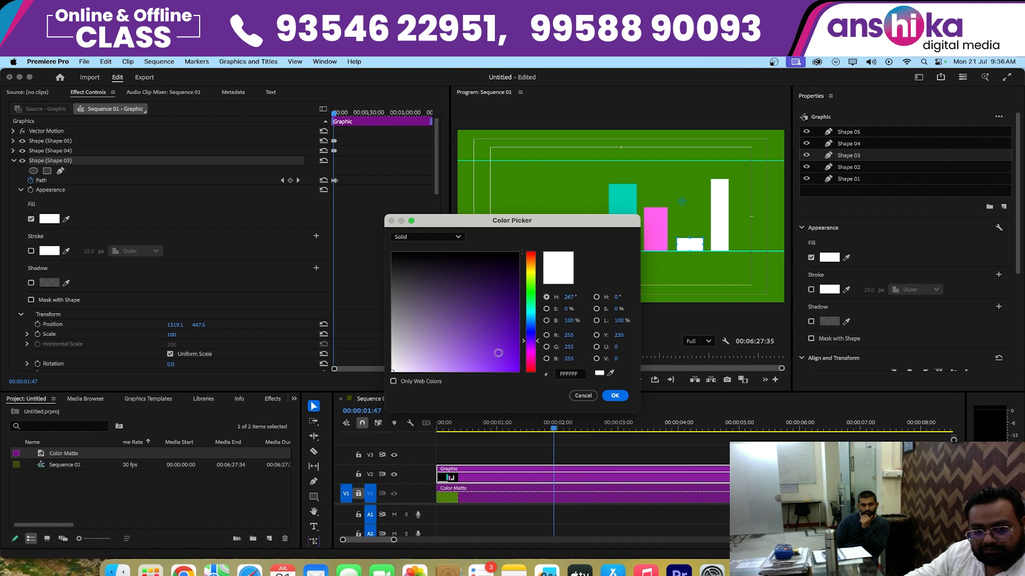
{"action": "mouse_move", "coordinate": [498, 352]}
{"action": "left_mouse_down"}
{"action": "mouse_move", "coordinate": [451, 365]}
{"action": "mouse_move", "coordinate": [459, 373]}
{"action": "left_mouse_up"}
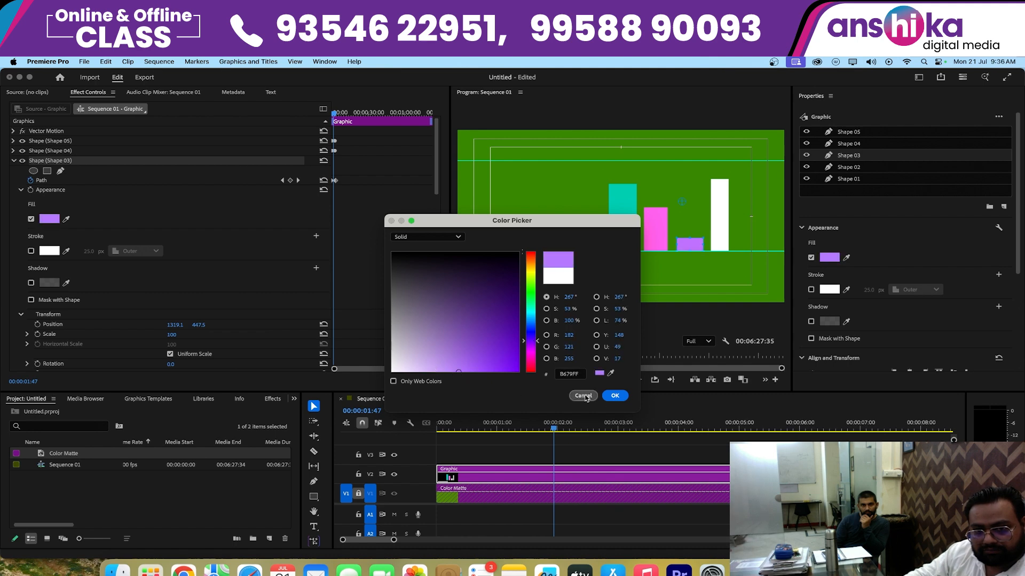
{"action": "left_click", "coordinate": [615, 396]}
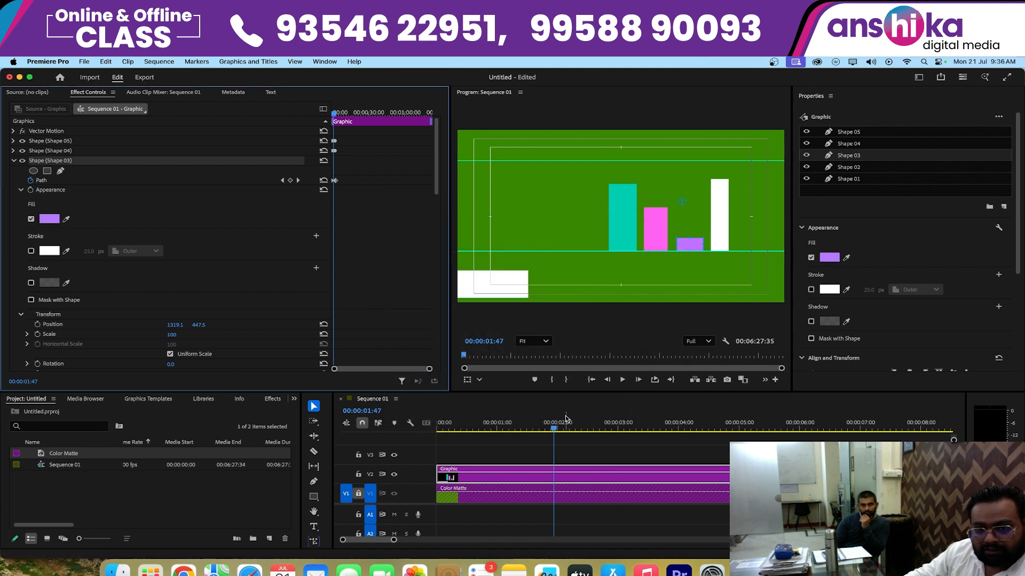
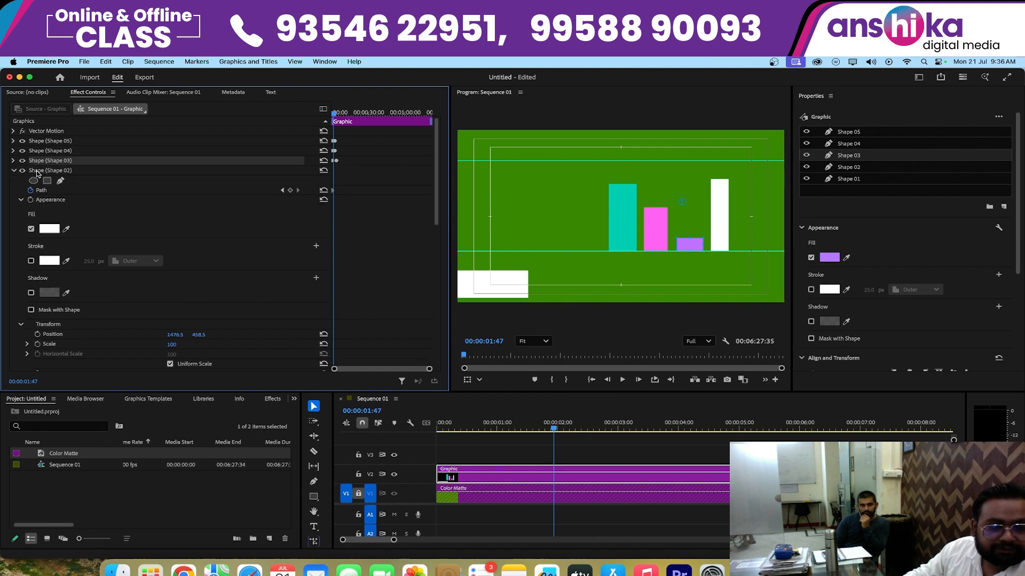
- Collapse Shape 02's properties and change the fill of Shape 01, the lower-third bar, to bright cyan
{"action": "left_click", "coordinate": [14, 170]}
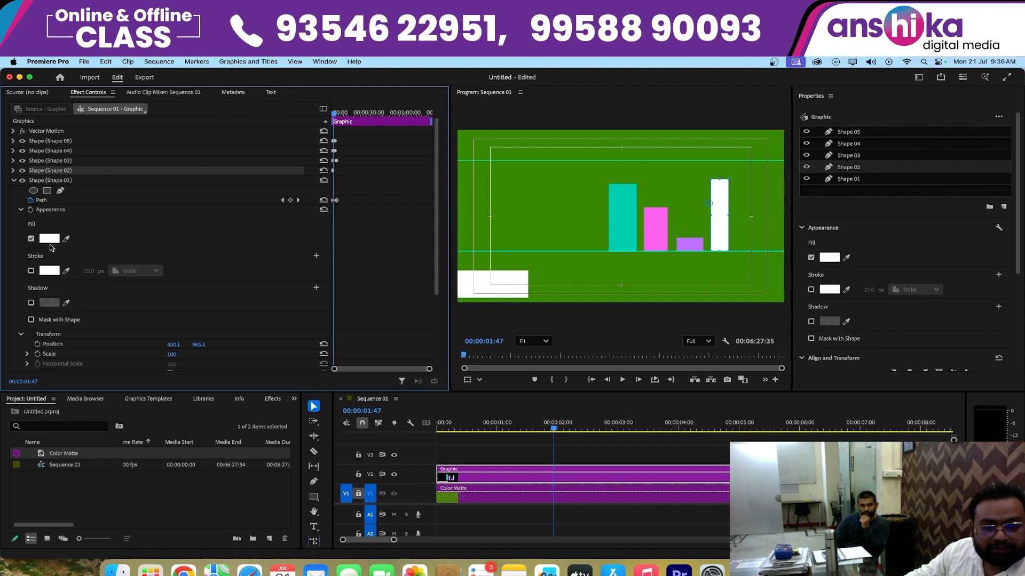
{"action": "left_click", "coordinate": [51, 239]}
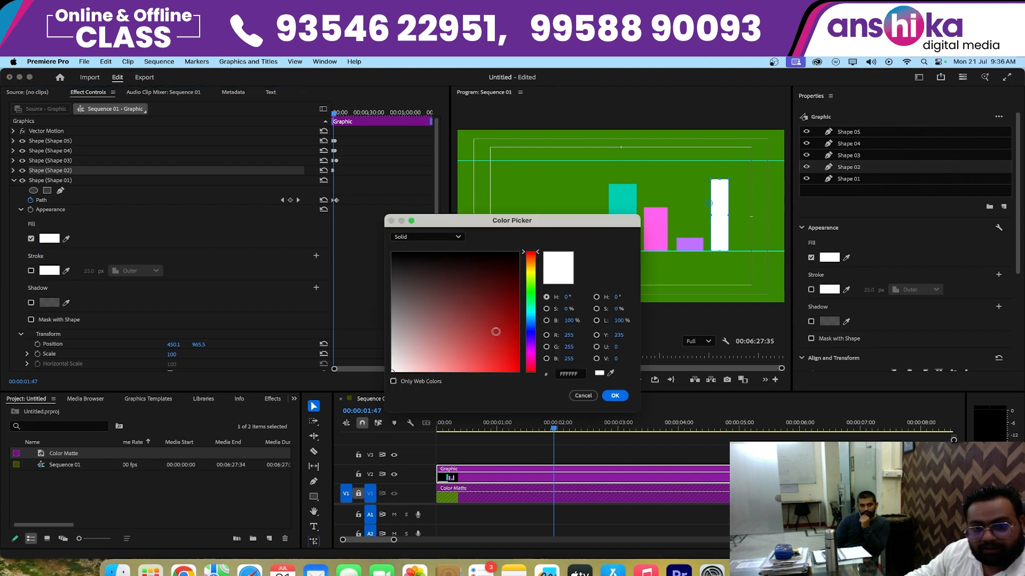
{"action": "left_click", "coordinate": [450, 317]}
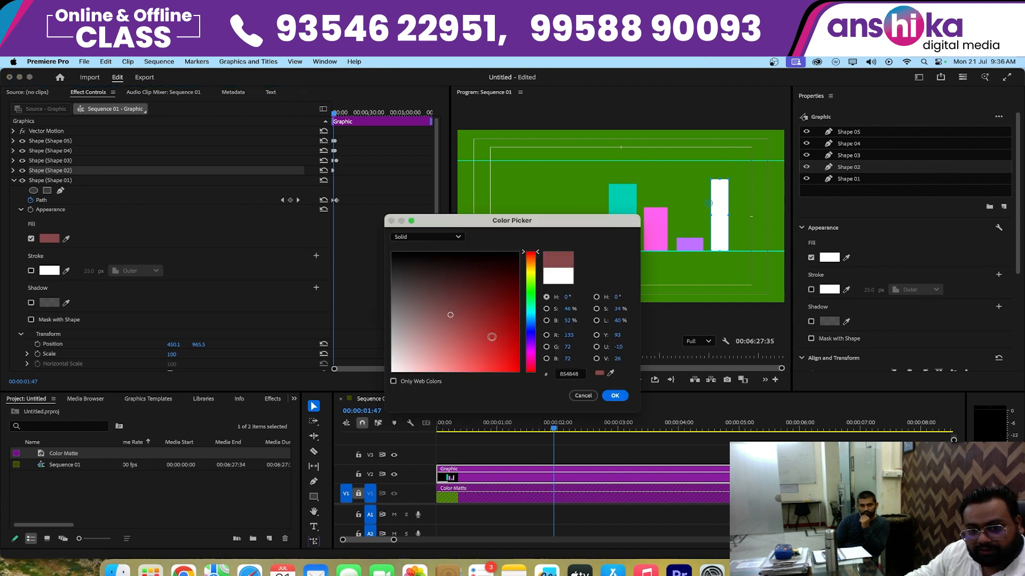
{"action": "left_click", "coordinate": [532, 311]}
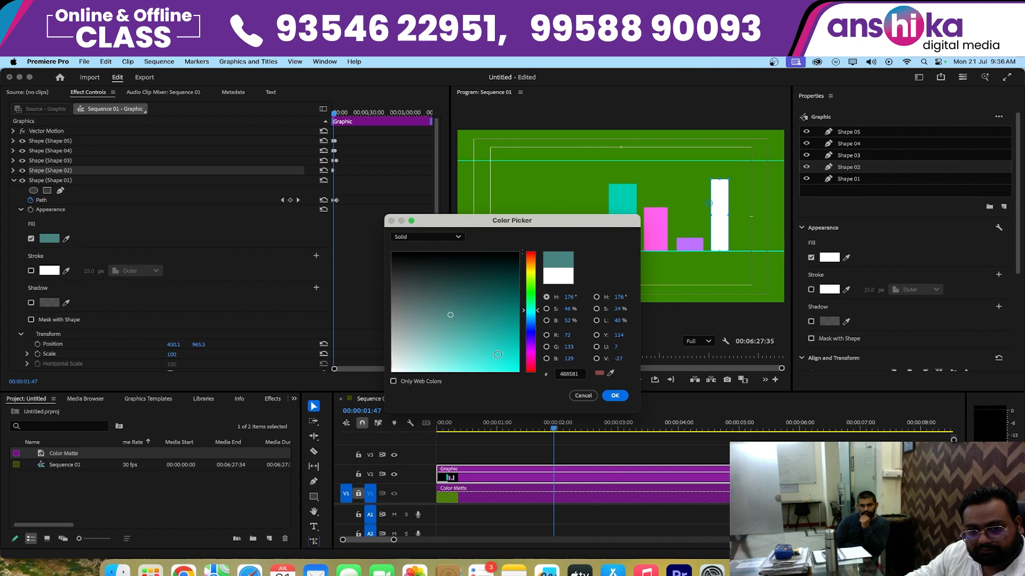
{"action": "left_click", "coordinate": [614, 395]}
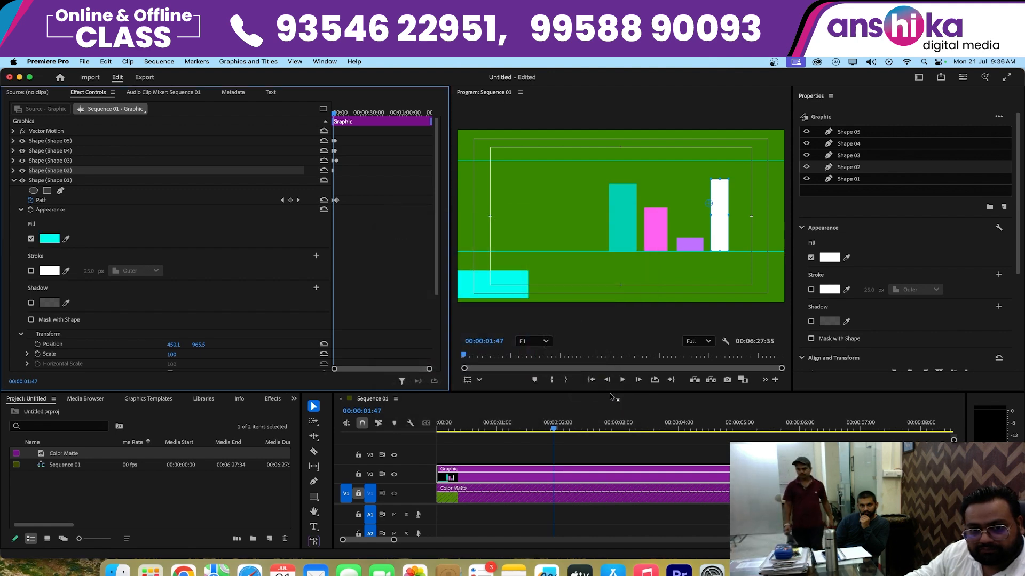
{"action": "left_click", "coordinate": [52, 182]}
{"action": "left_click", "coordinate": [21, 180]}
{"action": "left_click", "coordinate": [21, 180]}
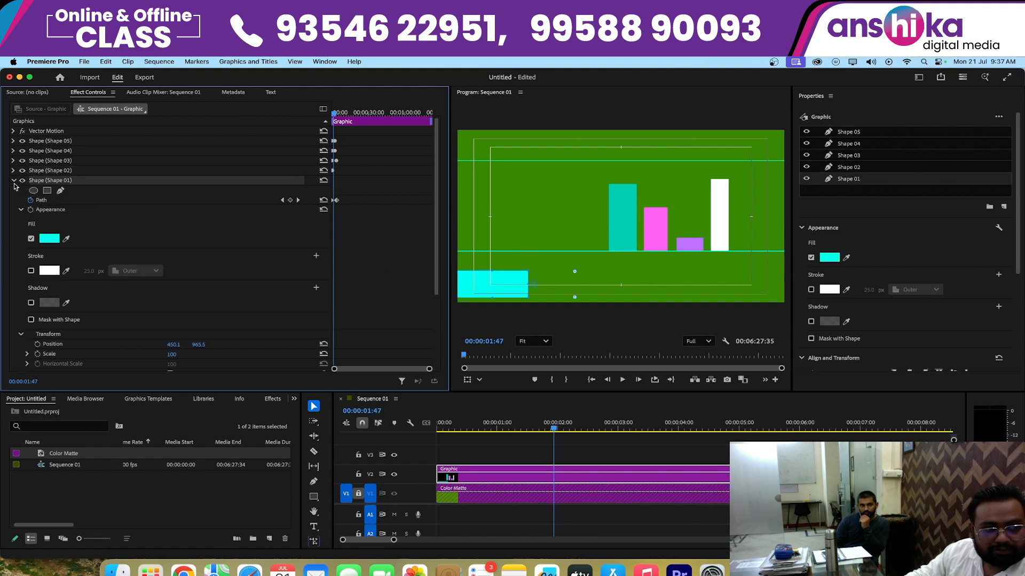
- Change Shape 02's fill to bright yellow
{"action": "left_click", "coordinate": [12, 172]}
{"action": "left_click", "coordinate": [49, 229]}
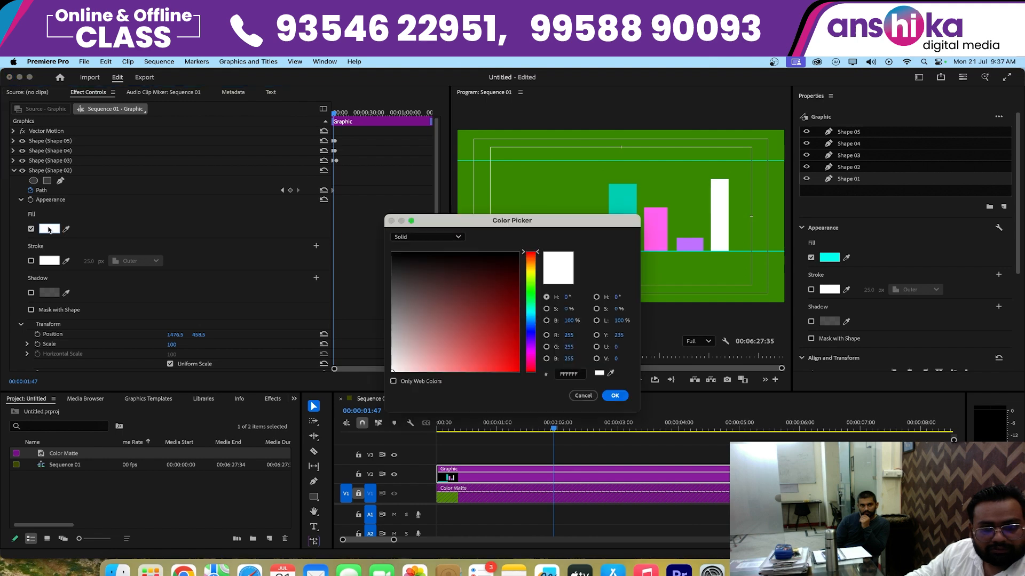
{"action": "left_click", "coordinate": [532, 273]}
{"action": "left_click", "coordinate": [504, 371]}
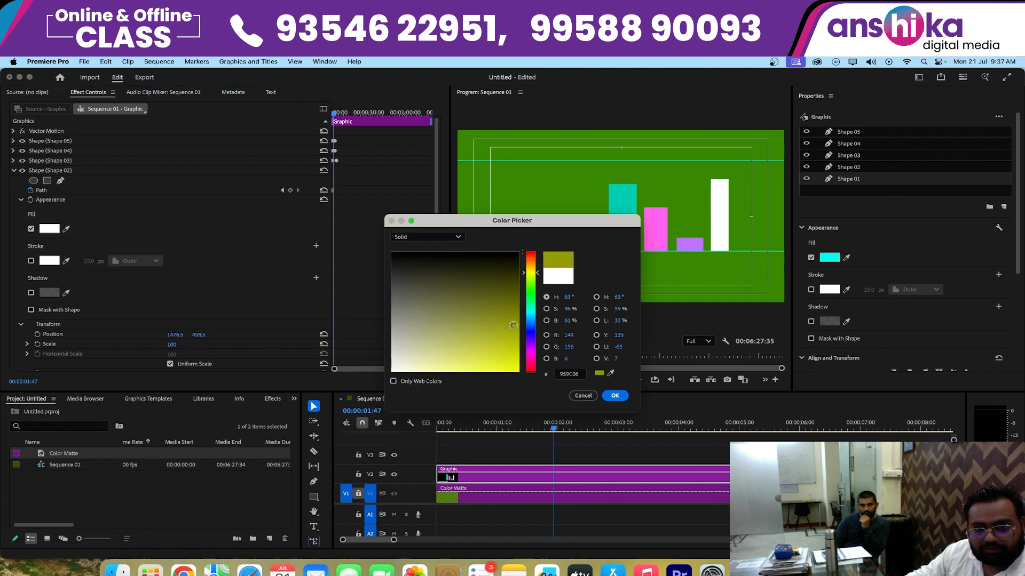
{"action": "left_click", "coordinate": [616, 396]}
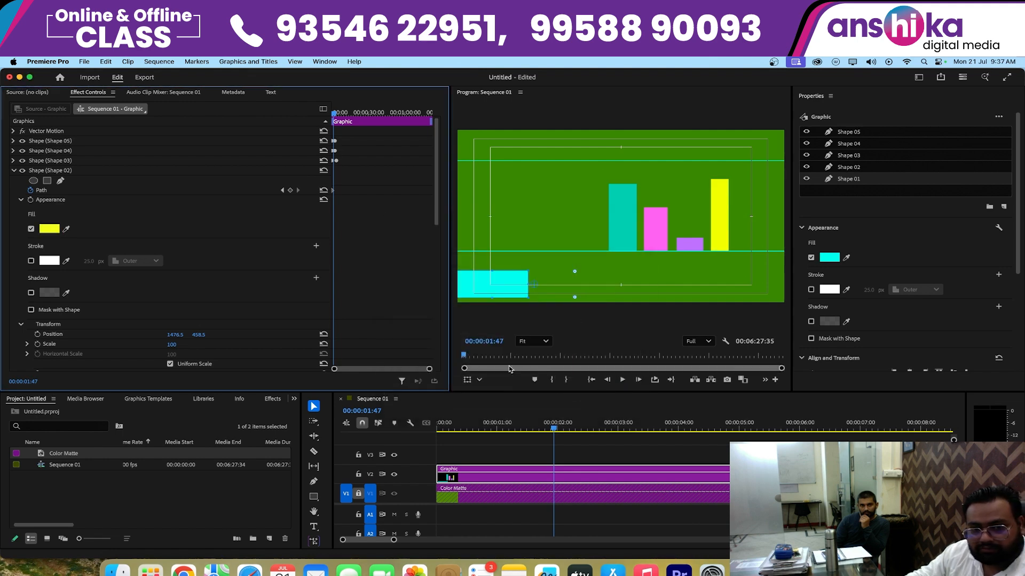
- Play the recolored bar animation twice from the start of the sequence and return to the first frame
{"action": "left_click", "coordinate": [591, 379]}
{"action": "left_click", "coordinate": [611, 443]}
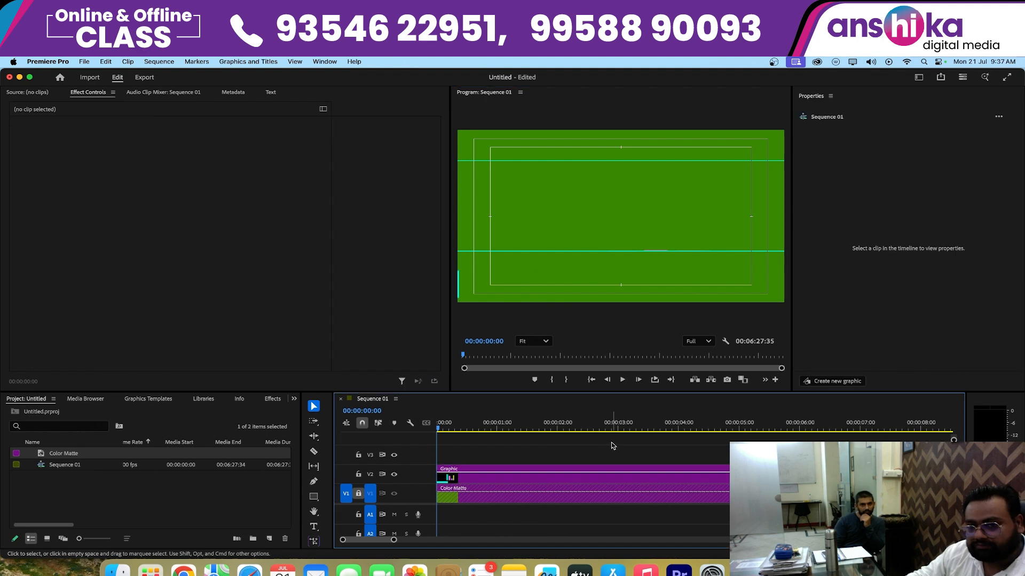
{"action": "key", "text": "space"}
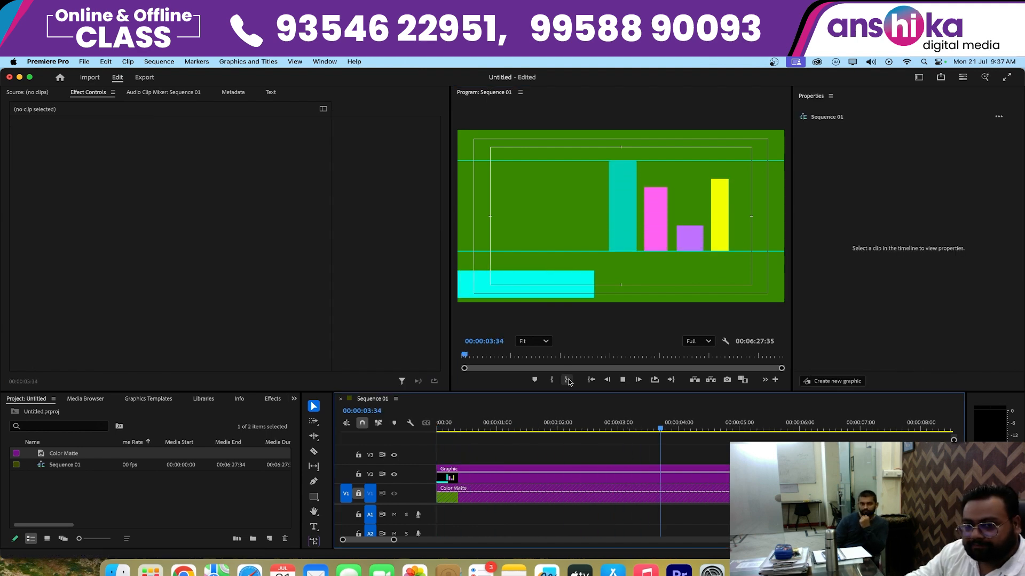
{"action": "key", "text": "Home"}
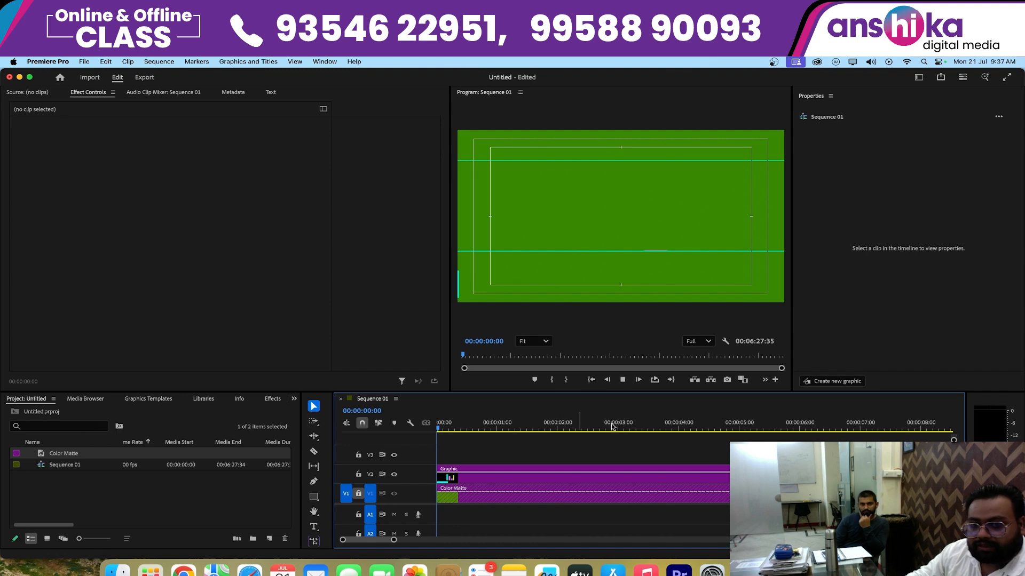
{"action": "key", "text": "space"}
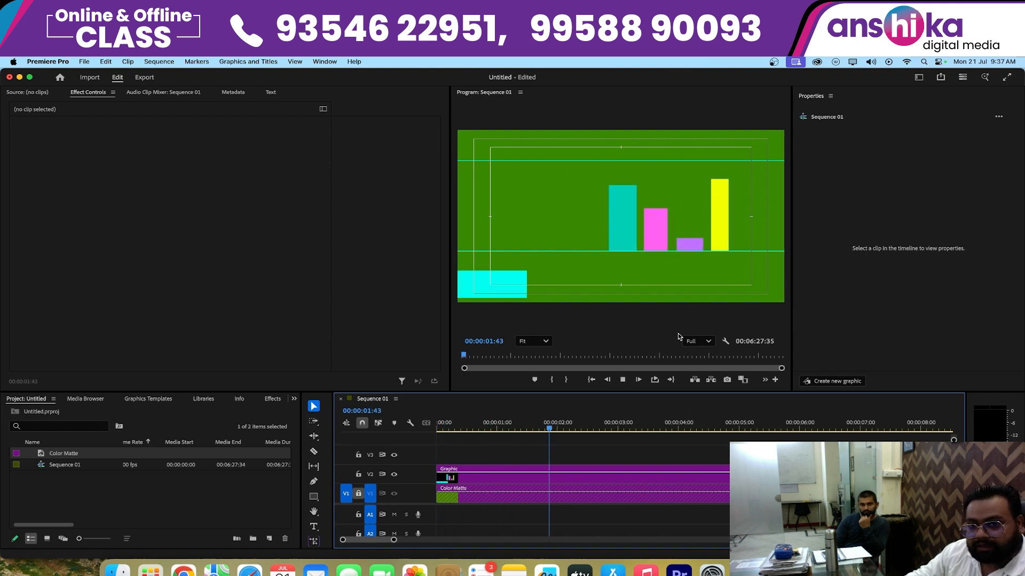
{"action": "key", "text": "Home"}
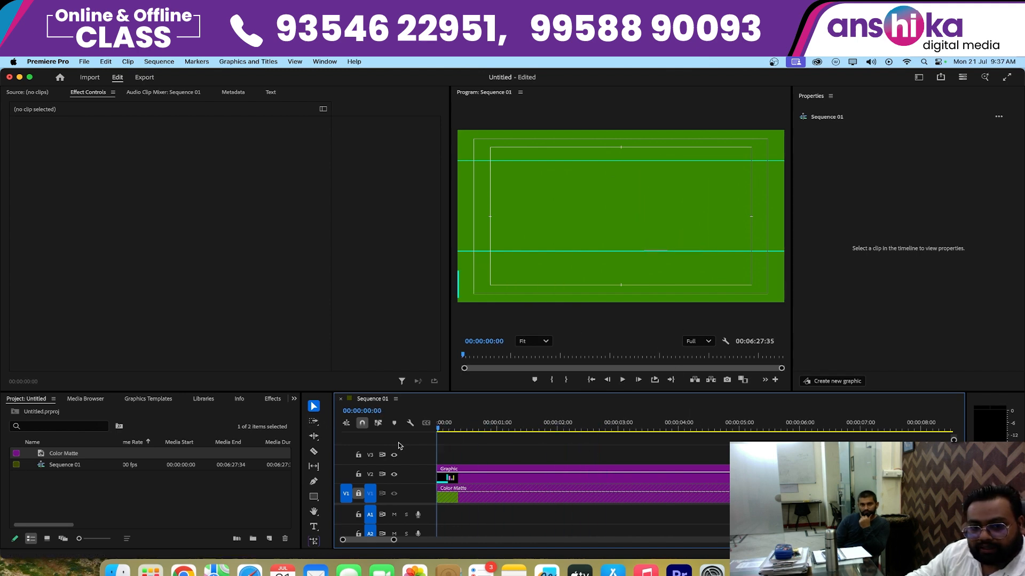
- At 00:00:00:21, identify the graphic's shapes by toggling the visibility of Shape 02 and Shape 05 off and on
{"action": "left_click", "coordinate": [462, 427]}
{"action": "left_click", "coordinate": [481, 480]}
{"action": "left_click", "coordinate": [466, 292]}
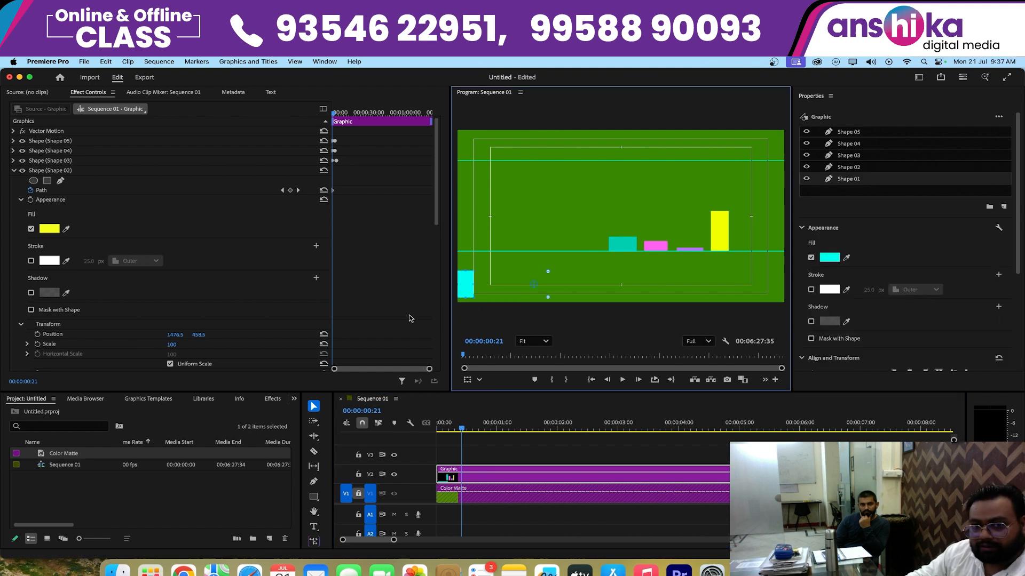
{"action": "left_click", "coordinate": [44, 172]}
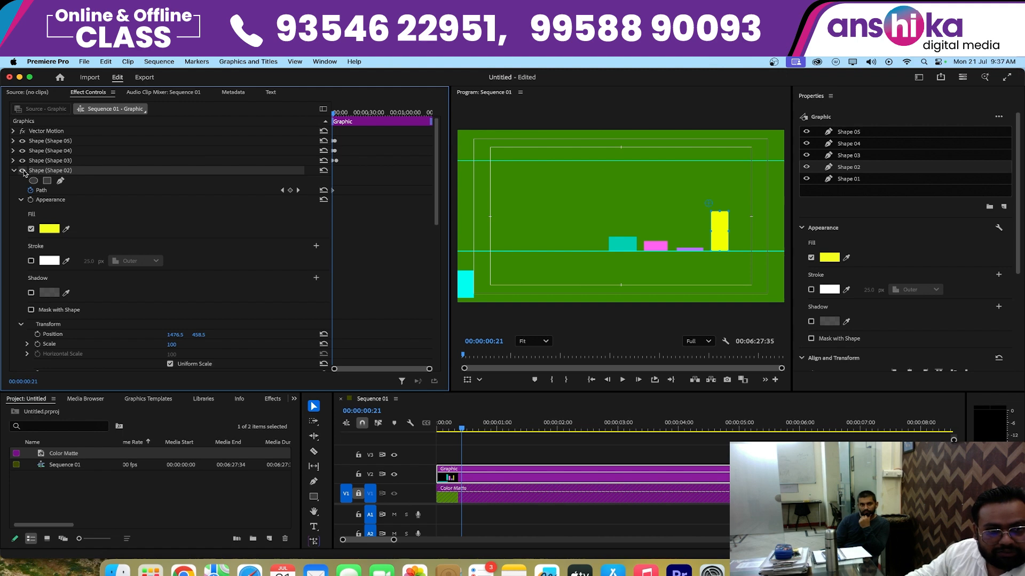
{"action": "left_click", "coordinate": [22, 171]}
{"action": "left_click", "coordinate": [23, 170]}
{"action": "left_click", "coordinate": [22, 142]}
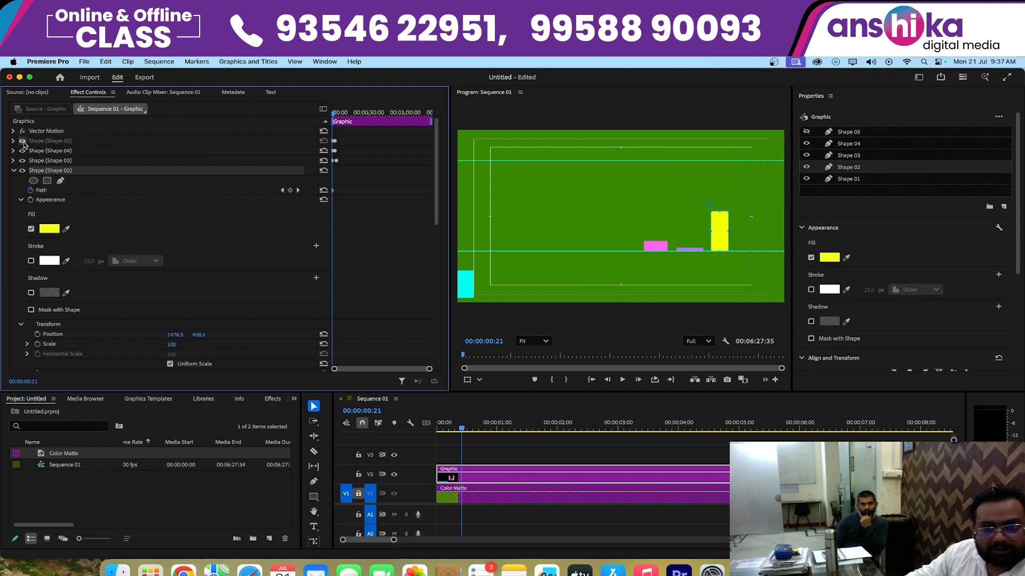
{"action": "left_click", "coordinate": [22, 141]}
- Delete Shape 01, the cyan lower-third bar, from the graphic
{"action": "left_click", "coordinate": [463, 286]}
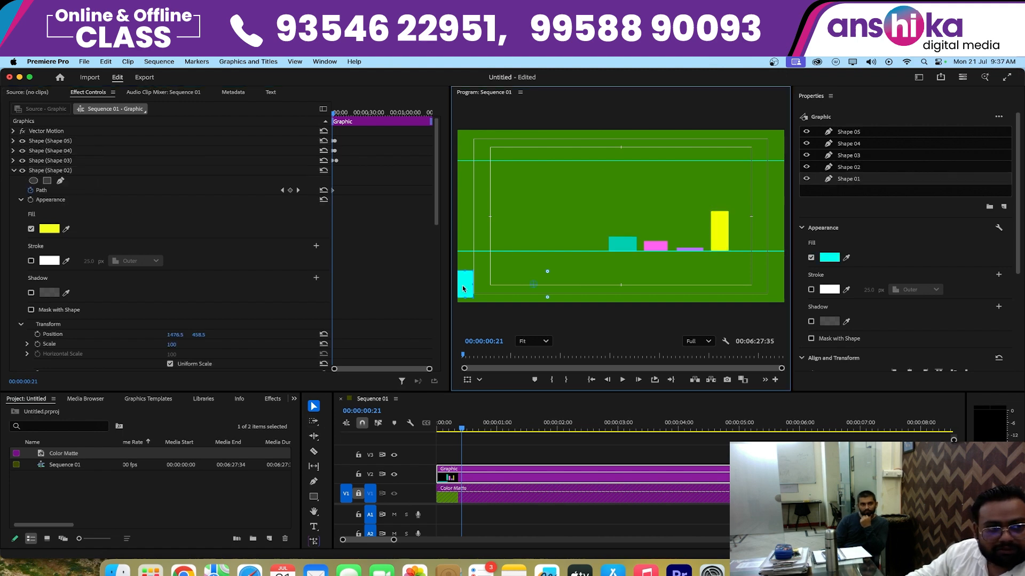
{"action": "left_click", "coordinate": [14, 171]}
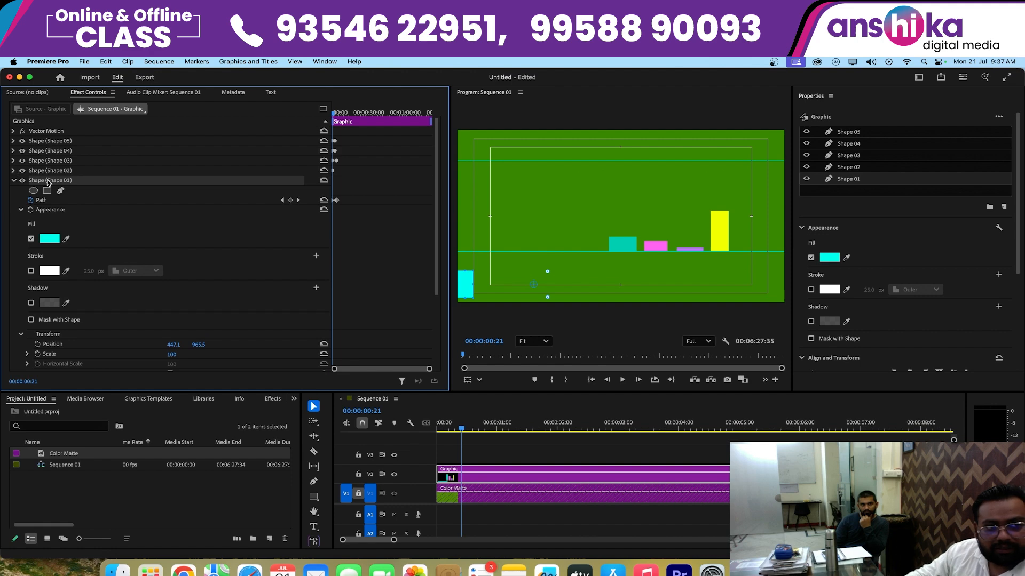
{"action": "key", "text": "Delete"}
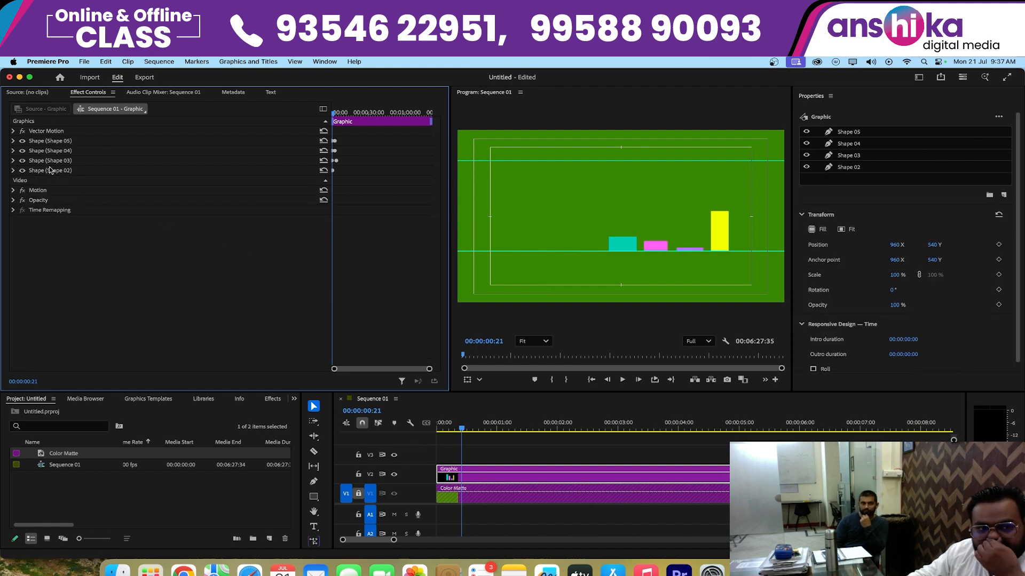
- Remove both horizontal guides from the program frame
{"action": "left_click", "coordinate": [518, 252]}
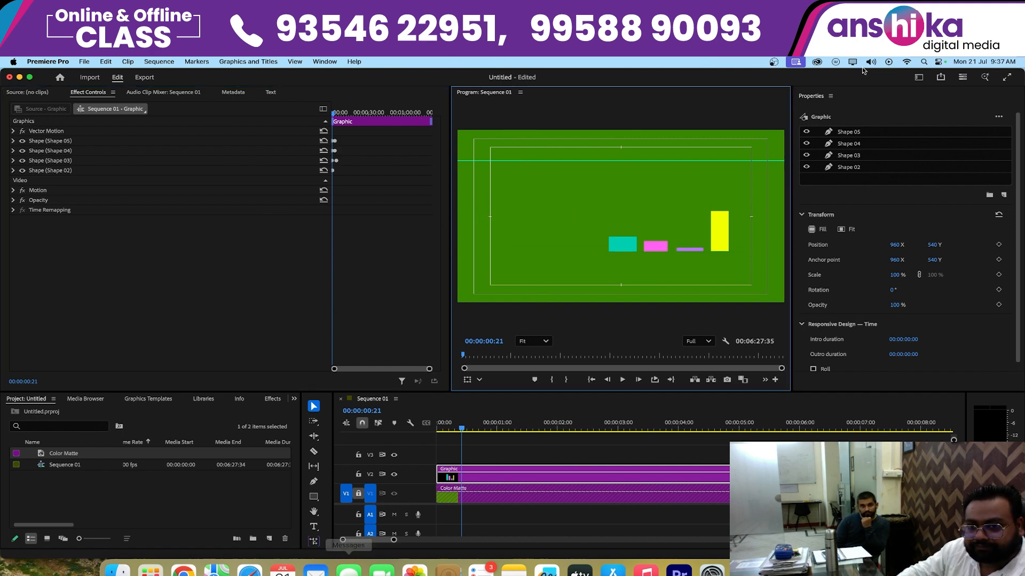
{"action": "left_click_drag", "start_coordinate": [636, 160], "coordinate": [651, 59]}
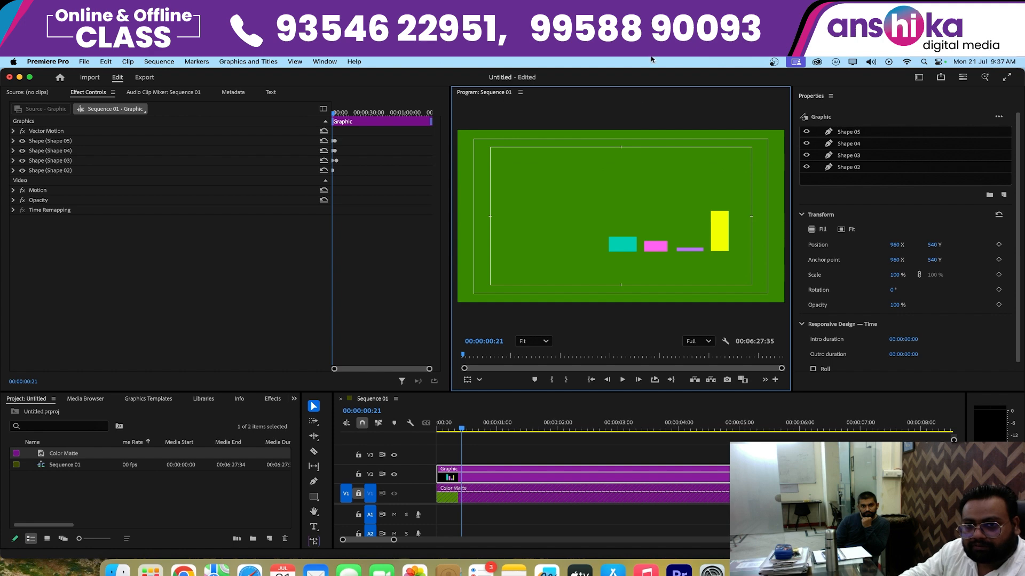
- Shift all the chart bars together by setting the graphic's Motion Position X to 819
{"action": "left_click", "coordinate": [484, 480]}
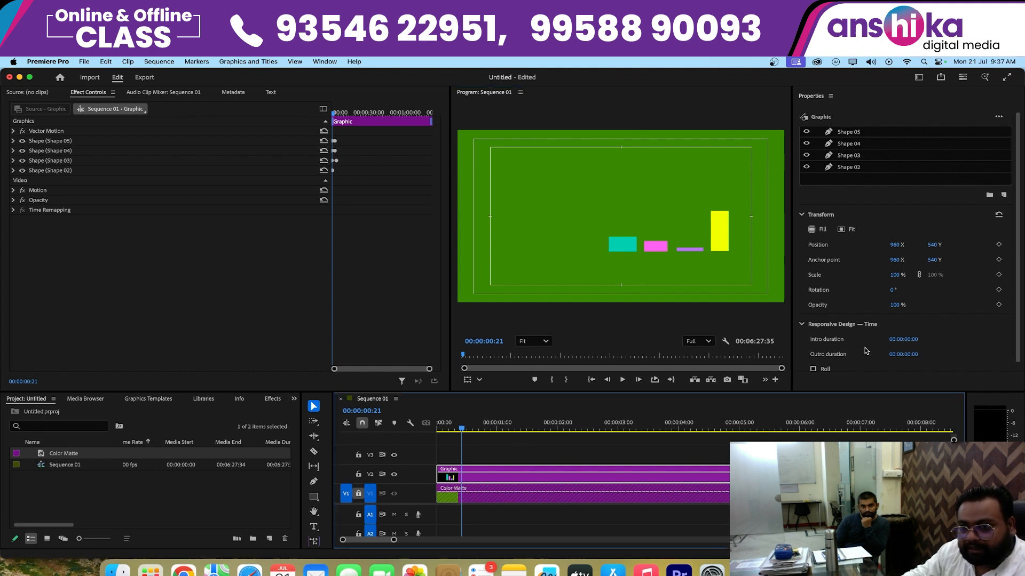
{"action": "left_click_drag", "start_coordinate": [1019, 201], "coordinate": [1021, 305]}
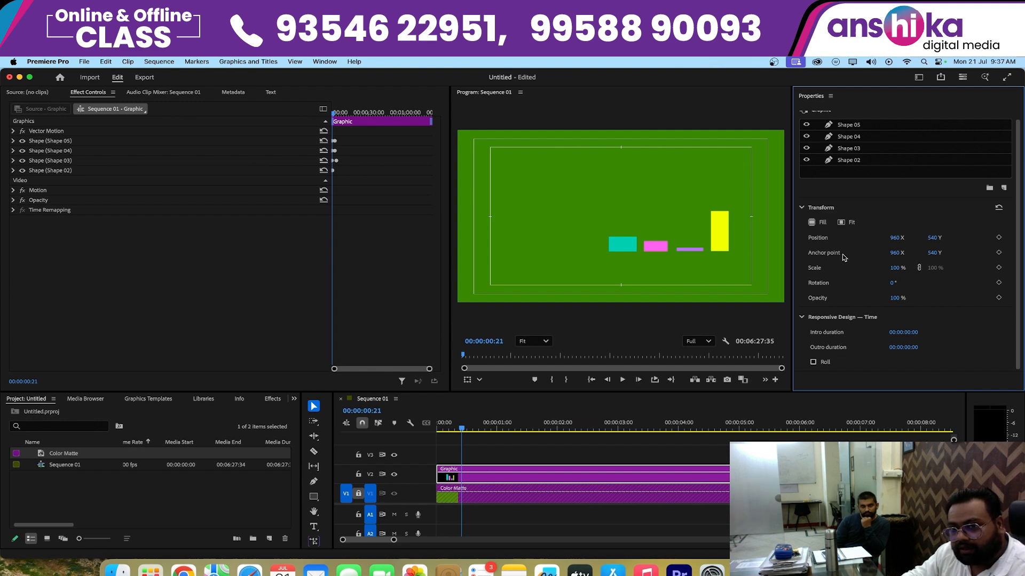
{"action": "left_click", "coordinate": [717, 237]}
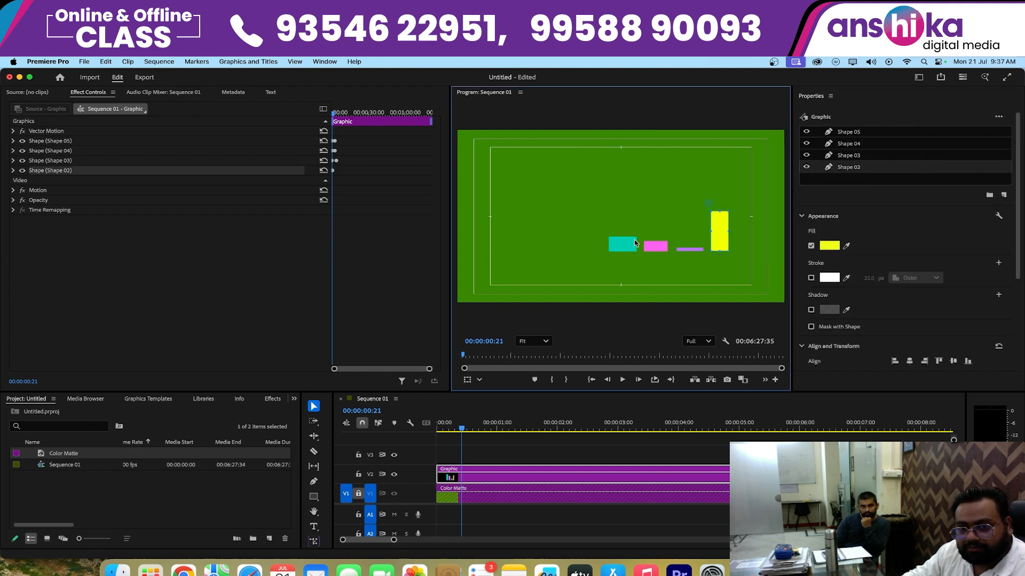
{"action": "left_click", "coordinate": [659, 250]}
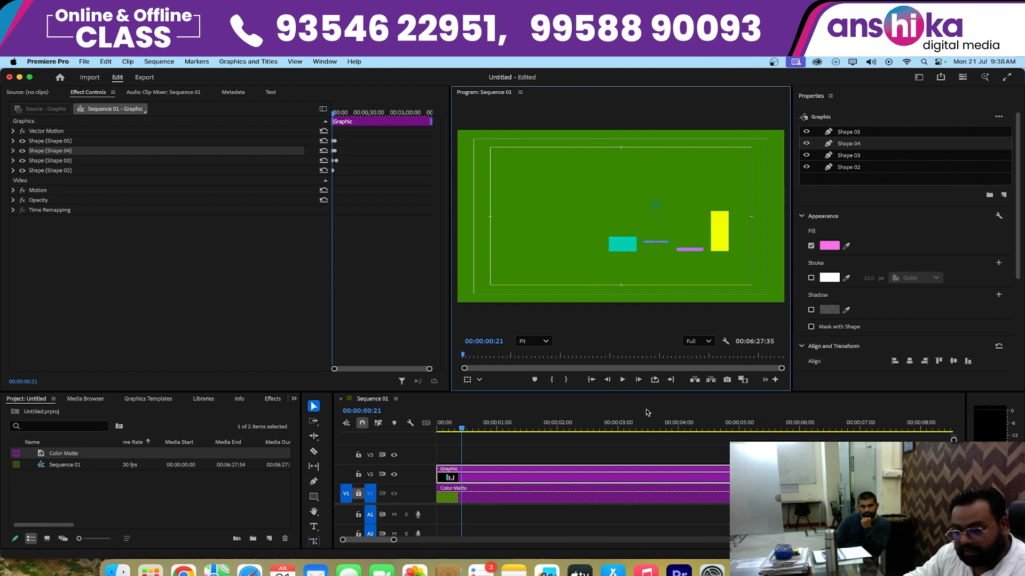
{"action": "left_click", "coordinate": [512, 470]}
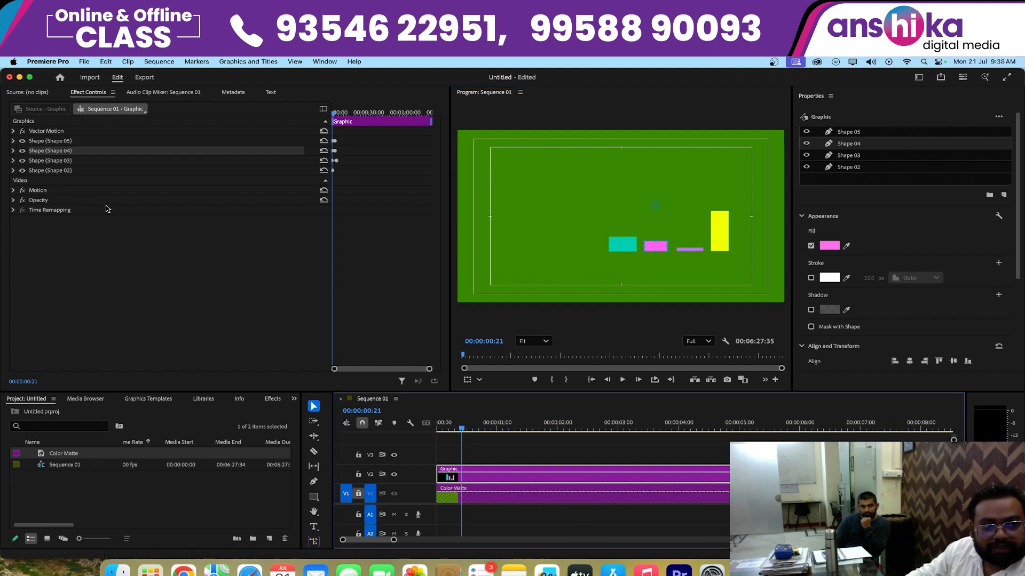
{"action": "left_click", "coordinate": [13, 191]}
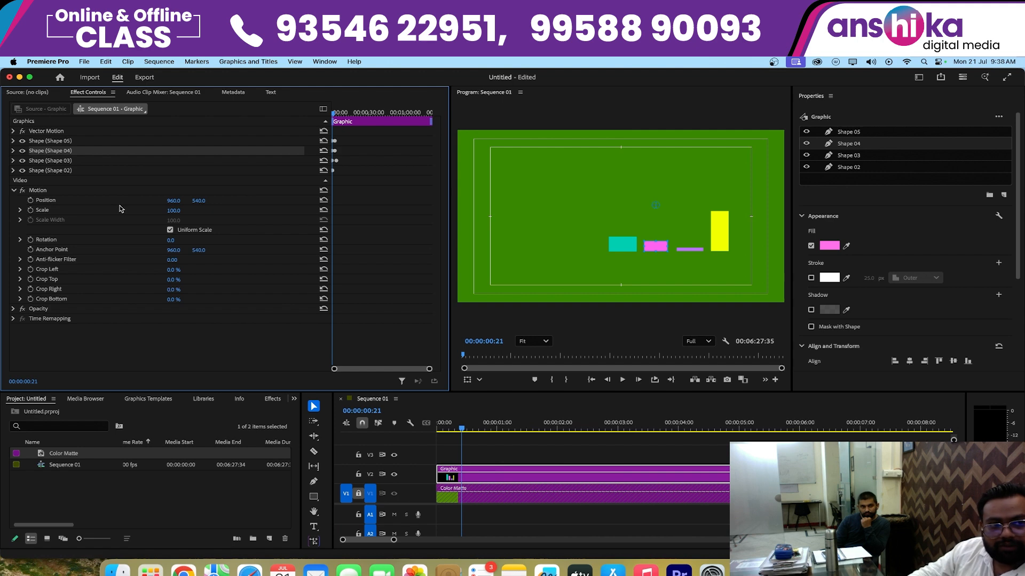
{"action": "left_click_drag", "start_coordinate": [170, 205], "coordinate": [132, 204]}
- Play the repositioned bars from the start and scrub through their growth, ending at 00:00:03:38
{"action": "left_click", "coordinate": [591, 380]}
{"action": "key", "text": "space"}
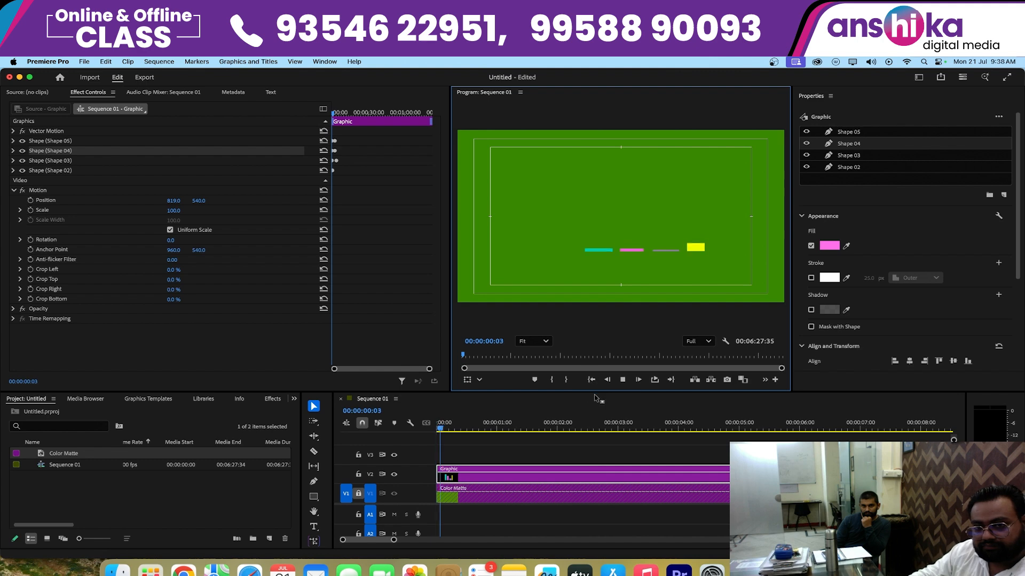
{"action": "key", "text": "space"}
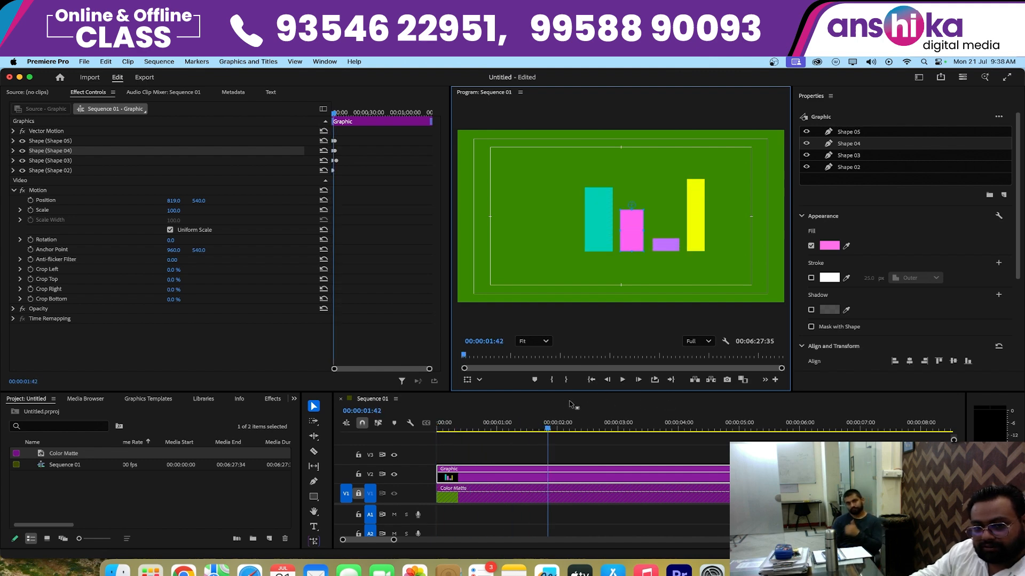
{"action": "key", "text": "space"}
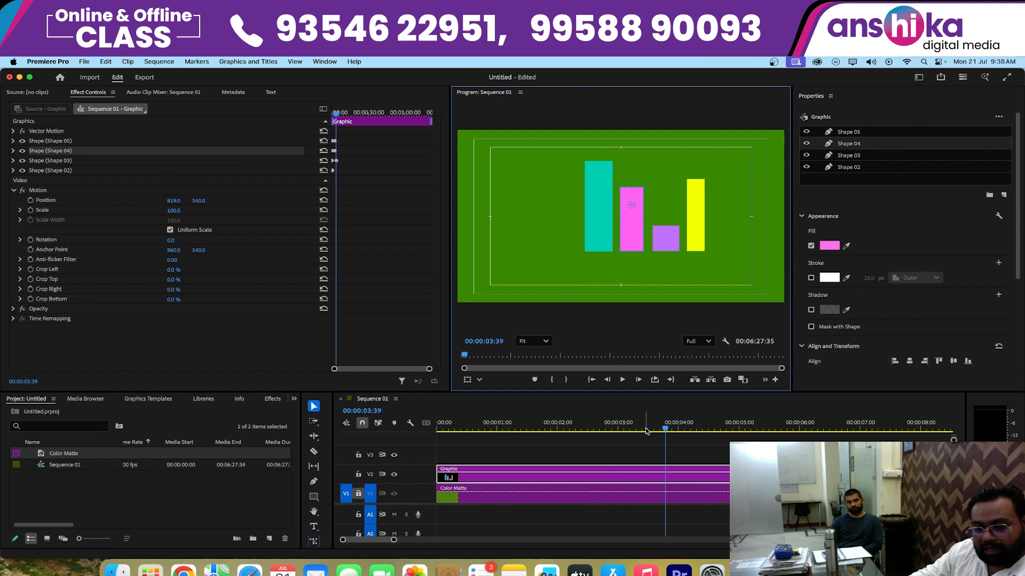
{"action": "left_click_drag", "start_coordinate": [646, 429], "coordinate": [381, 426]}
{"action": "left_click_drag", "start_coordinate": [489, 430], "coordinate": [663, 429]}
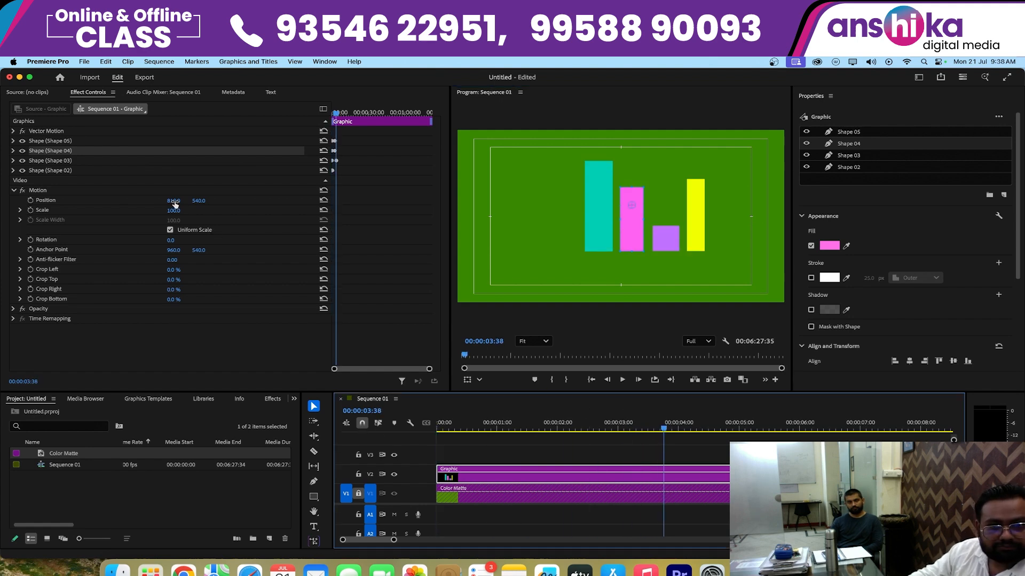
- Set the graphic's Motion Position to 707, 617 and play the bar animation from the start
{"action": "left_click_drag", "start_coordinate": [174, 201], "coordinate": [240, 203]}
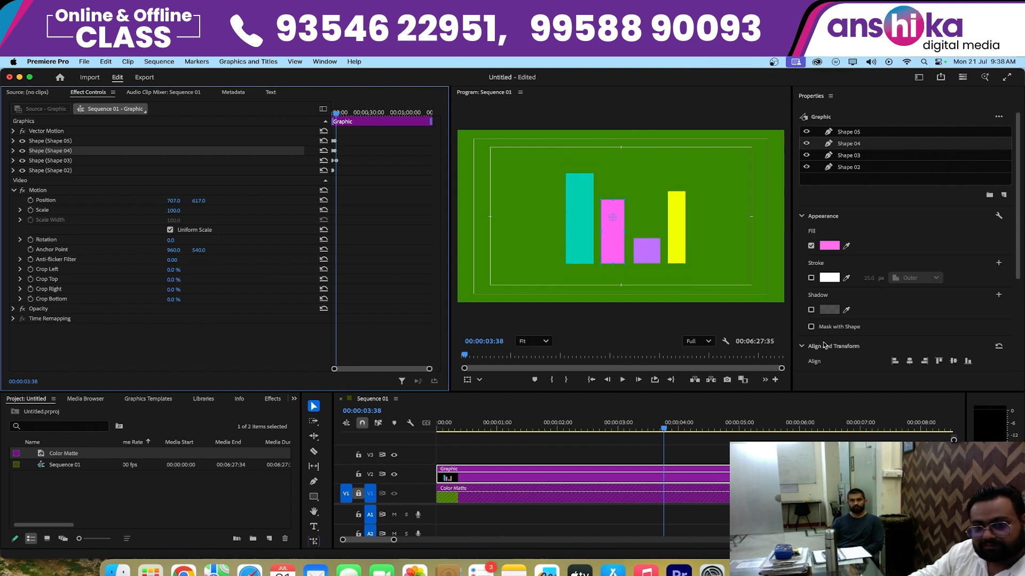
{"action": "left_click", "coordinate": [606, 386]}
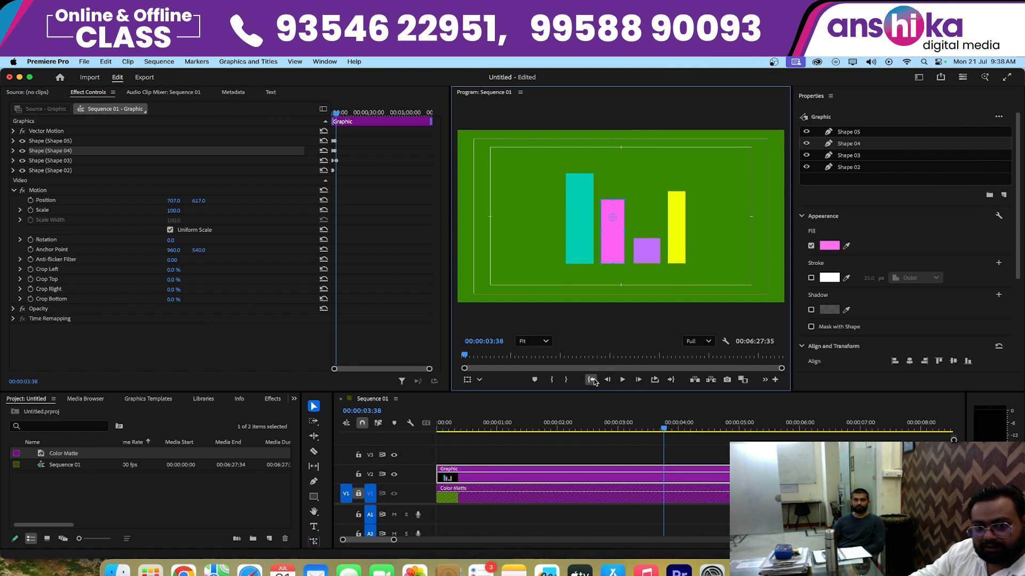
{"action": "left_click", "coordinate": [591, 379]}
{"action": "key", "text": "space"}
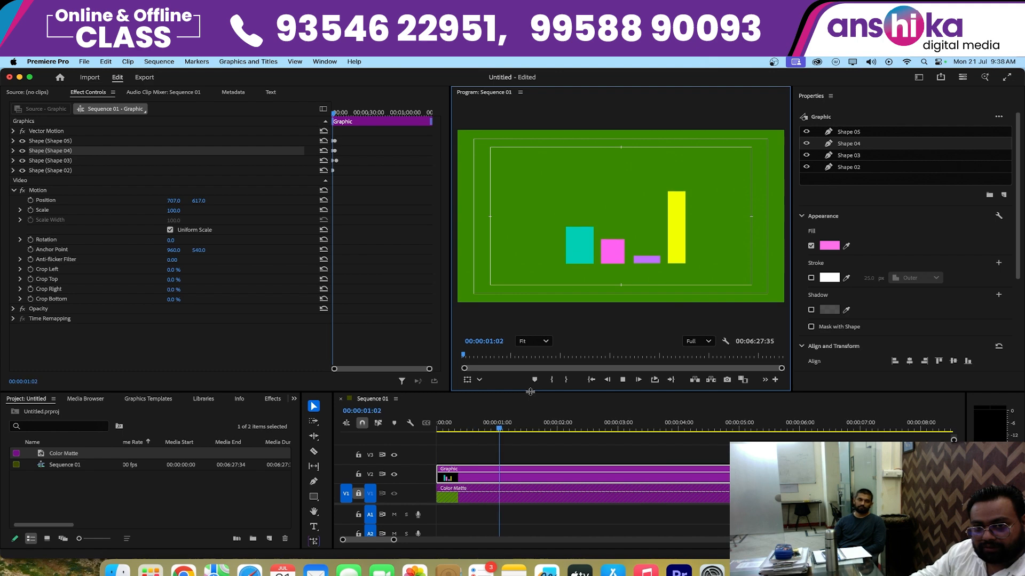
- Draw a rectangle around all the bars as a separate graphic at 00:00:05:27, with the bar graphic deselected
{"action": "key", "text": "space"}
{"action": "left_click", "coordinate": [219, 509]}
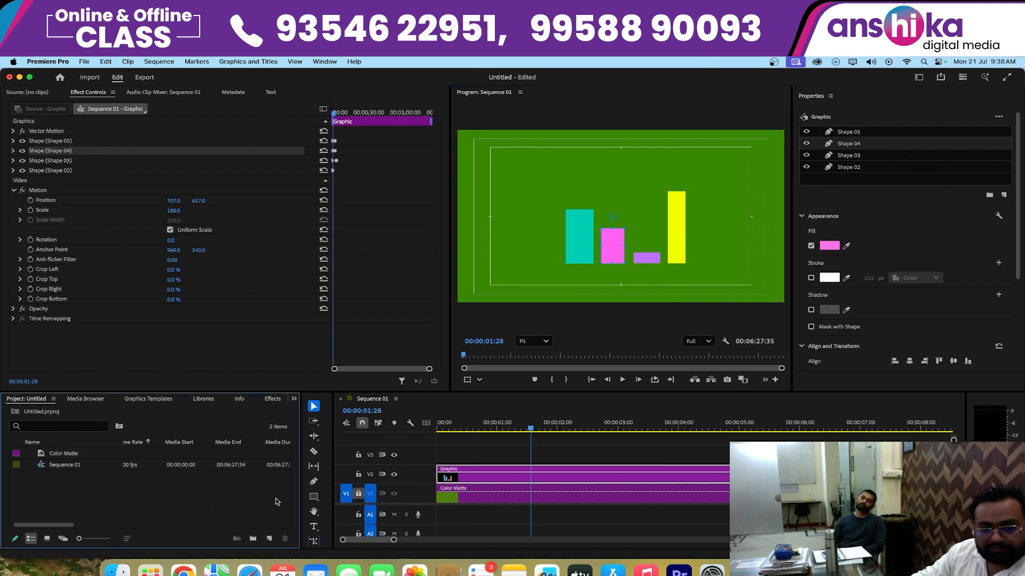
{"action": "left_click", "coordinate": [314, 498]}
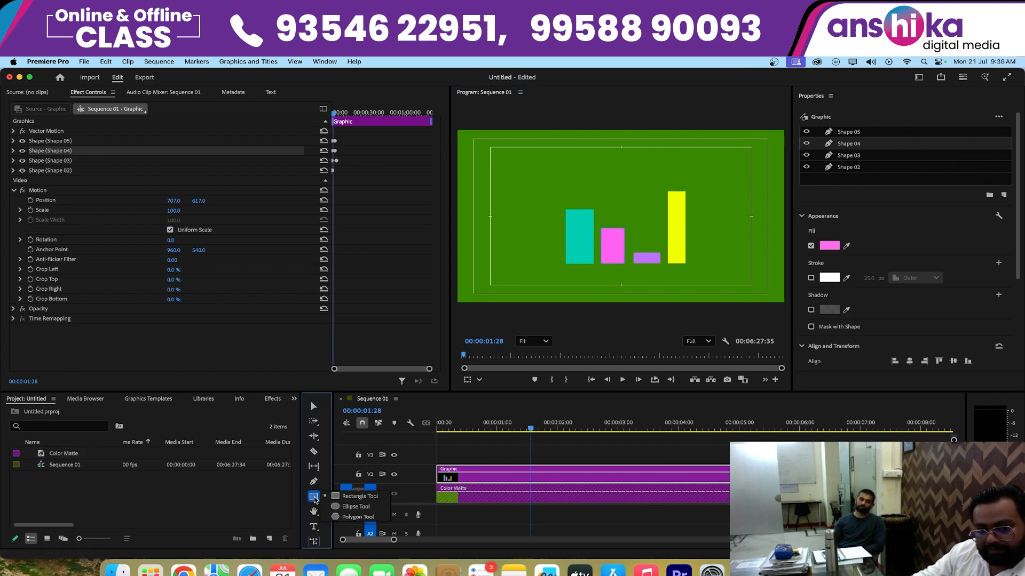
{"action": "left_click", "coordinate": [338, 497]}
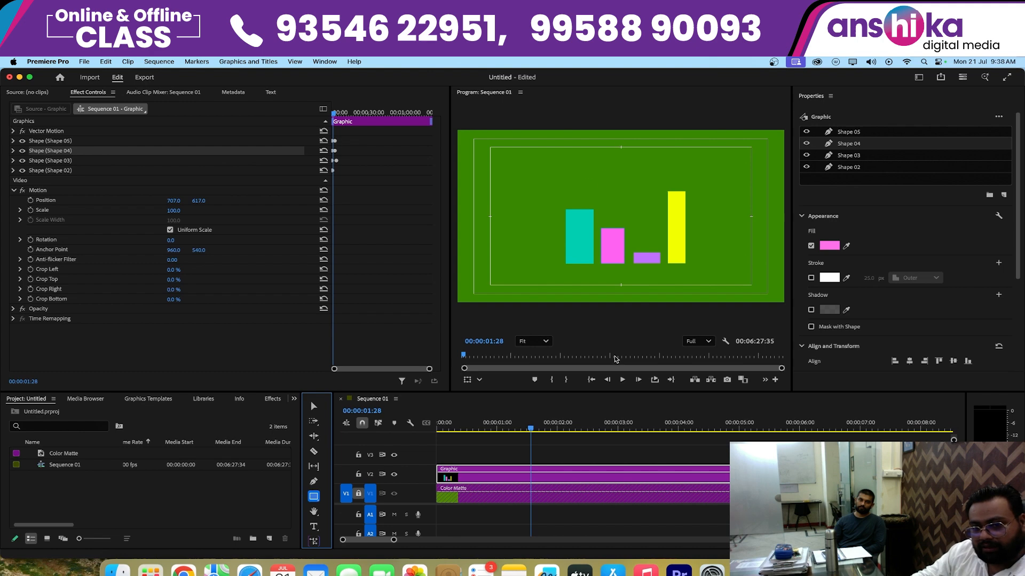
{"action": "left_click", "coordinate": [592, 447]}
{"action": "left_click_drag", "start_coordinate": [608, 429], "coordinate": [769, 430]}
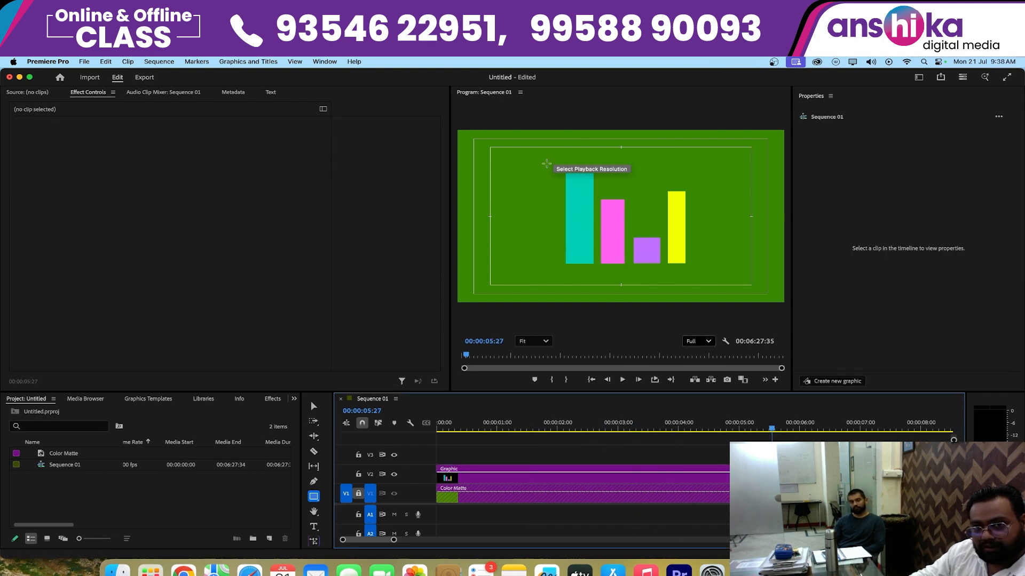
{"action": "left_click_drag", "start_coordinate": [545, 155], "coordinate": [715, 272]}
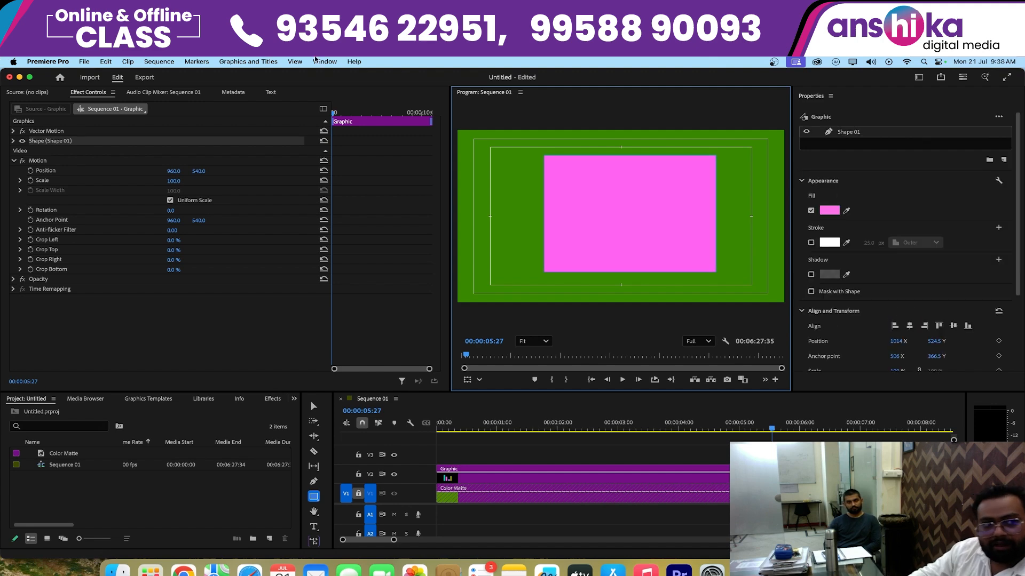
- Turn off the new rectangle's fill and enable its white 25 px outer stroke
{"action": "left_click", "coordinate": [13, 141]}
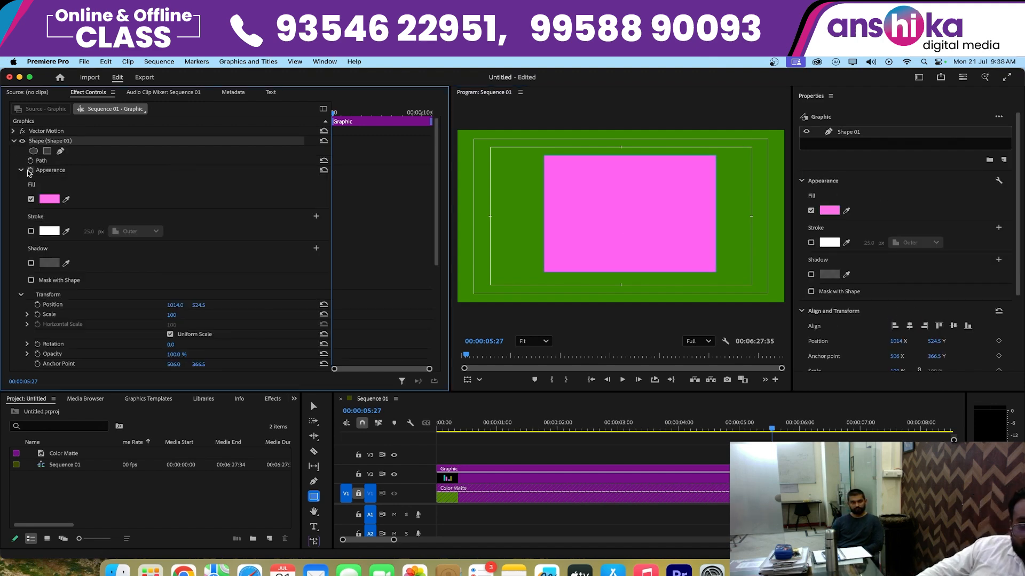
{"action": "left_click", "coordinate": [31, 200]}
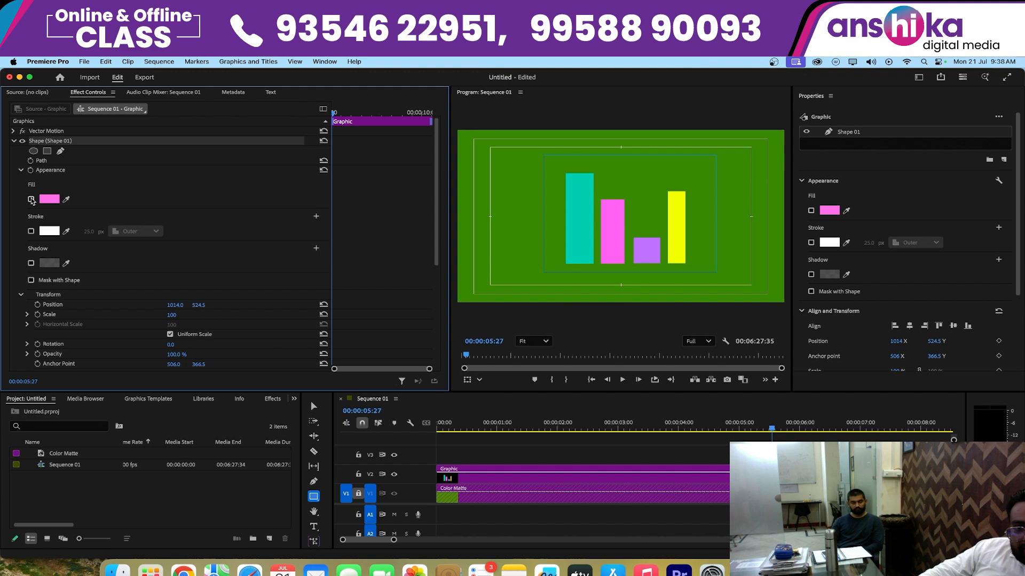
{"action": "left_click", "coordinate": [31, 232]}
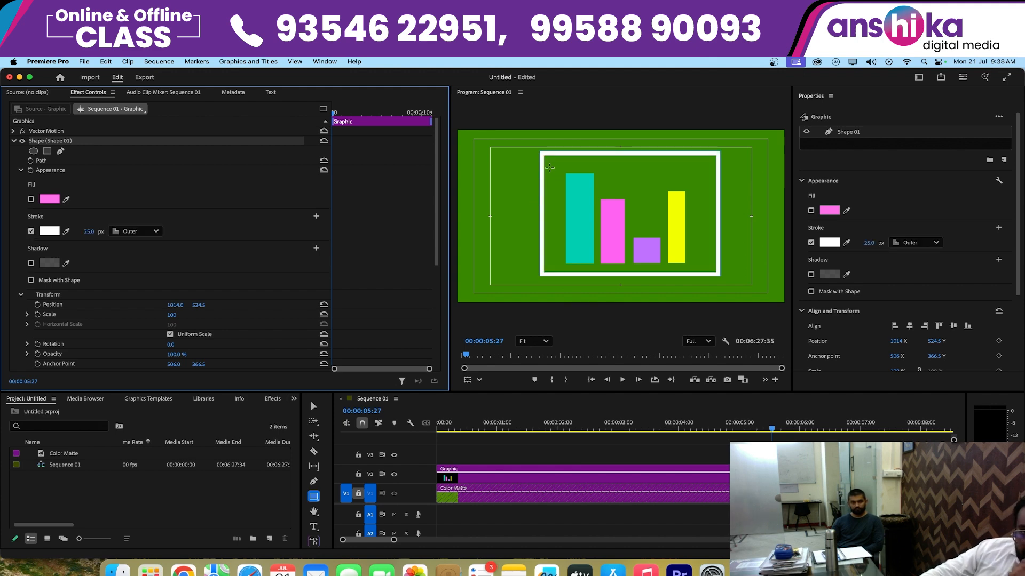
- Slightly round the corners of the white frame around the bars
{"action": "left_click", "coordinate": [314, 496]}
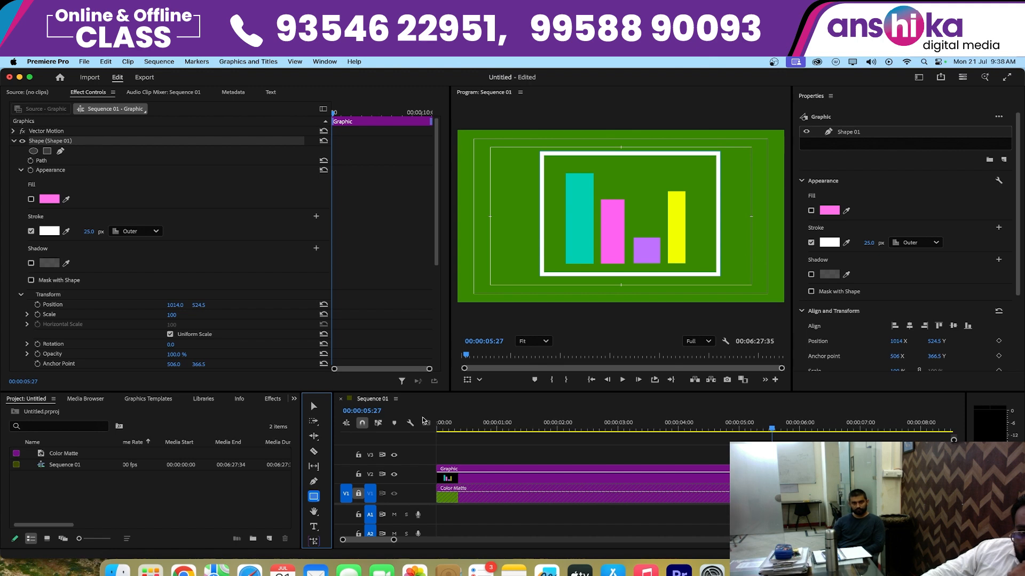
{"action": "key", "text": "v"}
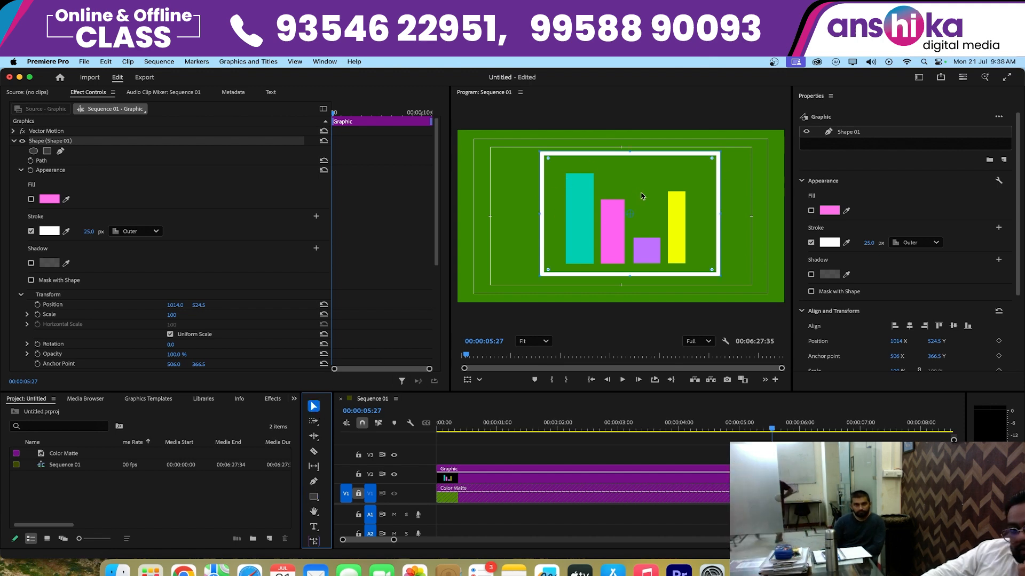
{"action": "left_click_drag", "start_coordinate": [547, 158], "coordinate": [545, 163]}
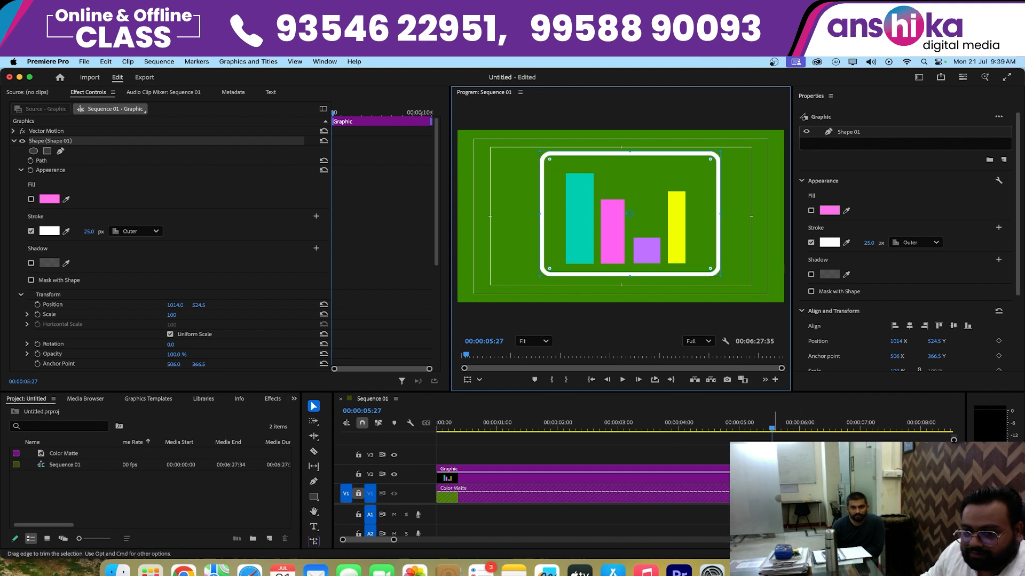
- Extend the frame graphic's clip back to the sequence start and play the bars growing inside it from the beginning
{"action": "left_click_drag", "start_coordinate": [796, 457], "coordinate": [413, 459]}
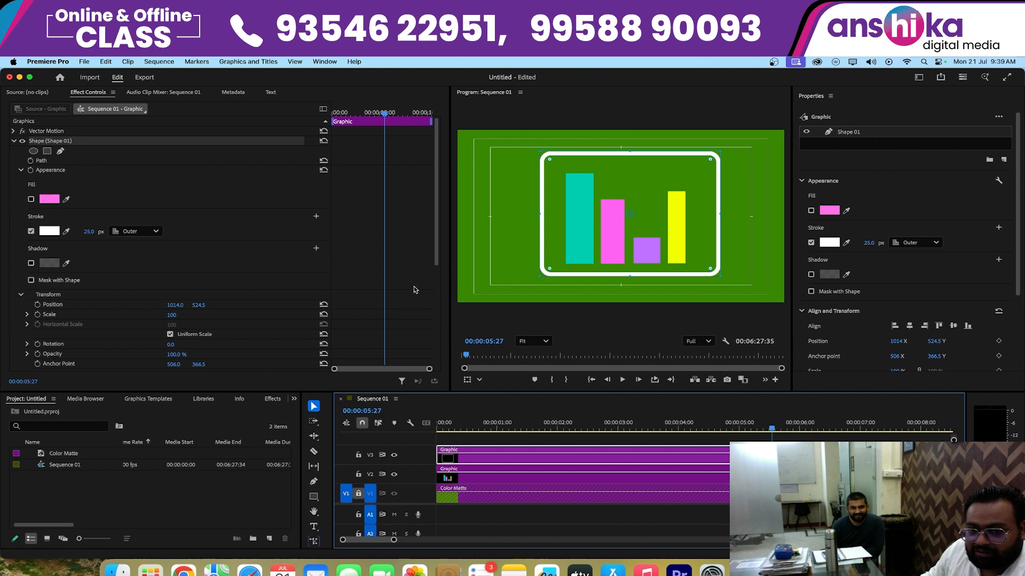
{"action": "left_click", "coordinate": [591, 379]}
{"action": "left_click", "coordinate": [225, 502]}
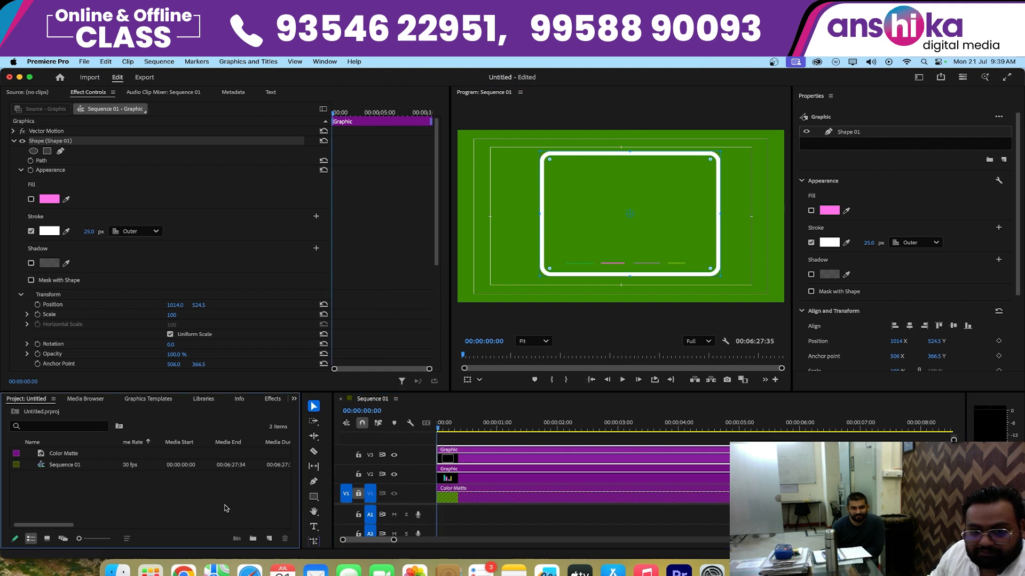
{"action": "key", "text": "space"}
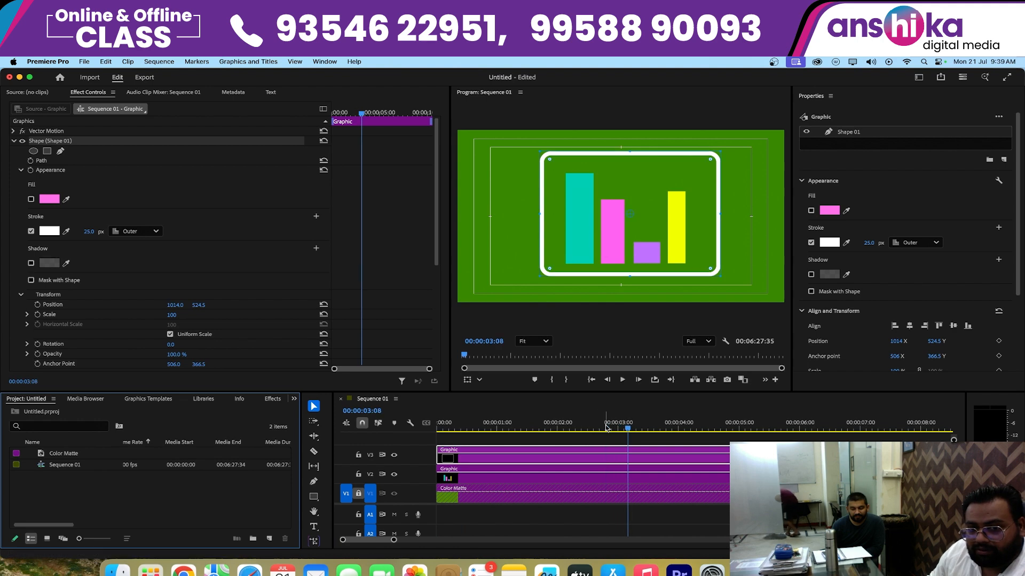
{"action": "left_click_drag", "start_coordinate": [607, 428], "coordinate": [238, 443]}
{"action": "key", "text": "space"}
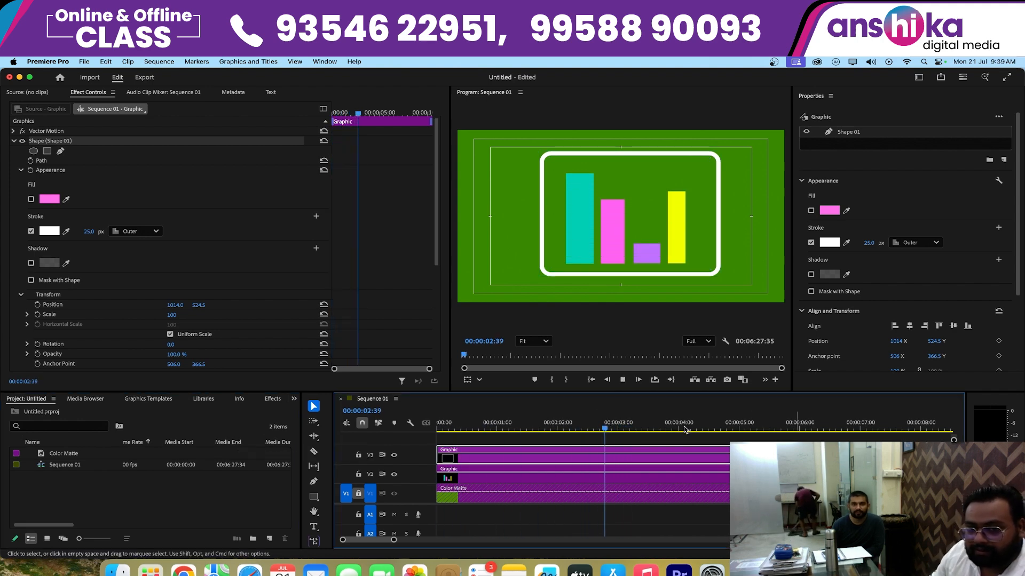
{"action": "key", "text": "space"}
- Delete the separate frame graphic and move the playhead to 00:00:03:39
{"action": "key", "text": "Delete"}
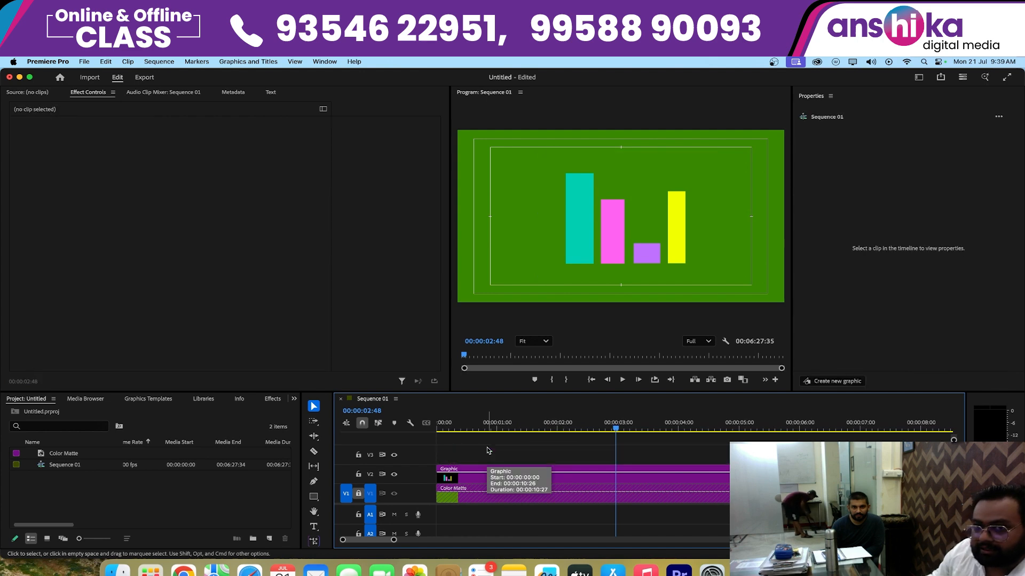
{"action": "left_click_drag", "start_coordinate": [619, 430], "coordinate": [667, 430]}
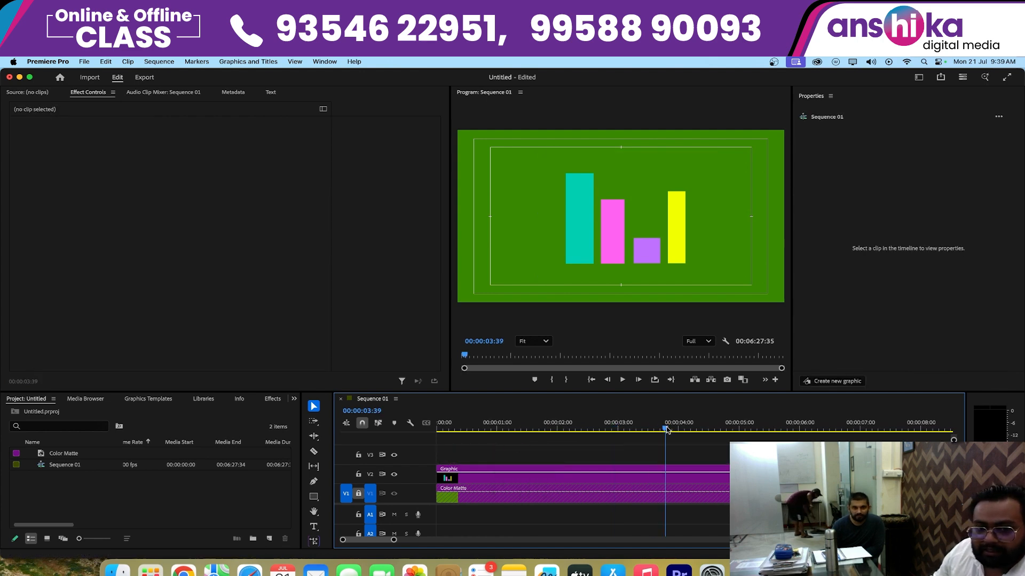
- Draw a rectangle around all the bars as a new shape inside the existing bar graphic
{"action": "left_click", "coordinate": [462, 475]}
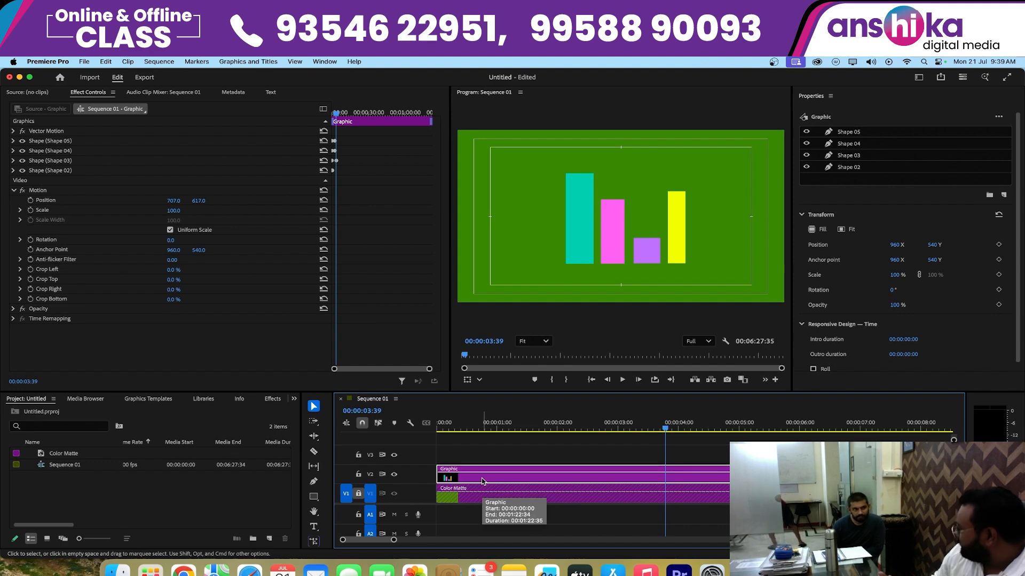
{"action": "left_click", "coordinate": [314, 498]}
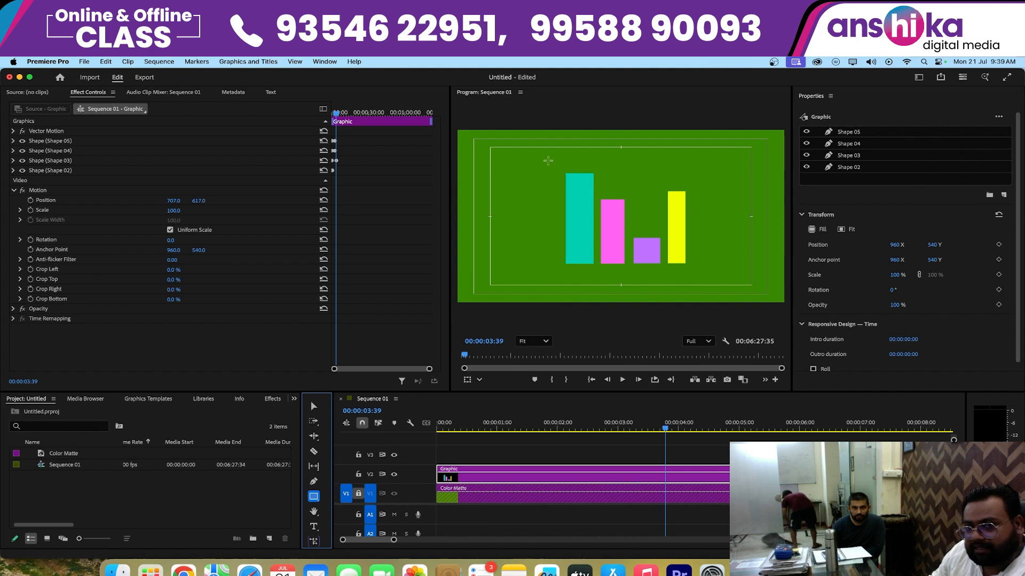
{"action": "mouse_move", "coordinate": [544, 159]}
{"action": "left_mouse_down"}
{"action": "mouse_move", "coordinate": [679, 269]}
{"action": "mouse_move", "coordinate": [720, 274]}
{"action": "left_mouse_up"}
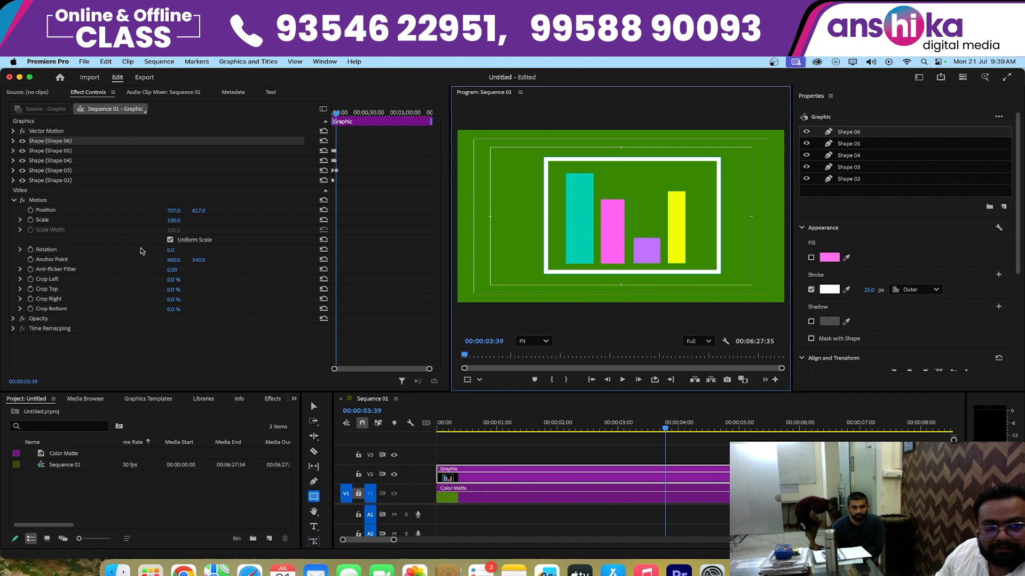
- Compare the new shape's fill and stroke by toggling them, ending with only the white stroke enabled
{"action": "left_click", "coordinate": [13, 141]}
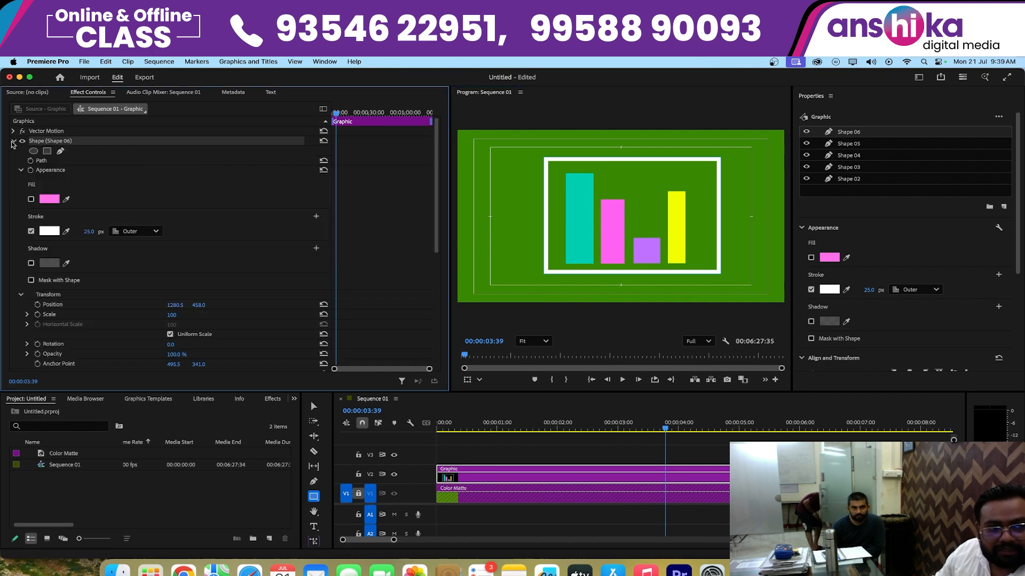
{"action": "left_click", "coordinate": [31, 199]}
{"action": "left_click", "coordinate": [31, 232]}
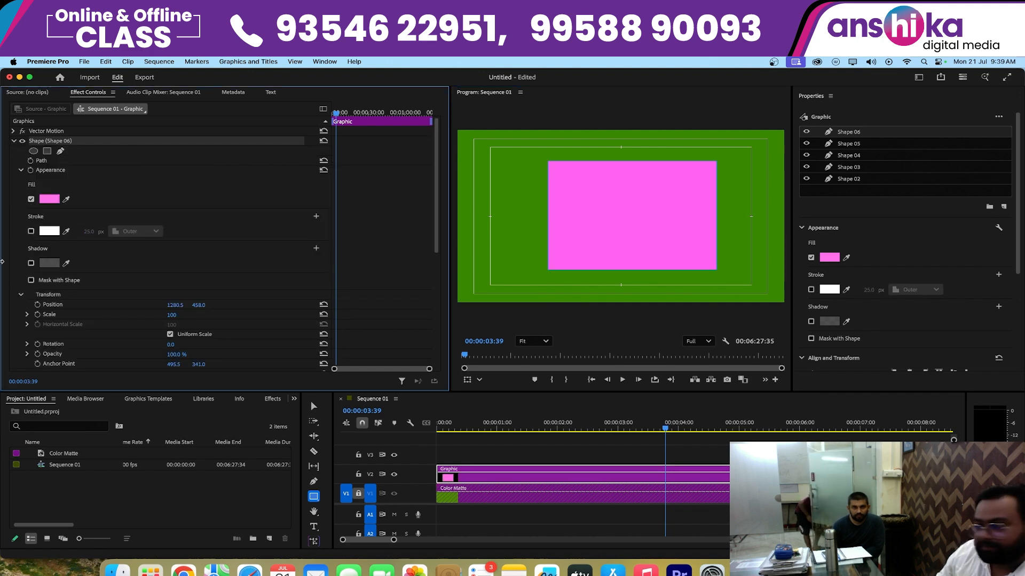
{"action": "left_click", "coordinate": [31, 199]}
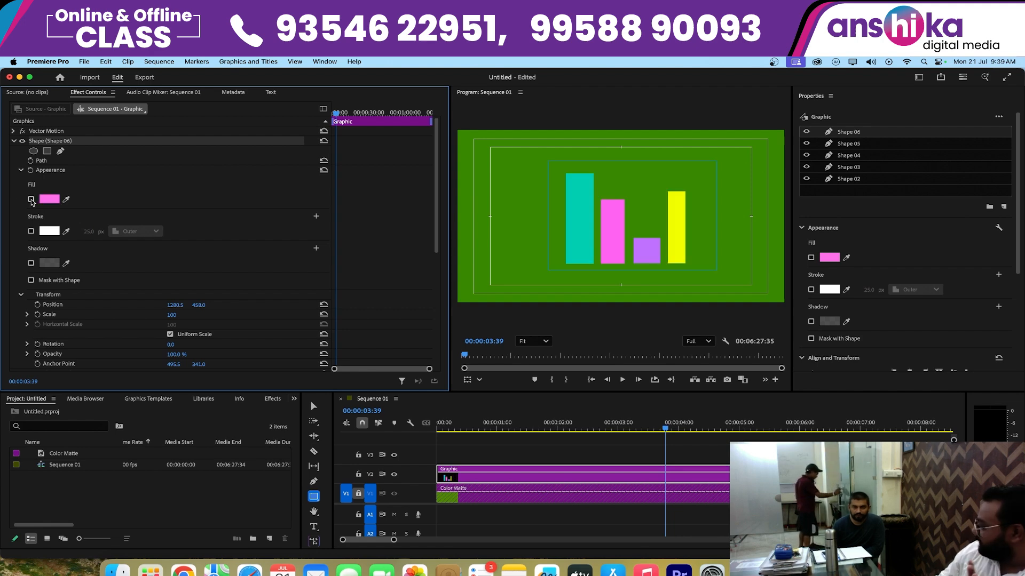
{"action": "left_click", "coordinate": [31, 231]}
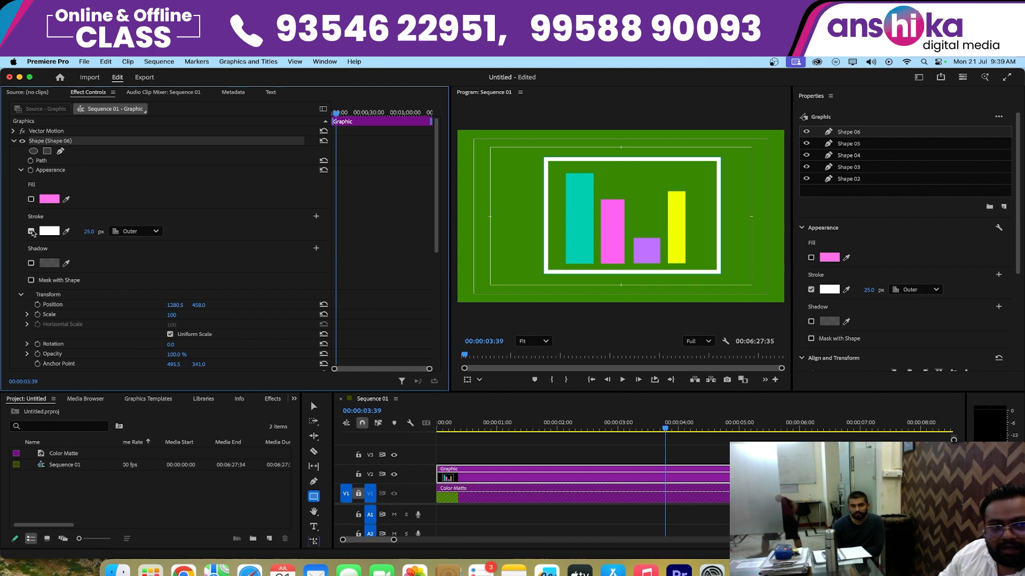
- Set the frame's stroke to 19 px with Inner alignment and slightly round its corners
{"action": "mouse_move", "coordinate": [88, 231]}
{"action": "left_mouse_down"}
{"action": "mouse_move", "coordinate": [210, 231]}
{"action": "mouse_move", "coordinate": [85, 232]}
{"action": "left_mouse_up"}
{"action": "left_click", "coordinate": [136, 231]}
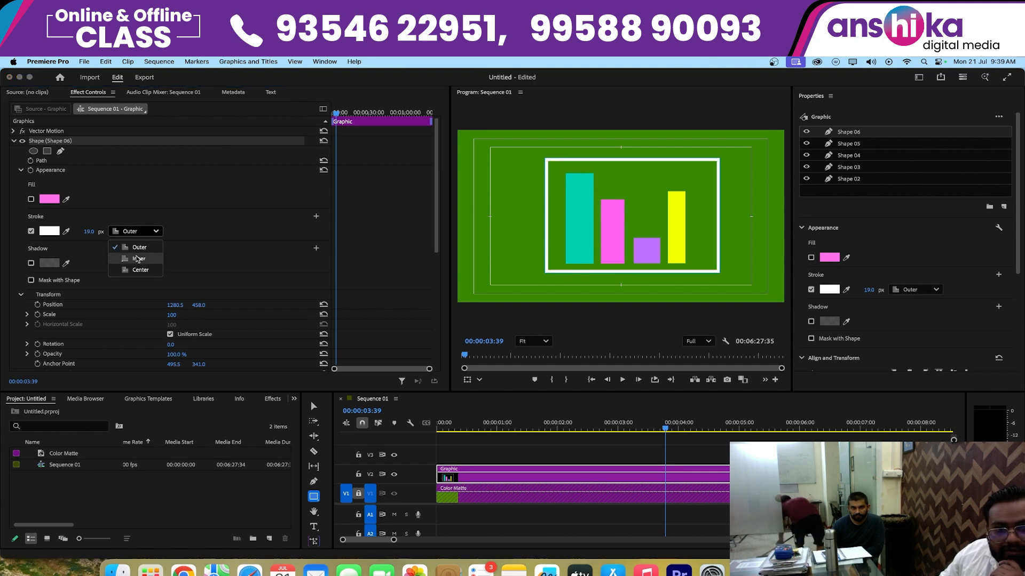
{"action": "left_click", "coordinate": [138, 260]}
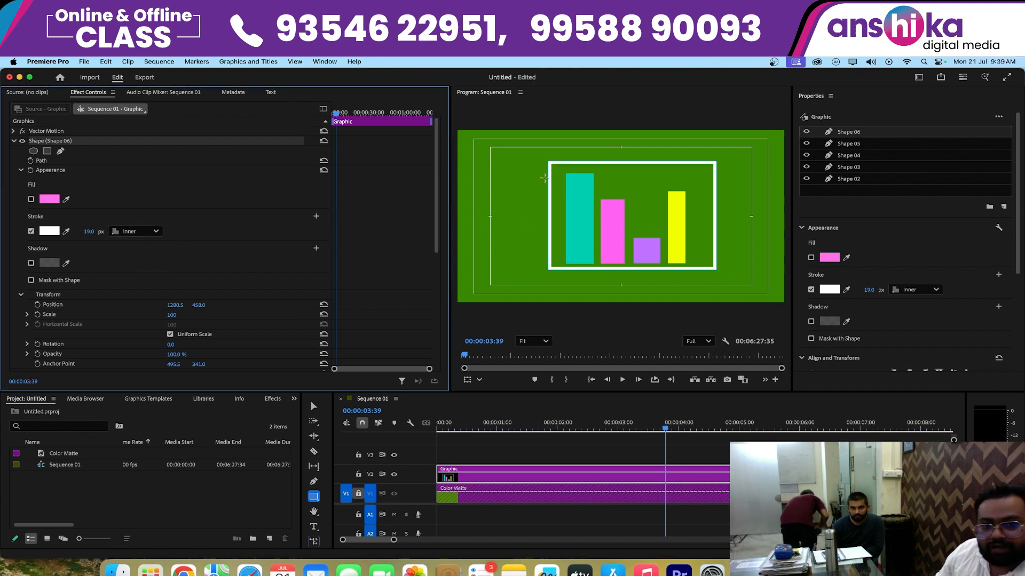
{"action": "left_click", "coordinate": [314, 408]}
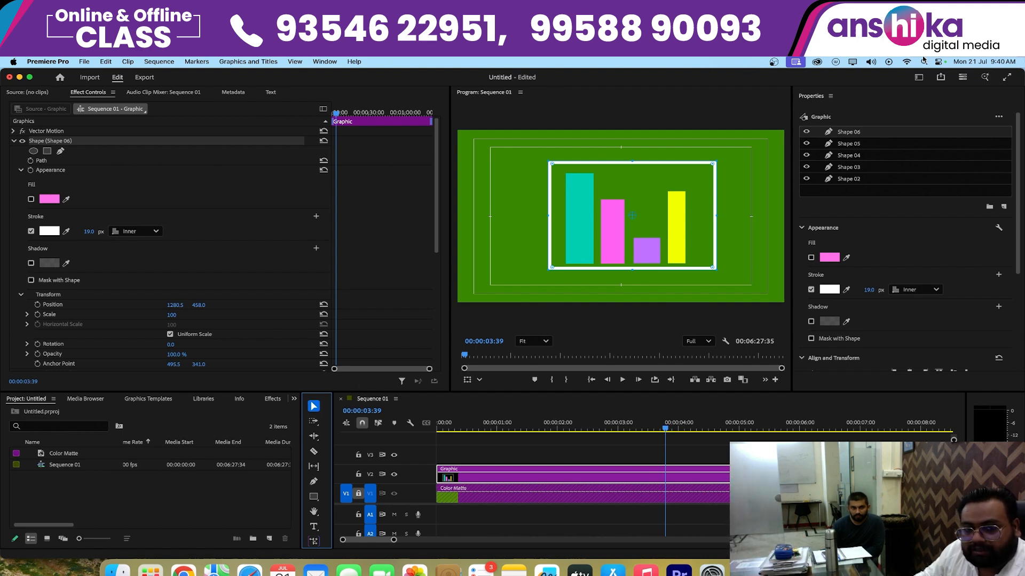
{"action": "left_click_drag", "start_coordinate": [555, 163], "coordinate": [554, 170]}
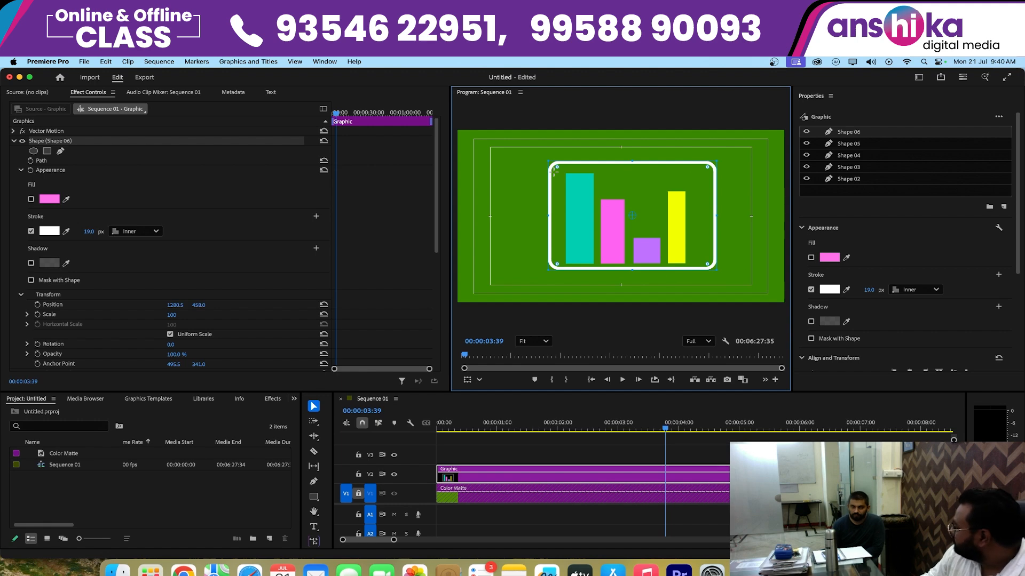
- Play the bar animation within the rounded inner-stroke frame from the sequence start to 00:00:02:43
{"action": "left_click_drag", "start_coordinate": [587, 424], "coordinate": [292, 433]}
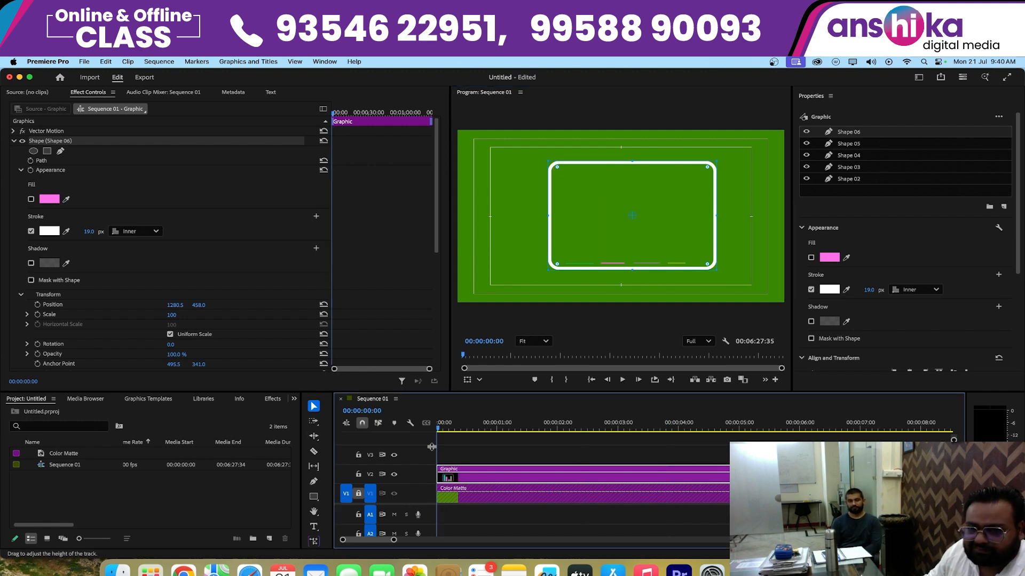
{"action": "key", "text": "space"}
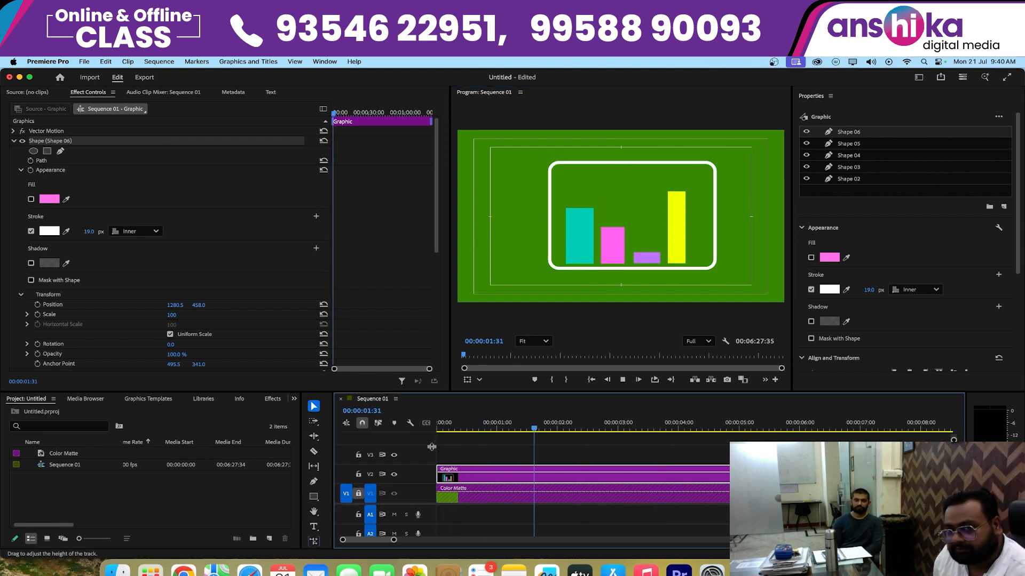
{"action": "key", "text": "space"}
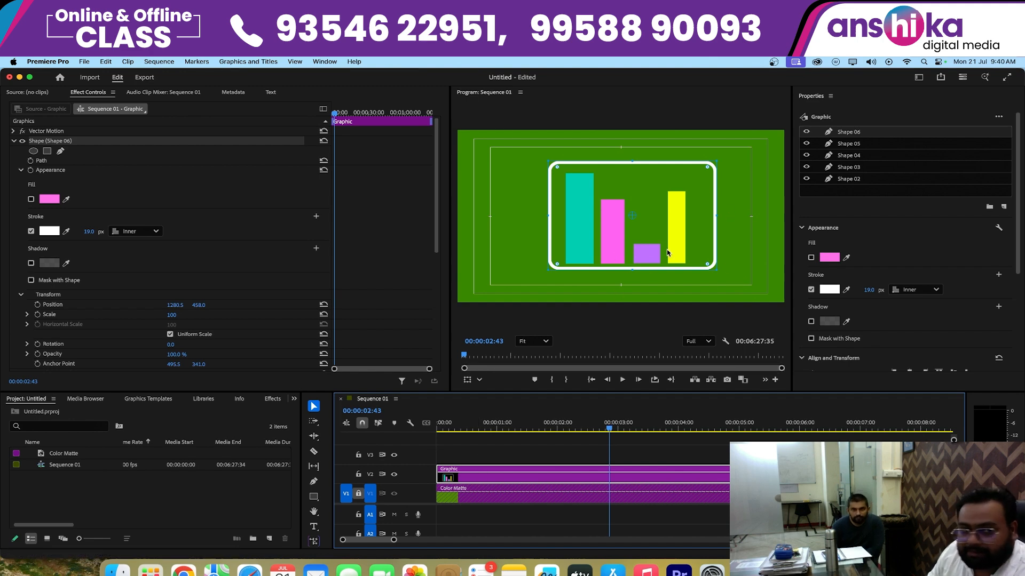
- Delete the frame shape, Shape 06, from the bar graphic and deselect the clip
{"action": "left_click", "coordinate": [60, 144]}
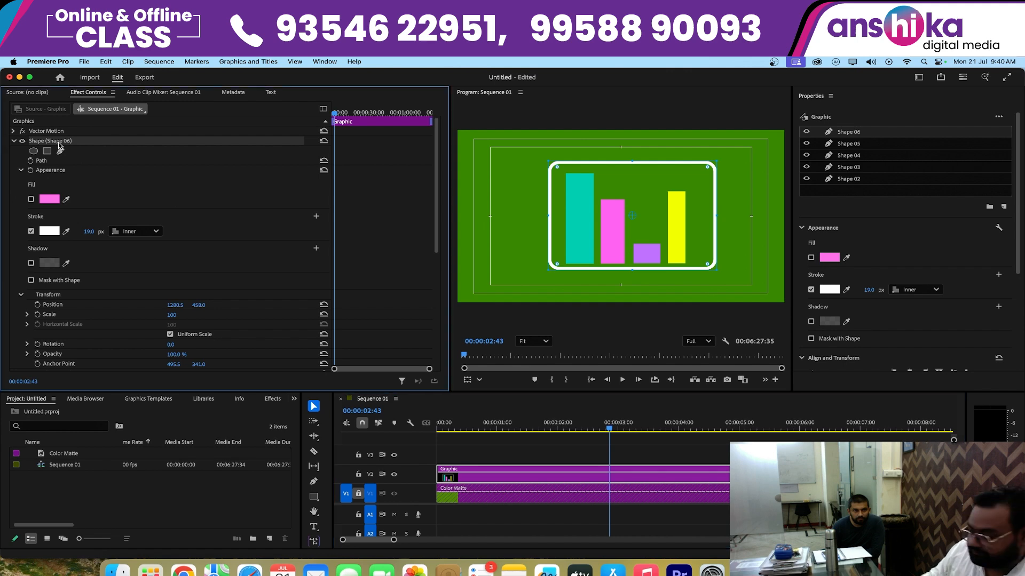
{"action": "key", "text": "Delete"}
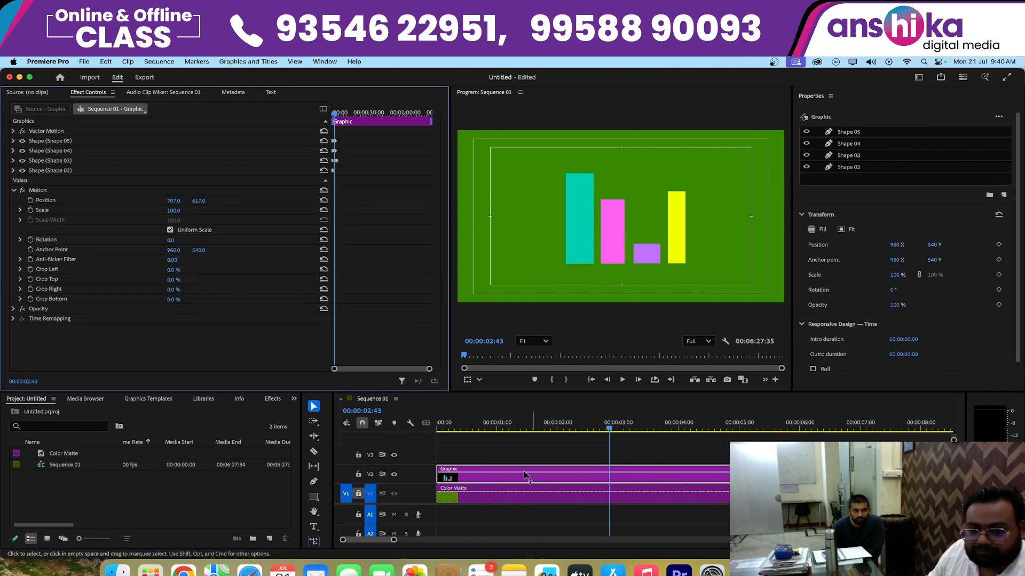
{"action": "left_click", "coordinate": [485, 453]}
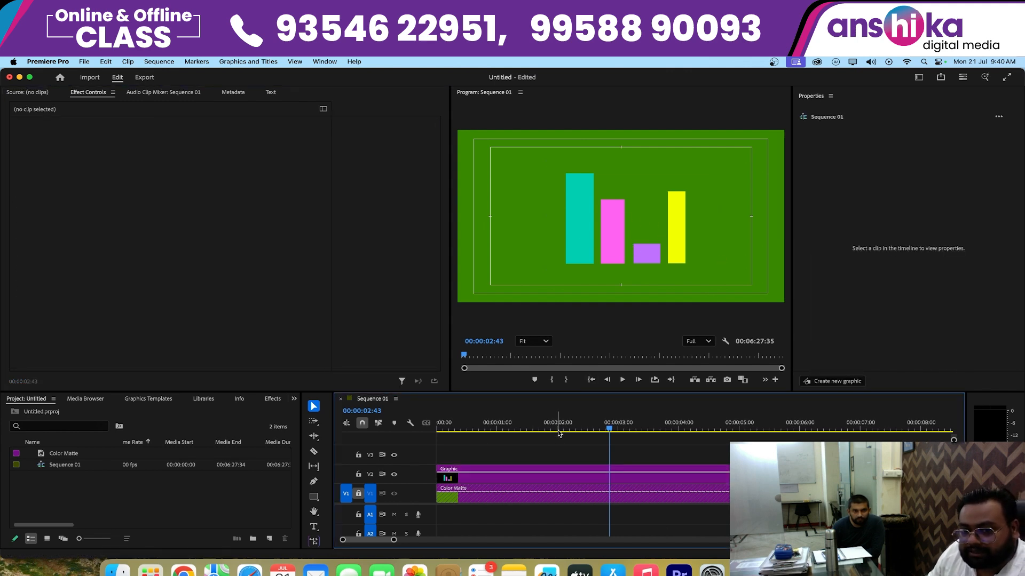
- Scrub the bar growth back to 00:00:00:31 and select the bar graphic on V2
{"action": "left_click_drag", "start_coordinate": [559, 434], "coordinate": [474, 431]}
{"action": "left_click", "coordinate": [514, 471]}
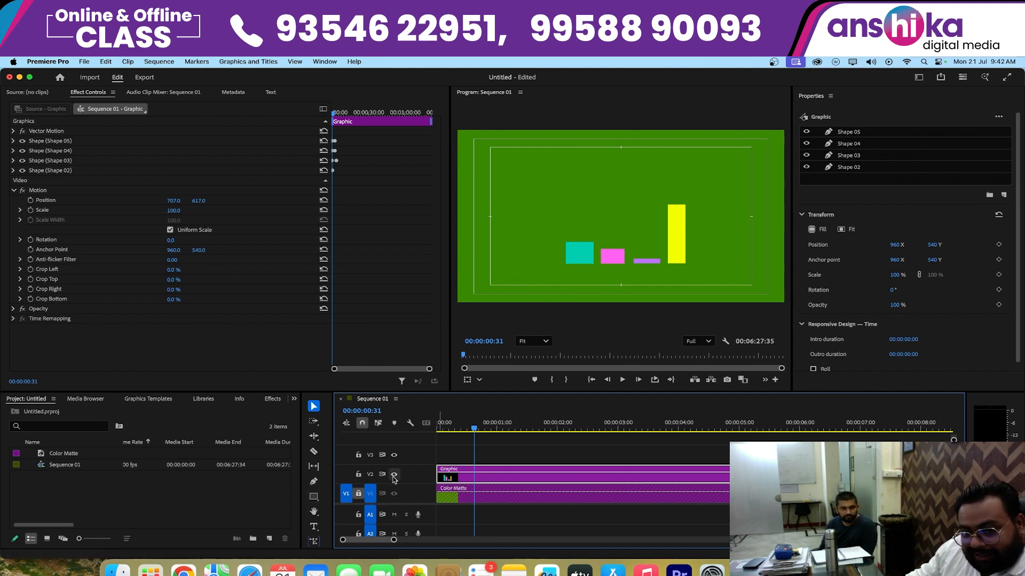
- Lock track V2 and draw a white outline frame around the bars as a separate V3 graphic, extended to the sequence start
{"action": "left_click", "coordinate": [357, 475]}
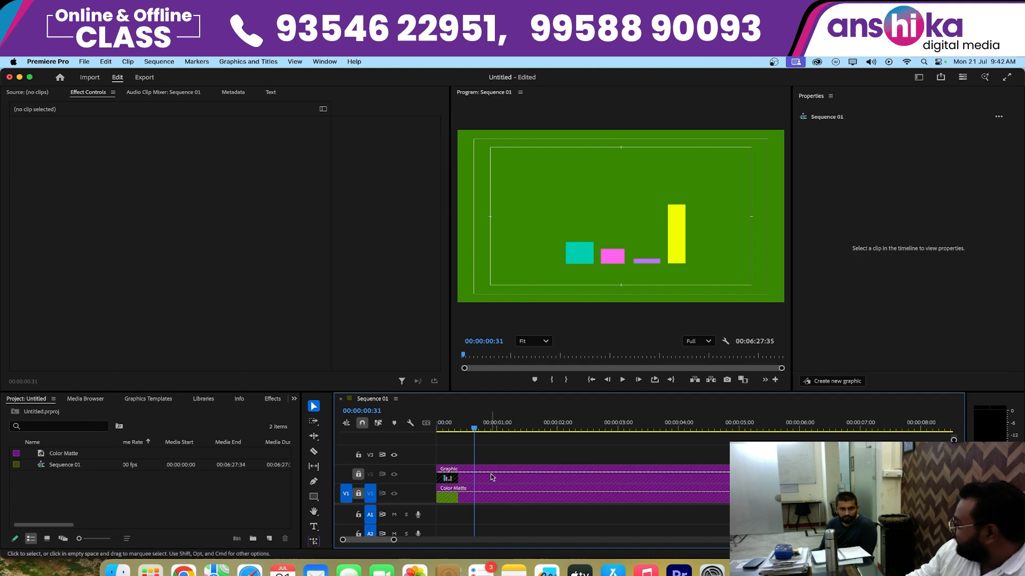
{"action": "left_click", "coordinate": [312, 498]}
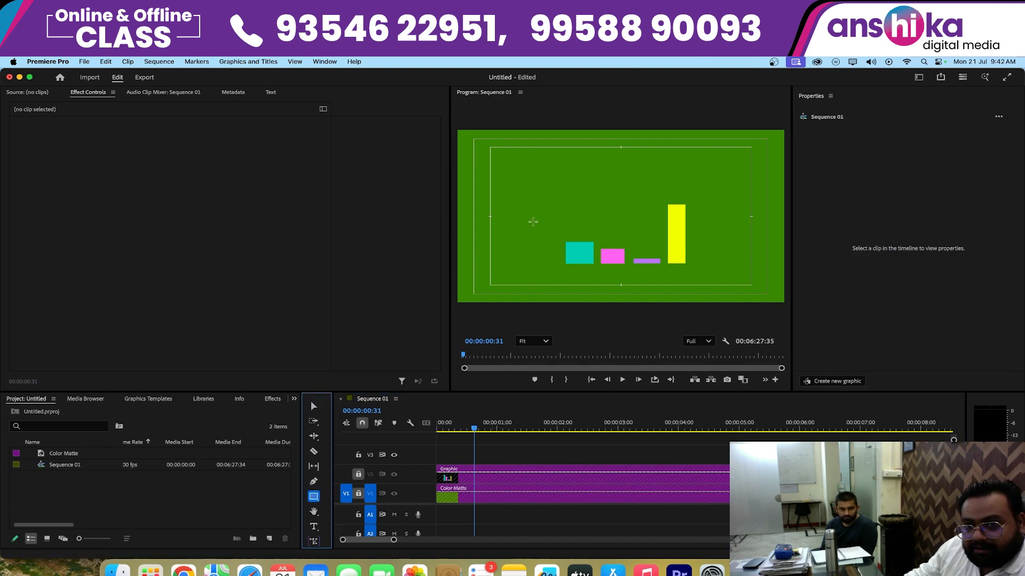
{"action": "left_click_drag", "start_coordinate": [563, 175], "coordinate": [704, 271]}
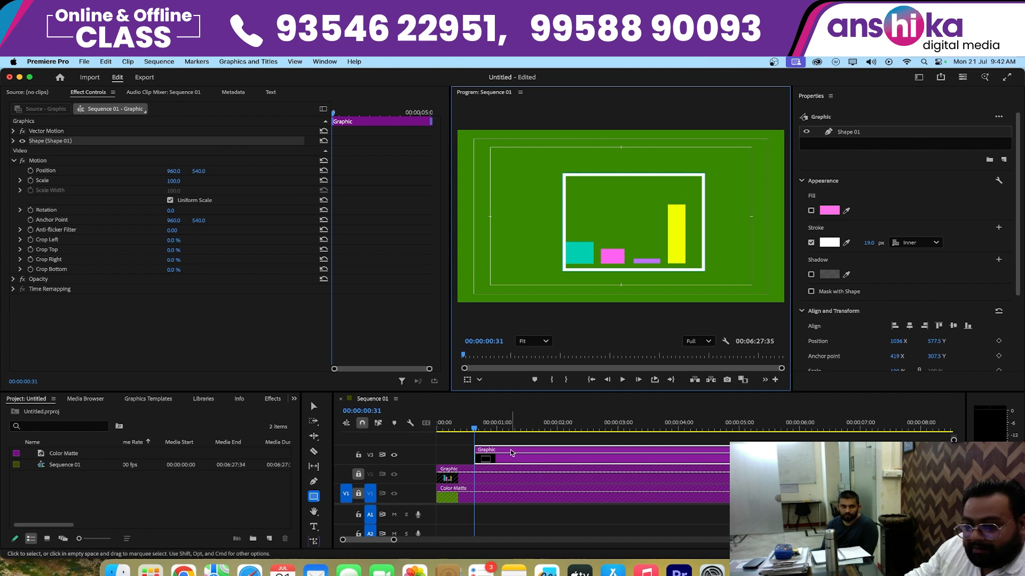
{"action": "left_click_drag", "start_coordinate": [479, 455], "coordinate": [436, 455]}
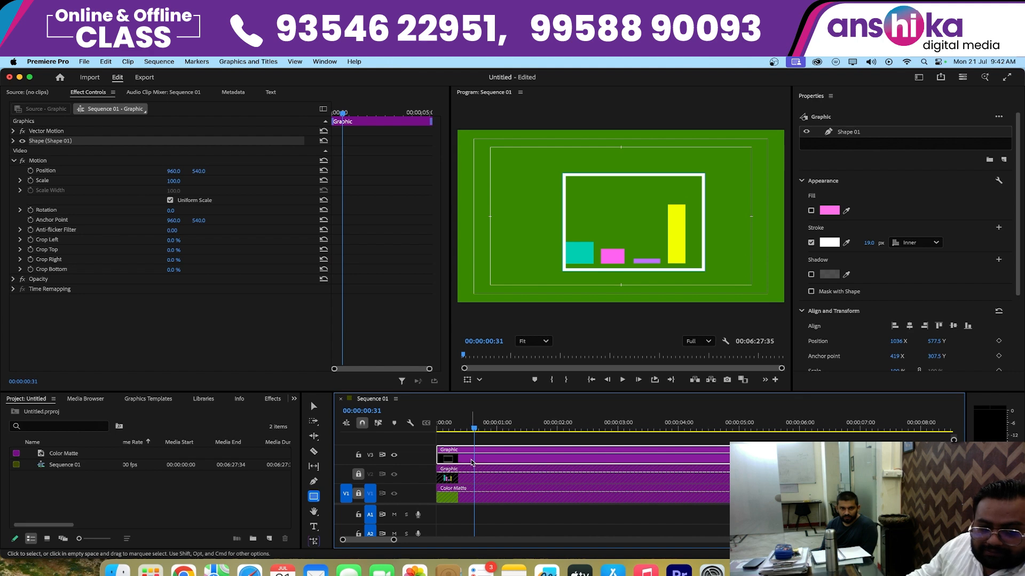
- Delete the frame graphic from V3 and unlock track V2
{"action": "key", "text": "Delete"}
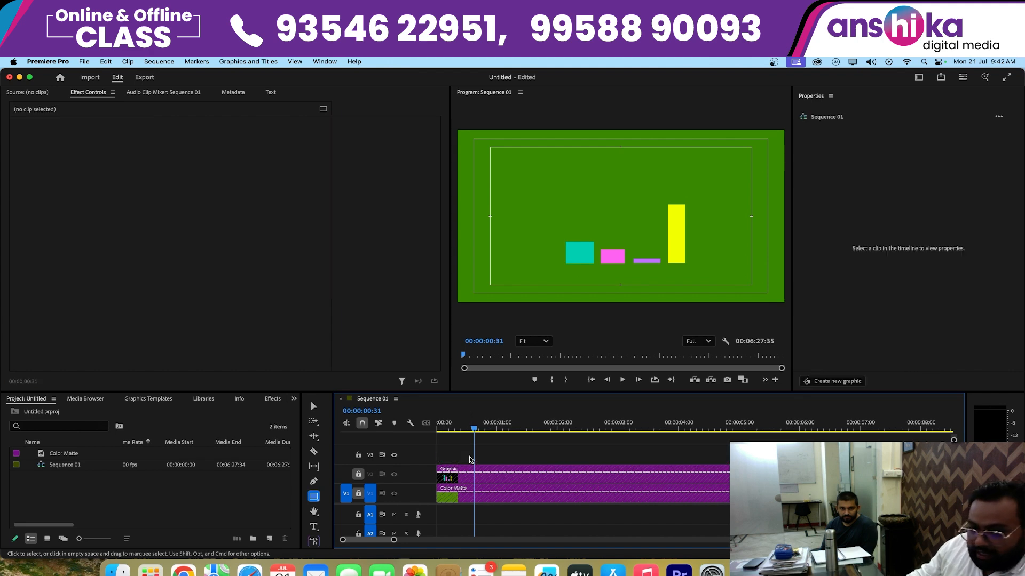
{"action": "left_click", "coordinate": [364, 477]}
{"action": "left_click", "coordinate": [359, 474]}
{"action": "left_click", "coordinate": [358, 493]}
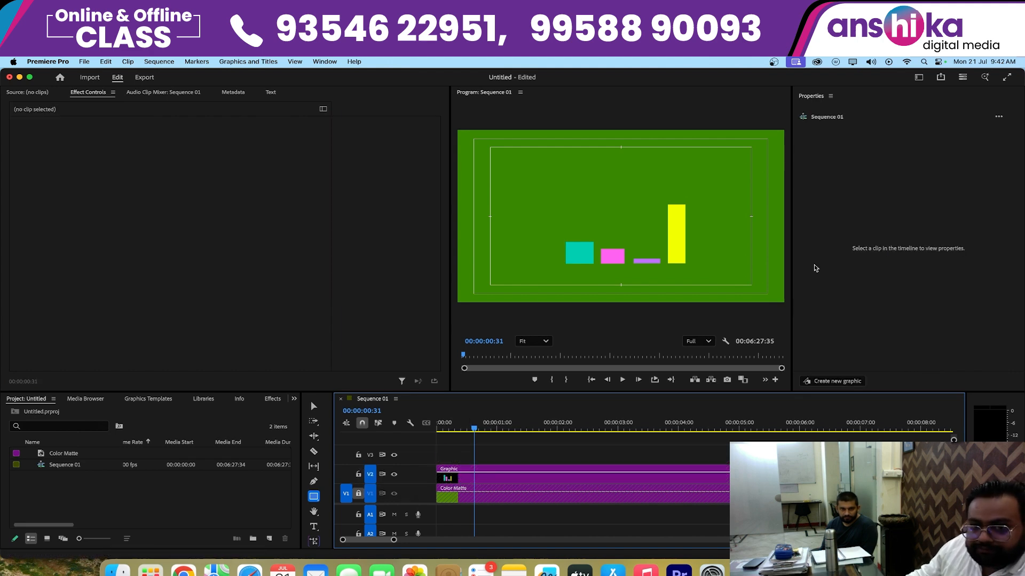
- Draw a white outline rectangle around the bars as a new shape inside the bar graphic on V2
{"action": "mouse_move", "coordinate": [691, 273]}
{"action": "left_mouse_down"}
{"action": "mouse_move", "coordinate": [655, 233]}
{"action": "mouse_move", "coordinate": [520, 172]}
{"action": "left_mouse_up"}
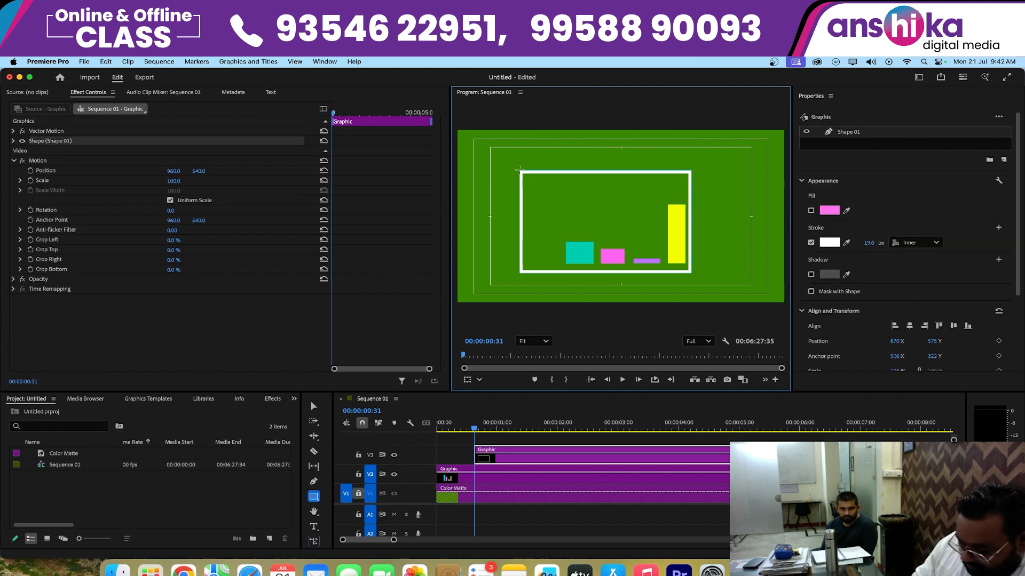
{"action": "key", "text": "super+z"}
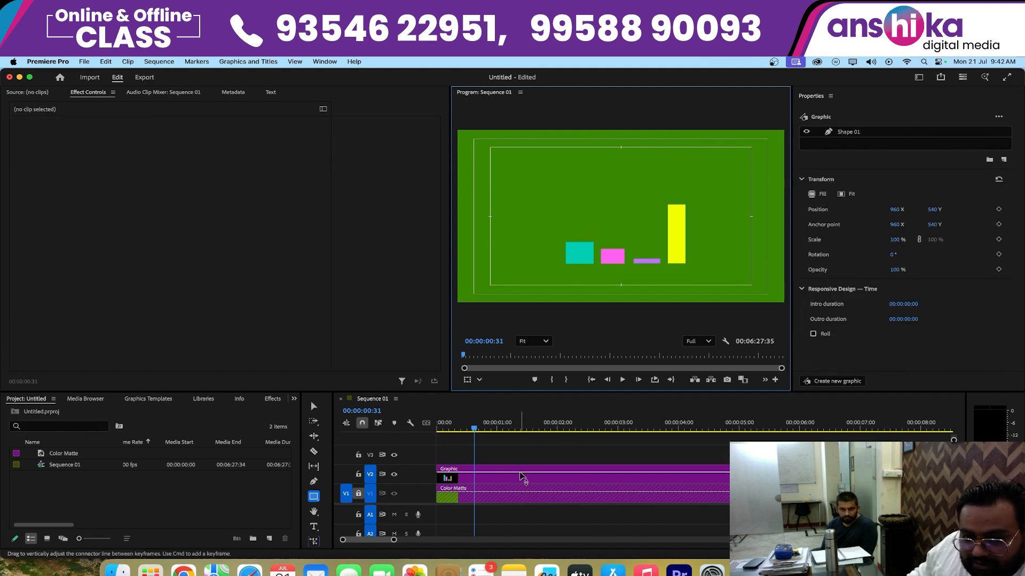
{"action": "left_click", "coordinate": [607, 186]}
{"action": "left_click_drag", "start_coordinate": [549, 191], "coordinate": [708, 271]}
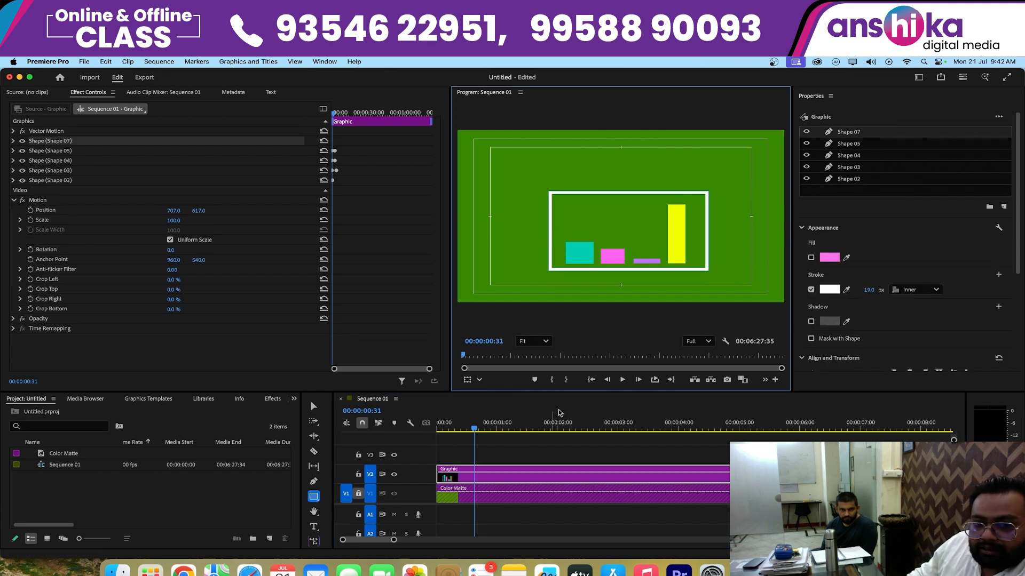
- Play the framed bar animation from the sequence start to 00:00:02:28
{"action": "left_click", "coordinate": [591, 379]}
{"action": "left_click", "coordinate": [621, 379]}
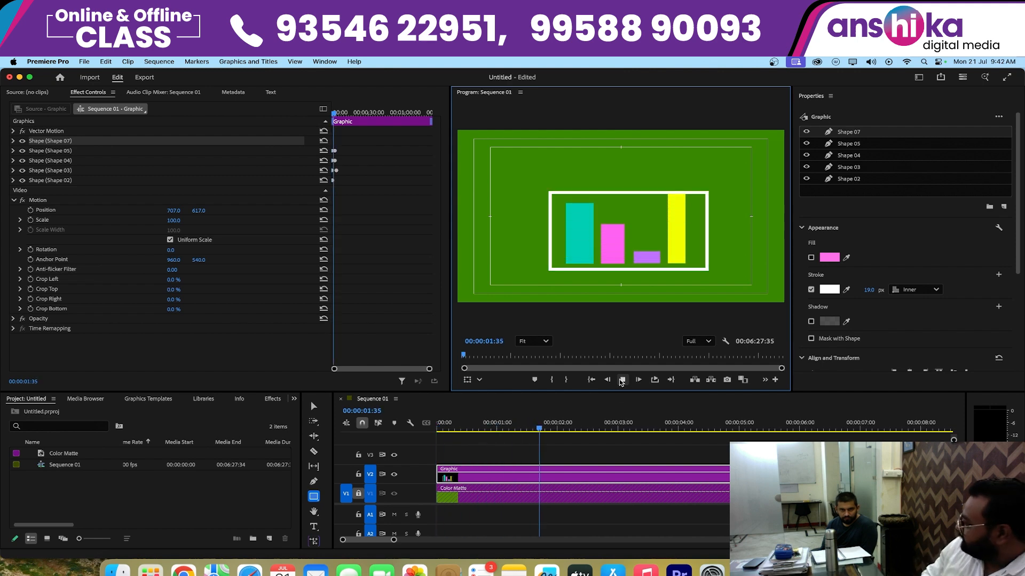
{"action": "left_click", "coordinate": [622, 379]}
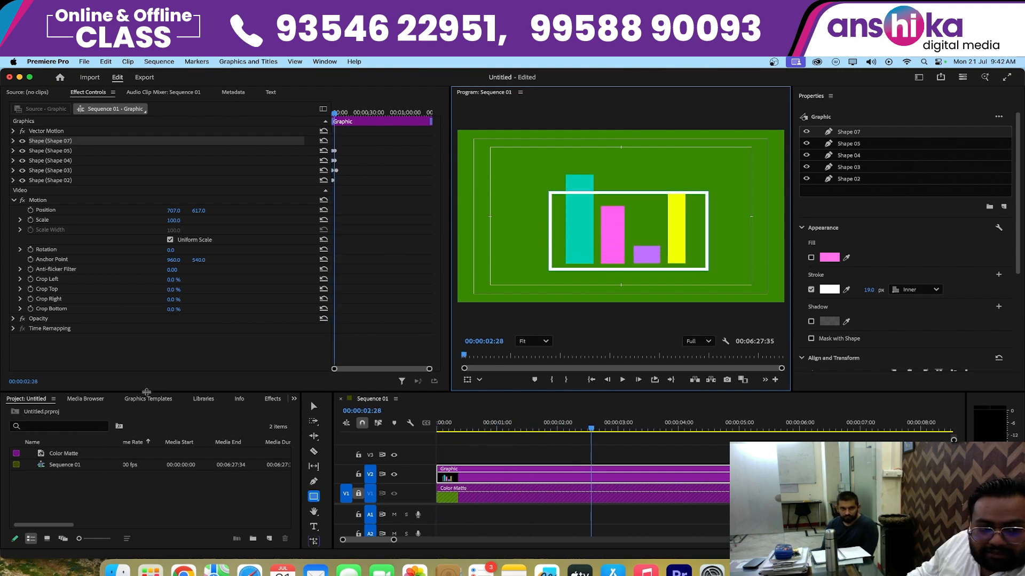
- Import the 29-second MP4 video from the Desktop's June files into the project
{"action": "left_click", "coordinate": [114, 497]}
{"action": "double_click", "coordinate": [115, 498]}
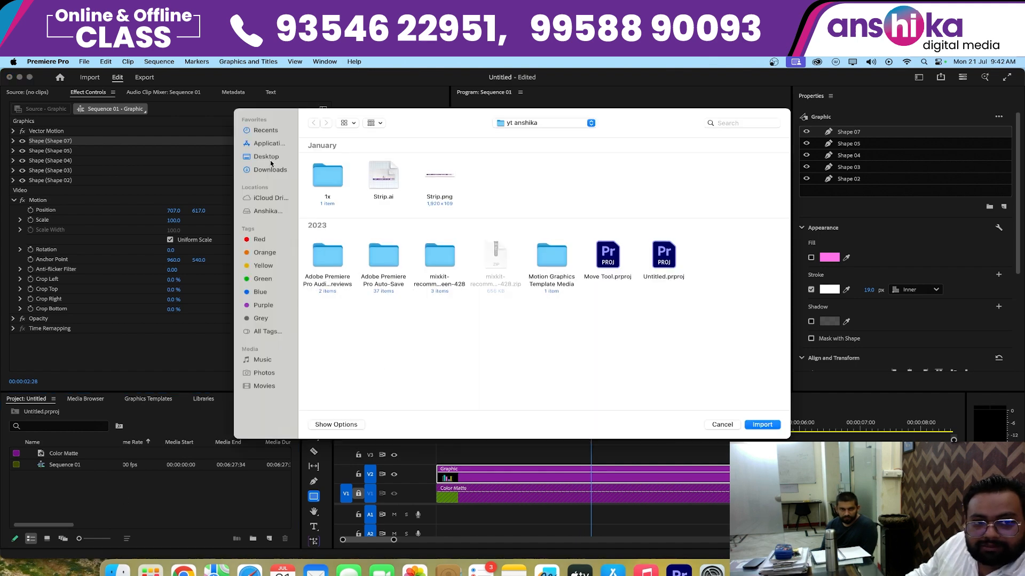
{"action": "left_click", "coordinate": [267, 157]}
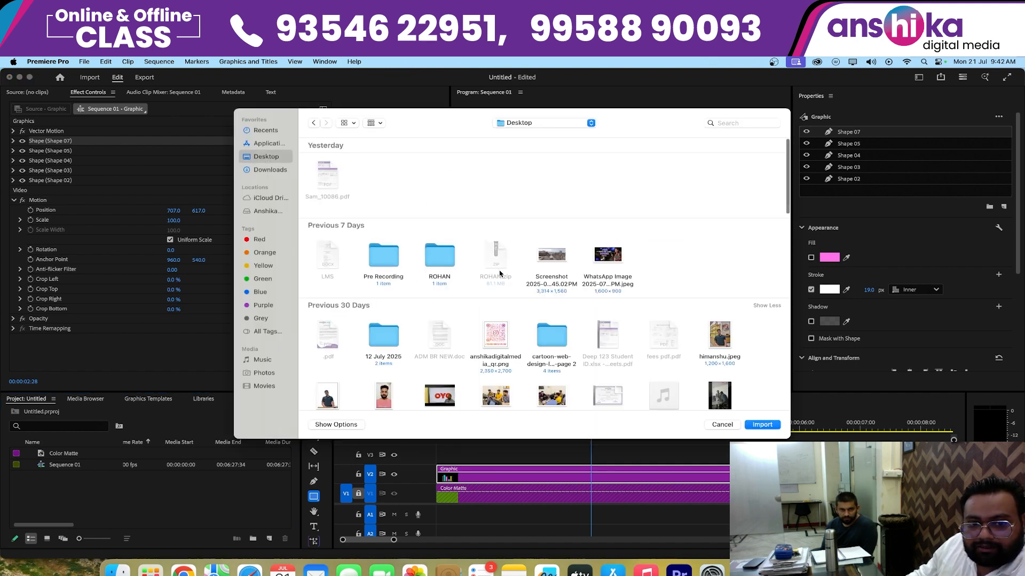
{"action": "scroll", "coordinate": [500, 273], "scroll_direction": "down", "scroll_amount": 5}
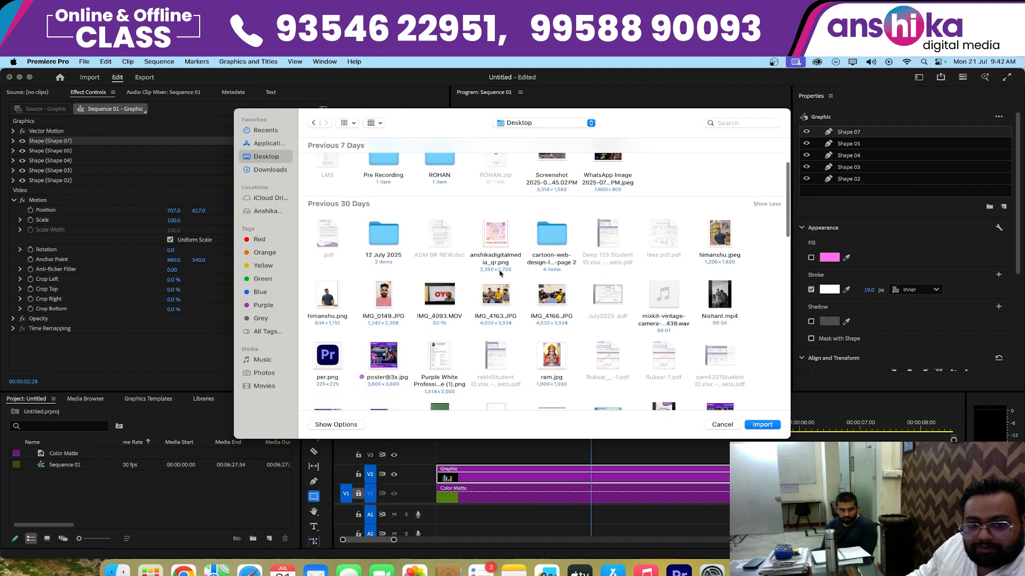
{"action": "scroll", "coordinate": [500, 274], "scroll_direction": "down", "scroll_amount": 10}
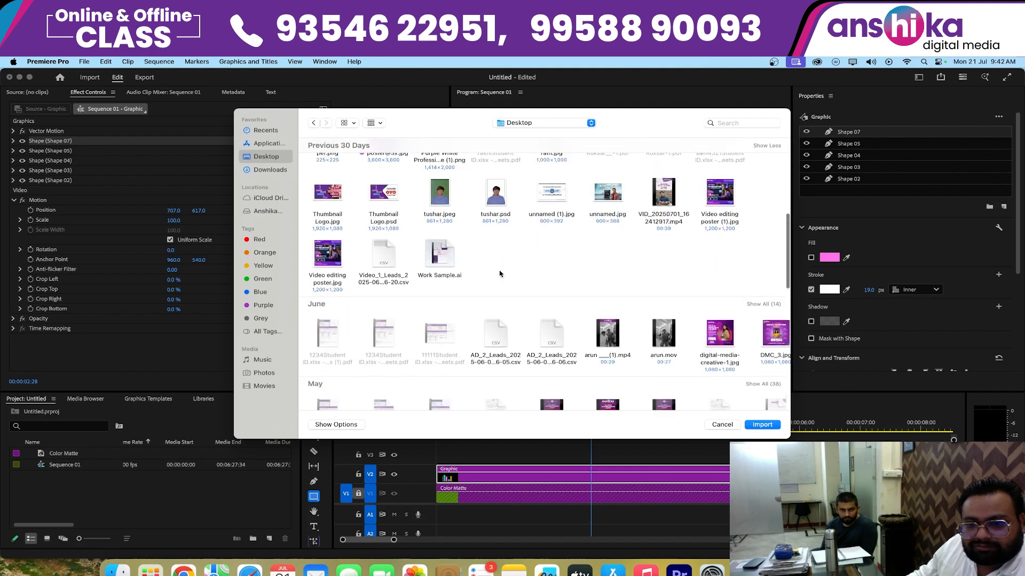
{"action": "scroll", "coordinate": [500, 274], "scroll_direction": "down", "scroll_amount": 7}
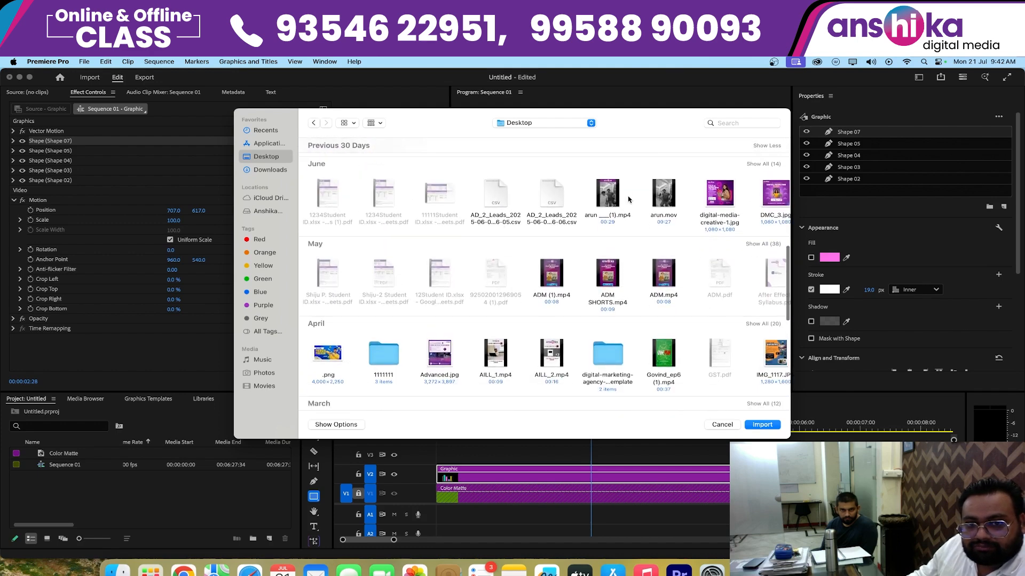
{"action": "double_click", "coordinate": [612, 202]}
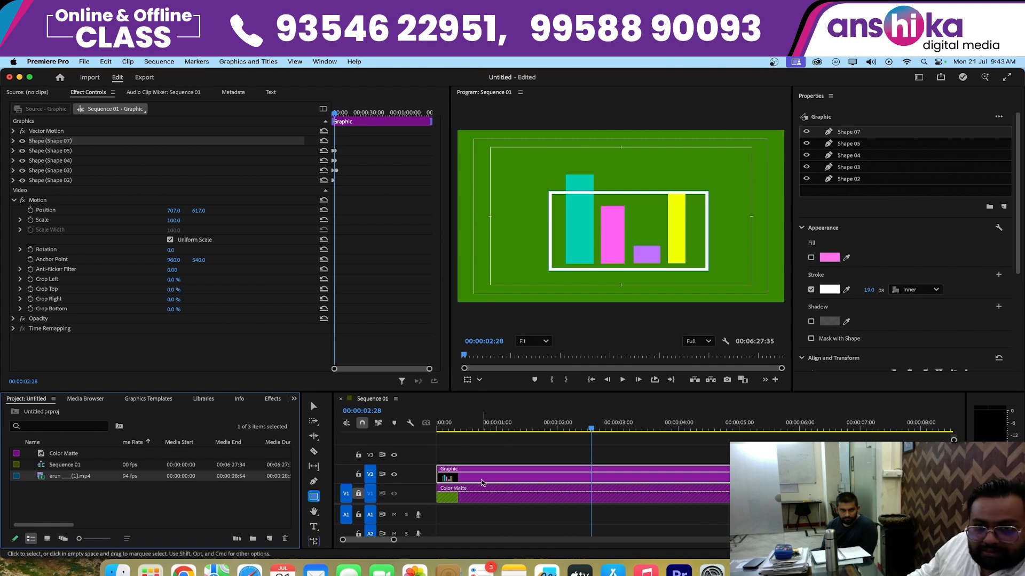
- Stretch the top edge of the frame, Shape 07, upward until it encloses the tallest bar
{"action": "left_click", "coordinate": [449, 477]}
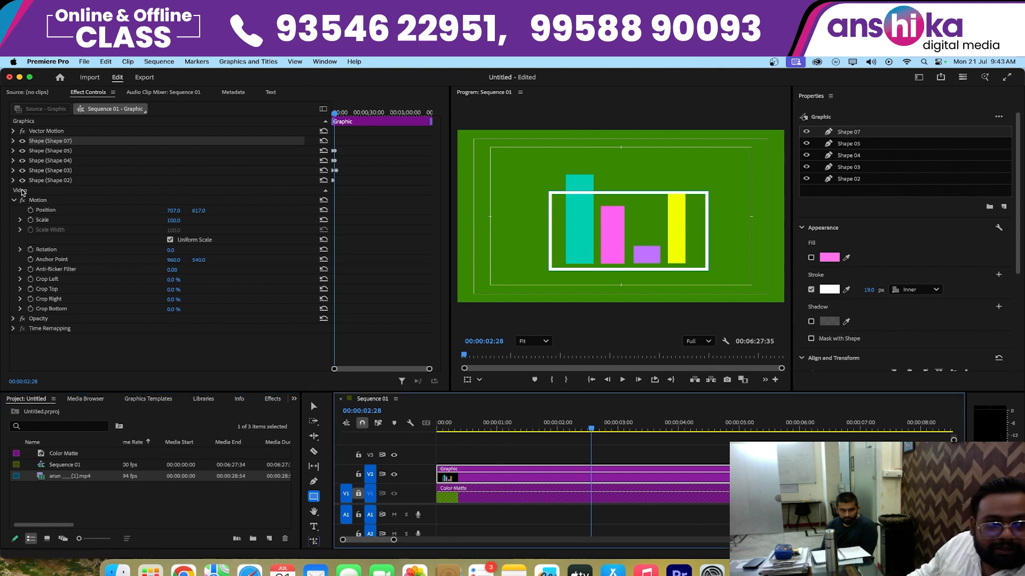
{"action": "left_click", "coordinate": [41, 143]}
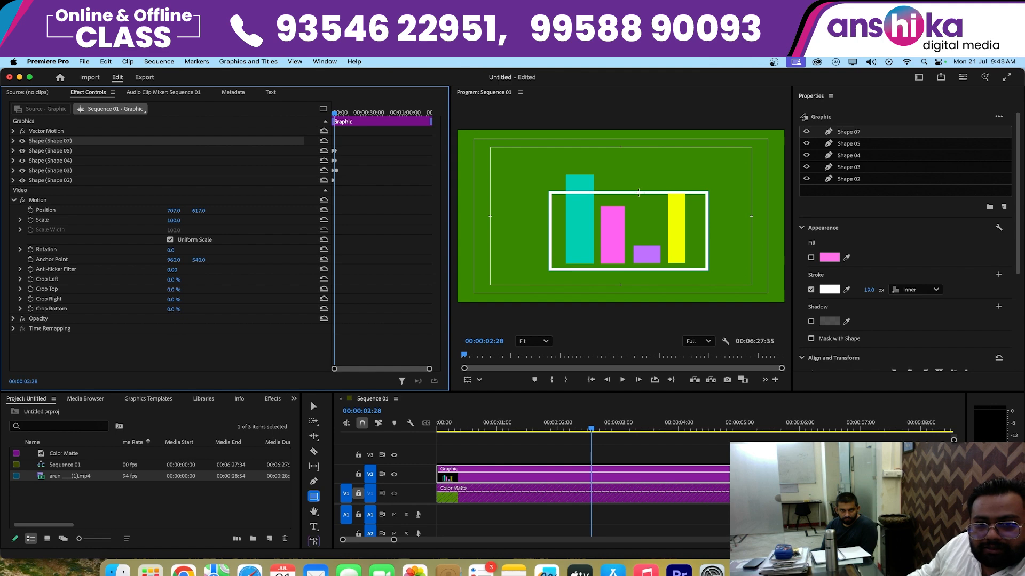
{"action": "left_click", "coordinate": [57, 131]}
{"action": "left_click", "coordinate": [57, 141]}
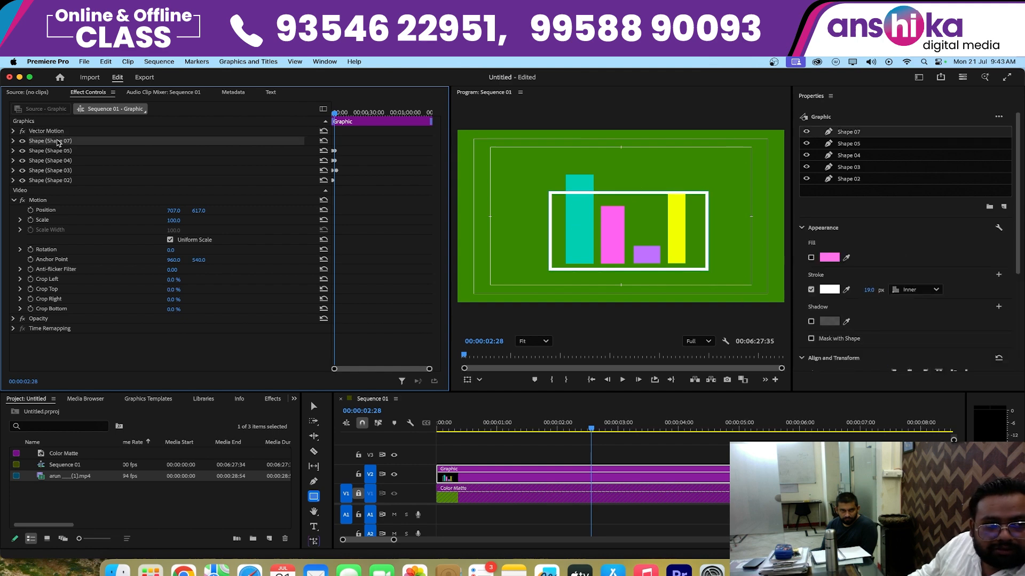
{"action": "left_click", "coordinate": [314, 406]}
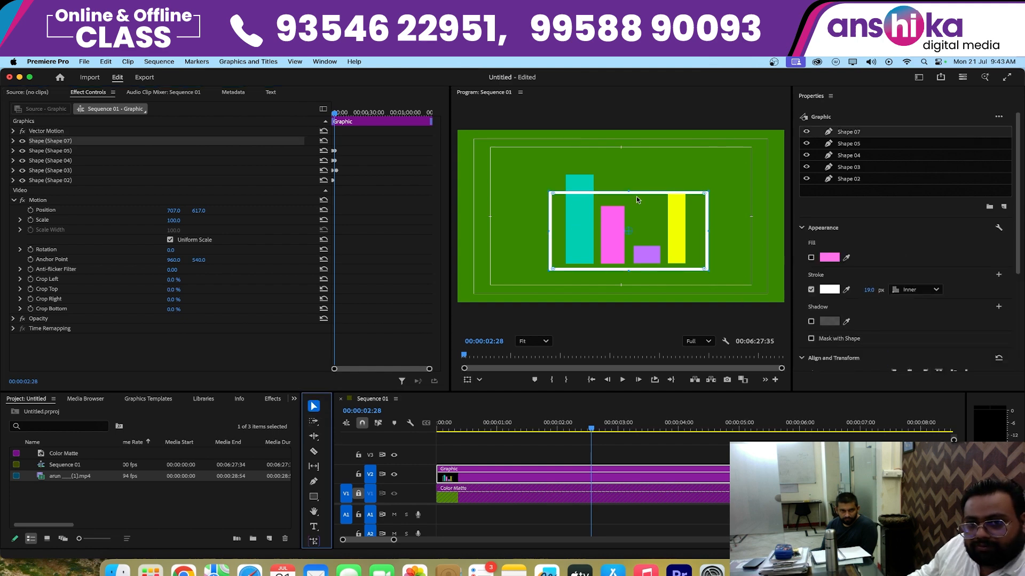
{"action": "left_click_drag", "start_coordinate": [630, 191], "coordinate": [628, 168]}
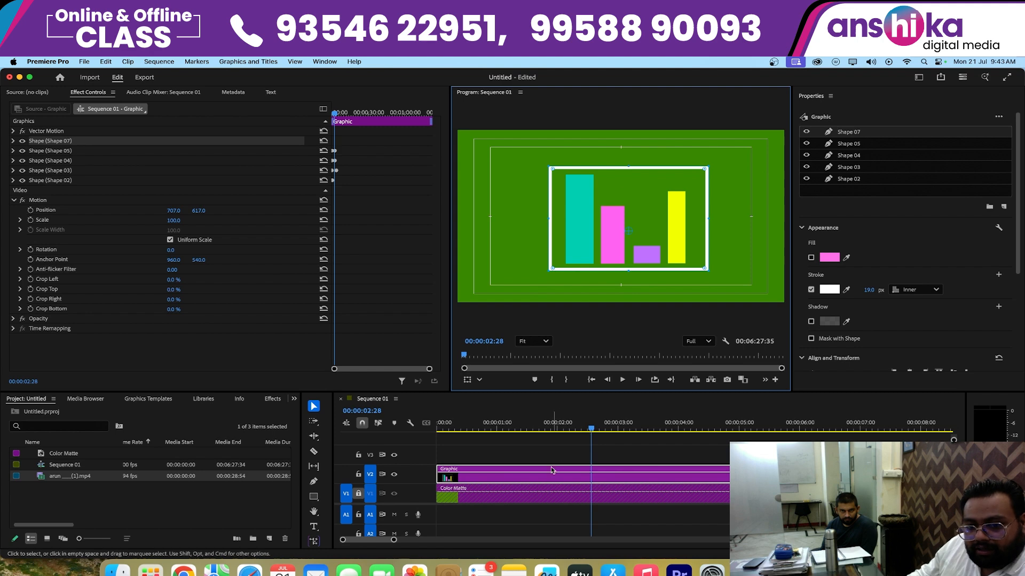
- Select the bar graphic on V2 and play the animation in the taller frame from the sequence start to 00:00:01:25
{"action": "left_click", "coordinate": [555, 511]}
{"action": "left_click", "coordinate": [534, 476]}
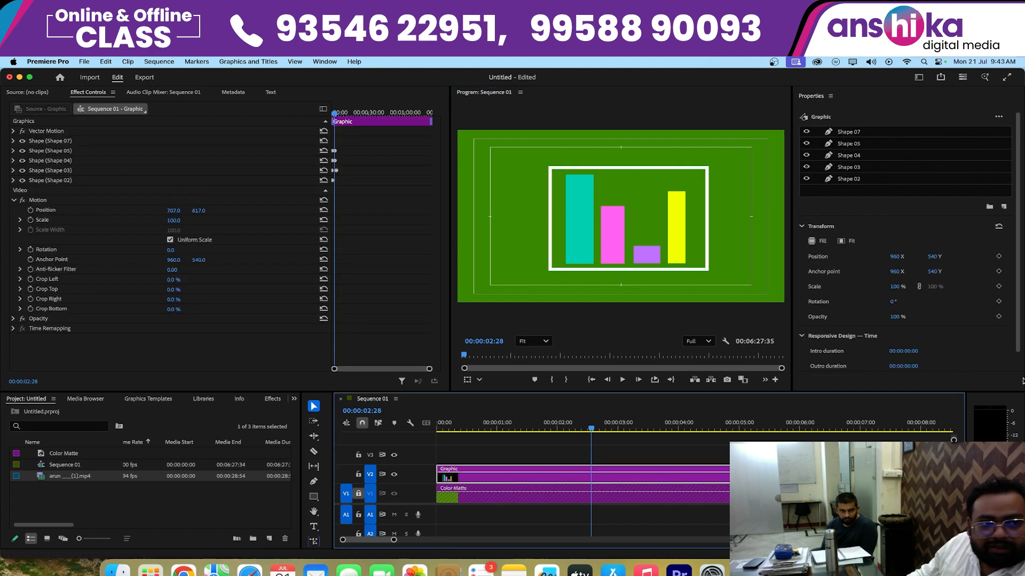
{"action": "key", "text": "Home"}
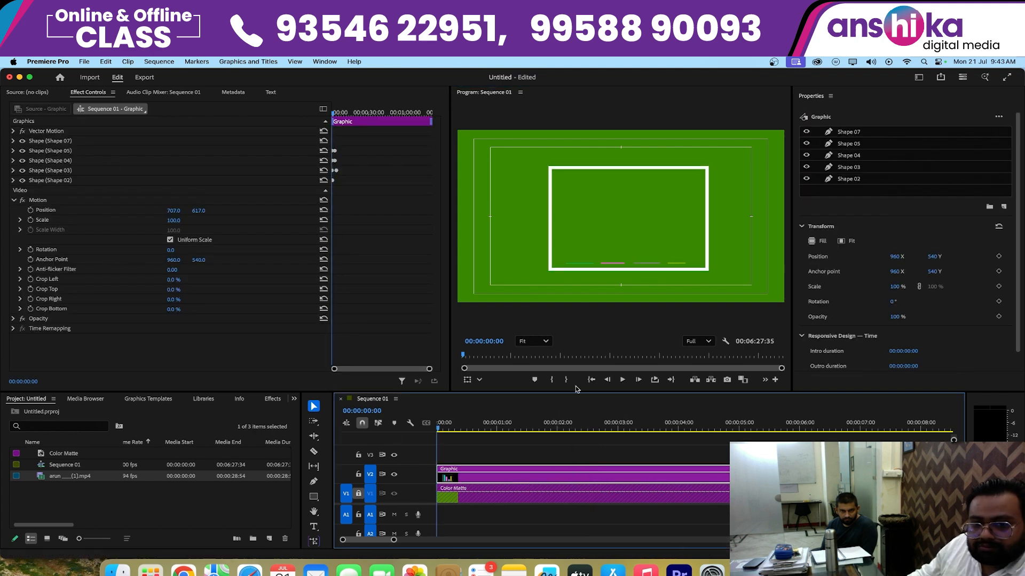
{"action": "left_click", "coordinate": [622, 380]}
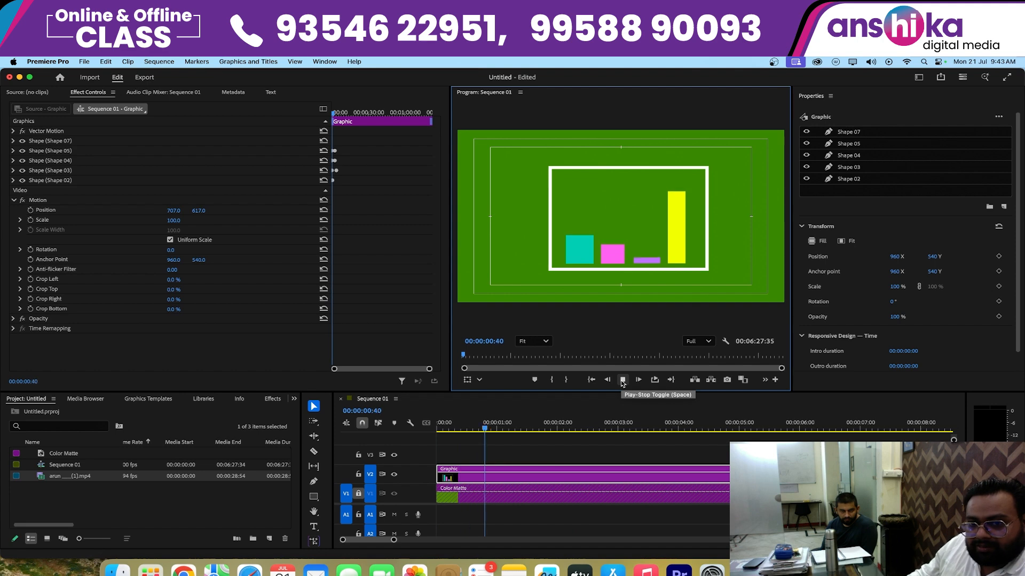
{"action": "left_click", "coordinate": [622, 380]}
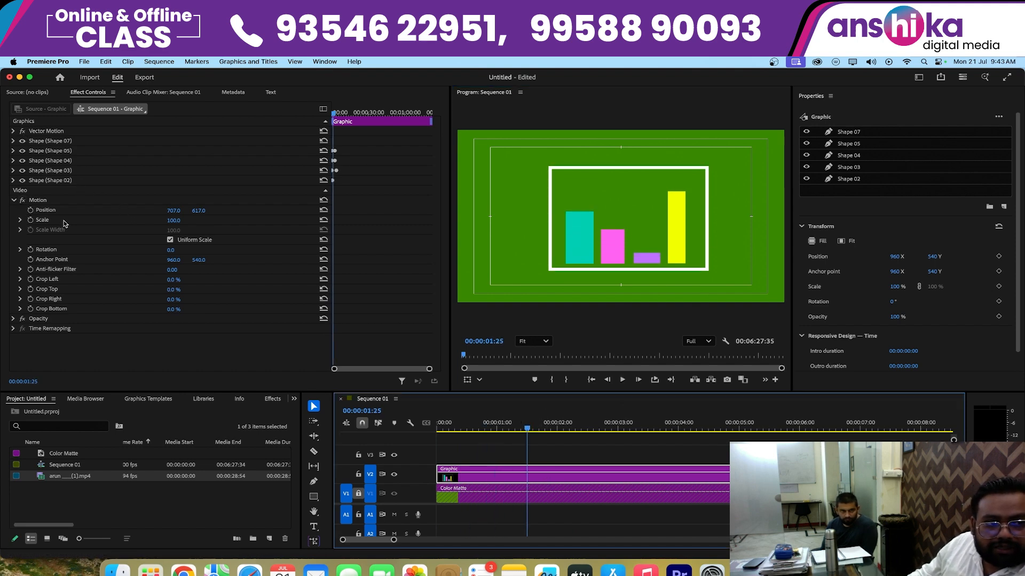
- Scale the whole bar graphic to 72 and move it to the right side of the video frame at Position 1271.5, 581.7
{"action": "left_click", "coordinate": [44, 220]}
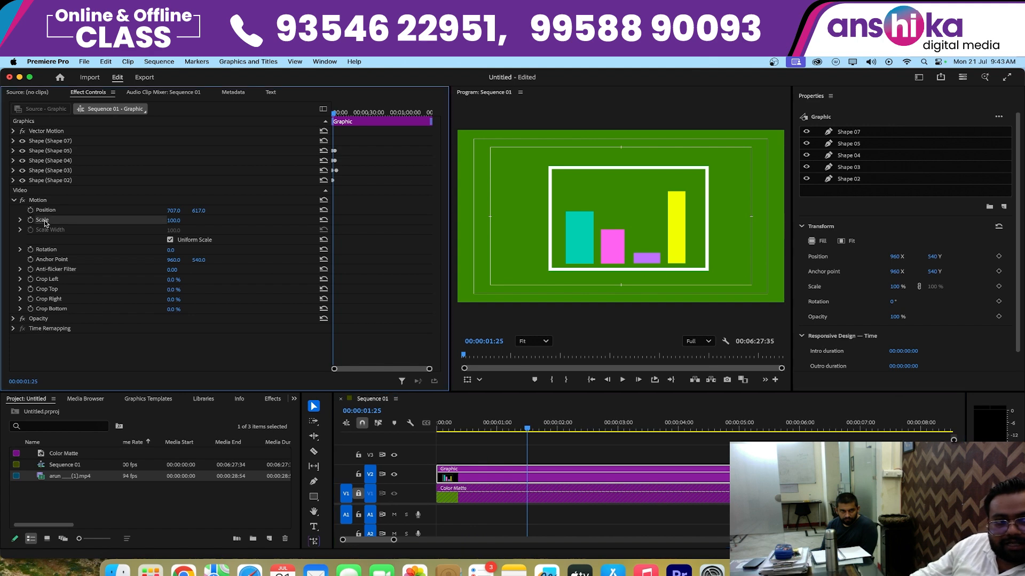
{"action": "left_click_drag", "start_coordinate": [171, 225], "coordinate": [87, 223]}
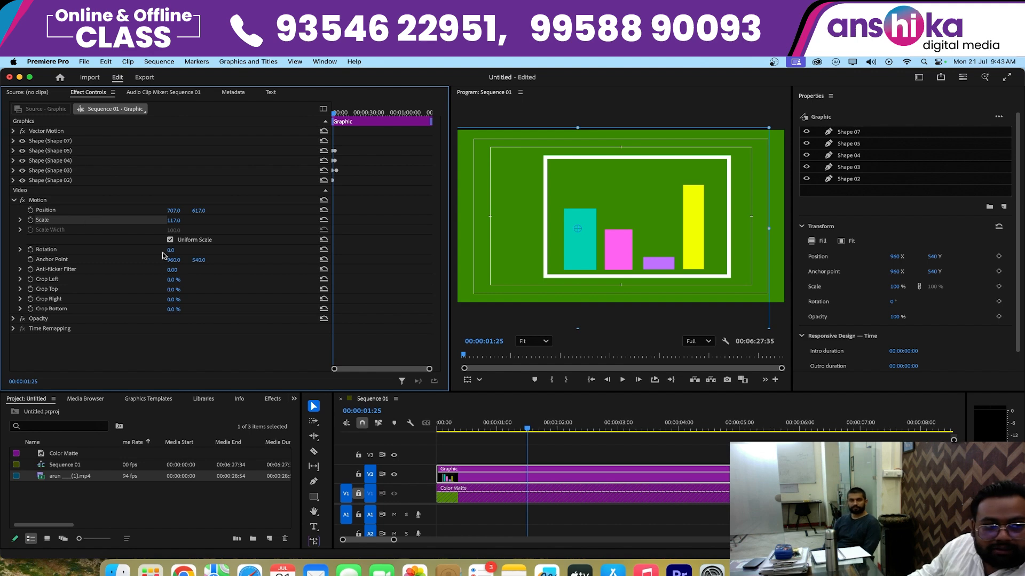
{"action": "left_click_drag", "start_coordinate": [174, 221], "coordinate": [2, 229]}
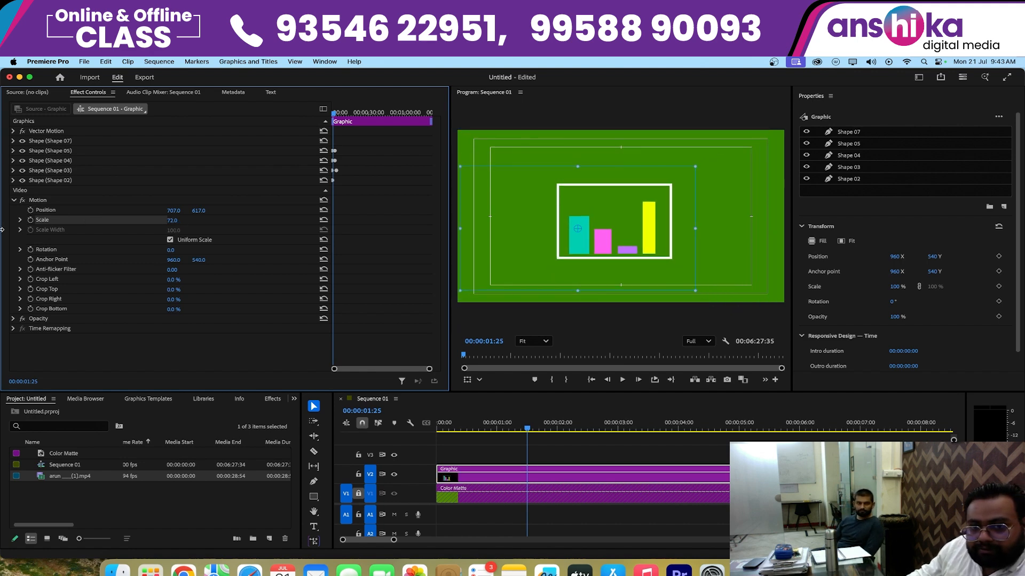
{"action": "left_click_drag", "start_coordinate": [650, 220], "coordinate": [746, 214]}
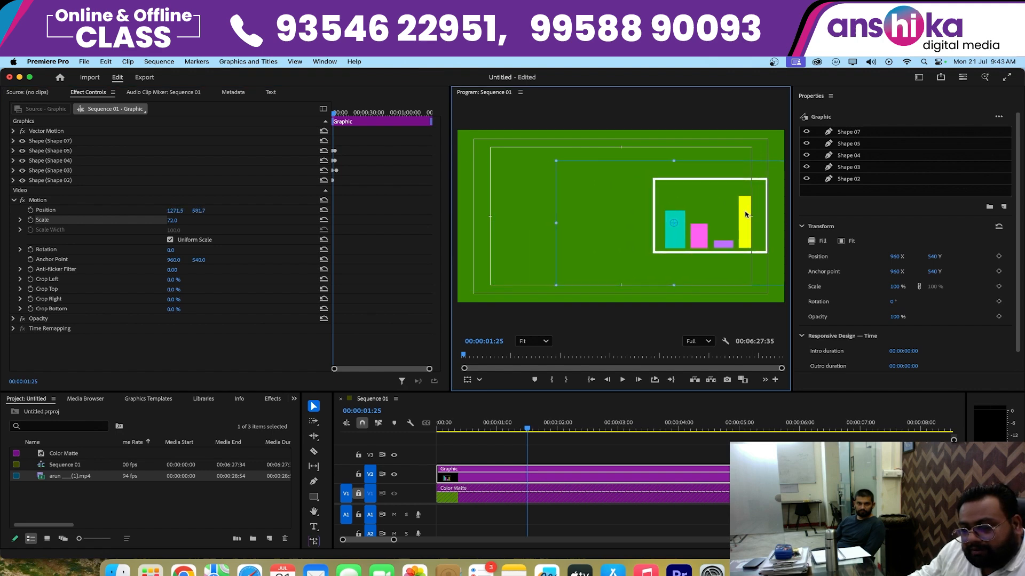
{"action": "left_click", "coordinate": [474, 140]}
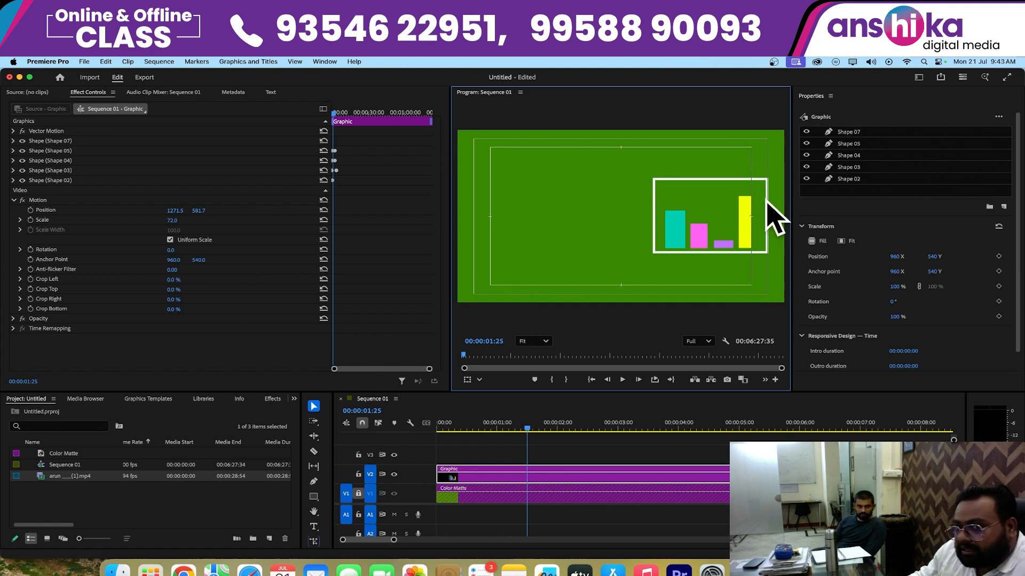
- Try shifting only the outline frame slightly sideways, undo the shift and deselect the shape
{"action": "left_click", "coordinate": [677, 181]}
{"action": "left_click_drag", "start_coordinate": [693, 181], "coordinate": [702, 181]}
{"action": "key", "text": "super+z"}
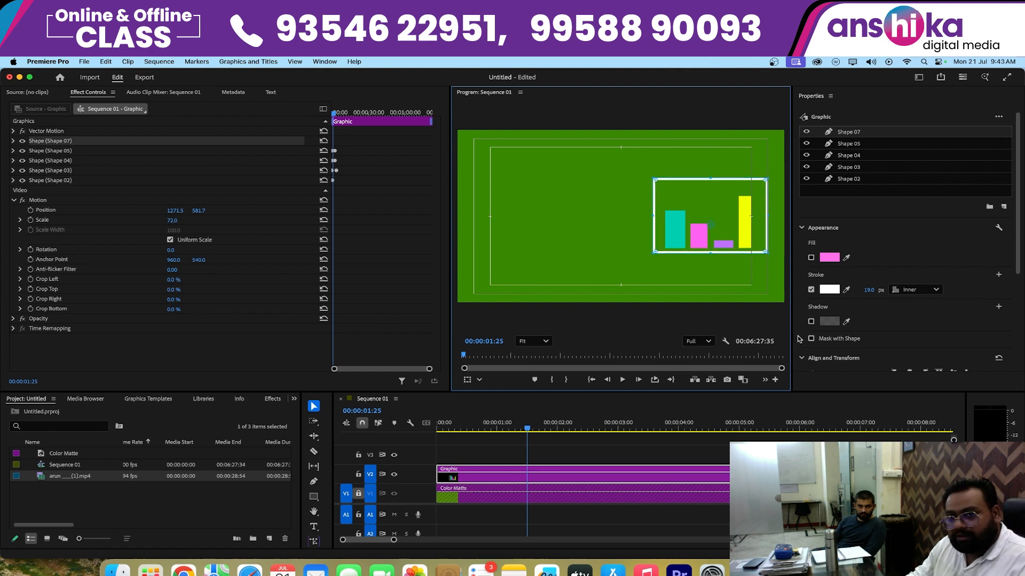
{"action": "left_click", "coordinate": [762, 307]}
- Select the bar graphic on V2 and set its Motion Position X to 1260.5
{"action": "left_click", "coordinate": [520, 482]}
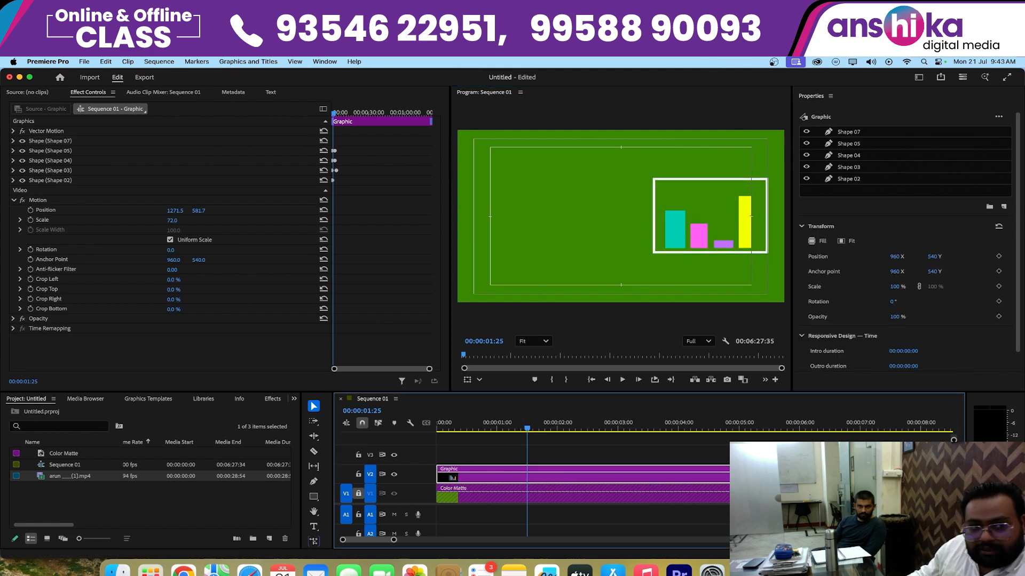
{"action": "left_click_drag", "start_coordinate": [176, 212], "coordinate": [168, 212]}
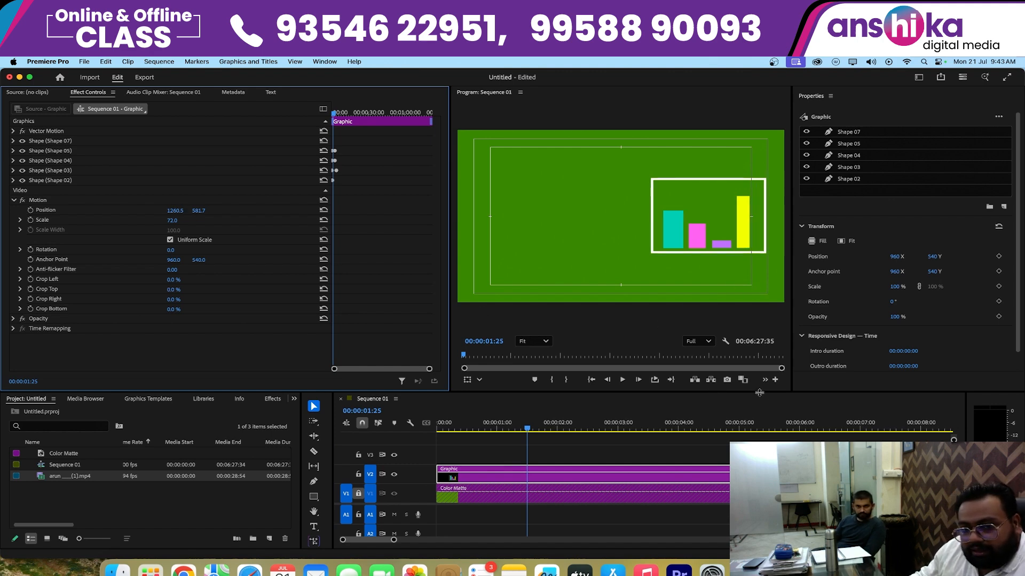
- Hide the safe margins overlay in the program monitor
{"action": "left_click", "coordinate": [724, 342]}
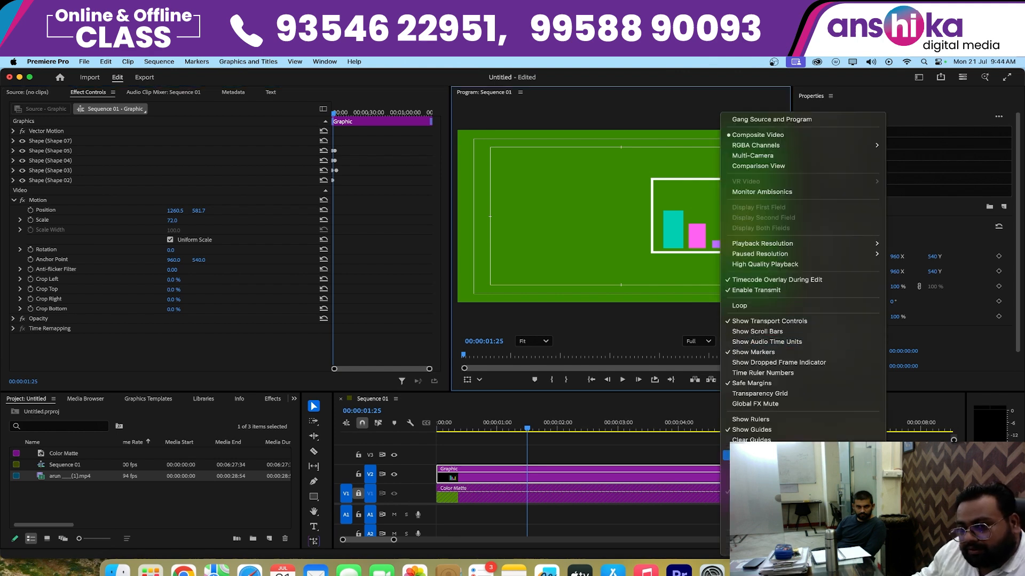
{"action": "left_click", "coordinate": [734, 384]}
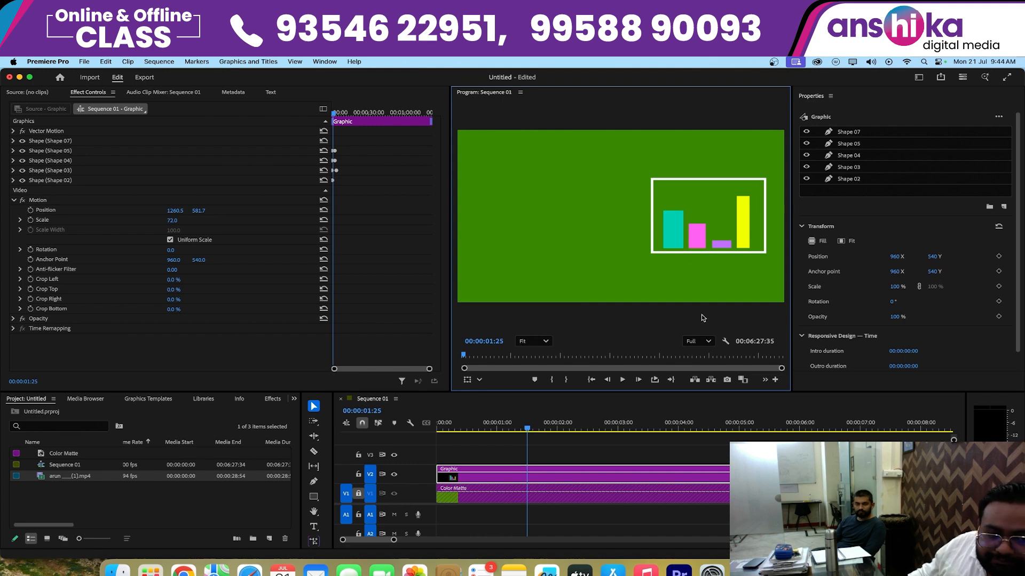
- Preview the vertical MP4 clip in the source monitor and place only its video on V3 at the sequence start
{"action": "double_click", "coordinate": [46, 479]}
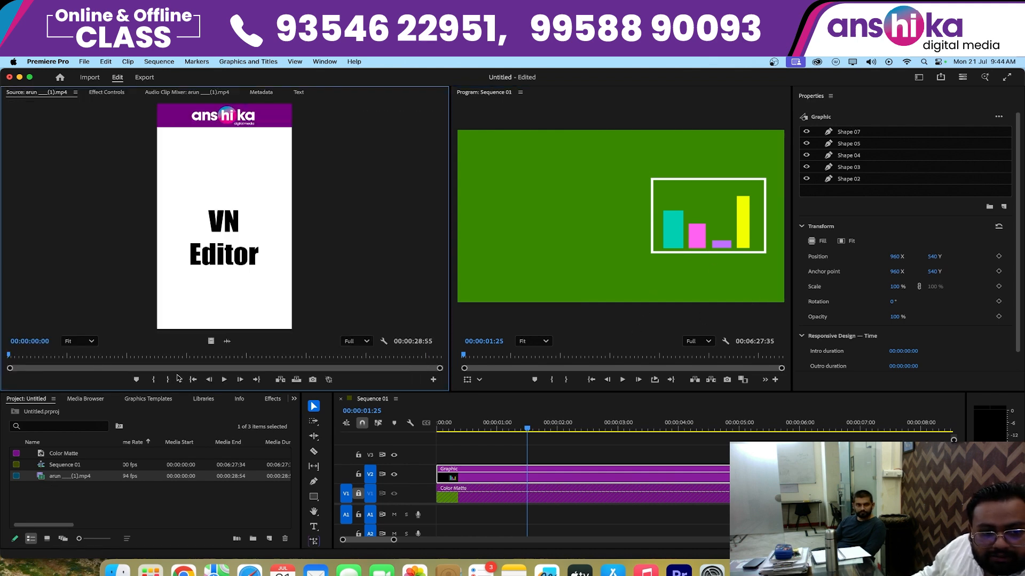
{"action": "left_click", "coordinate": [224, 380]}
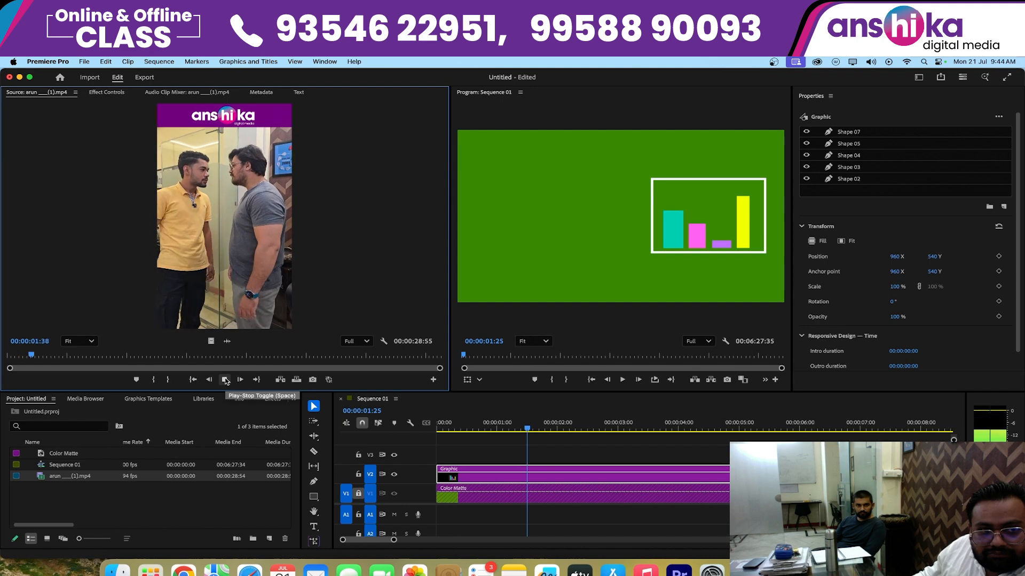
{"action": "left_click", "coordinate": [224, 380]}
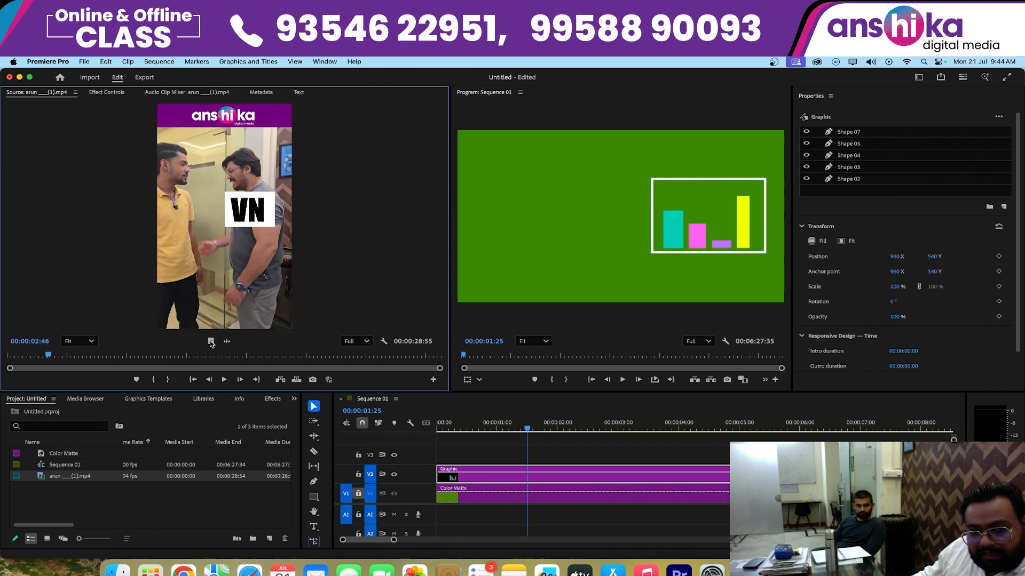
{"action": "left_click_drag", "start_coordinate": [226, 347], "coordinate": [397, 441]}
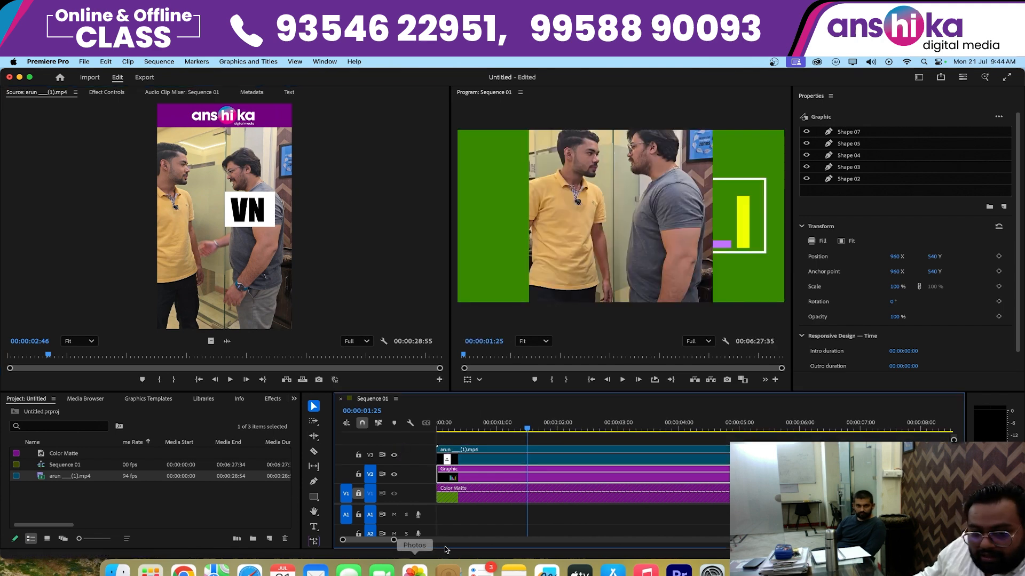
- Scale the V3 video clip to 49 and set its Motion Position X to 402
{"action": "left_click_drag", "start_coordinate": [392, 539], "coordinate": [526, 540]}
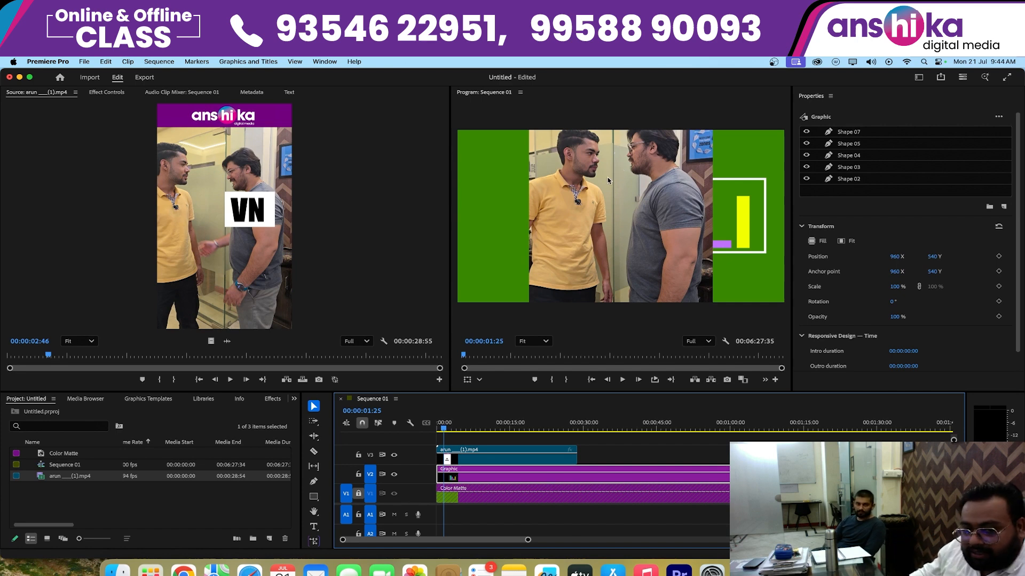
{"action": "left_click", "coordinate": [517, 459]}
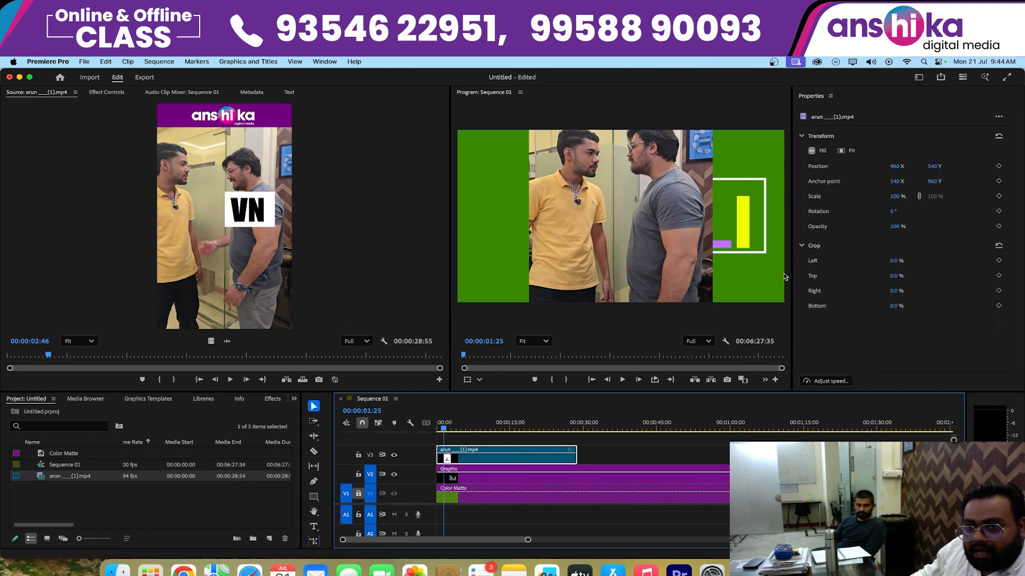
{"action": "left_click", "coordinate": [106, 93]}
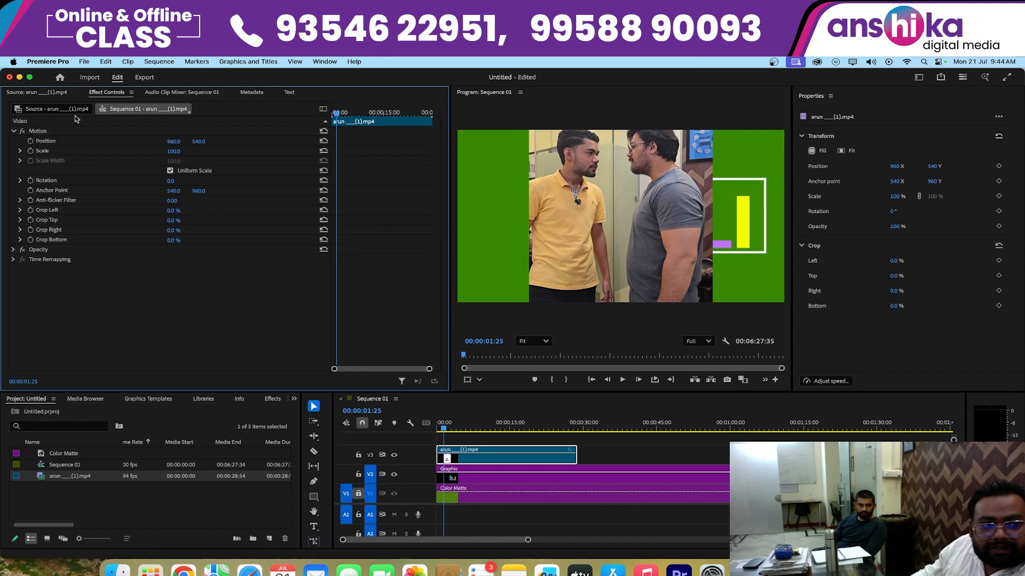
{"action": "left_click_drag", "start_coordinate": [181, 151], "coordinate": [107, 141]}
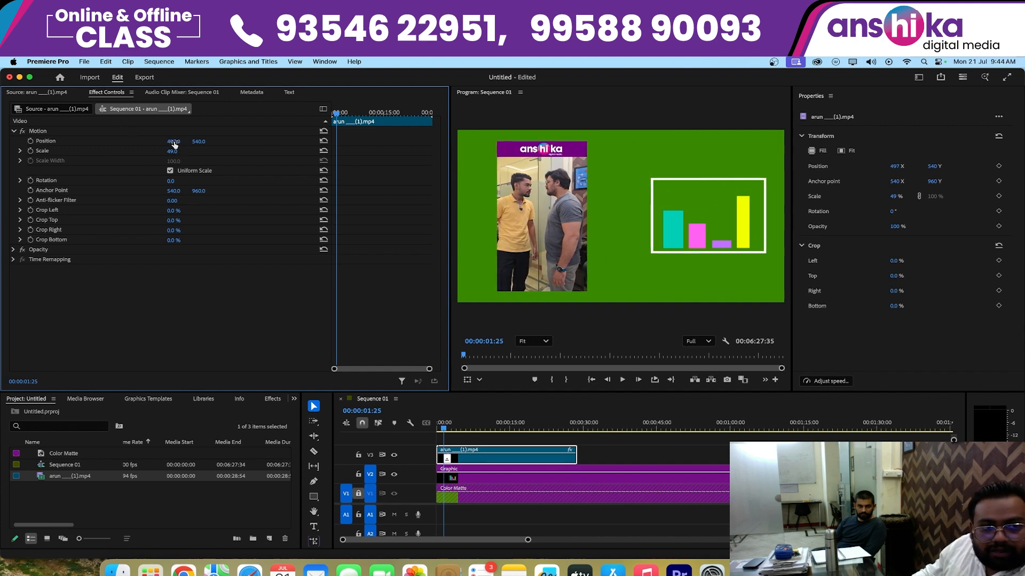
{"action": "left_click_drag", "start_coordinate": [174, 141], "coordinate": [130, 141]}
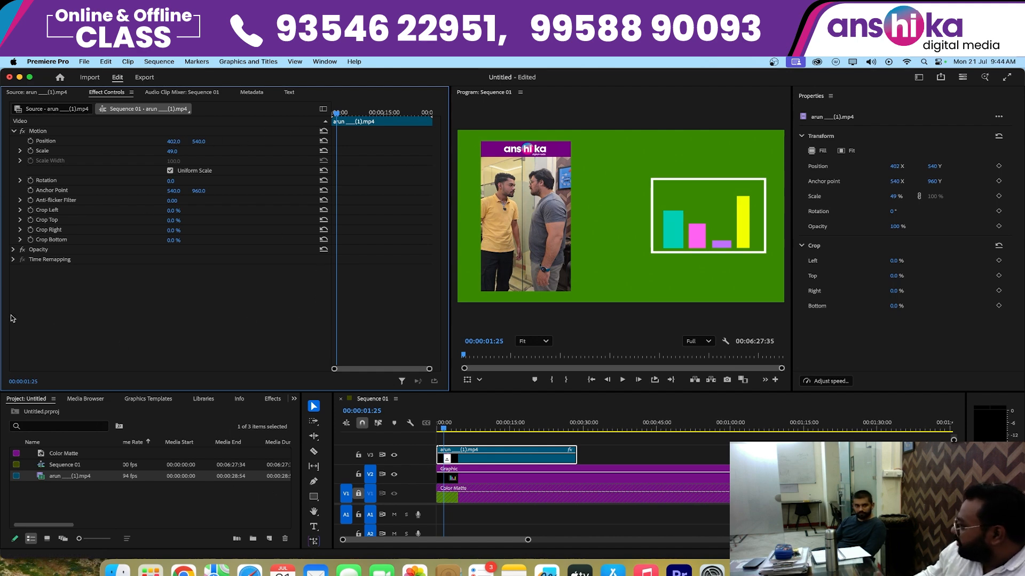
- Add a rectangular opacity mask to the V3 video clip
{"action": "left_click", "coordinate": [487, 457]}
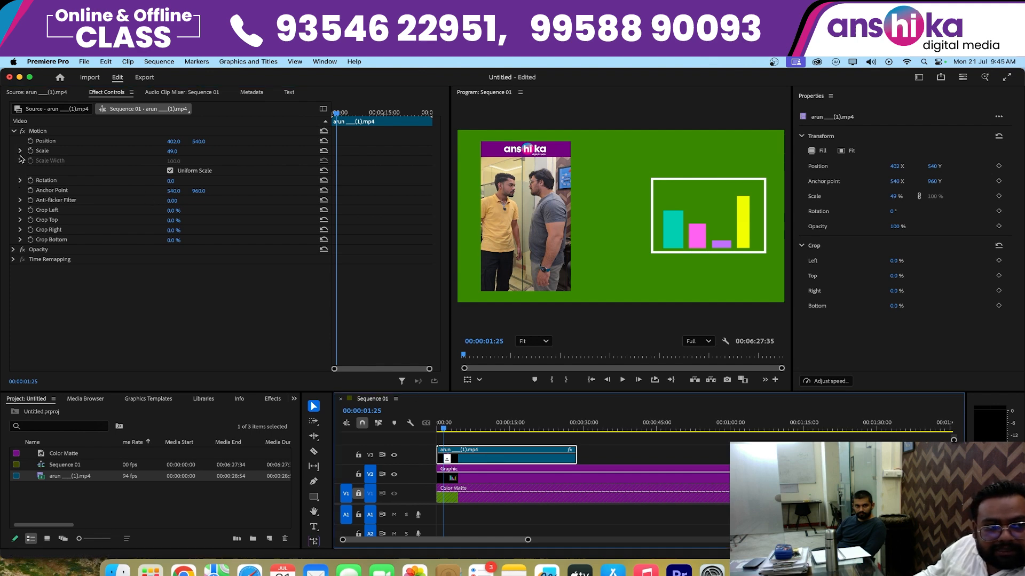
{"action": "left_click", "coordinate": [14, 131]}
{"action": "left_click", "coordinate": [13, 141]}
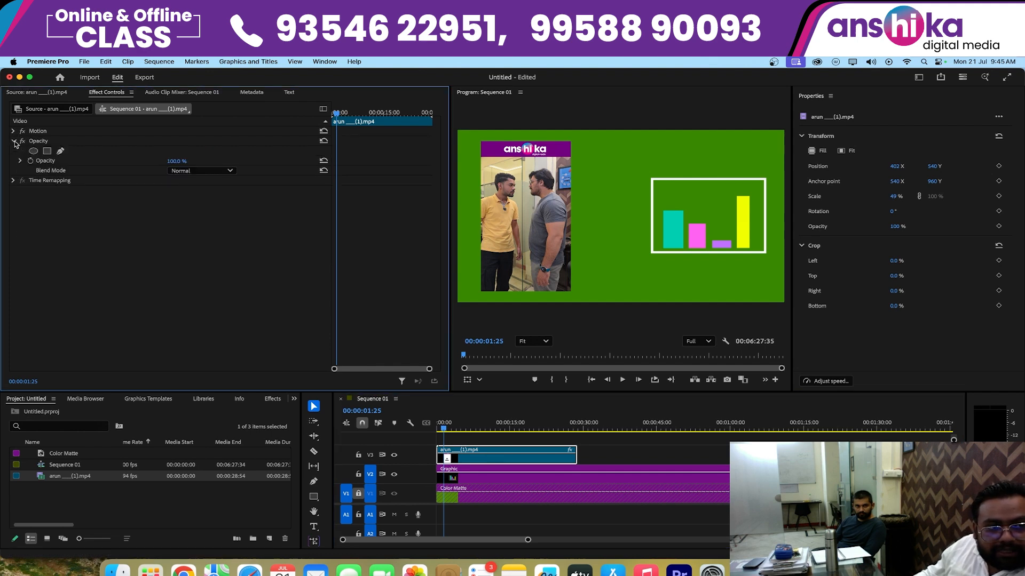
{"action": "left_click", "coordinate": [47, 151]}
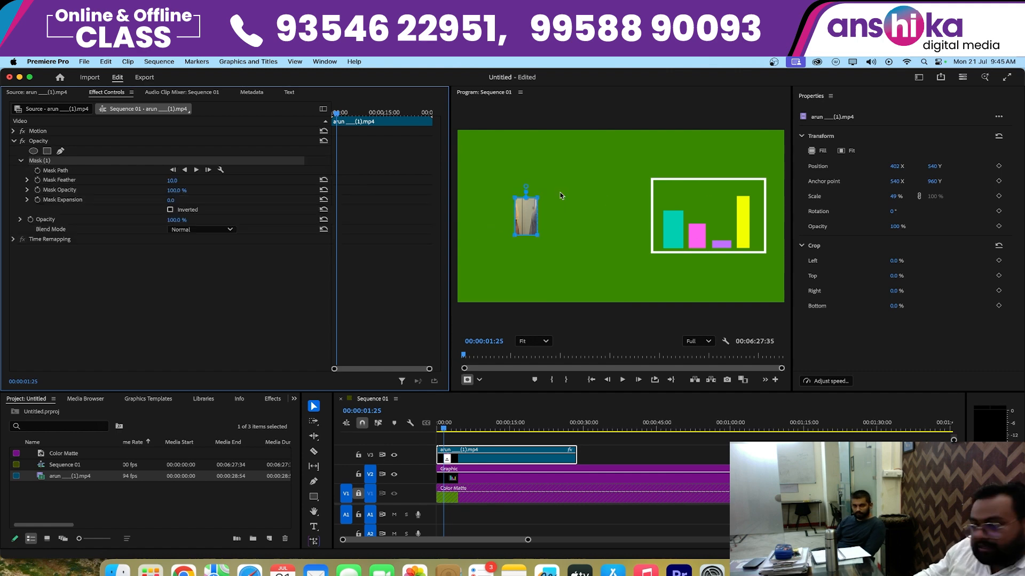
- Reshape the mask's corners to show the clip's full width and only its upper part, and deselect the clip
{"action": "left_click_drag", "start_coordinate": [553, 187], "coordinate": [595, 239]}
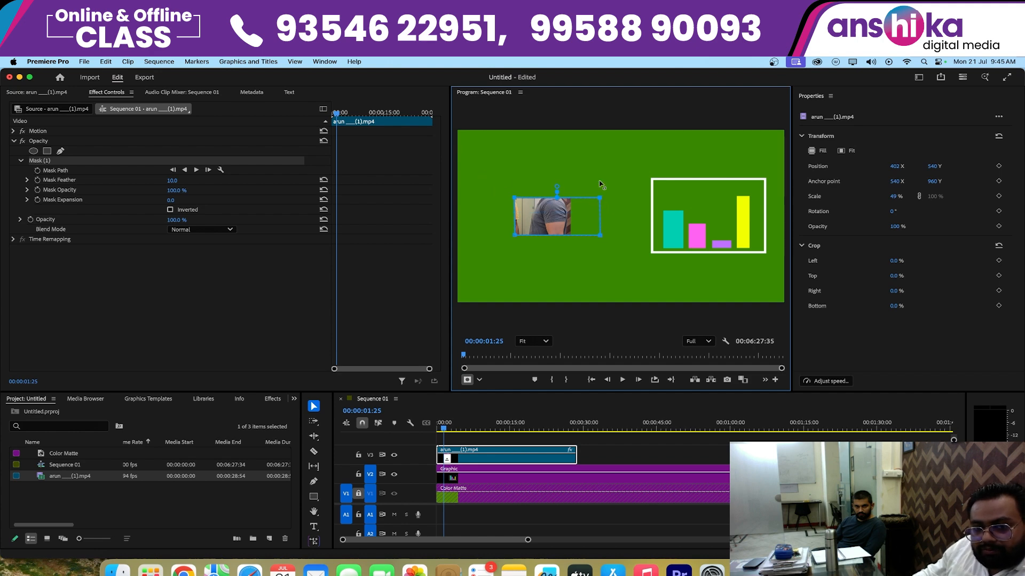
{"action": "left_click_drag", "start_coordinate": [600, 184], "coordinate": [599, 136]}
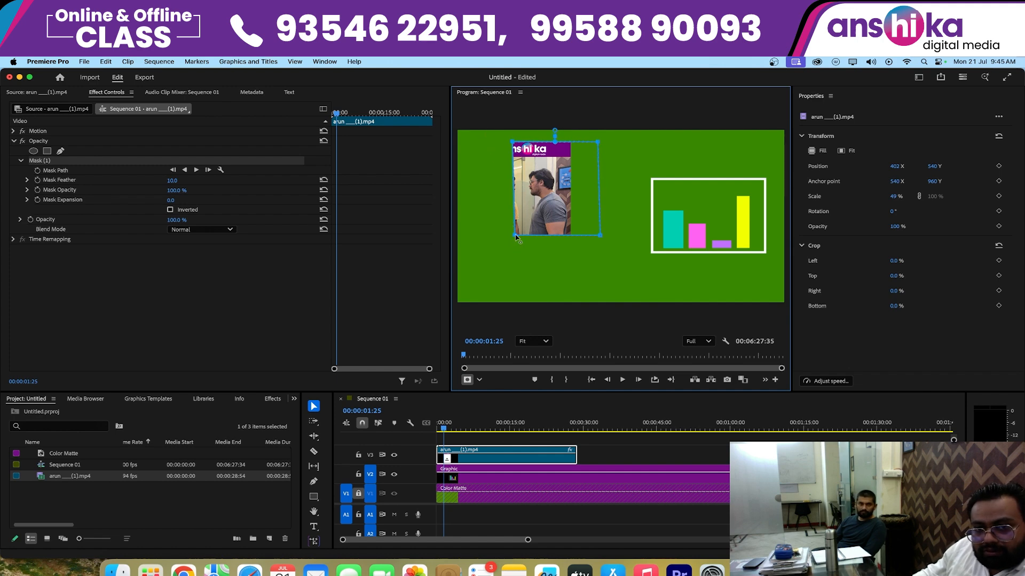
{"action": "left_click_drag", "start_coordinate": [498, 239], "coordinate": [478, 239]}
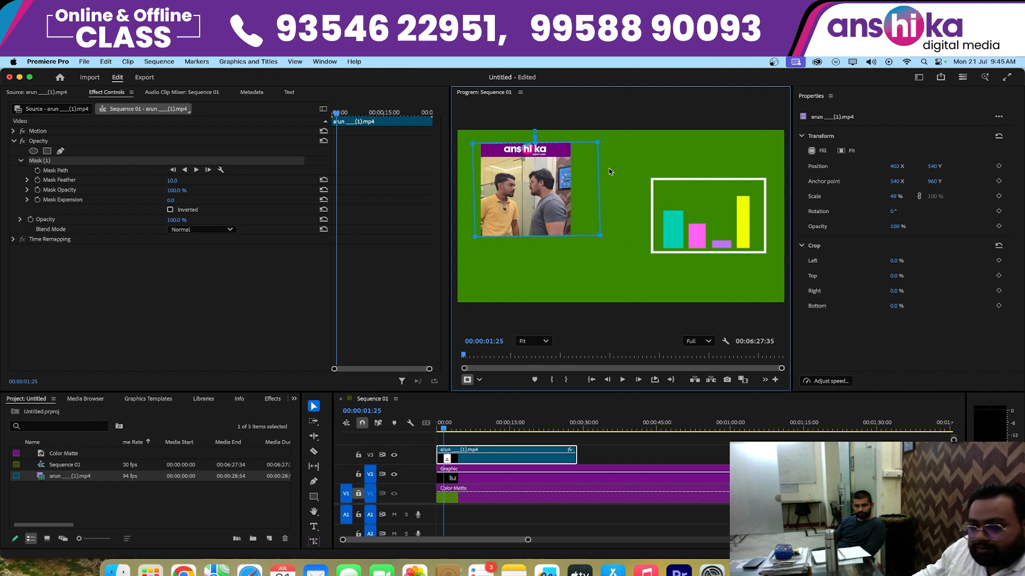
{"action": "left_click_drag", "start_coordinate": [599, 145], "coordinate": [574, 146]}
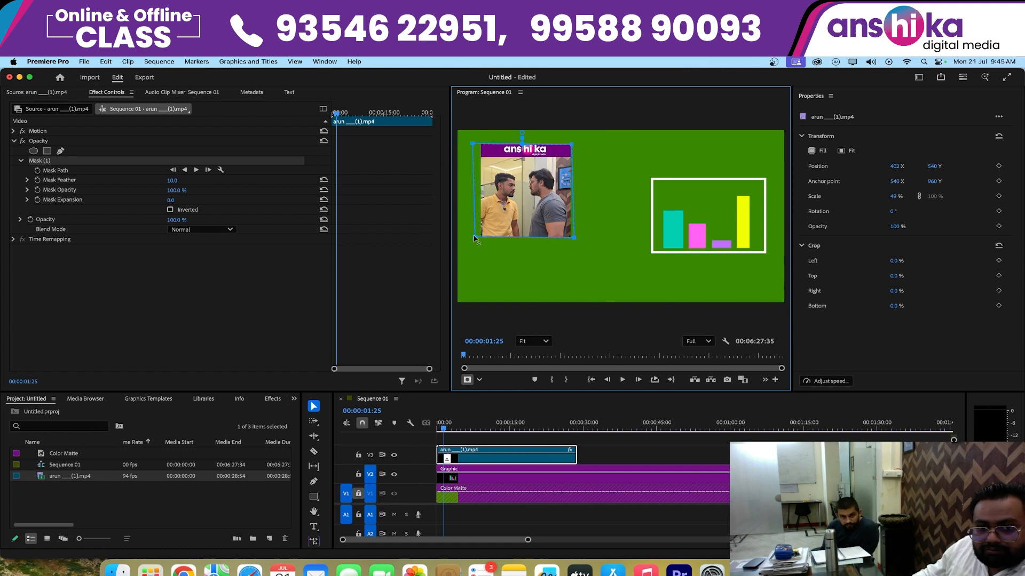
{"action": "left_click_drag", "start_coordinate": [482, 238], "coordinate": [485, 238]}
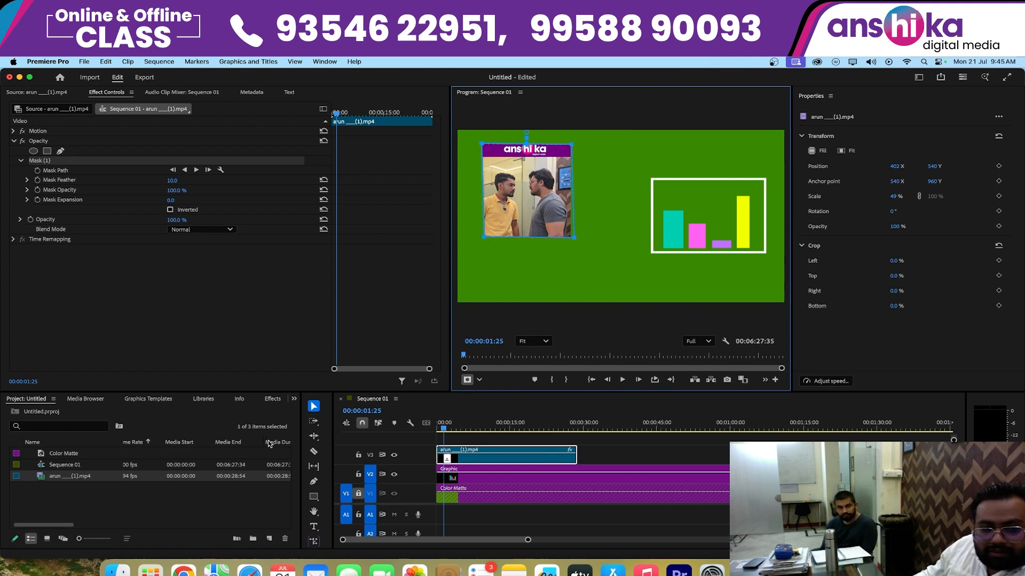
{"action": "left_click", "coordinate": [218, 509]}
{"action": "left_click", "coordinate": [494, 517]}
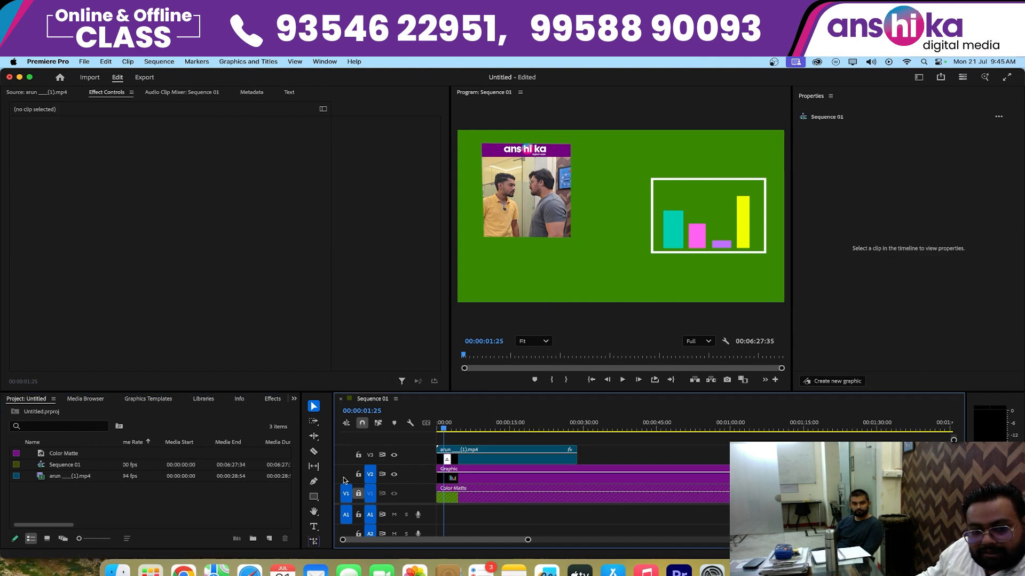
- Draw a rectangle with no fill and a white 19 px inner stroke around the masked video using the Rectangle tool
{"action": "left_click", "coordinate": [314, 497]}
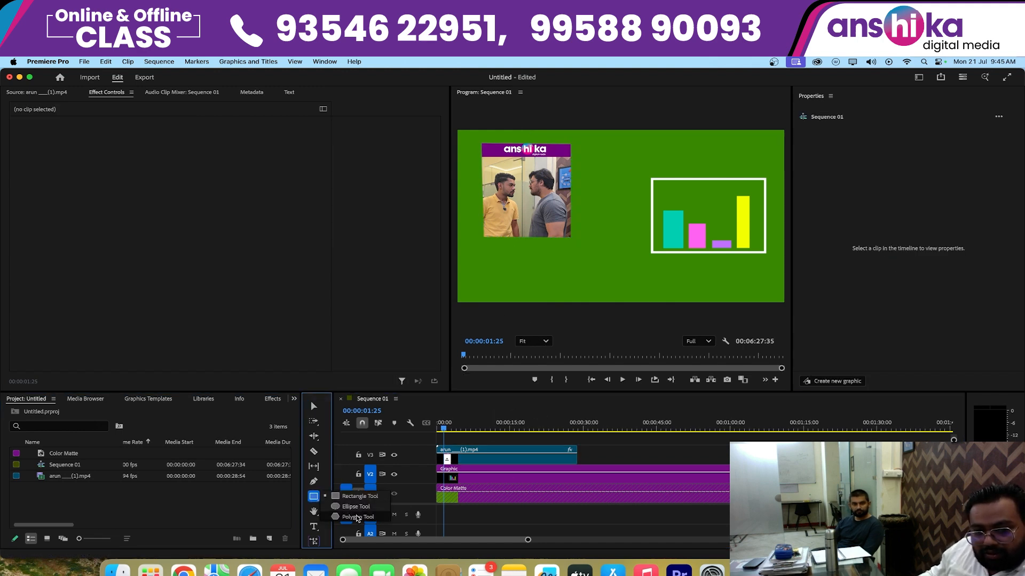
{"action": "left_click", "coordinate": [347, 497]}
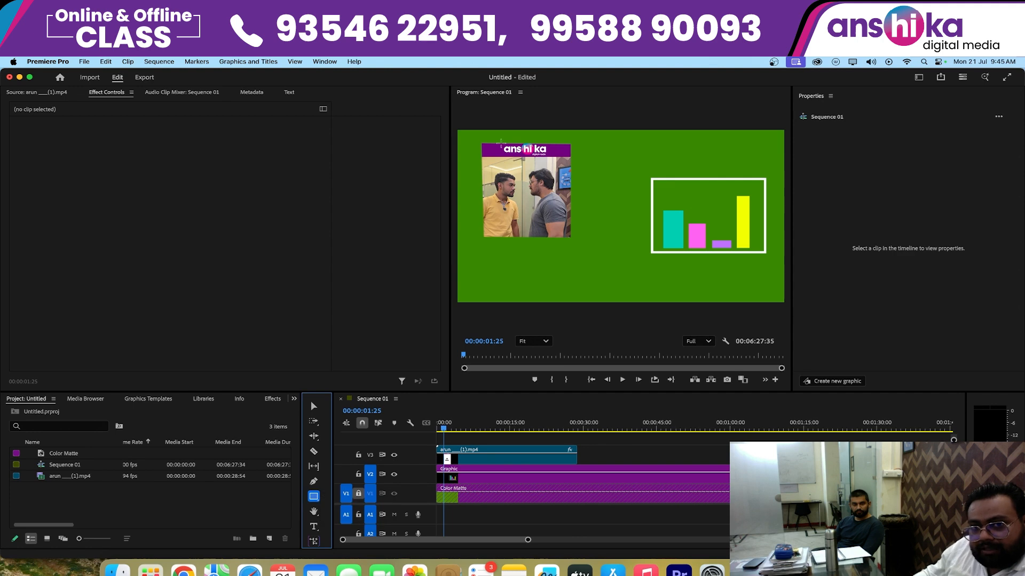
{"action": "mouse_move", "coordinate": [478, 136]}
{"action": "left_mouse_down"}
{"action": "mouse_move", "coordinate": [532, 217]}
{"action": "mouse_move", "coordinate": [570, 241]}
{"action": "left_mouse_up"}
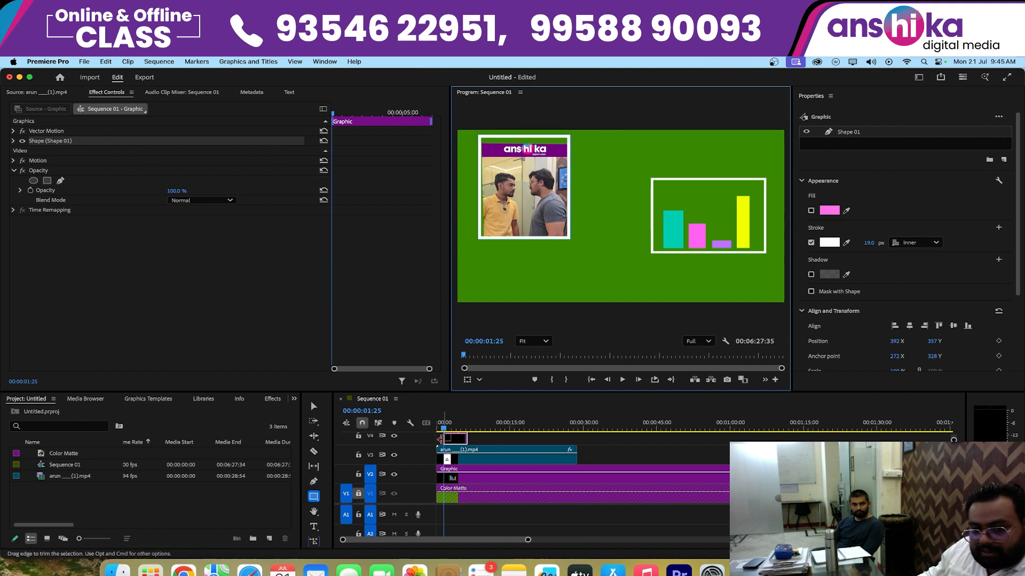
- Trim the new outline graphic on V4 to start at the sequence start and end with the V3 video clip
{"action": "left_click_drag", "start_coordinate": [445, 439], "coordinate": [404, 439]}
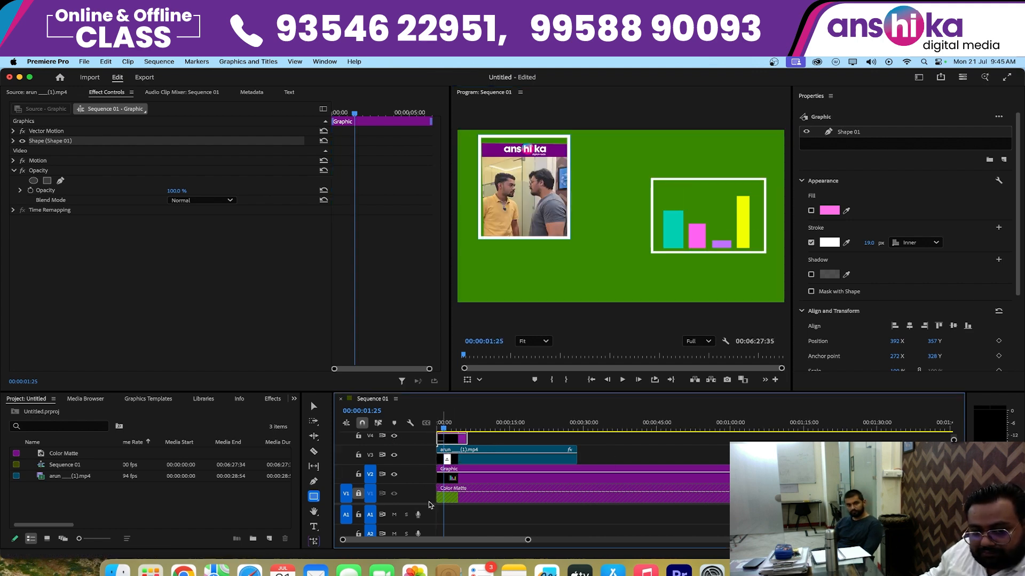
{"action": "left_click_drag", "start_coordinate": [429, 504], "coordinate": [428, 514]}
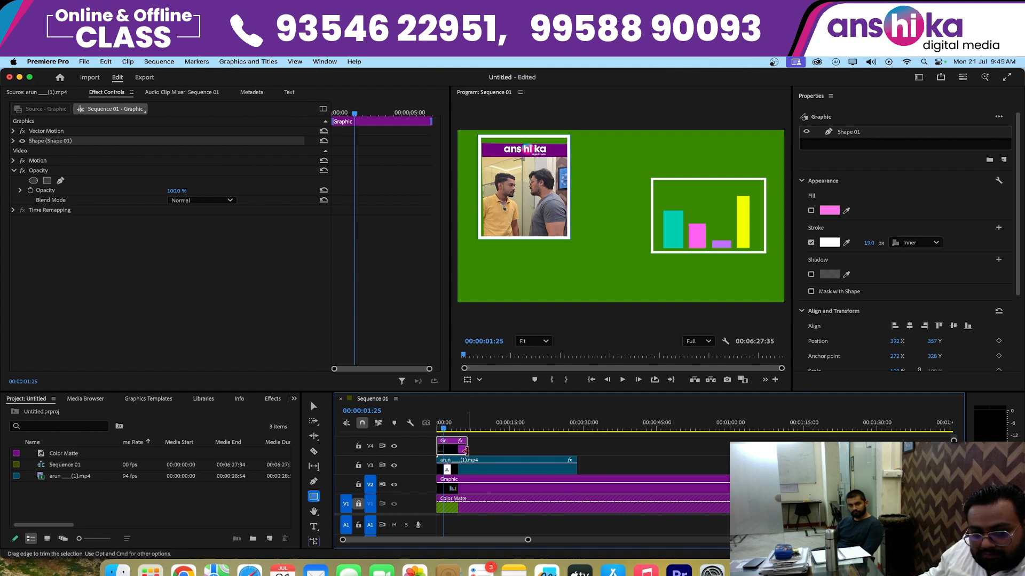
{"action": "left_click_drag", "start_coordinate": [466, 452], "coordinate": [576, 460]}
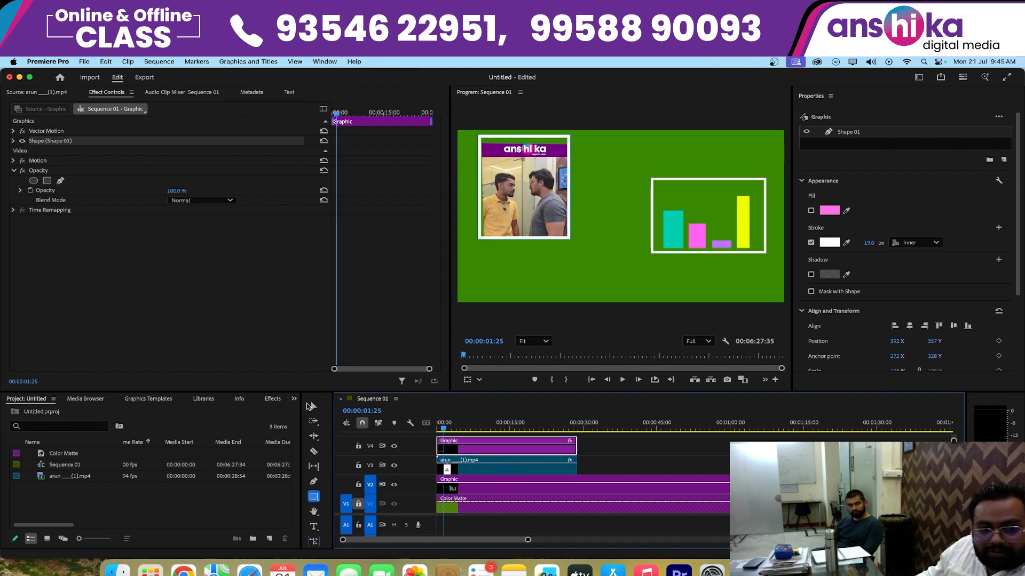
- Tighten the outline frame's upper and side edges against the masked video, and play the sequence from the start
{"action": "left_click", "coordinate": [314, 407]}
{"action": "left_click_drag", "start_coordinate": [524, 136], "coordinate": [525, 142]}
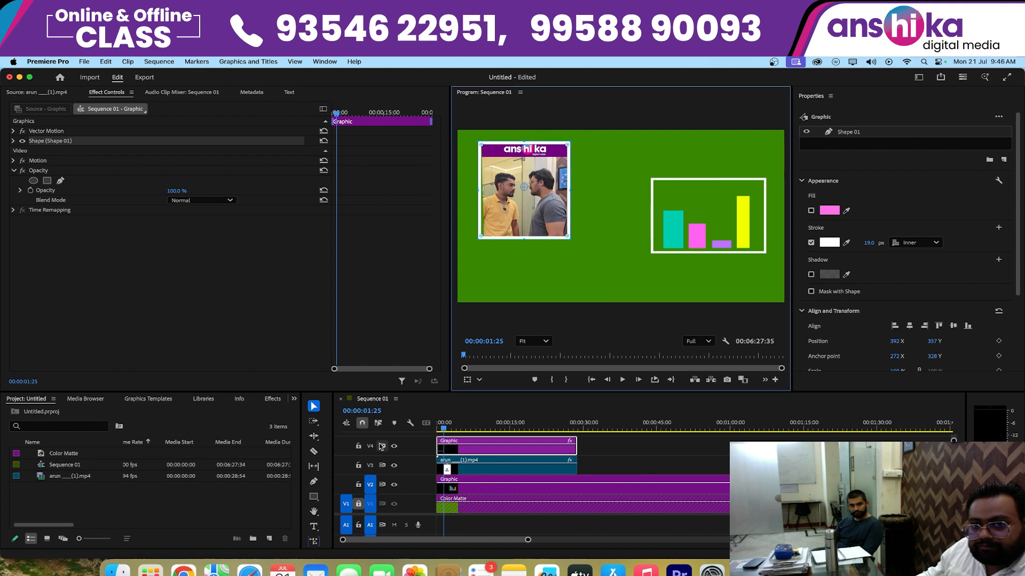
{"action": "left_click_drag", "start_coordinate": [480, 191], "coordinate": [482, 191]}
{"action": "left_click", "coordinate": [574, 267]}
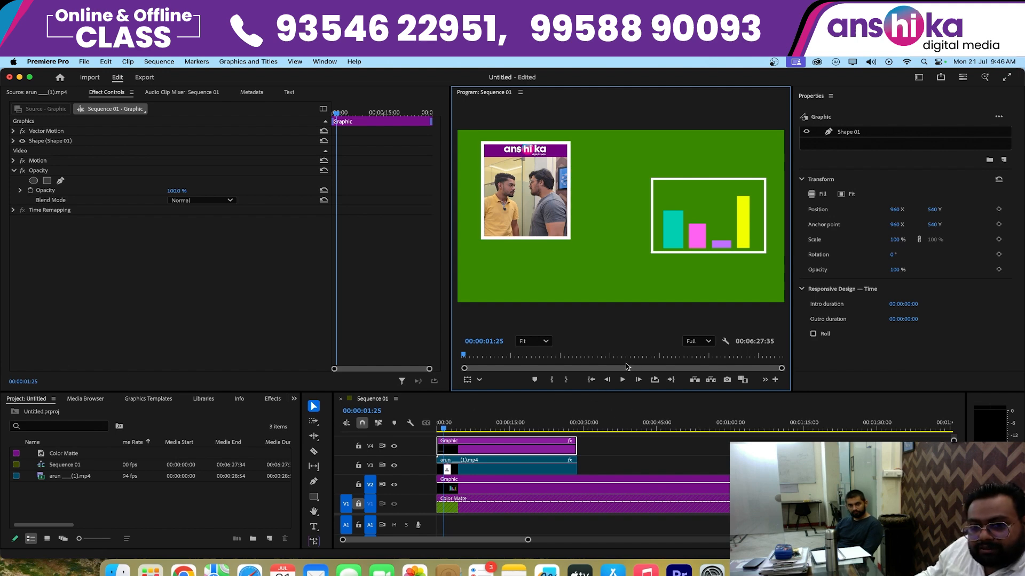
{"action": "left_click", "coordinate": [592, 380]}
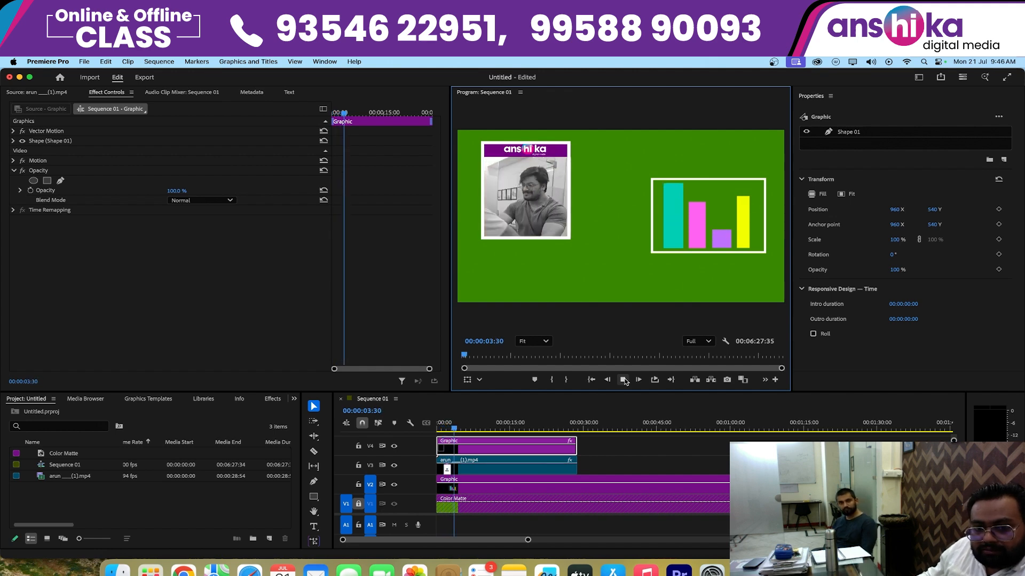
{"action": "left_click", "coordinate": [624, 380]}
- Enlarge the timeline area and place only the vertical MP4 clip's audio on A1 at the sequence start
{"action": "left_click_drag", "start_coordinate": [543, 393], "coordinate": [542, 346]}
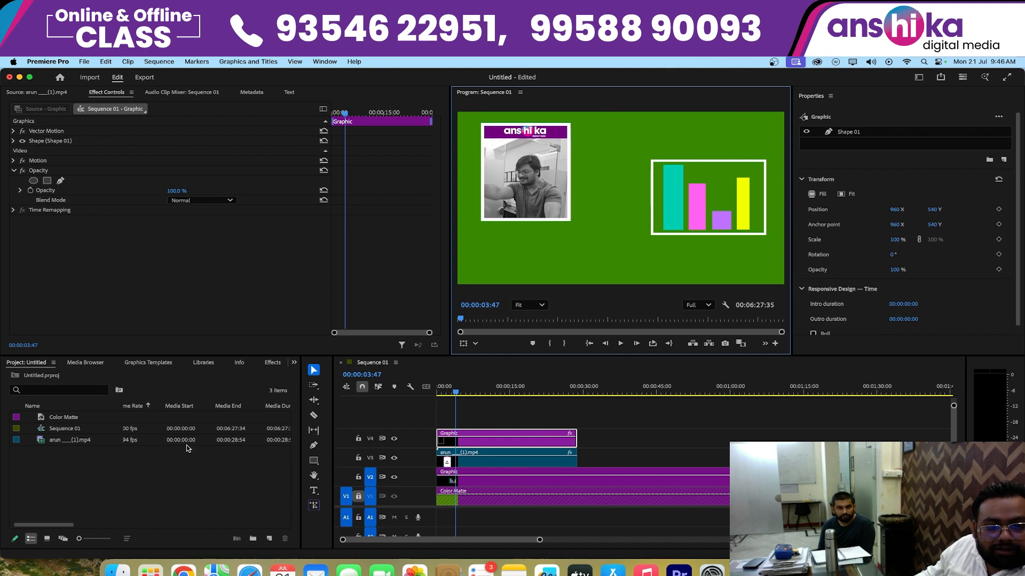
{"action": "double_click", "coordinate": [41, 443]}
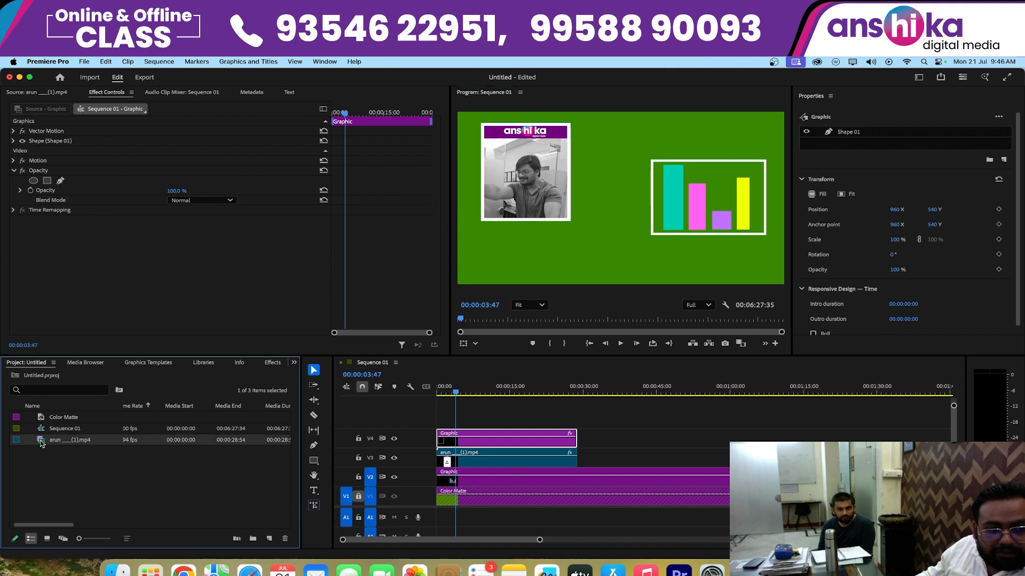
{"action": "left_click_drag", "start_coordinate": [227, 308], "coordinate": [436, 514]}
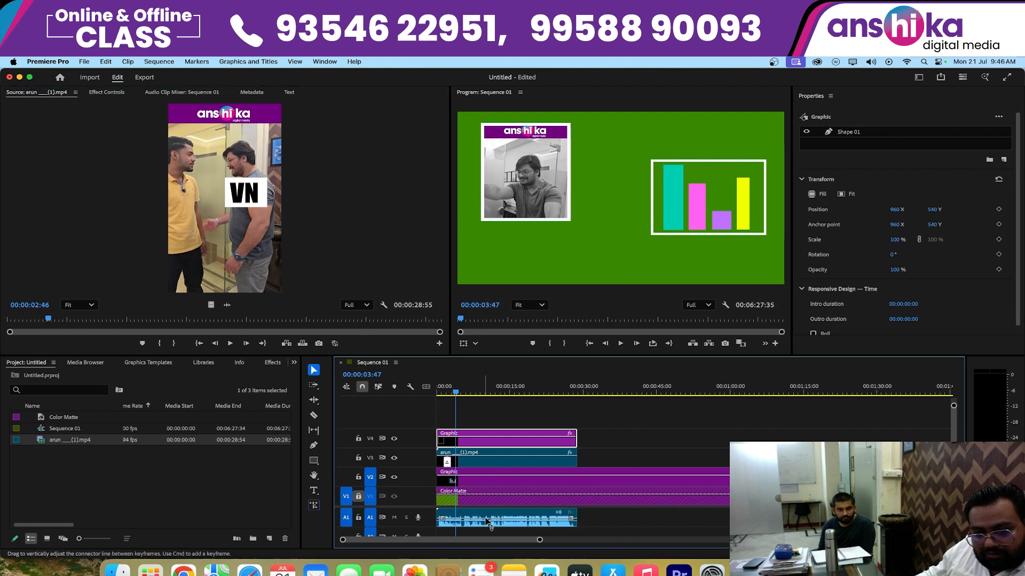
- Play the sequence from the start with the A1 audio through to the end of the video clip
{"action": "left_click", "coordinate": [486, 512]}
{"action": "key", "text": "Home"}
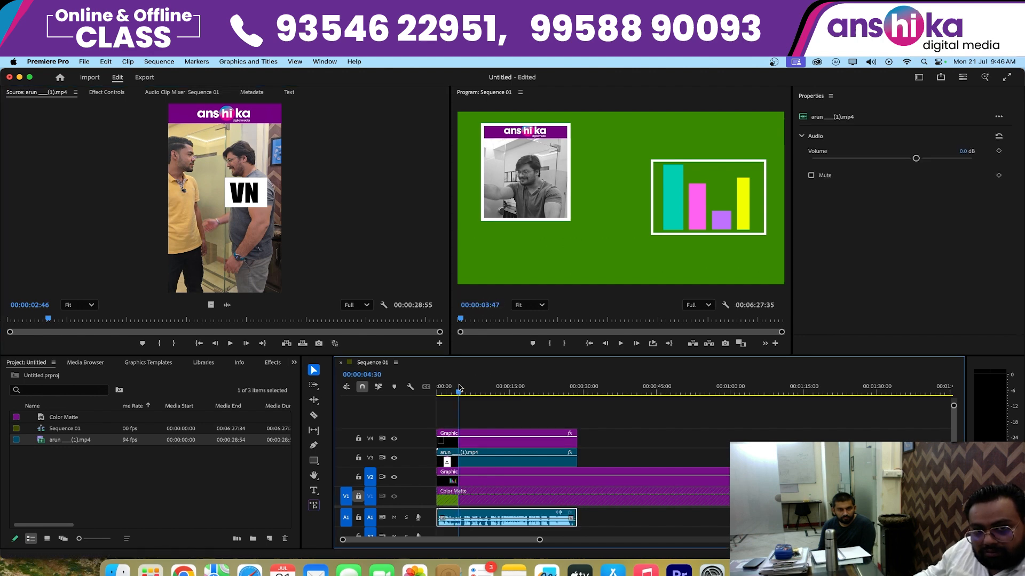
{"action": "key", "text": "space"}
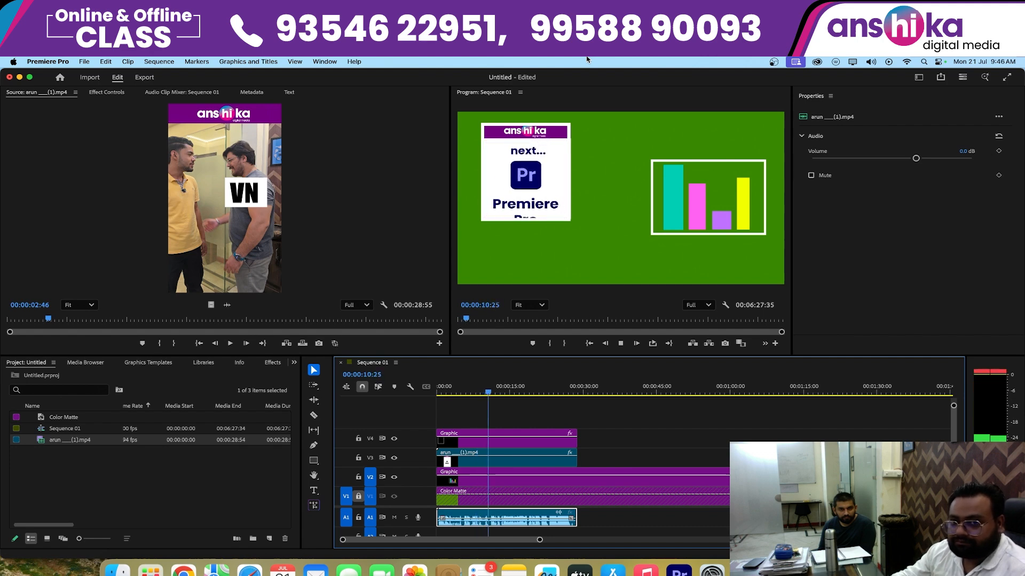
{"action": "key", "text": "space"}
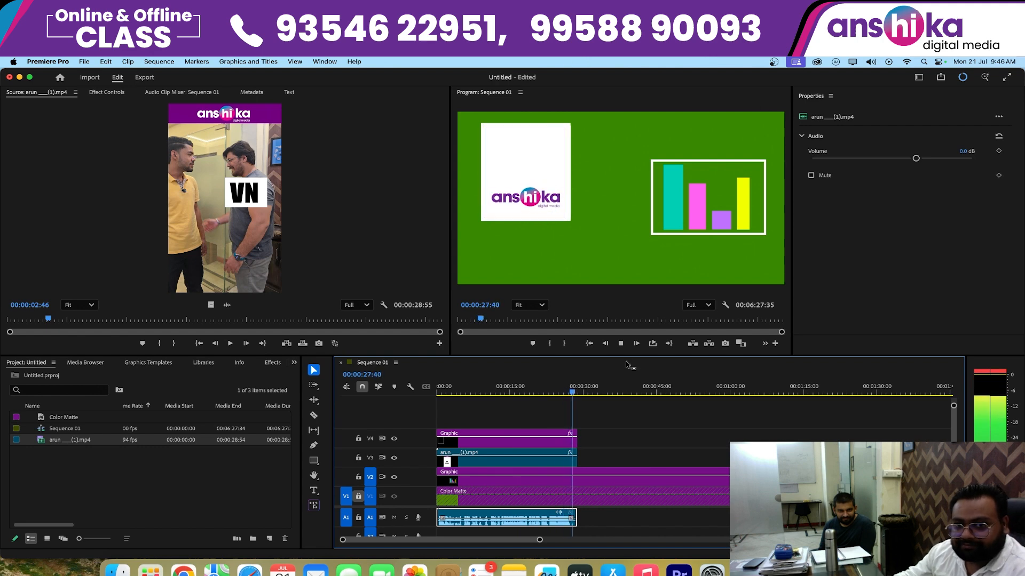
- Stop the playback, return to the sequence start, and replay the opening of the composition
{"action": "key", "text": "space"}
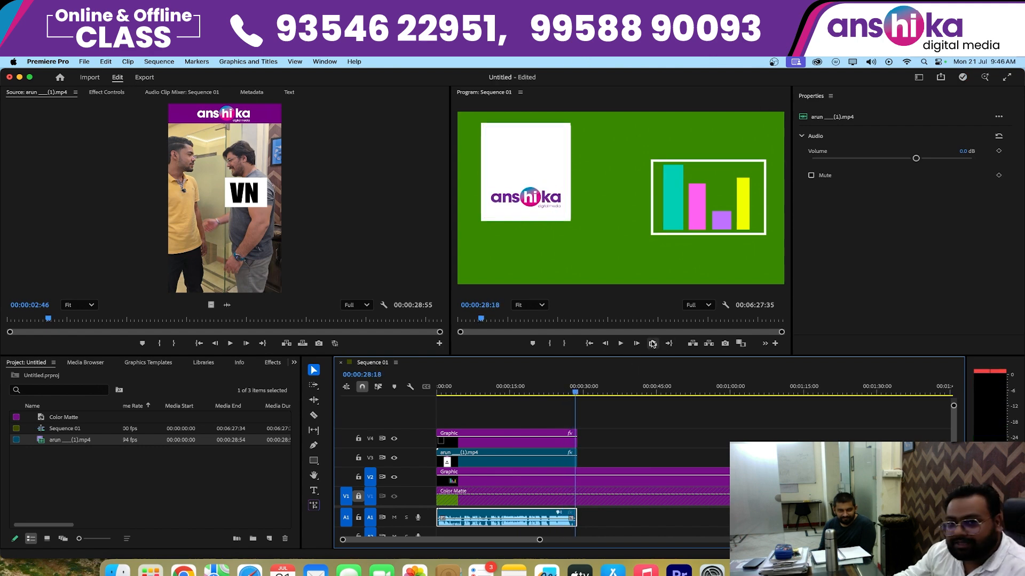
{"action": "left_click", "coordinate": [590, 343]}
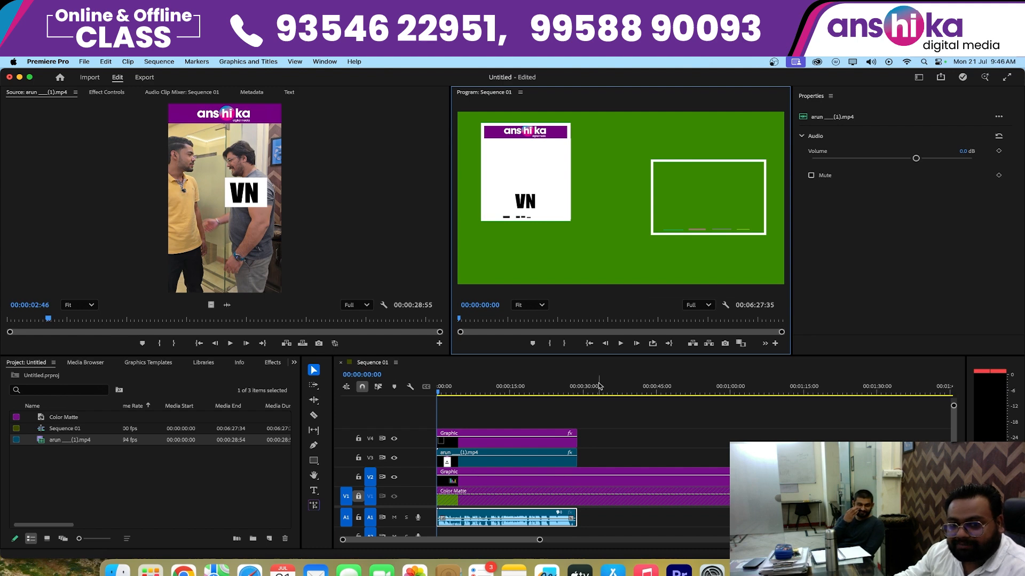
{"action": "key", "text": "space"}
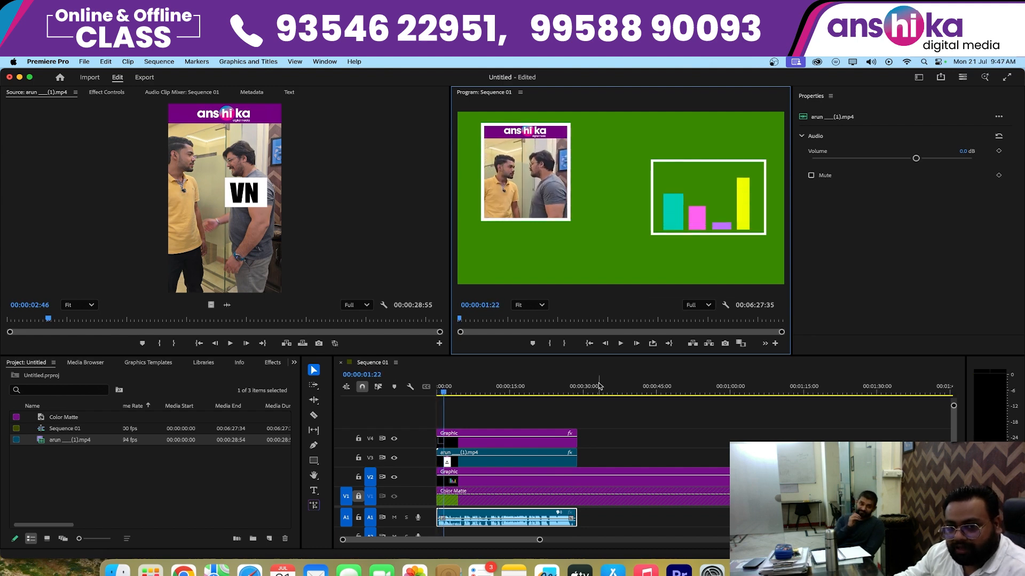
{"action": "left_click", "coordinate": [619, 342]}
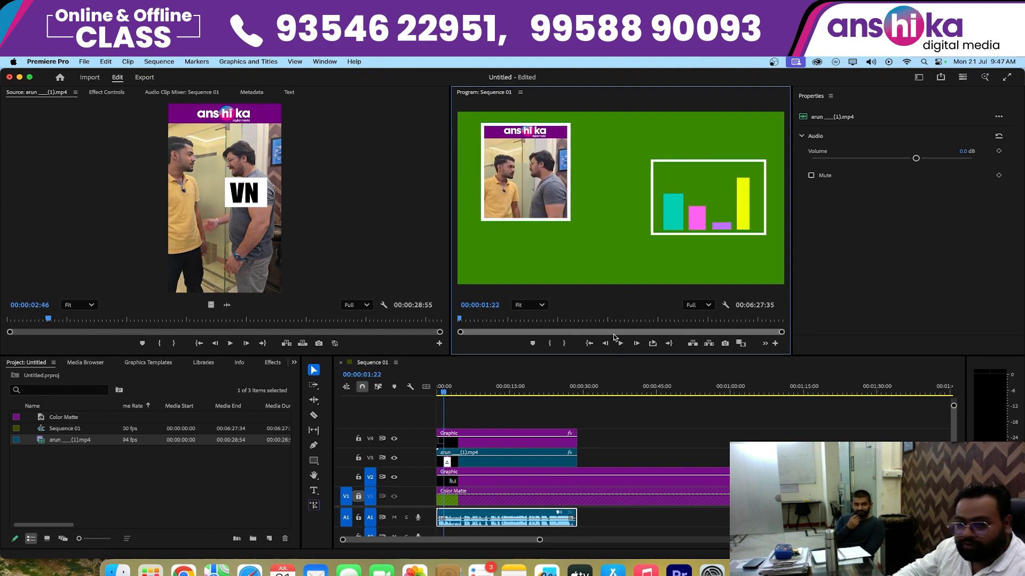
- Increase the height of audio track A1 and zoom in on its opening waveform in a maximized timeline
{"action": "left_click", "coordinate": [315, 461]}
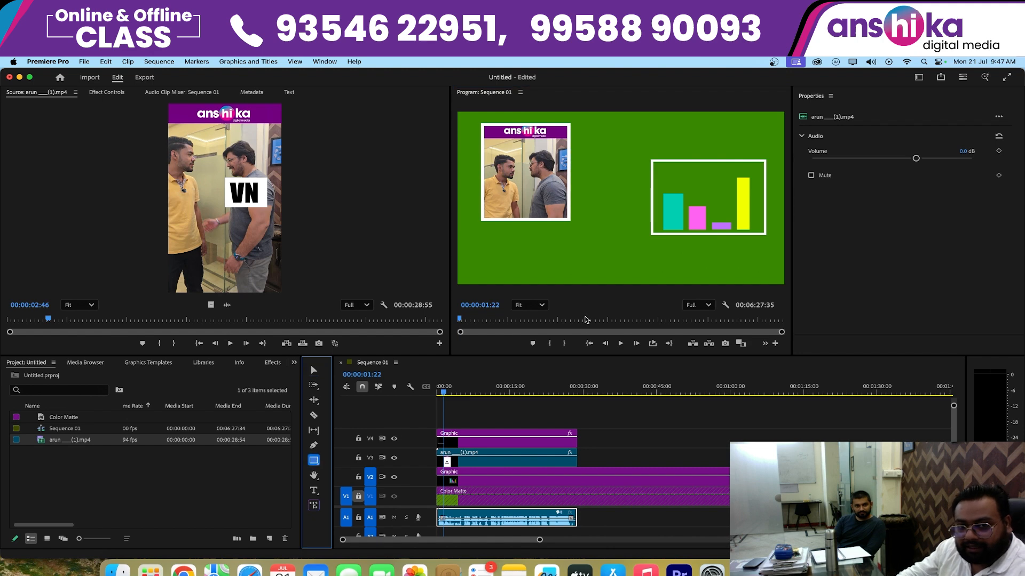
{"action": "left_click", "coordinate": [314, 489]}
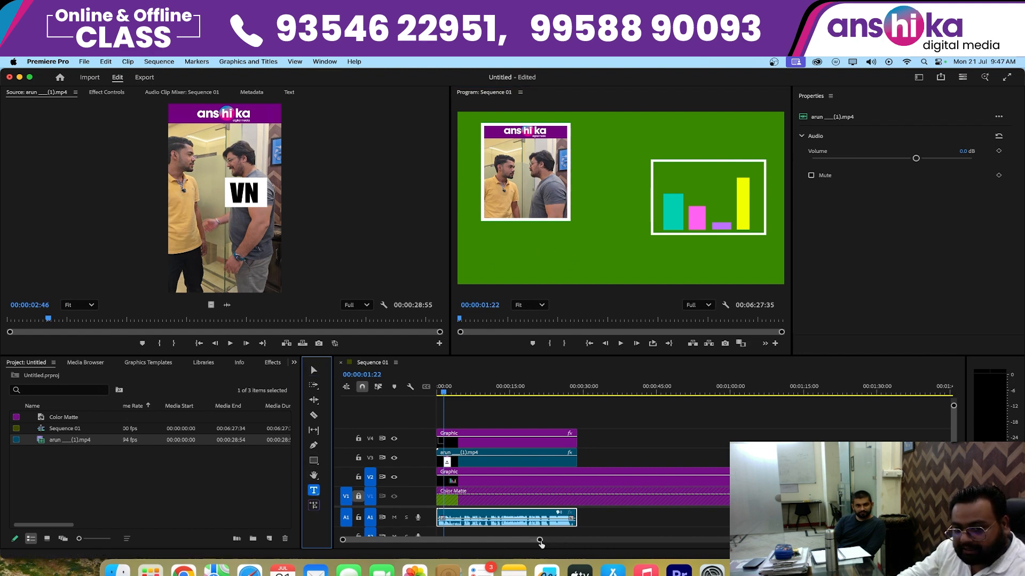
{"action": "left_click_drag", "start_coordinate": [540, 540], "coordinate": [483, 540]}
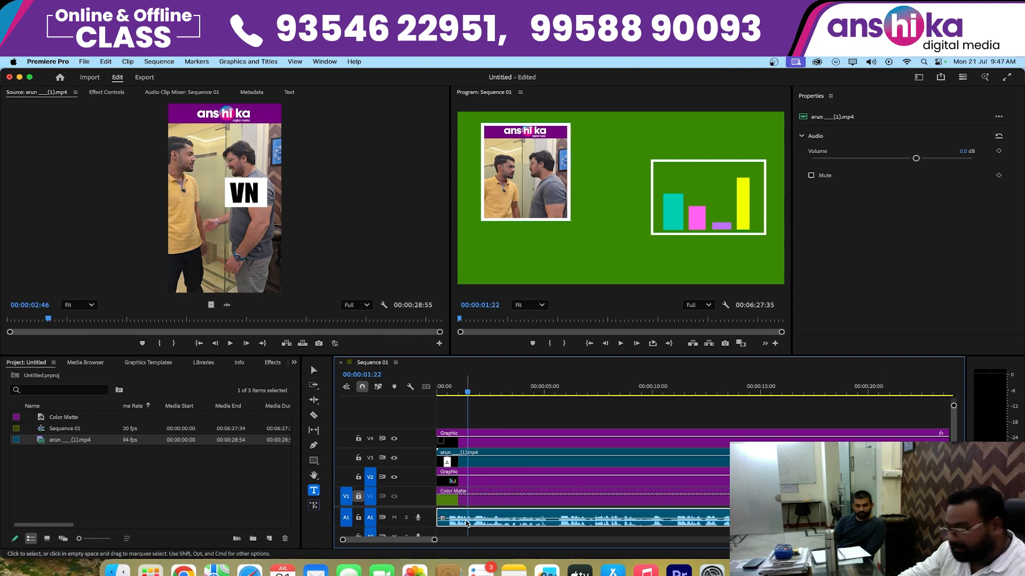
{"action": "left_click_drag", "start_coordinate": [421, 527], "coordinate": [421, 537]}
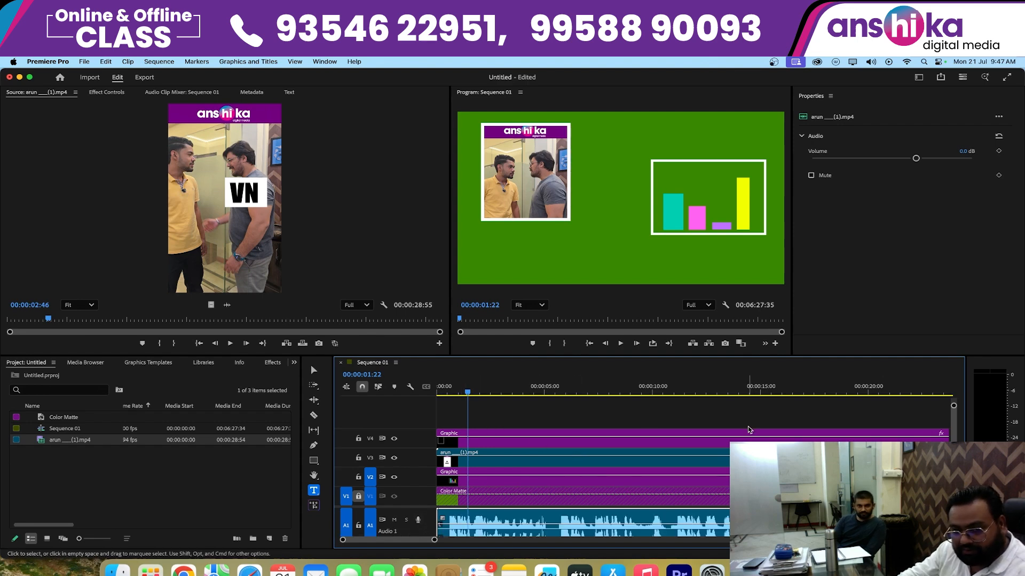
{"action": "key", "text": "grave"}
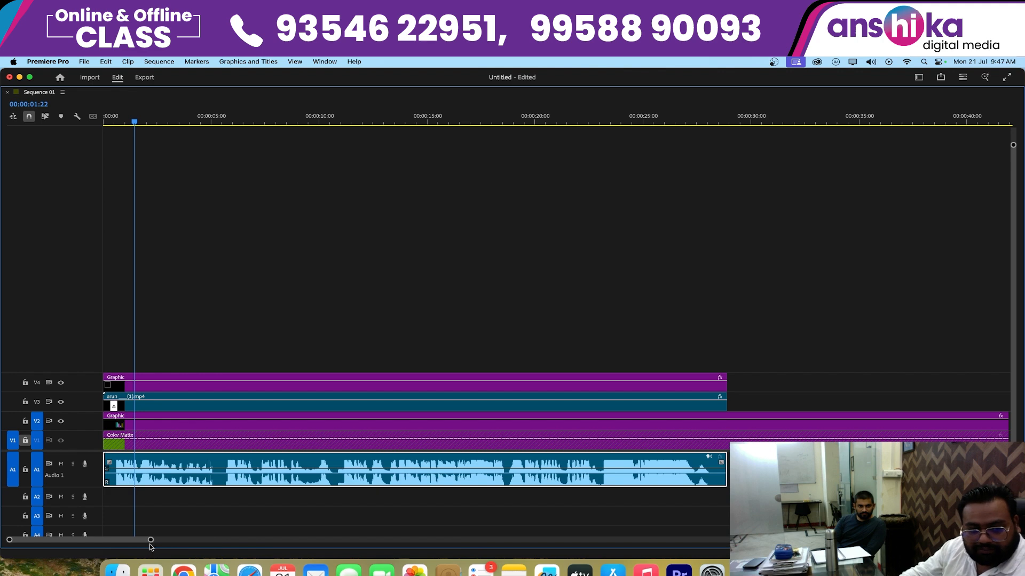
{"action": "left_click_drag", "start_coordinate": [150, 540], "coordinate": [42, 541]}
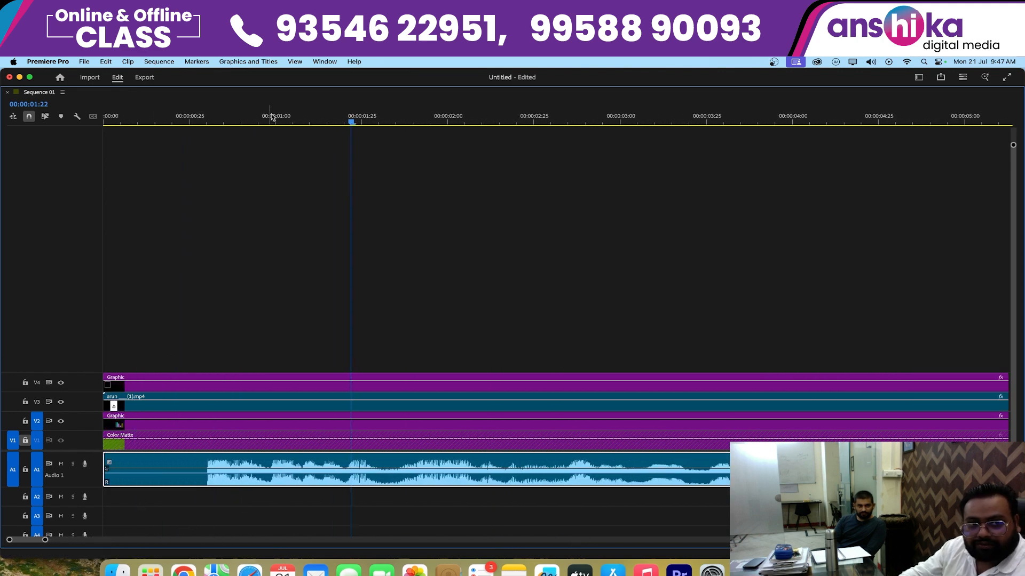
- Play the A1 speech from 00:00:00:30, then set the playhead to 00:00:01:31 and restore the panel layout
{"action": "left_click_drag", "start_coordinate": [269, 118], "coordinate": [209, 197]}
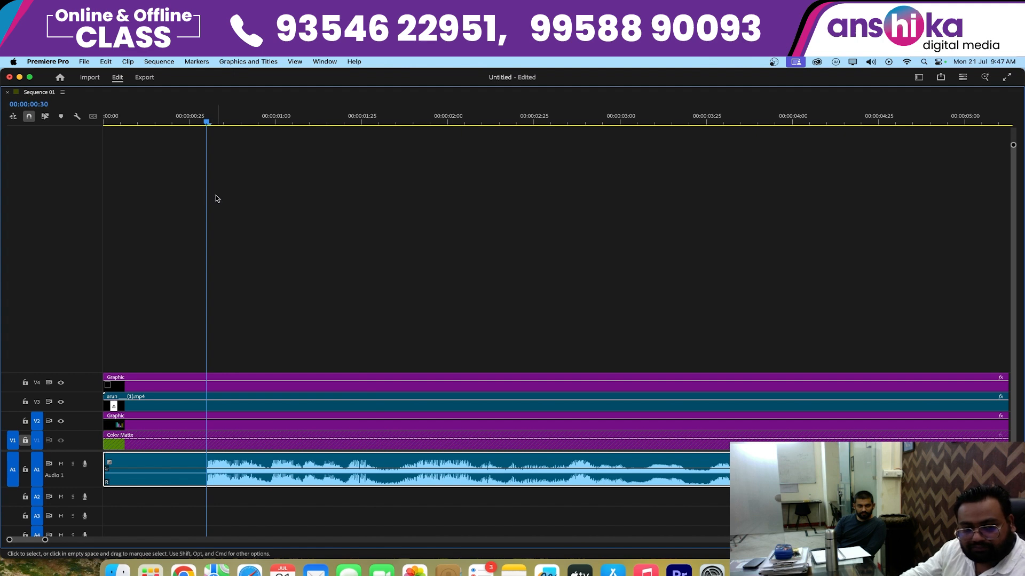
{"action": "key", "text": "space"}
{"action": "key", "text": "space"}
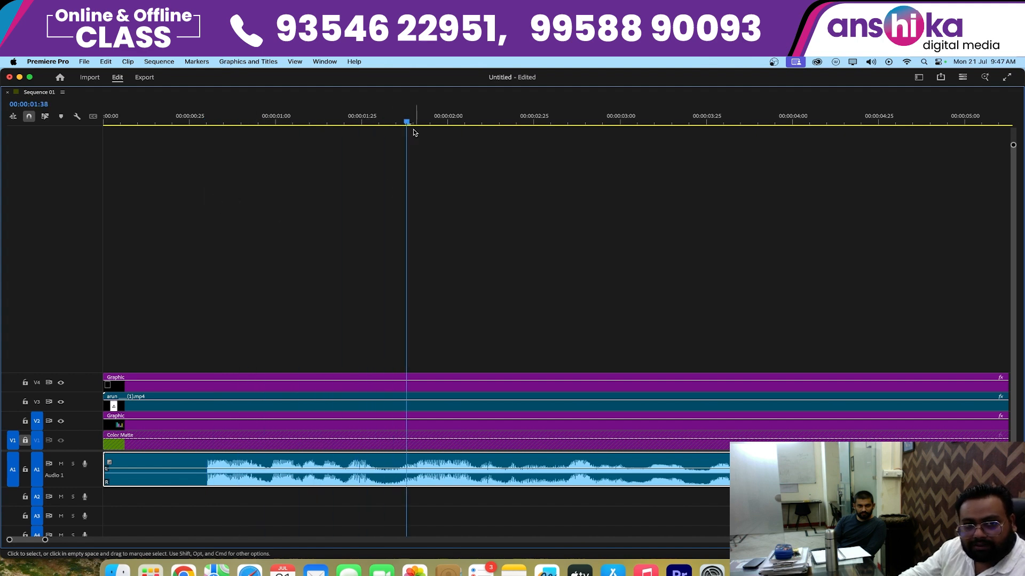
{"action": "left_click", "coordinate": [381, 152]}
{"action": "key", "text": "grave"}
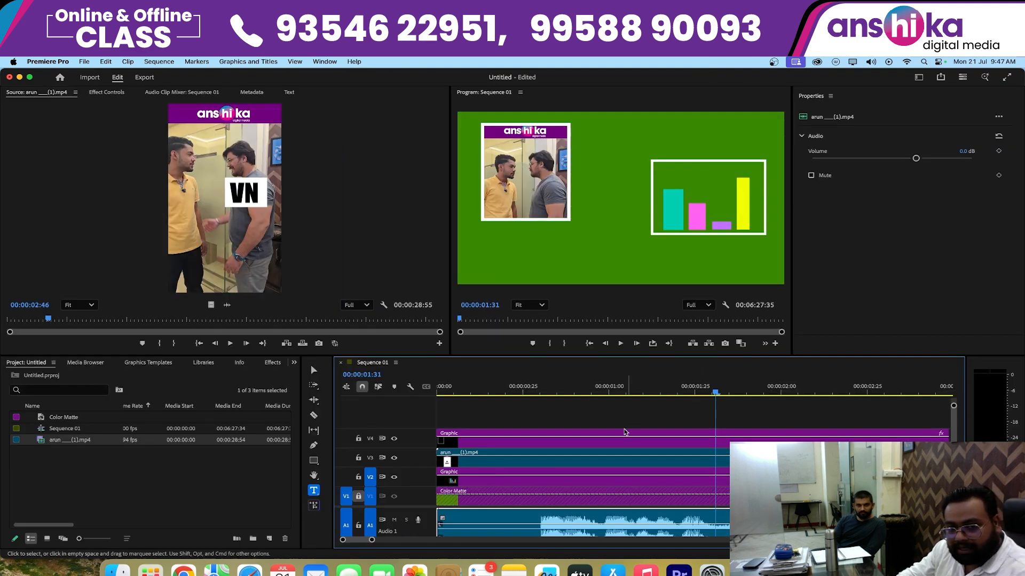
- Add the text "Ha Bhai kya aata hai Tumko" below the framed video, with a line break after "kya"
{"action": "left_click", "coordinate": [315, 491]}
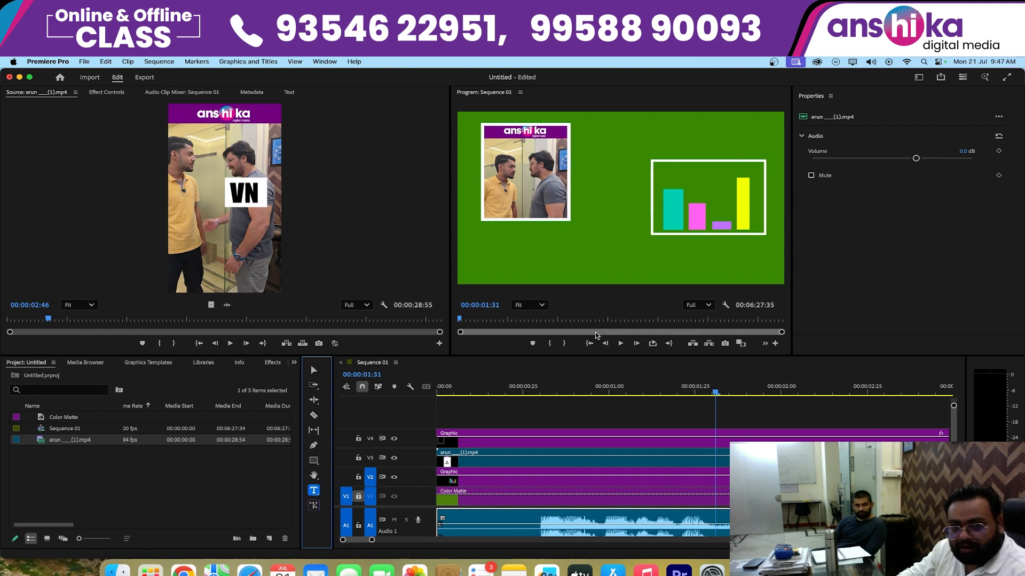
{"action": "left_click", "coordinate": [512, 238]}
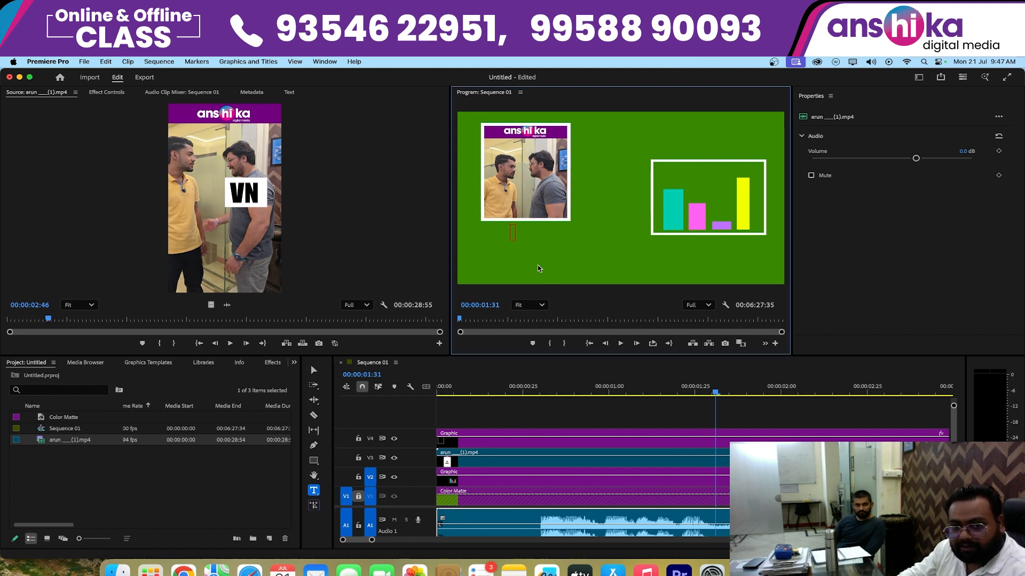
{"action": "type", "text": "GHa"}
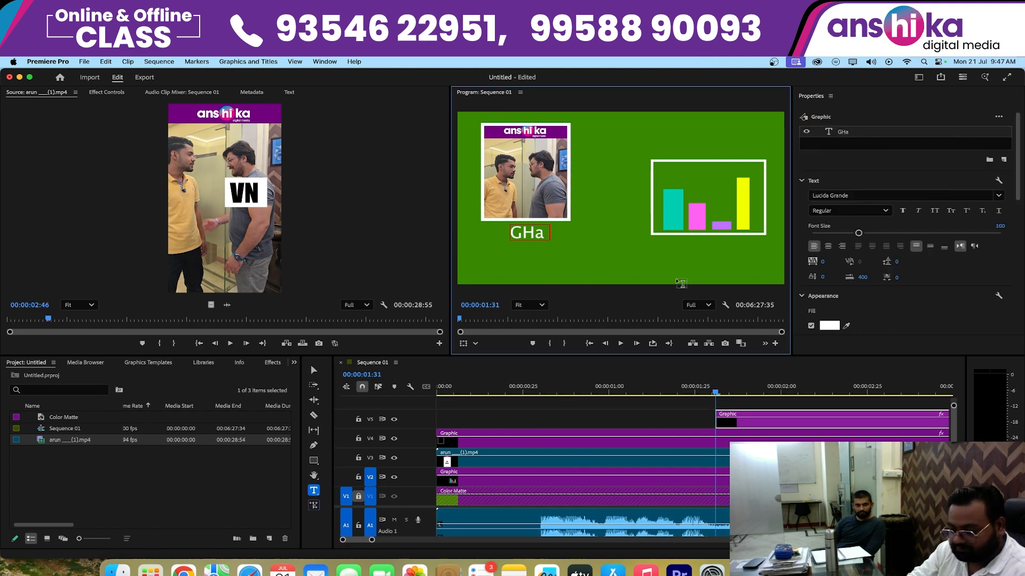
{"action": "key", "text": "super+a"}
{"action": "type", "text": "Ha Bha"}
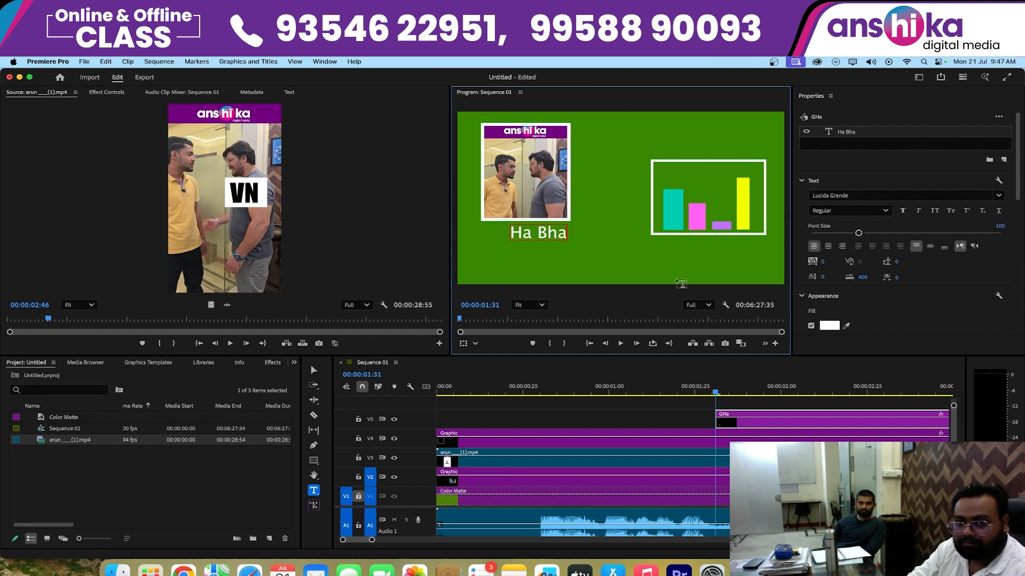
{"action": "type", "text": "i kya"}
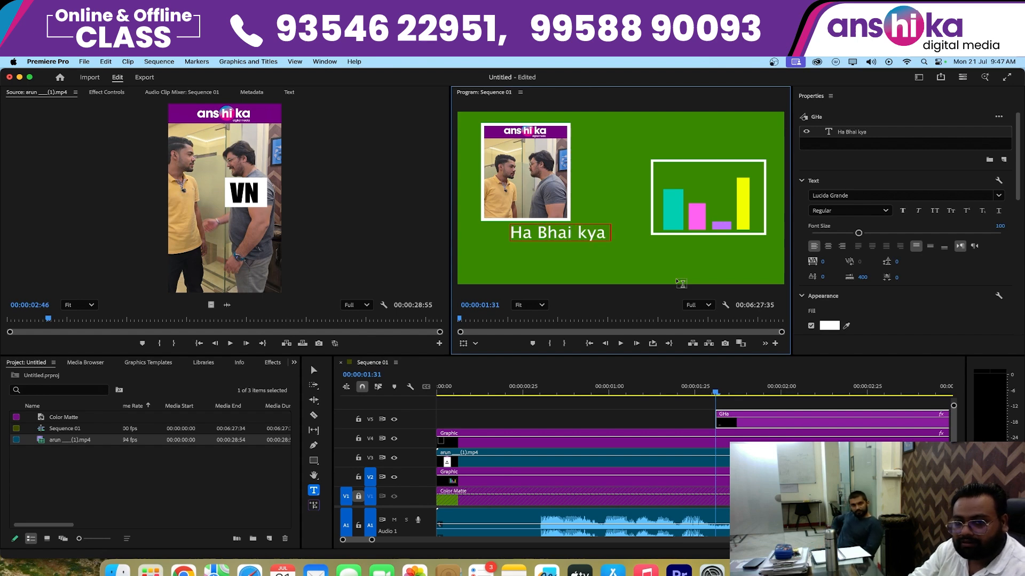
{"action": "type", "text": " aata hai Tumko"}
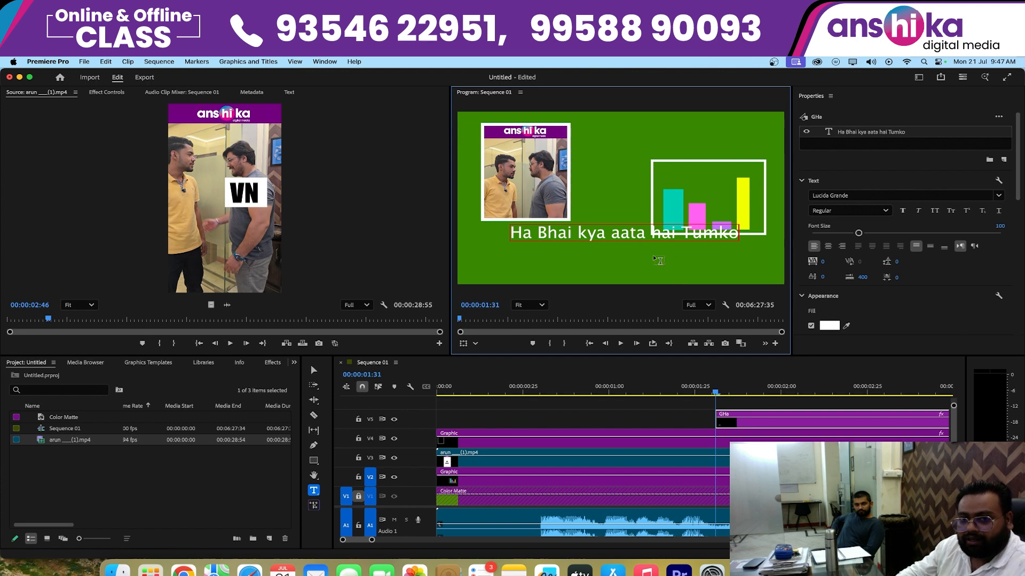
{"action": "left_click", "coordinate": [612, 233]}
{"action": "key", "text": "Return"}
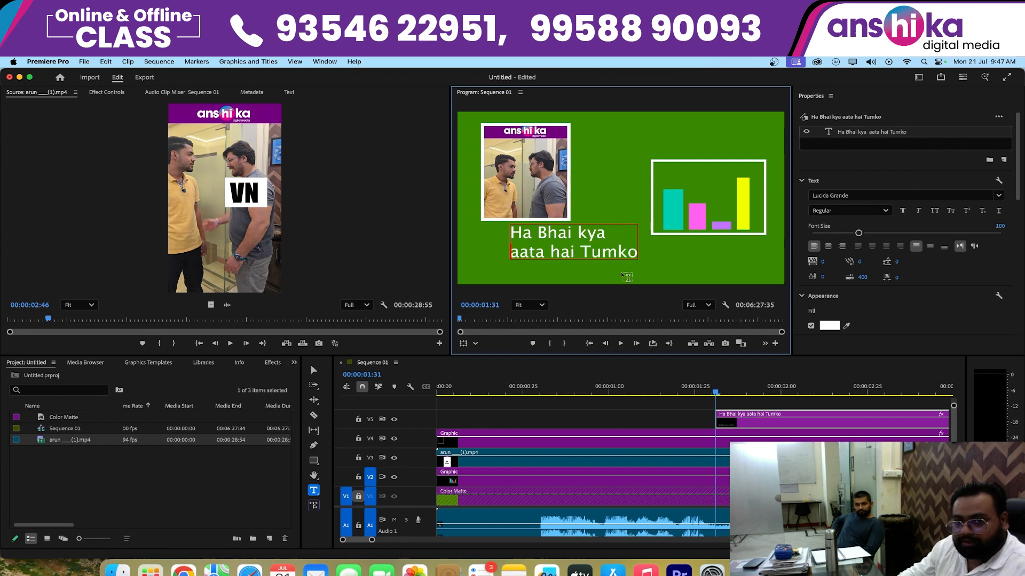
- Set the font of the whole caption text to Poppins Bold
{"action": "key", "text": "super+a"}
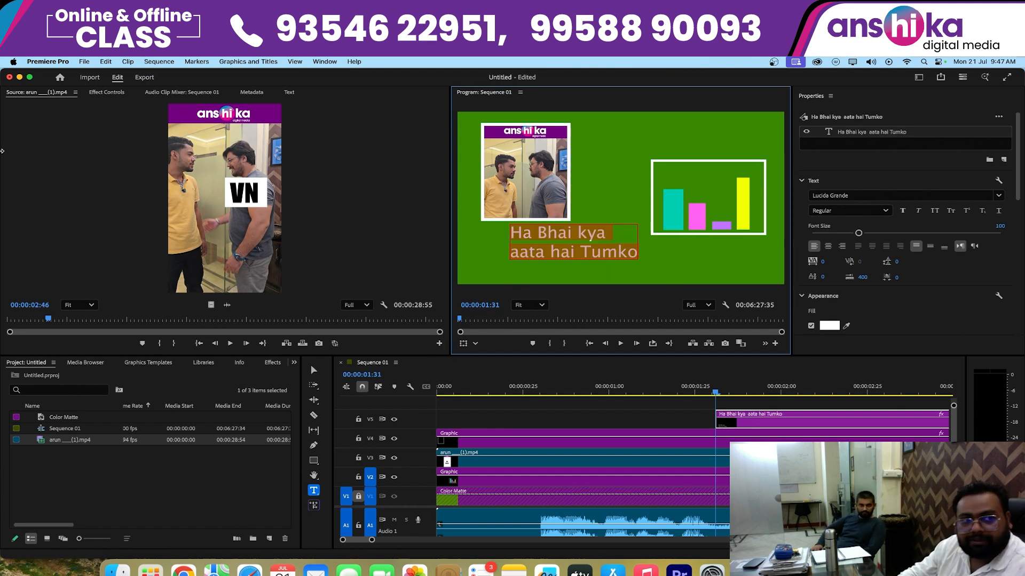
{"action": "left_click", "coordinate": [96, 93]}
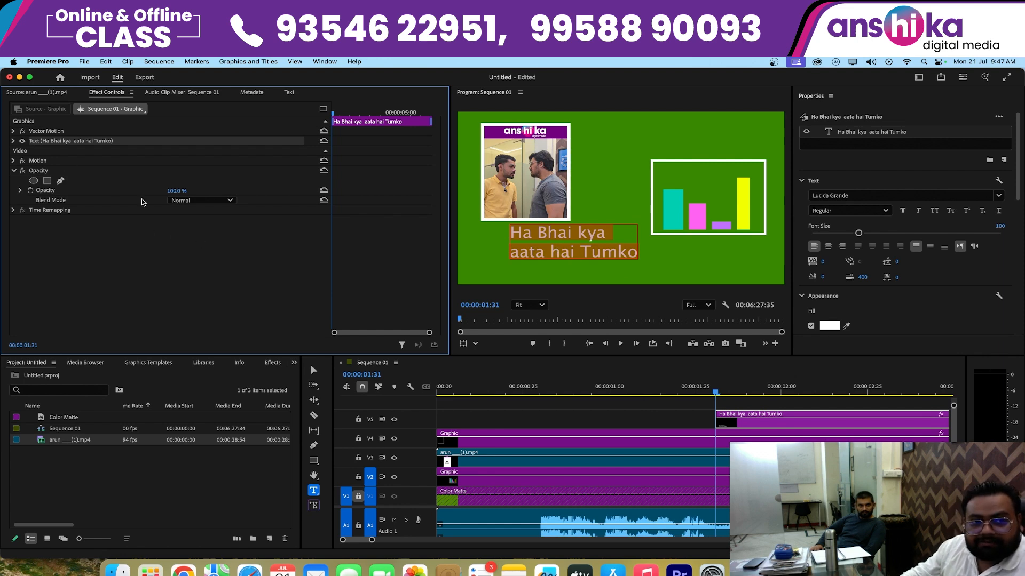
{"action": "left_click", "coordinate": [13, 140]}
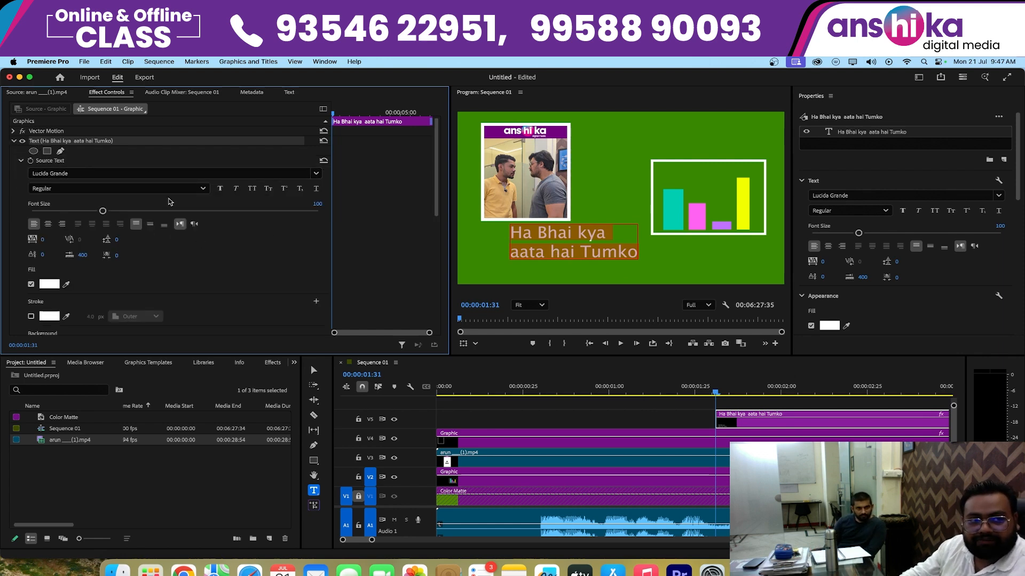
{"action": "left_click", "coordinate": [77, 173]}
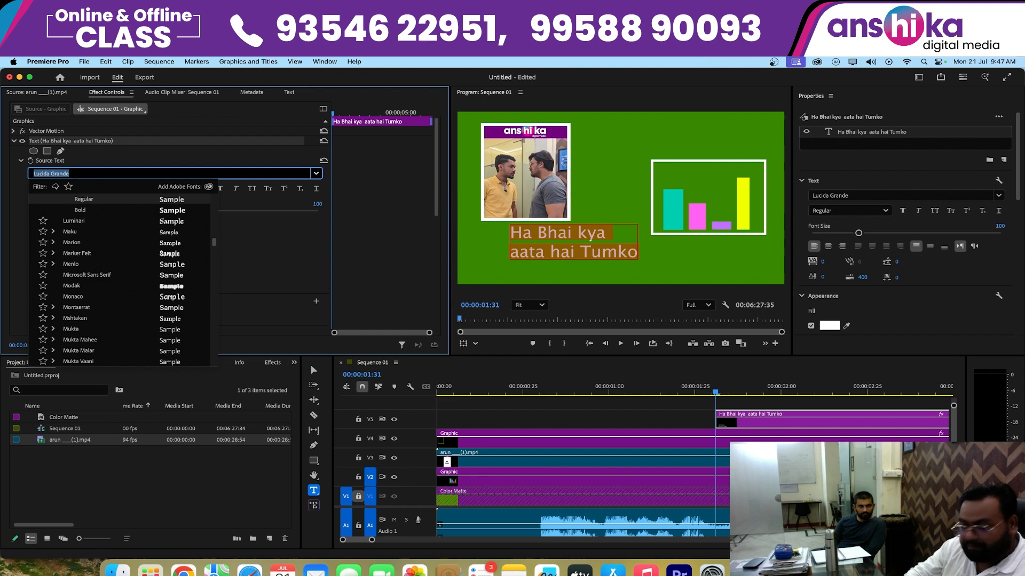
{"action": "type", "text": "pop"}
{"action": "left_click", "coordinate": [87, 232]}
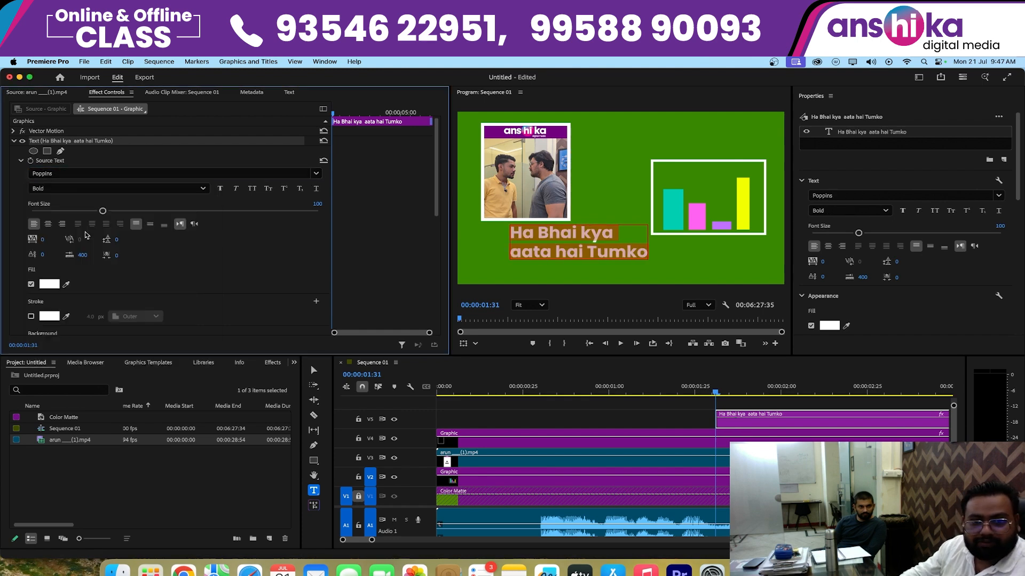
- Change the caption text's fill colour to yellow, FFEC00
{"action": "left_click", "coordinate": [54, 286]}
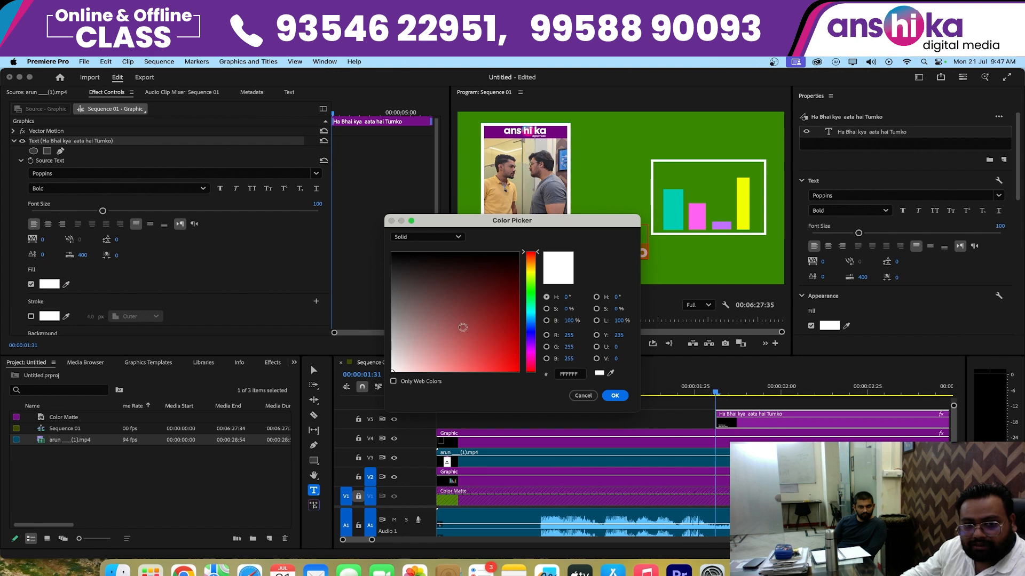
{"action": "left_click", "coordinate": [532, 277]}
{"action": "left_click_drag", "start_coordinate": [531, 311], "coordinate": [529, 273]}
{"action": "left_click", "coordinate": [510, 354]}
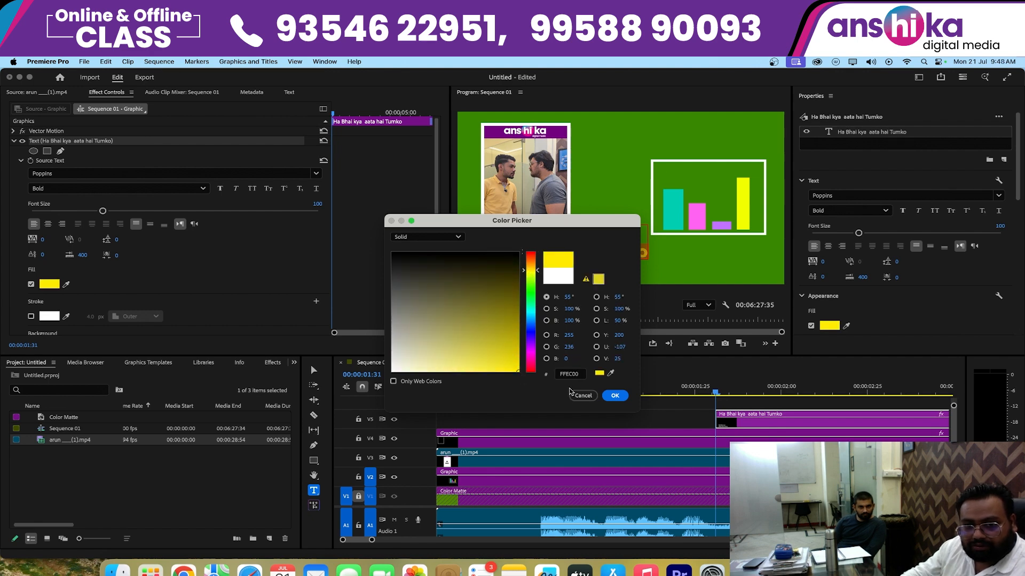
{"action": "left_click", "coordinate": [614, 396]}
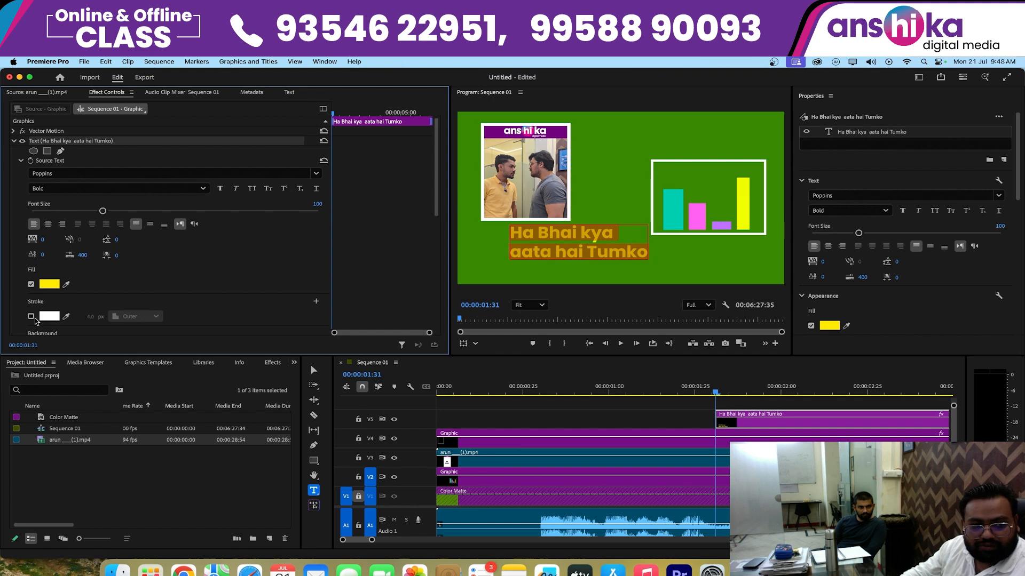
- Enable an outer stroke on the caption text and colour it black
{"action": "left_click", "coordinate": [32, 317]}
{"action": "left_click", "coordinate": [49, 317]}
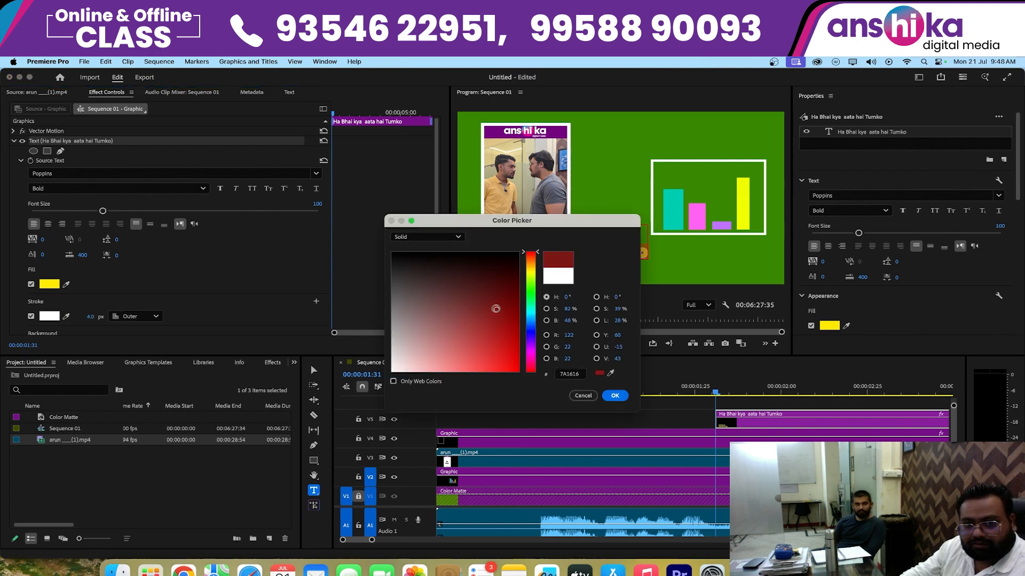
{"action": "left_click", "coordinate": [615, 396]}
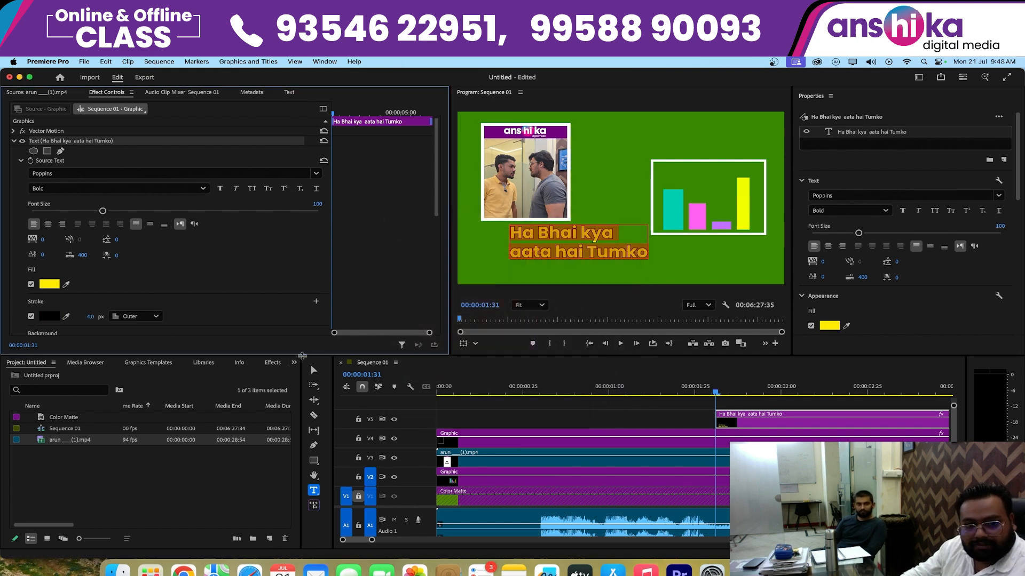